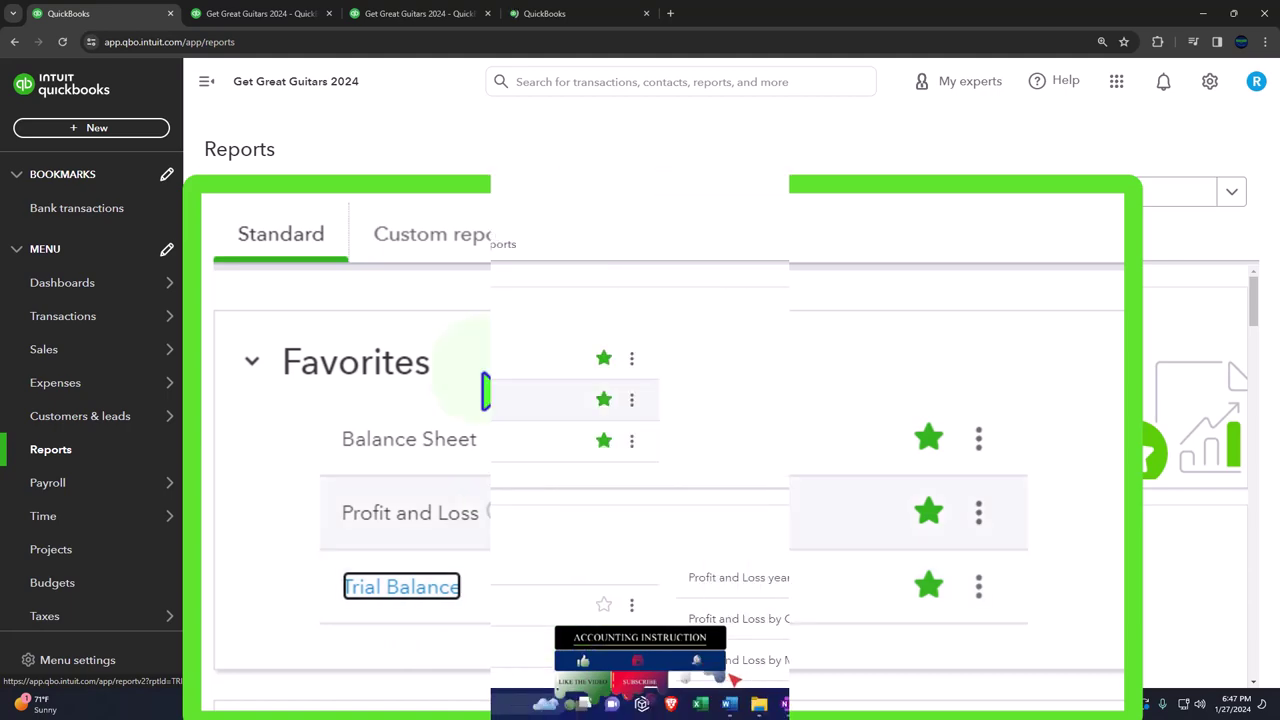
Set the Balance Sheet period to 01/01/2024 through 02/28/2024.
{"action": "left_click", "coordinate": [285, 18]}
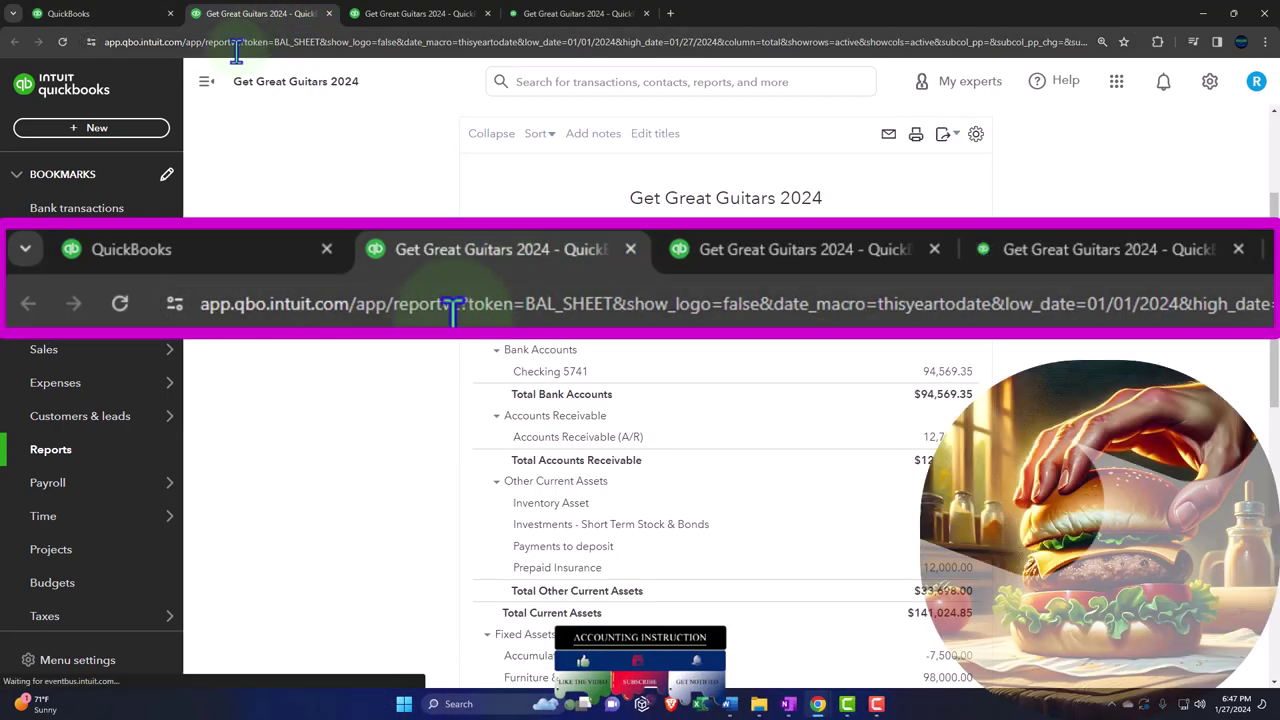
{"action": "left_click", "coordinate": [206, 81]}
{"action": "scroll", "coordinate": [634, 400], "scroll_direction": "up", "scroll_amount": 3}
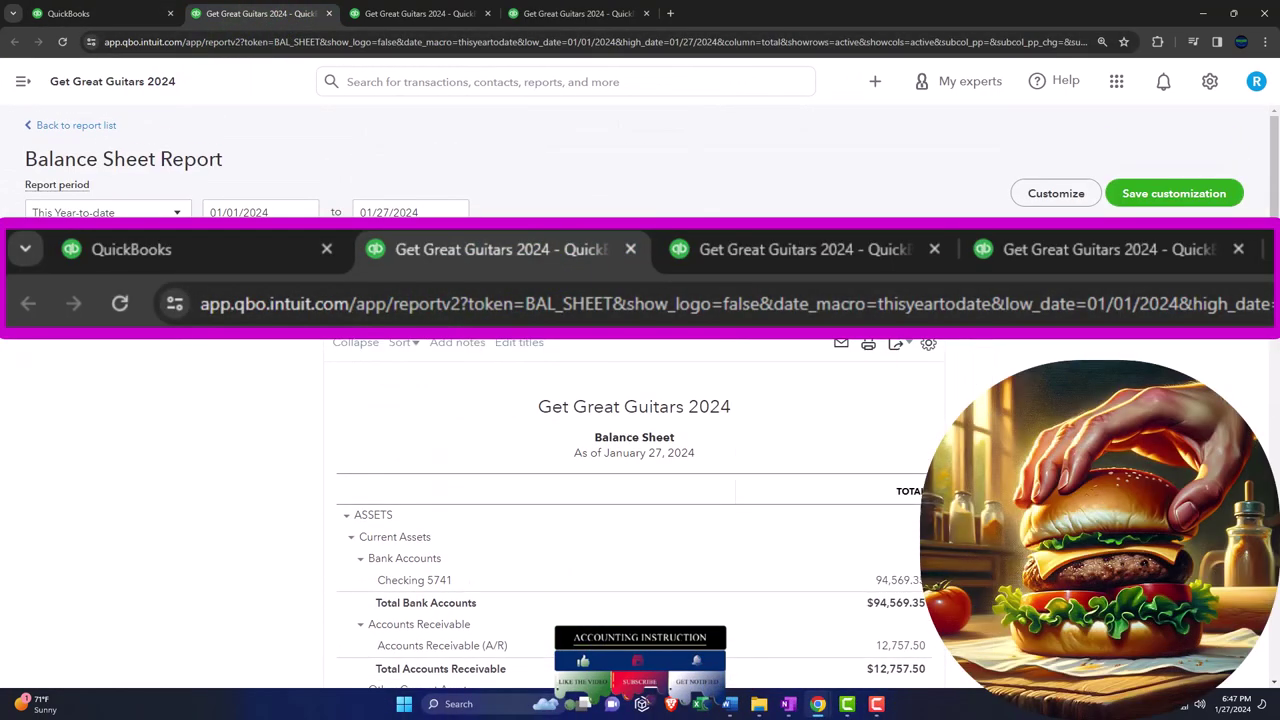
{"action": "left_click_drag", "start_coordinate": [266, 214], "coordinate": [171, 223]}
{"action": "type", "text": "01012024"}
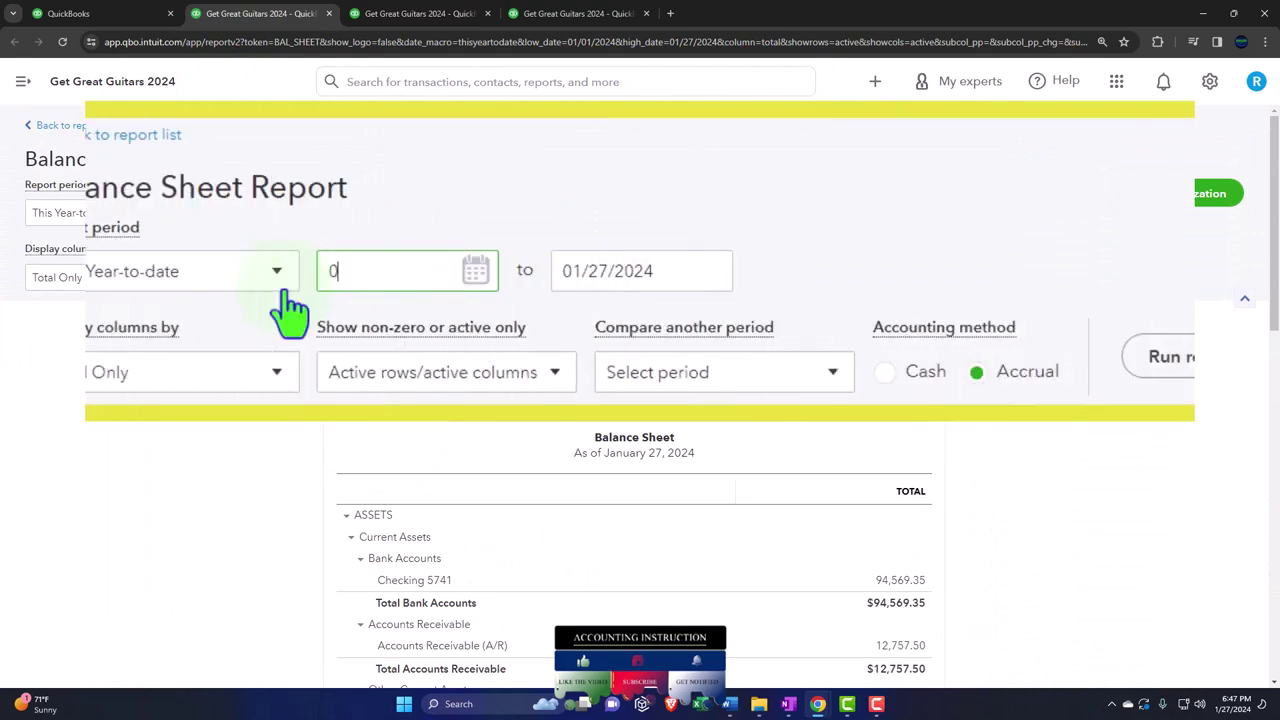
{"action": "key", "text": "Tab"}
{"action": "type", "text": "02282024"}
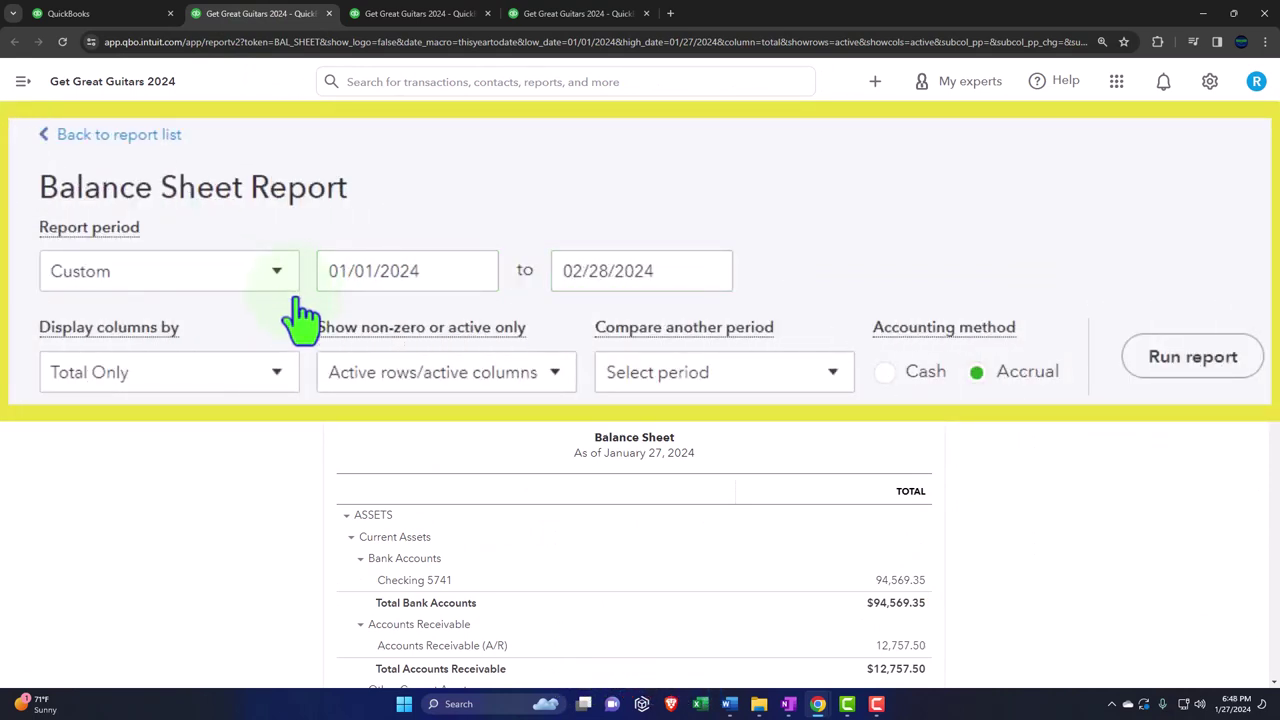
Display the Balance Sheet columns by Months and rerun the report.
{"action": "left_click", "coordinate": [268, 372]}
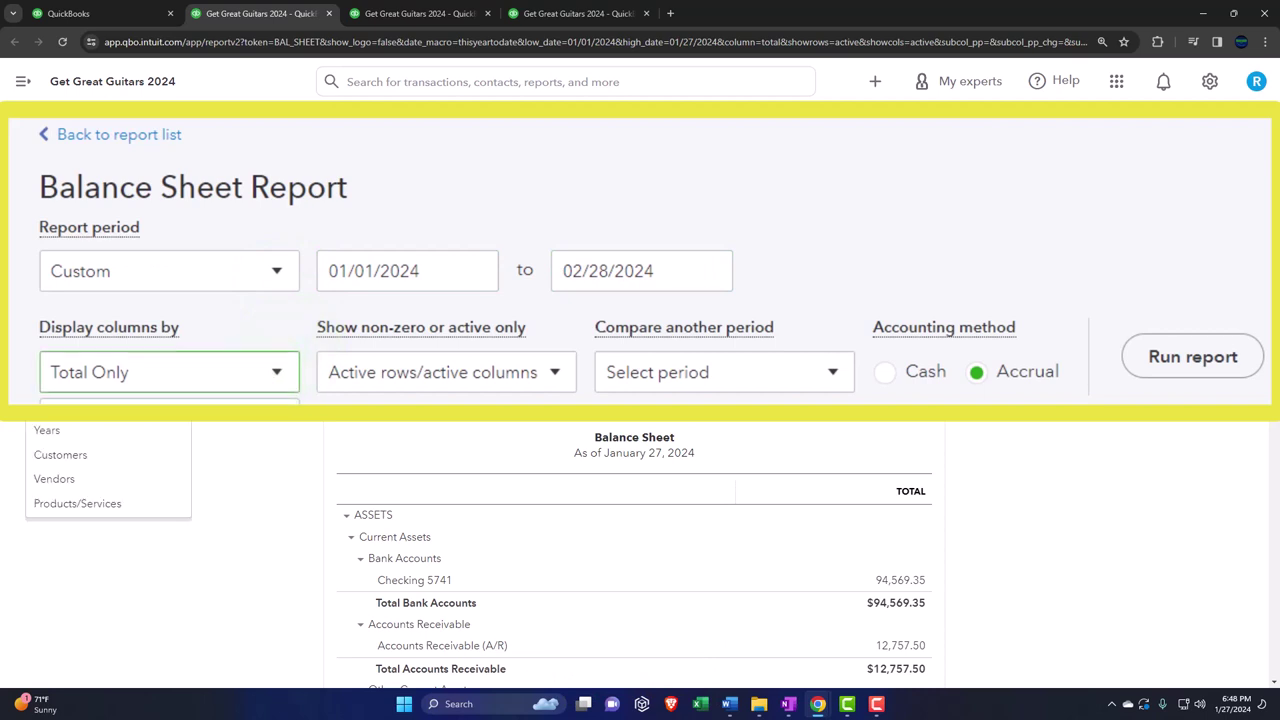
{"action": "left_click", "coordinate": [60, 406]}
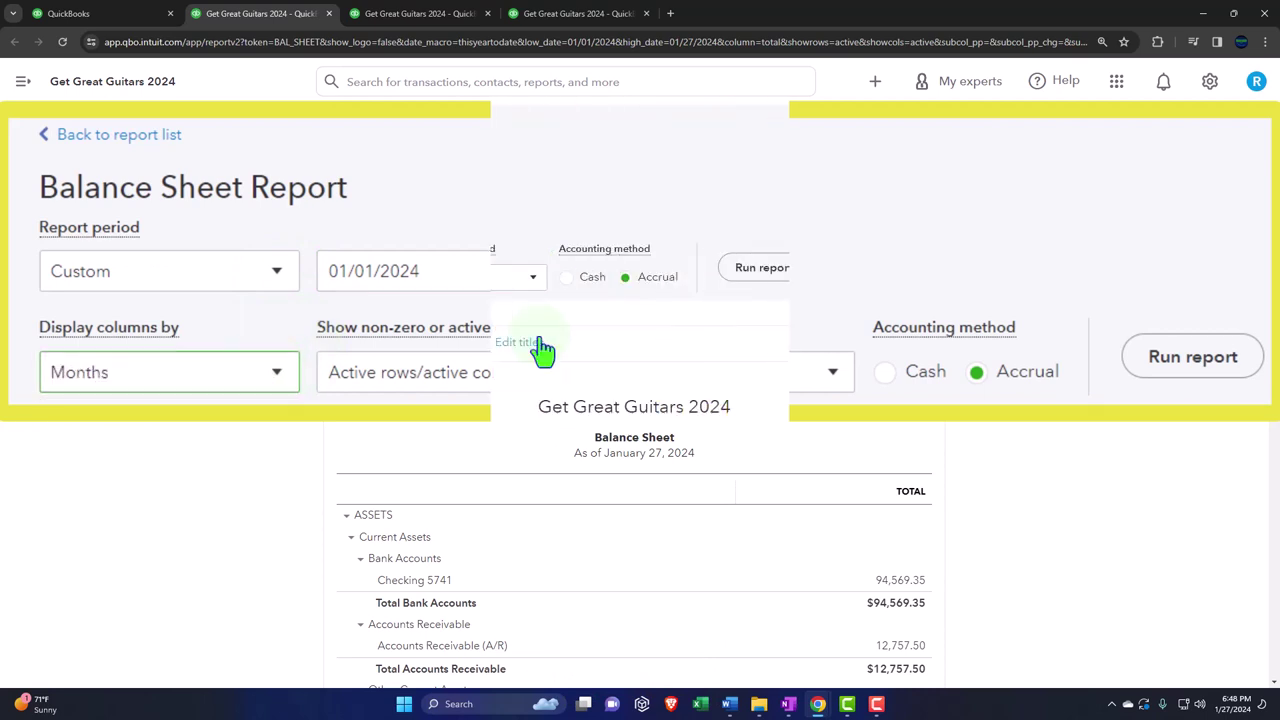
{"action": "left_click", "coordinate": [1192, 357]}
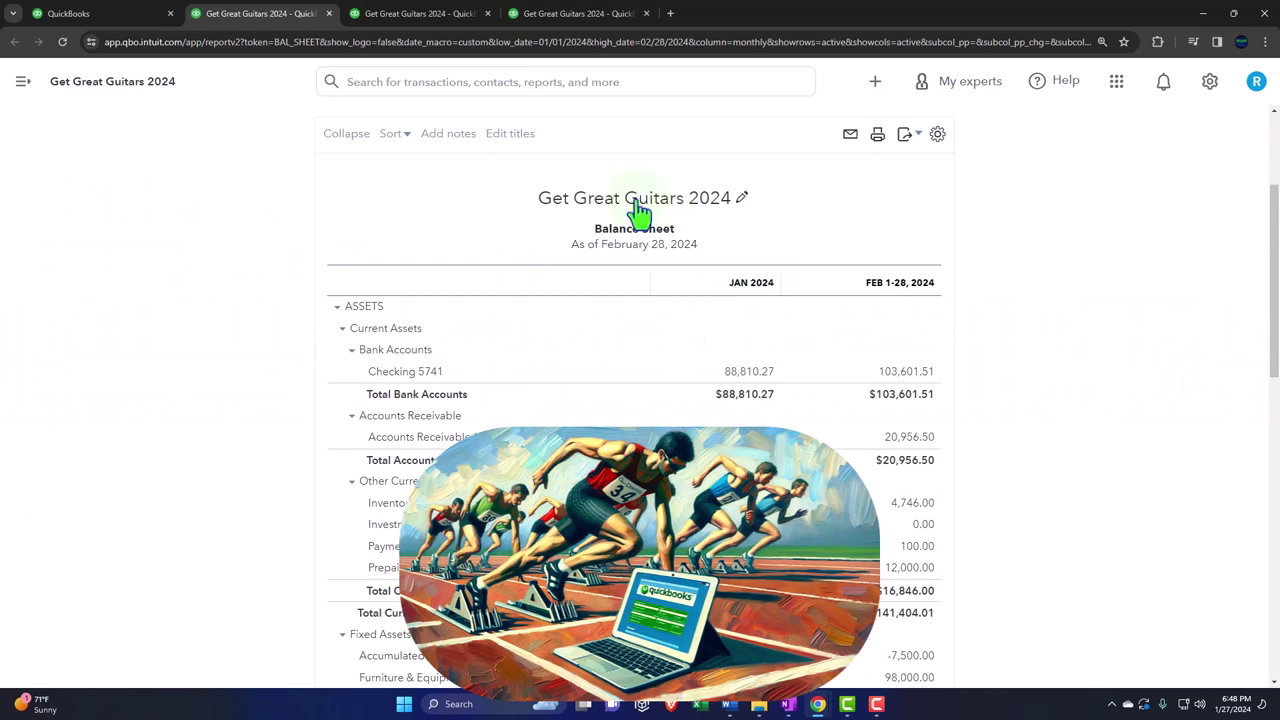
{"action": "left_click", "coordinate": [425, 14]}
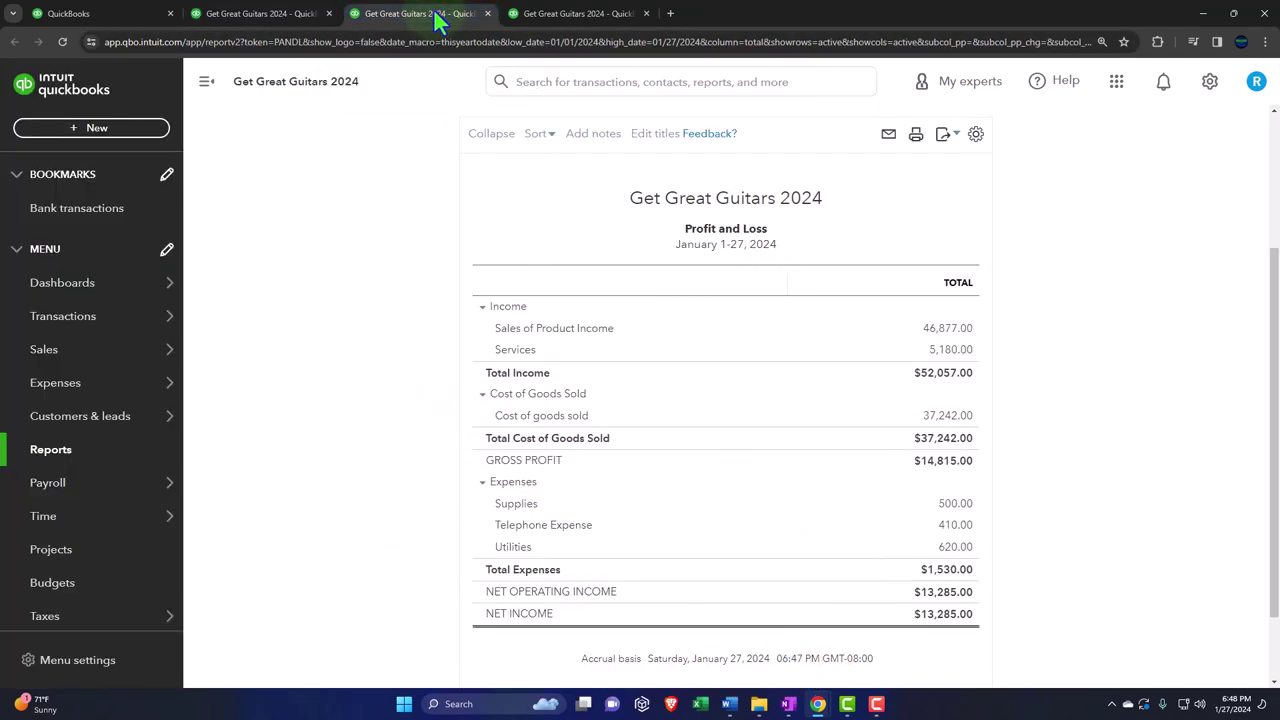
Collapse the navigation sidebar and bring the Profit and Loss date settings into view.
{"action": "left_click", "coordinate": [207, 86]}
{"action": "scroll", "coordinate": [200, 268], "scroll_direction": "up", "scroll_amount": 3}
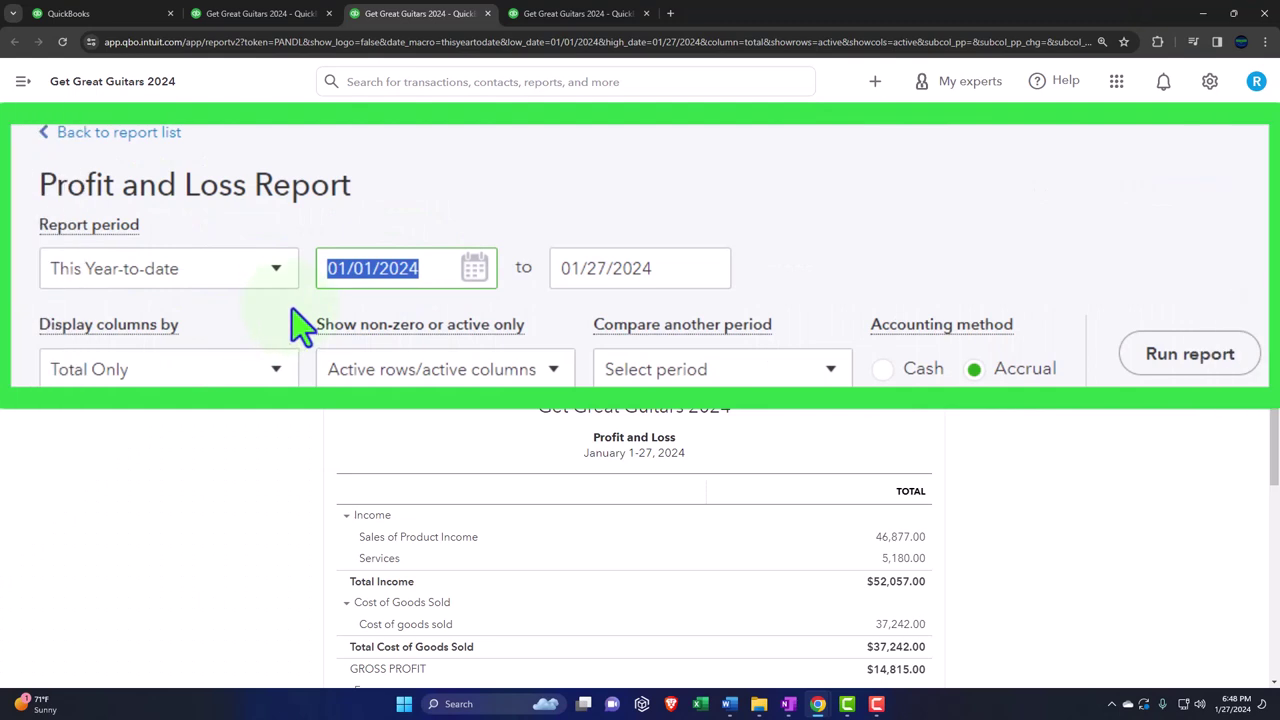
Rerun the Profit and Loss for 01/01/2024–02/28/2024 with columns by Months.
{"action": "type", "text": "01"}
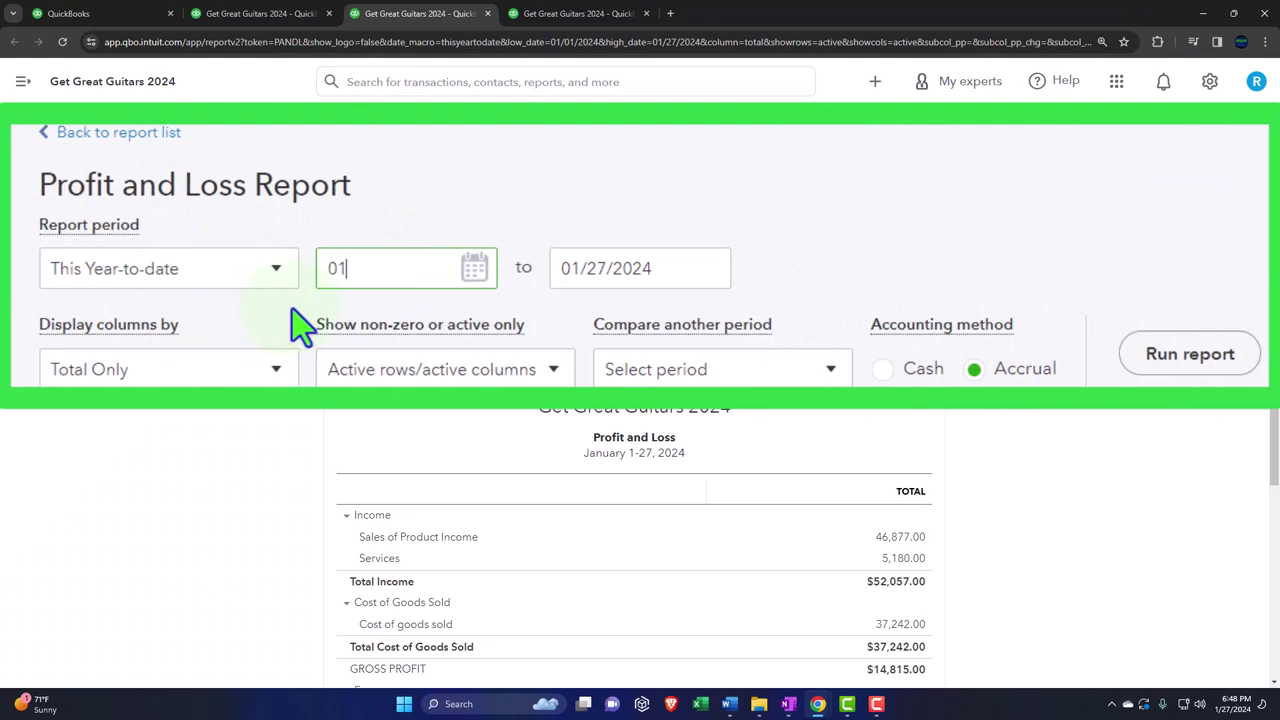
{"action": "type", "text": "/01/2024"}
{"action": "key", "text": "Tab"}
{"action": "type", "text": "02/2"}
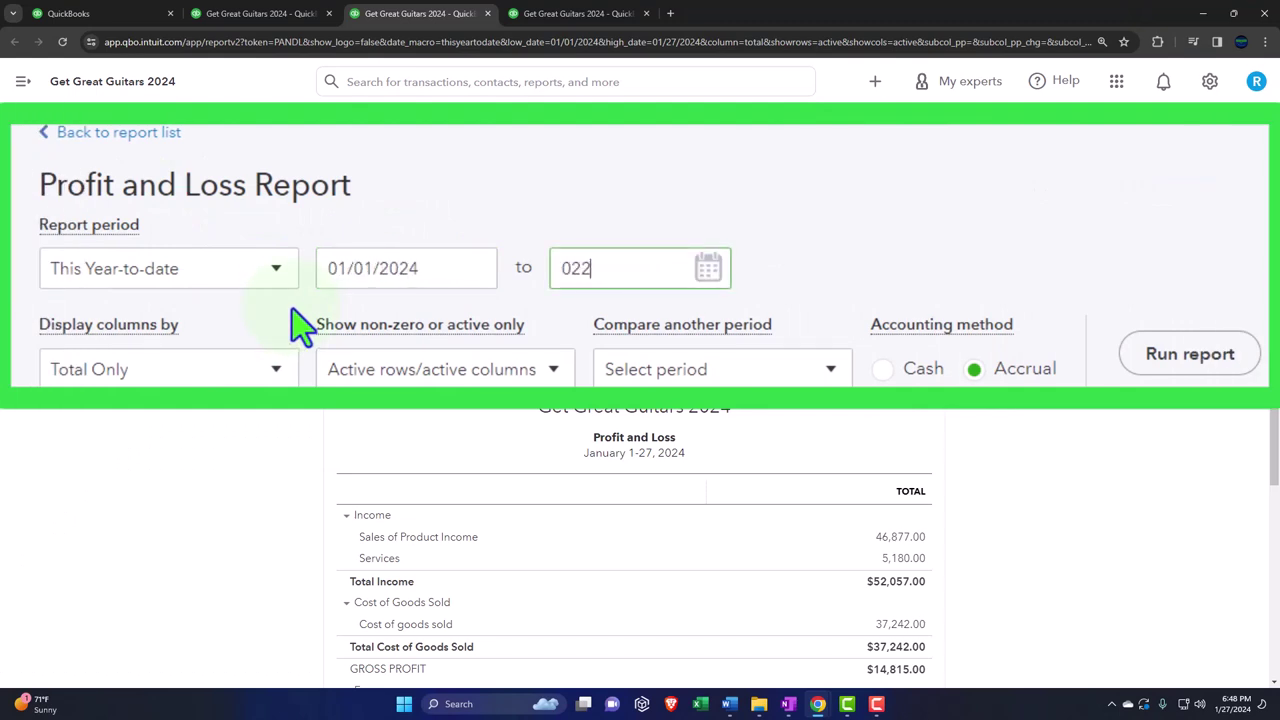
{"action": "type", "text": "8/2024"}
{"action": "key", "text": "Tab"}
{"action": "left_click", "coordinate": [279, 372]}
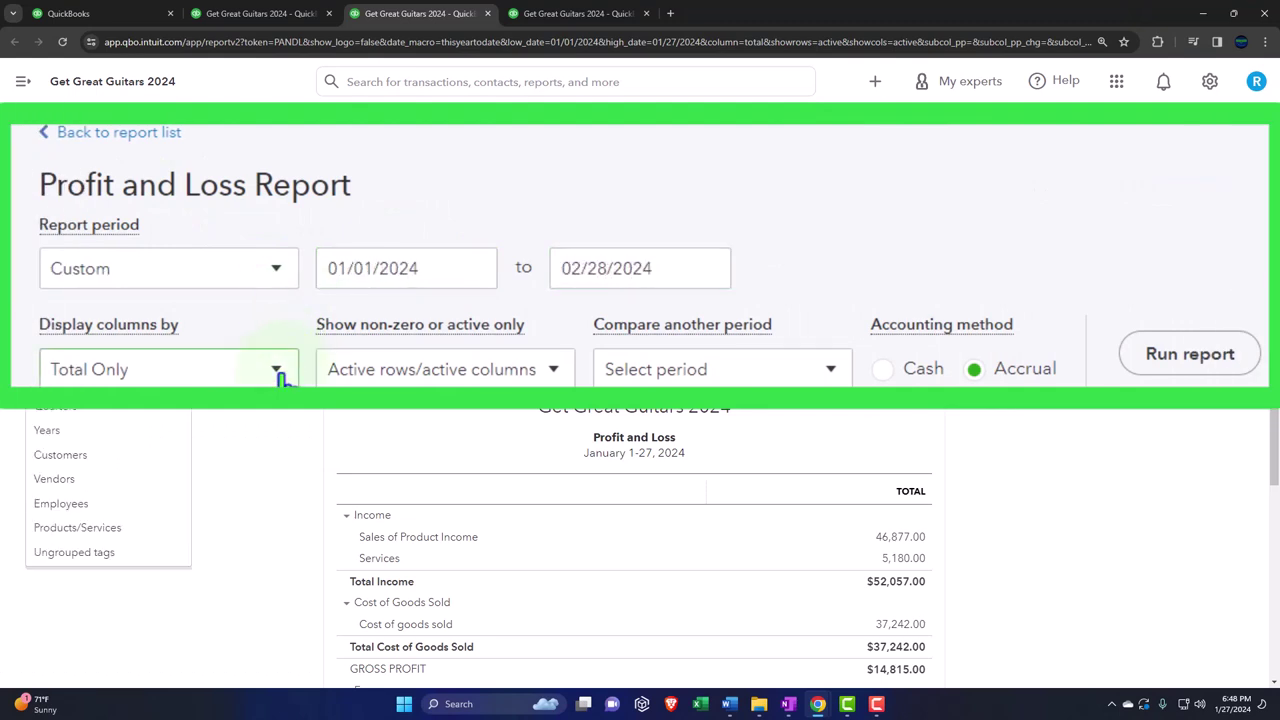
{"action": "left_click", "coordinate": [60, 382]}
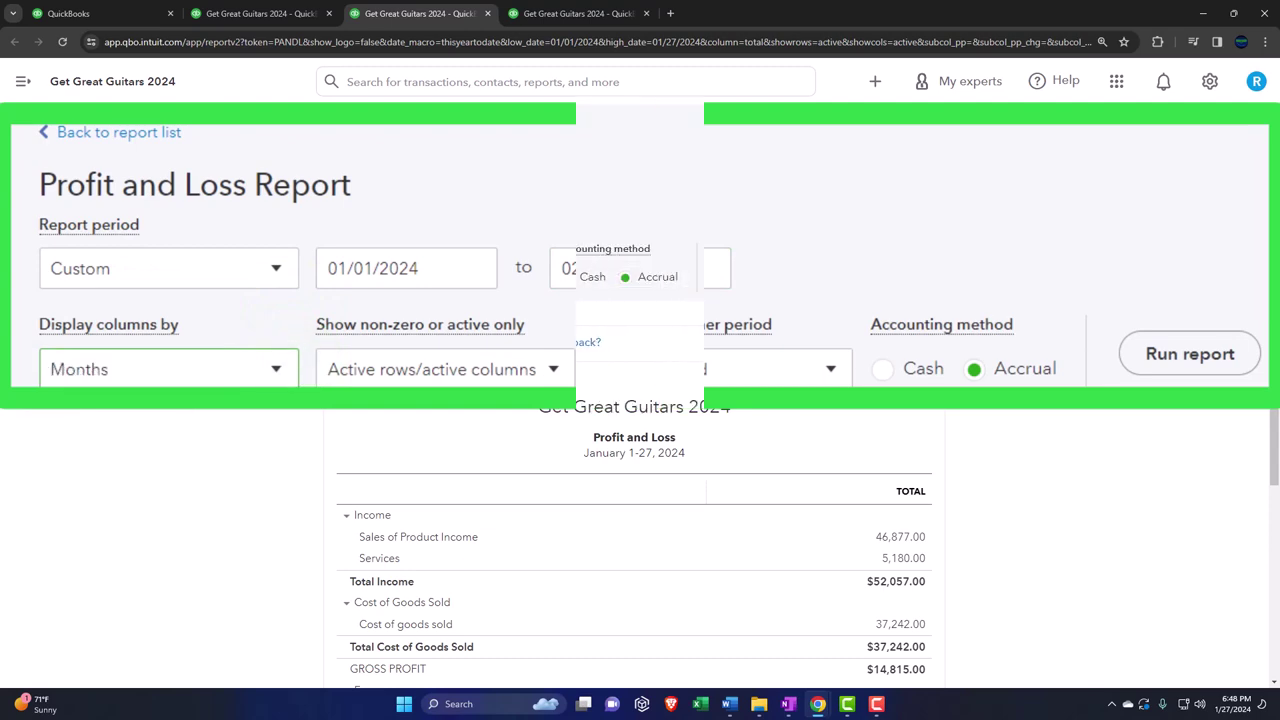
{"action": "left_click", "coordinate": [763, 268]}
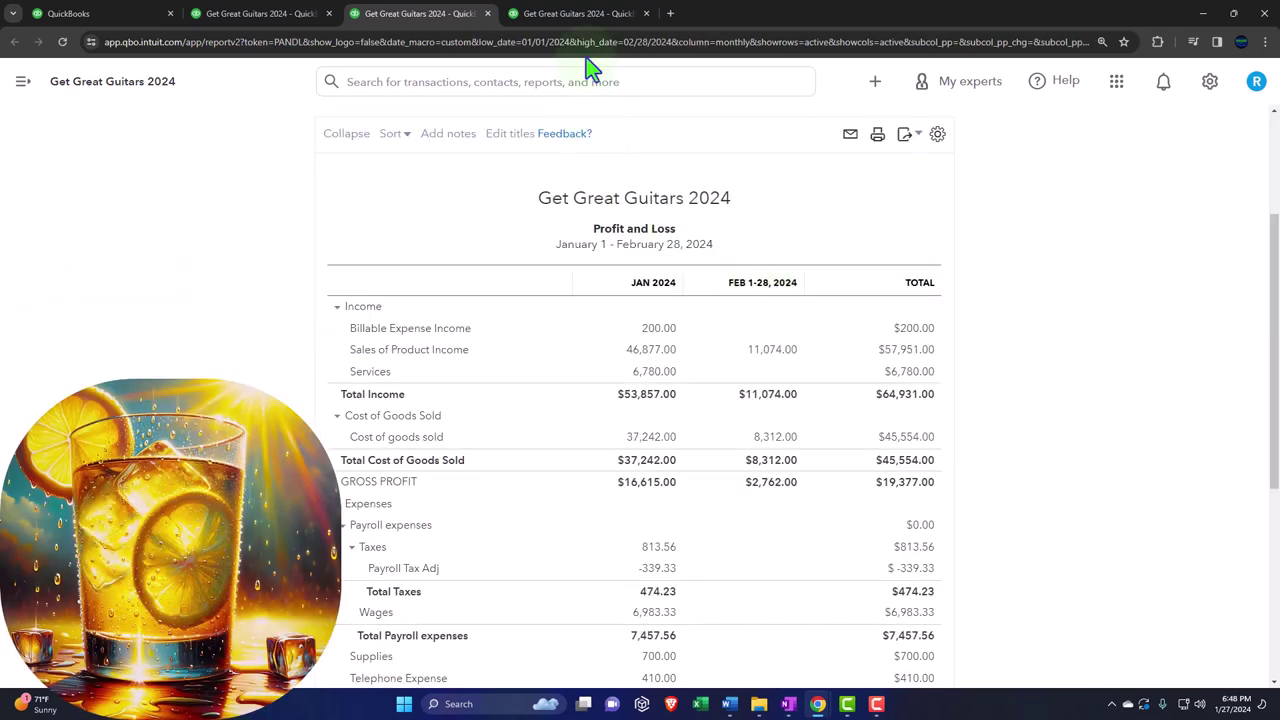
{"action": "left_click", "coordinate": [570, 15]}
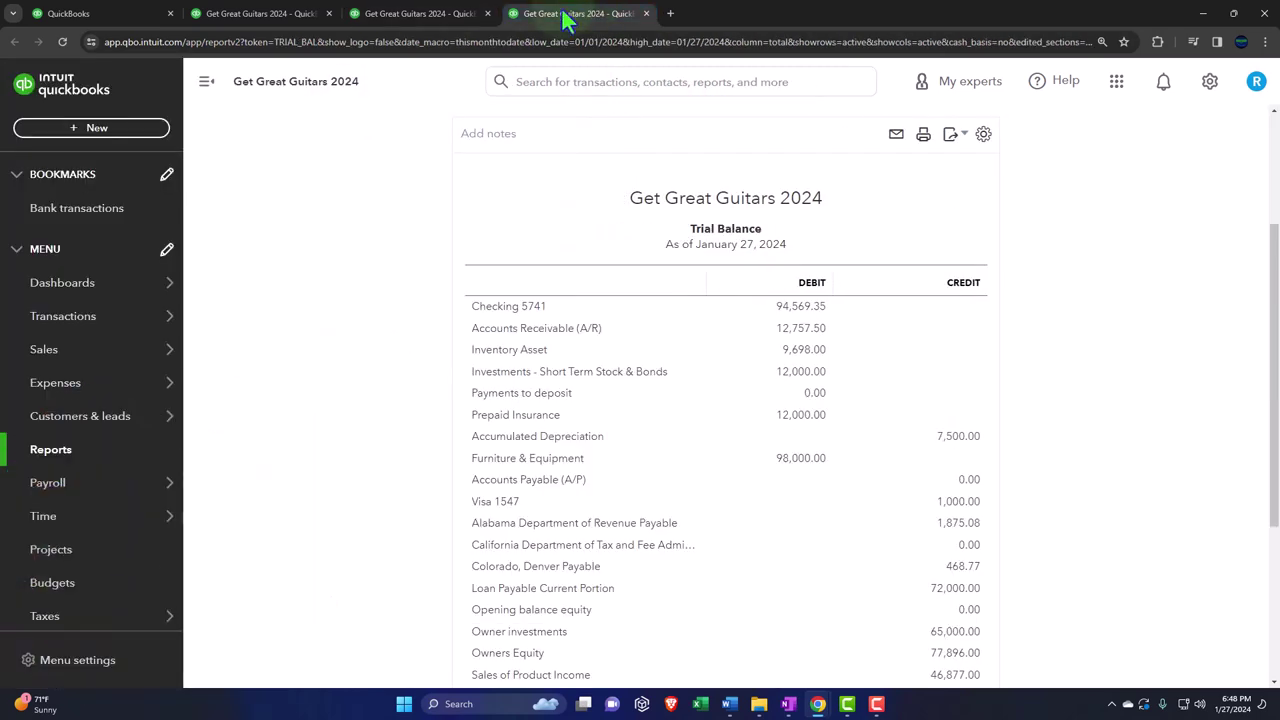
Set the Trial Balance period to 01/01/2024 through 02/28/2024.
{"action": "left_click", "coordinate": [206, 82]}
{"action": "scroll", "coordinate": [210, 274], "scroll_direction": "up", "scroll_amount": 2}
{"action": "left_click", "coordinate": [286, 211]}
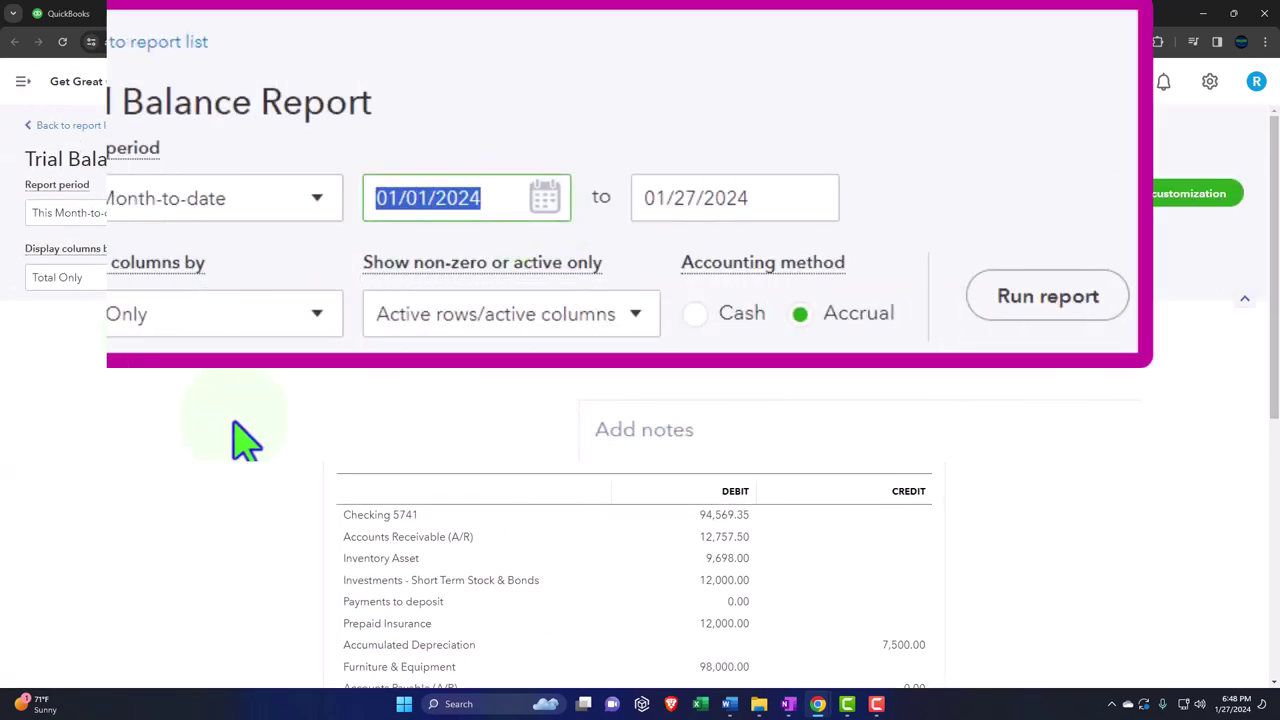
{"action": "type", "text": "010124"}
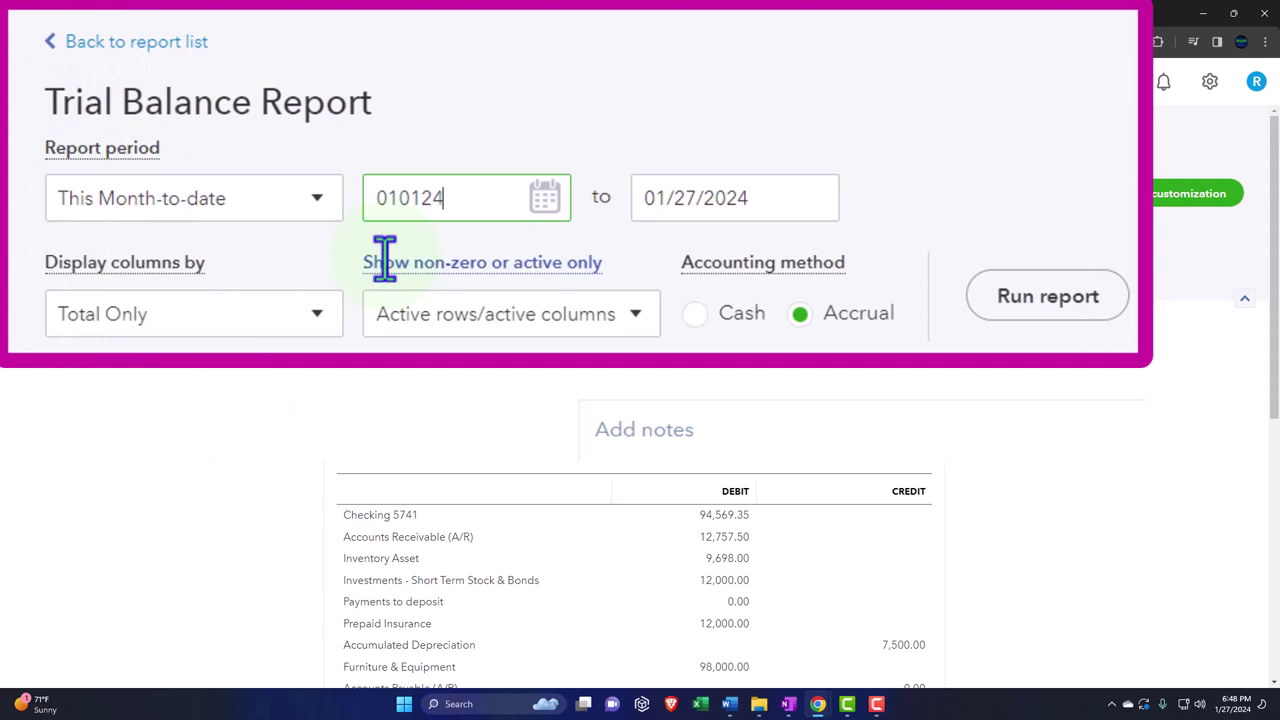
{"action": "key", "text": "Tab"}
{"action": "type", "text": "022824"}
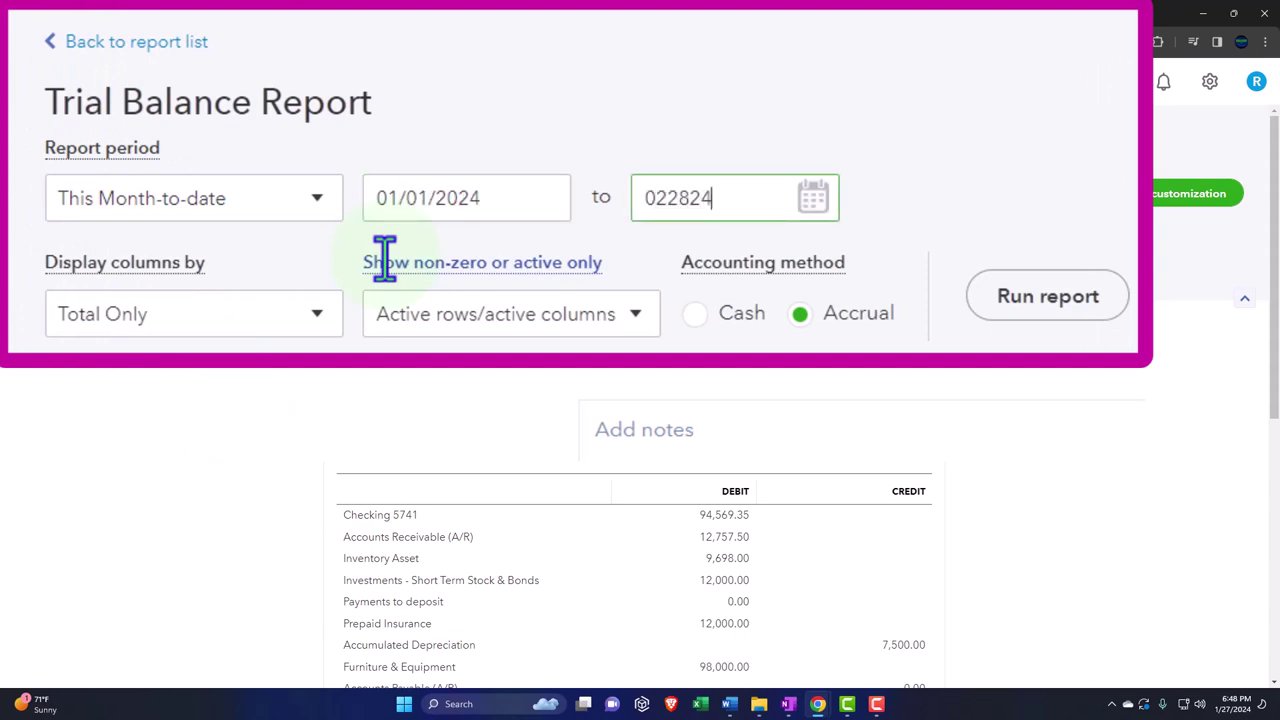
{"action": "key", "text": "Tab"}
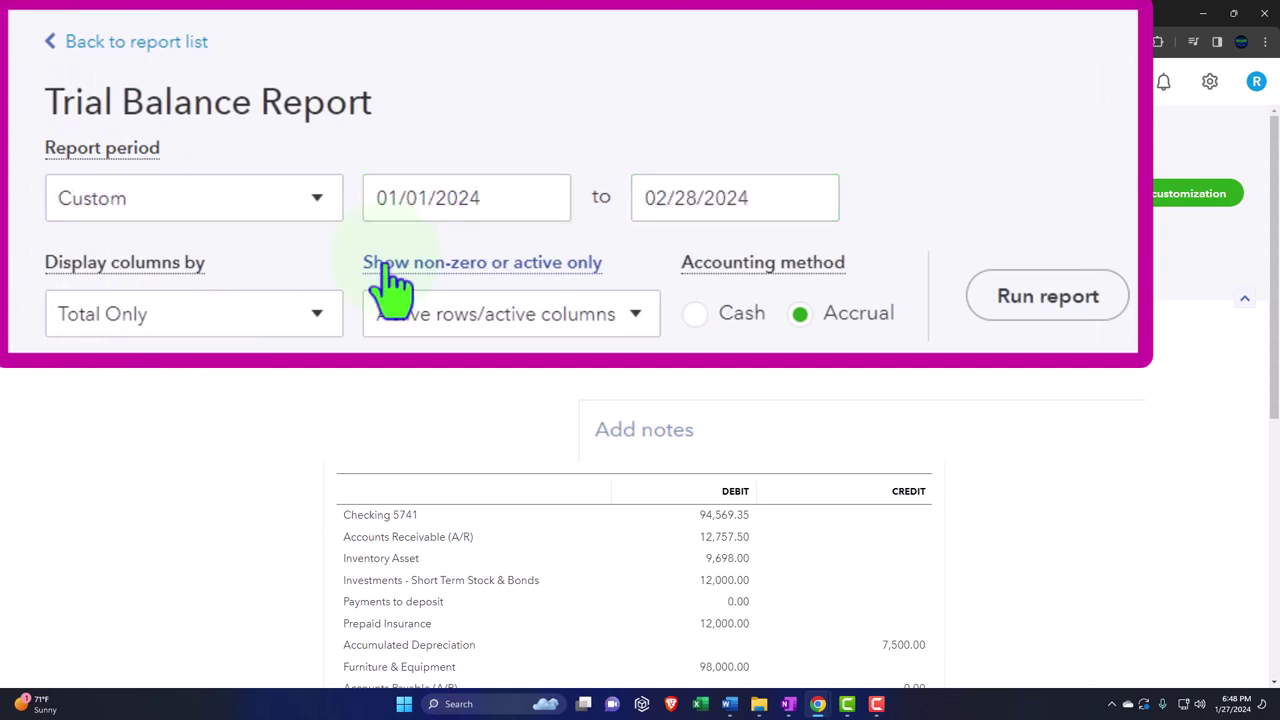
Split the Trial Balance into monthly columns and rerun it.
{"action": "left_click", "coordinate": [312, 322]}
{"action": "left_click", "coordinate": [294, 413]}
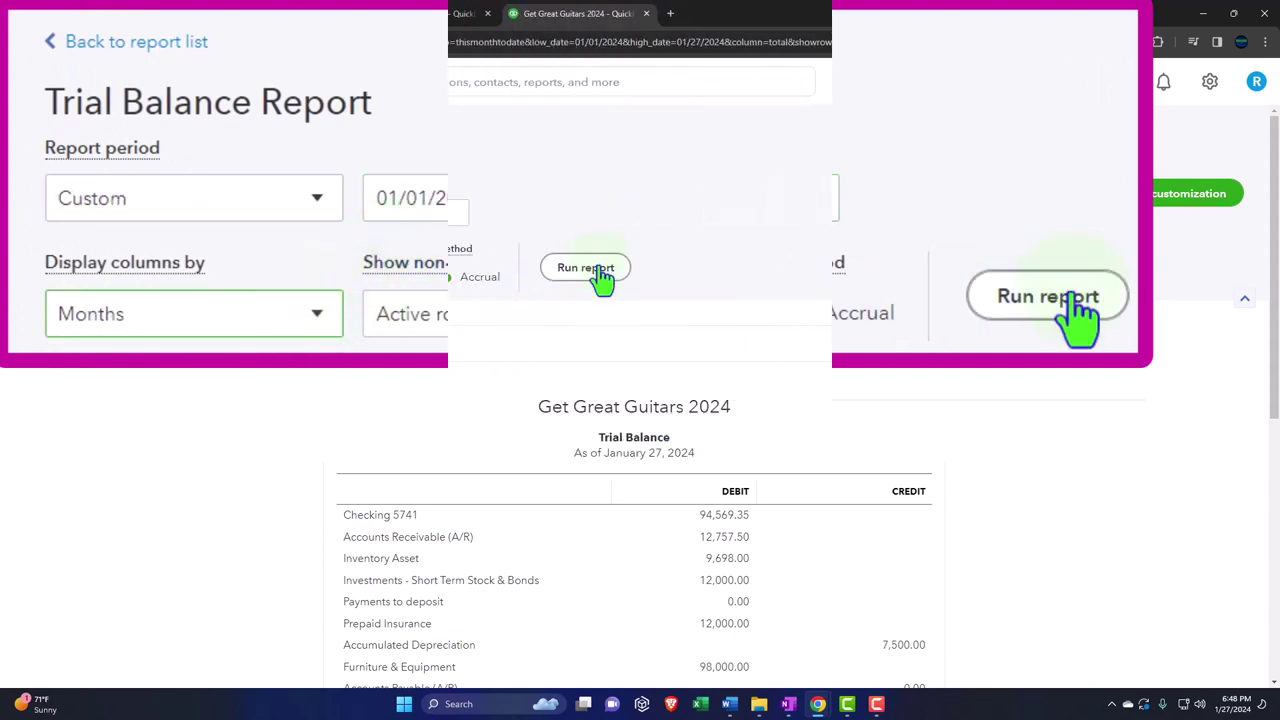
{"action": "left_click", "coordinate": [1047, 296]}
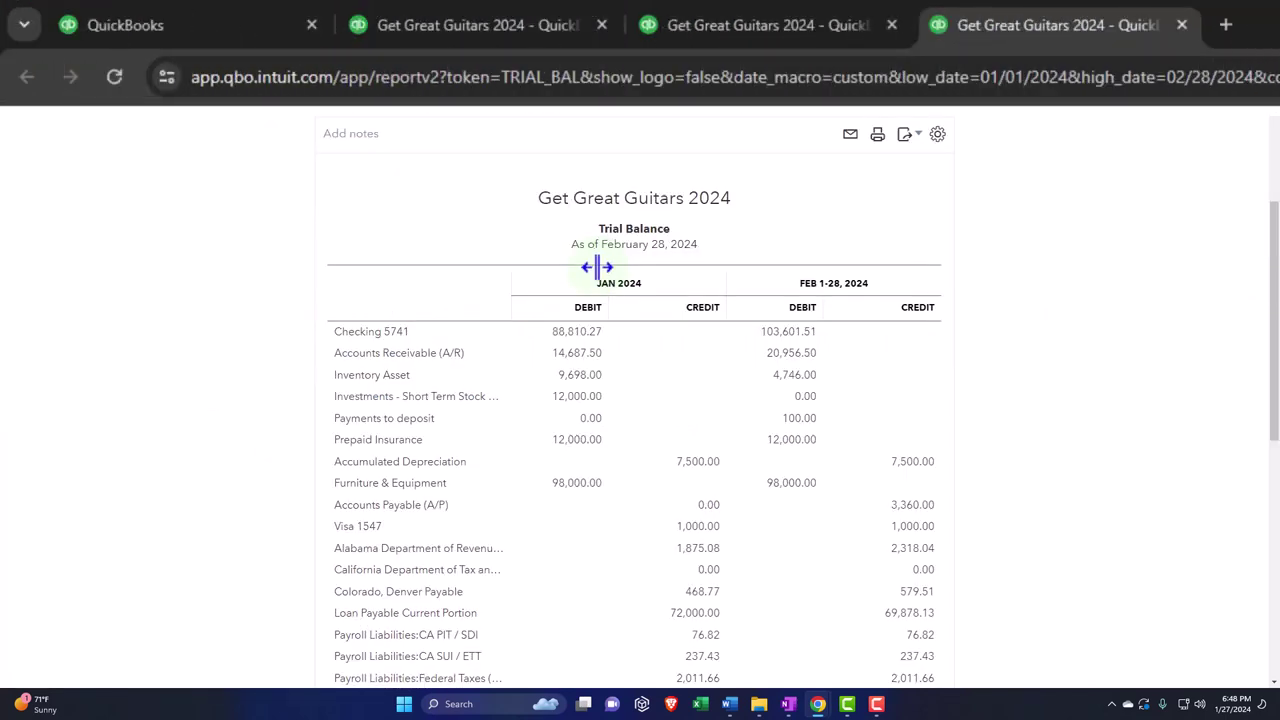
{"action": "left_click", "coordinate": [522, 22]}
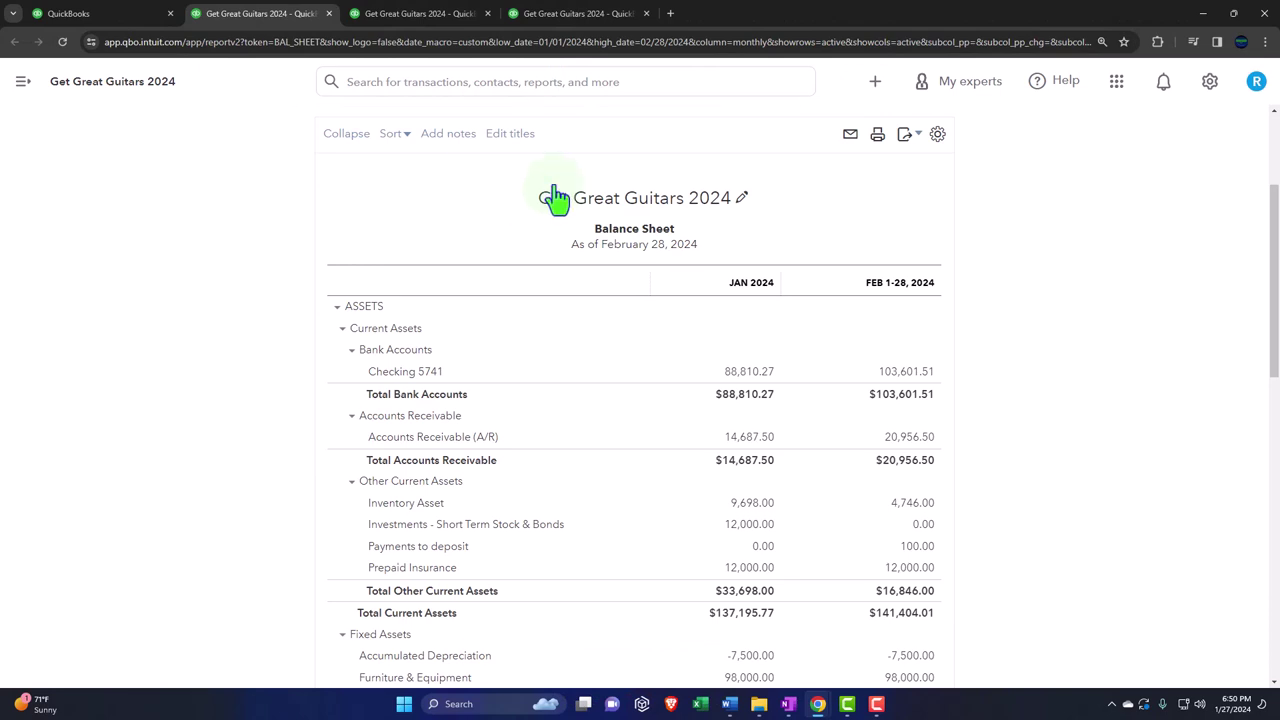
{"action": "left_click", "coordinate": [790, 704]}
Open the Payroll Employees list and then the first employee's profile.
{"action": "left_click", "coordinate": [135, 14]}
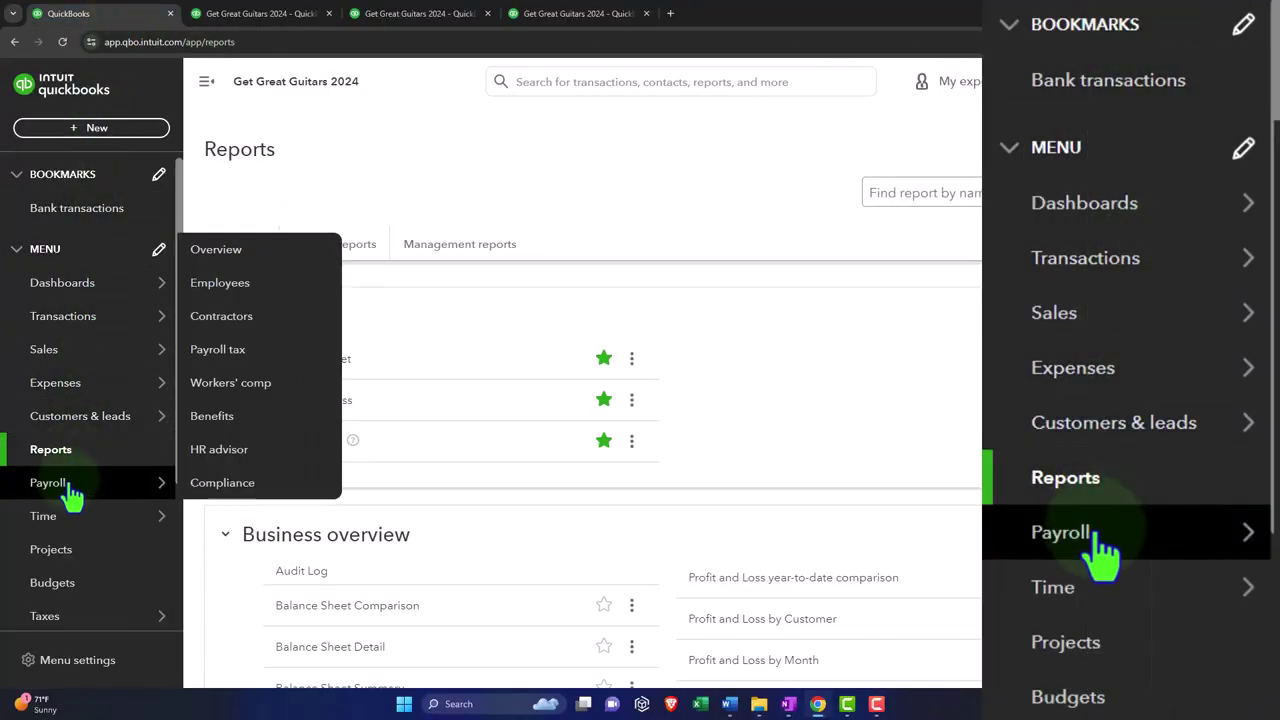
{"action": "left_click", "coordinate": [50, 483]}
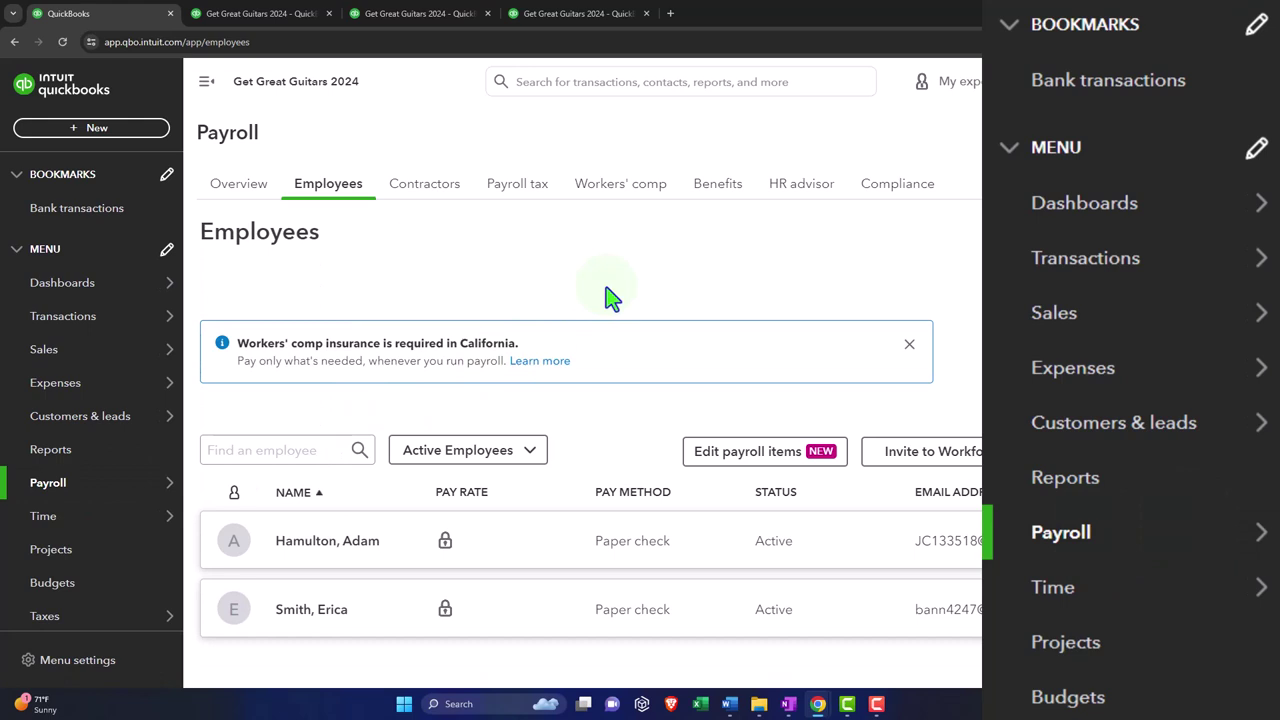
{"action": "left_click", "coordinate": [333, 548]}
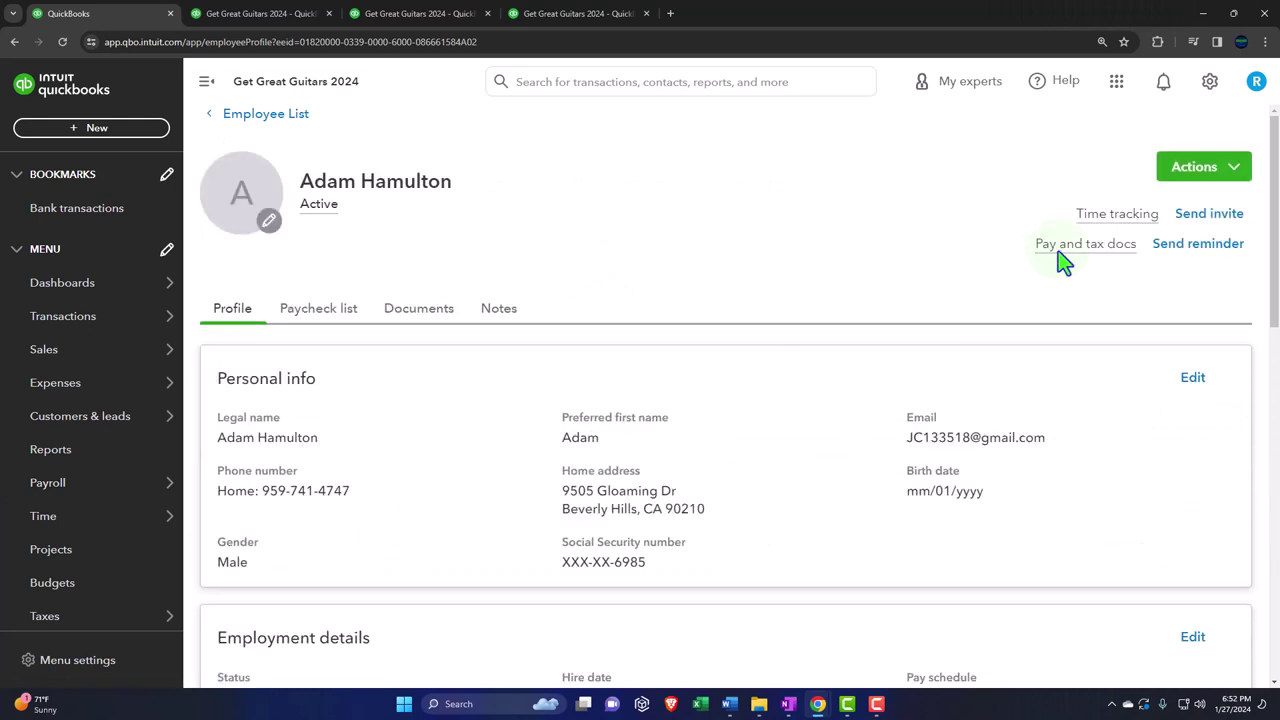
Review the employee's personal info and employment details.
{"action": "mouse_move", "coordinate": [1076, 248]}
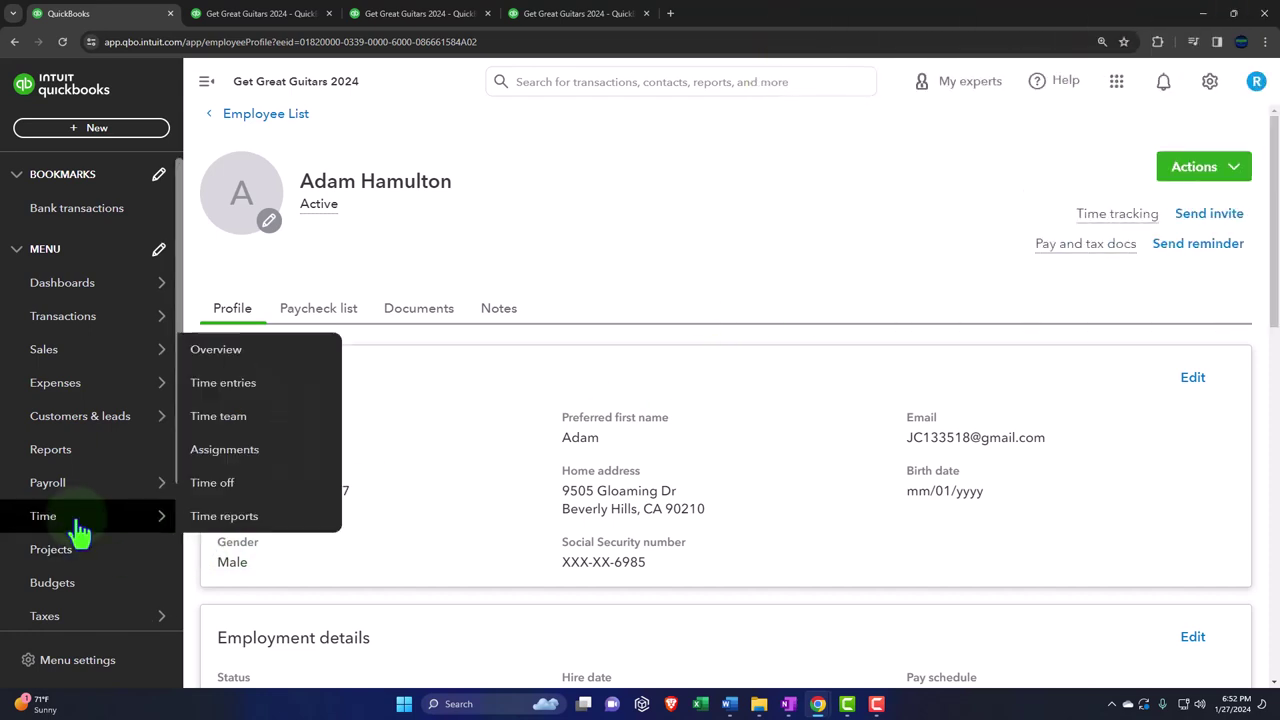
Open Time entries to check the employee's 16.00 approved January 2024 hours.
{"action": "mouse_move", "coordinate": [68, 500]}
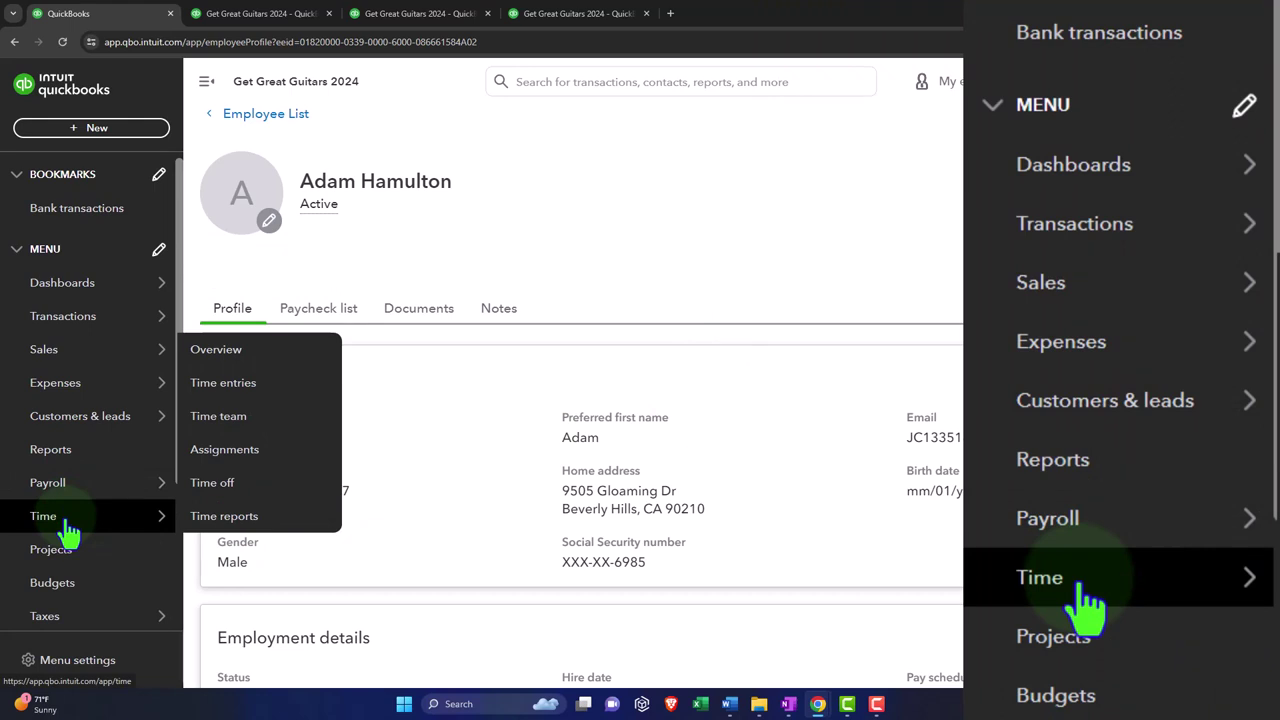
{"action": "left_click", "coordinate": [67, 522]}
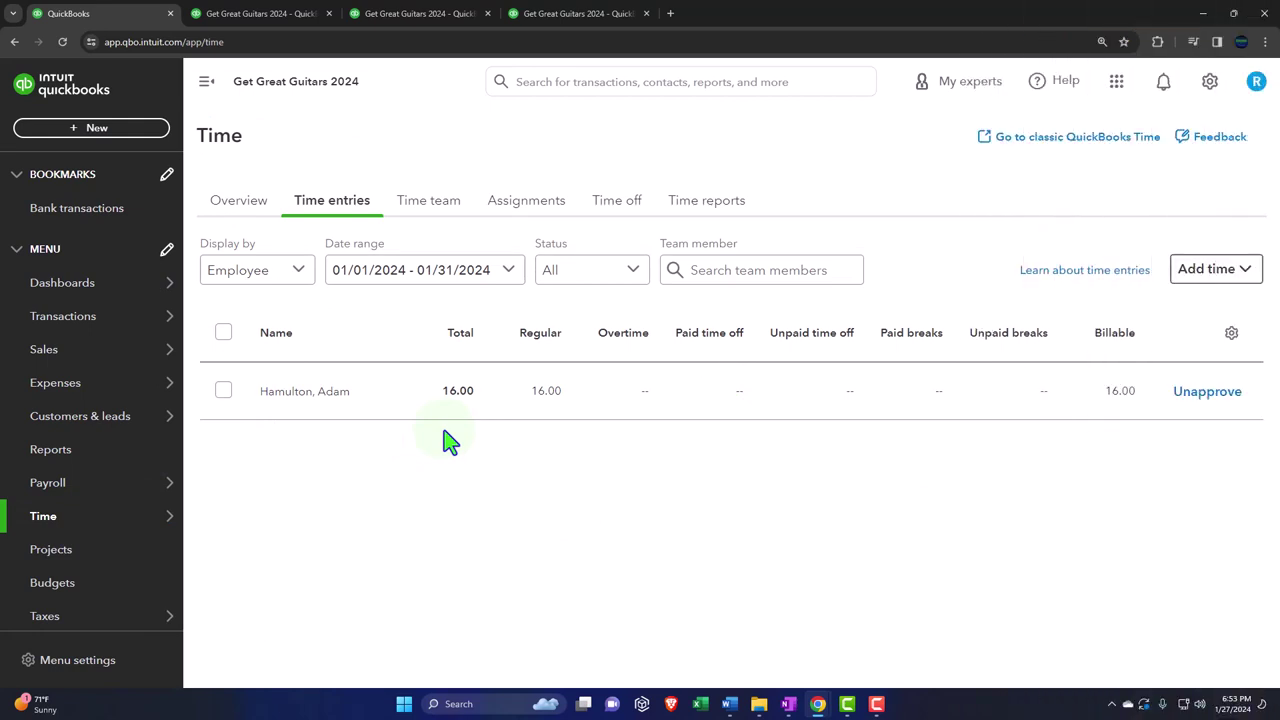
{"action": "left_click", "coordinate": [242, 205]}
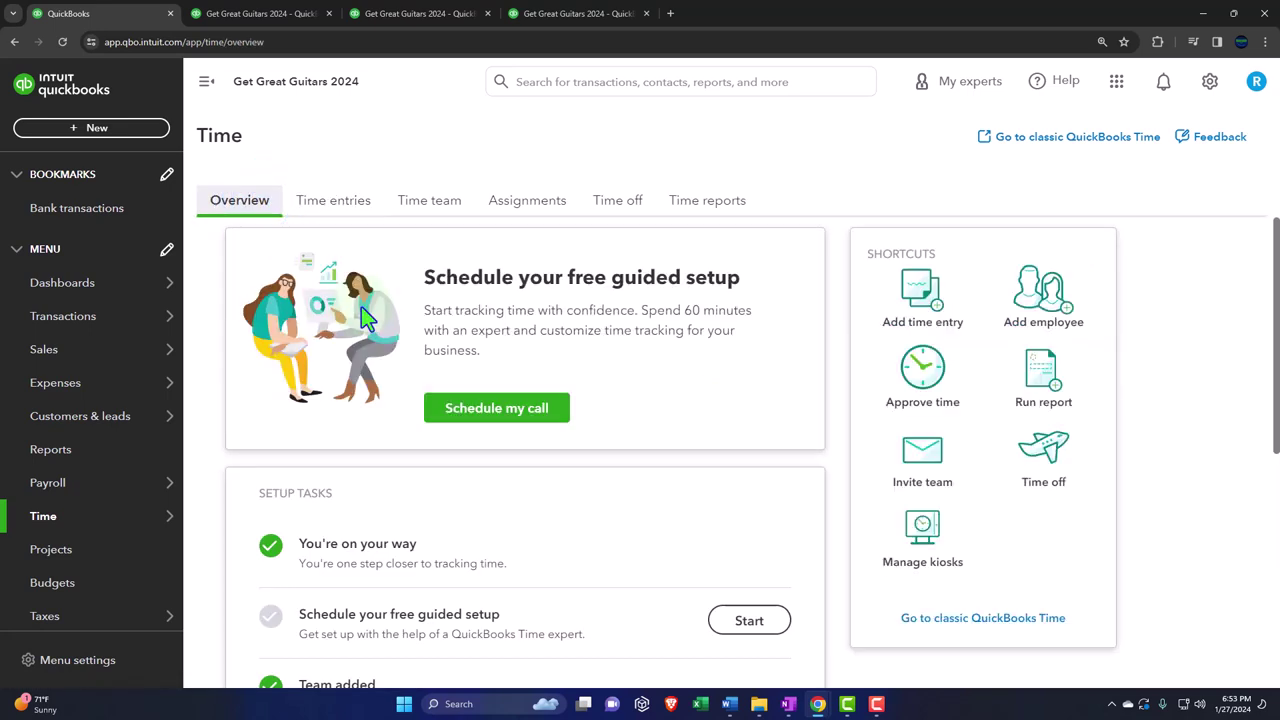
{"action": "mouse_move", "coordinate": [86, 490]}
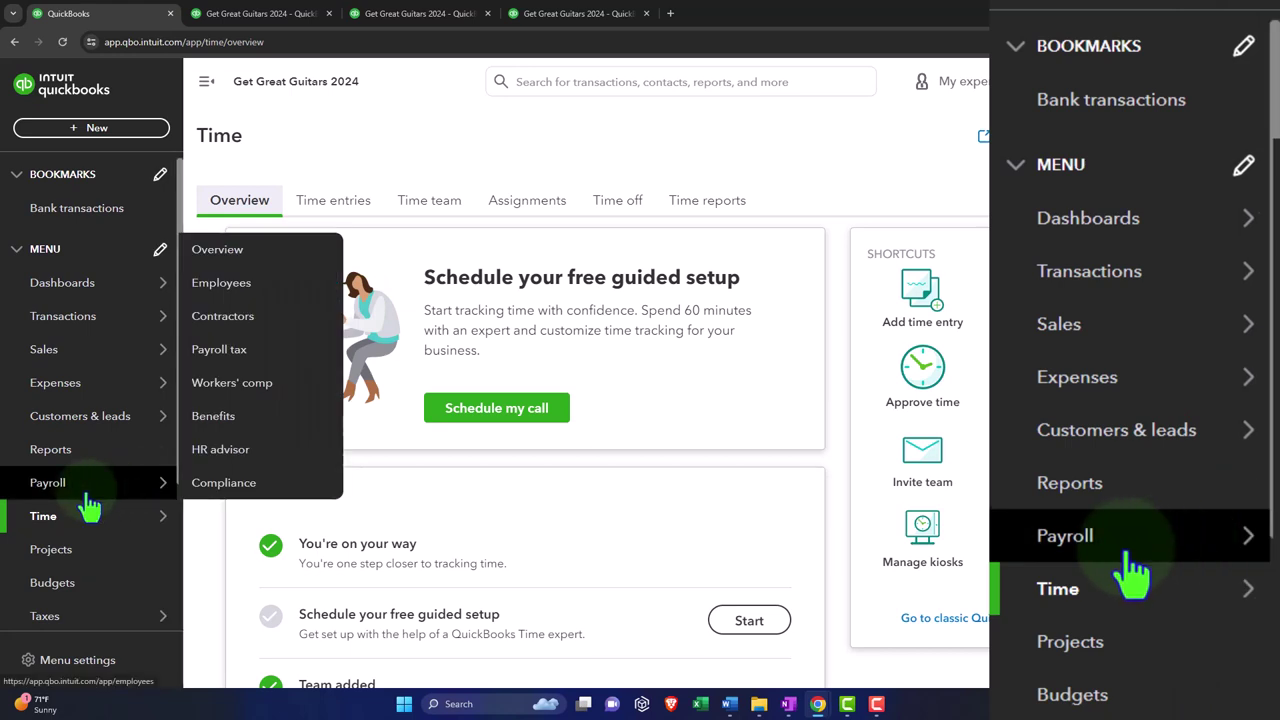
{"action": "mouse_move", "coordinate": [88, 516]}
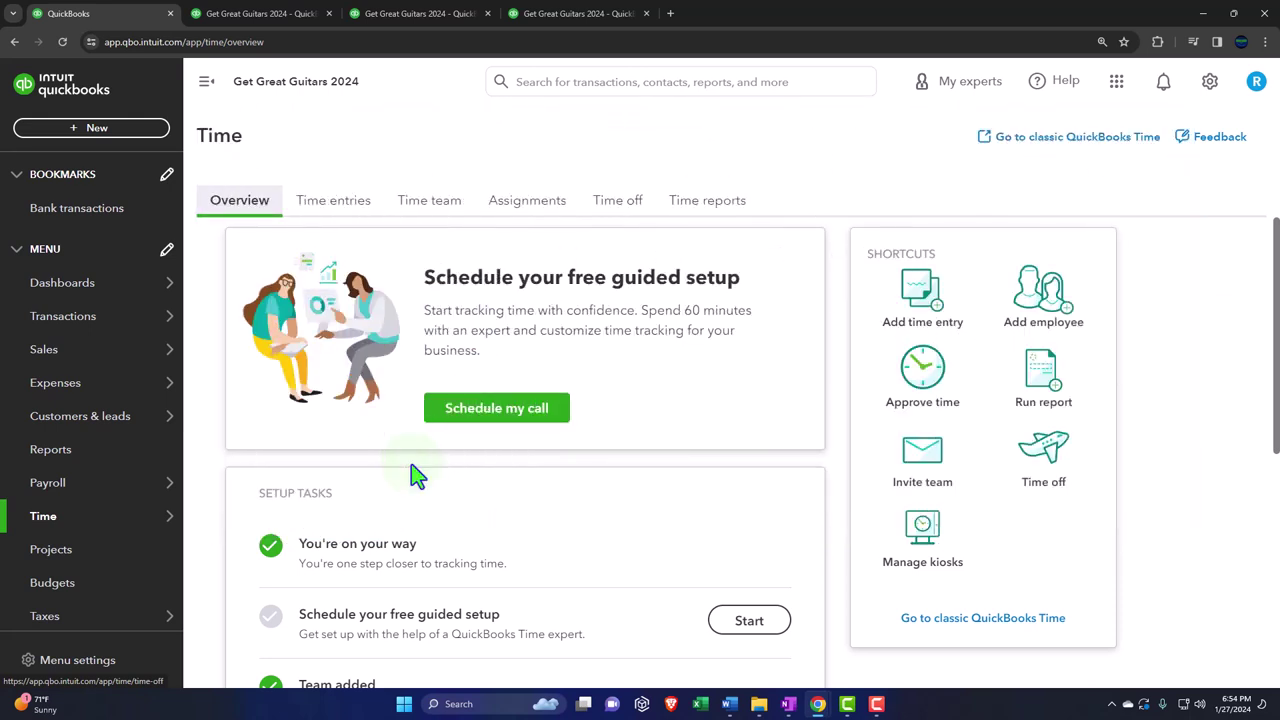
{"action": "mouse_move", "coordinate": [82, 530]}
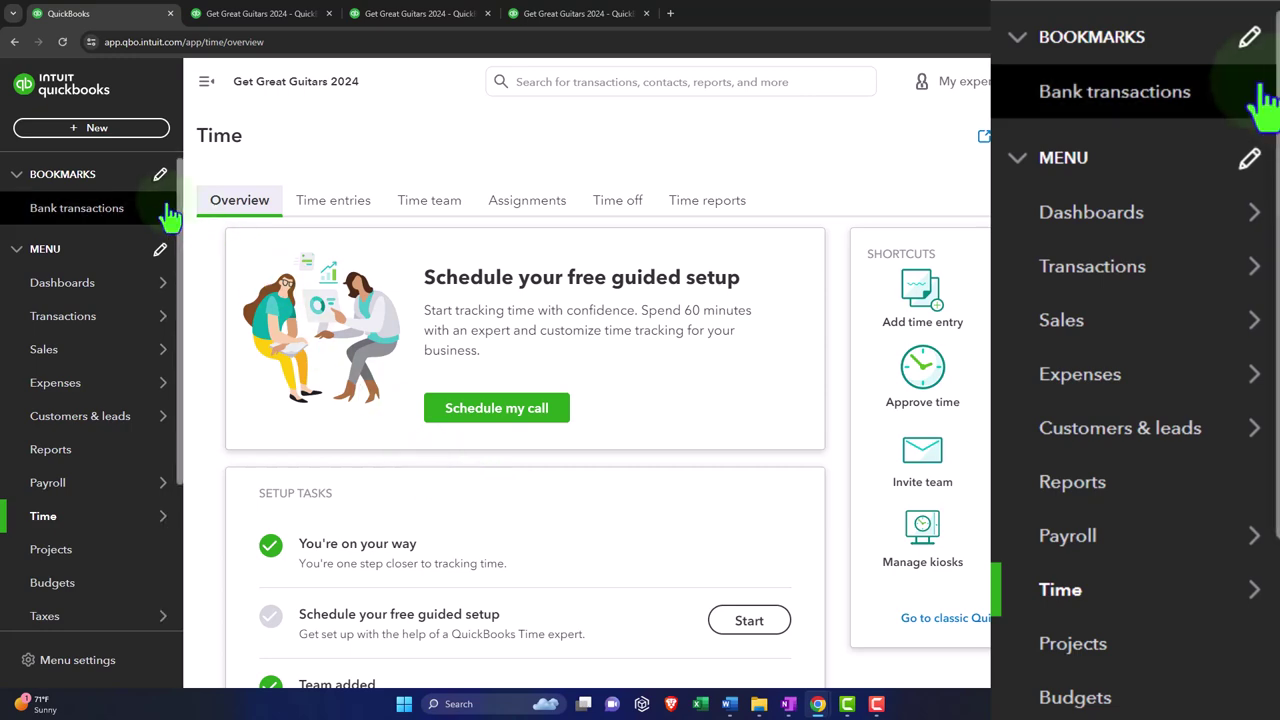
Start a new Weekly Timesheet for 1/21/2024–1/27/2024 and zoom the page out.
{"action": "left_click", "coordinate": [87, 135]}
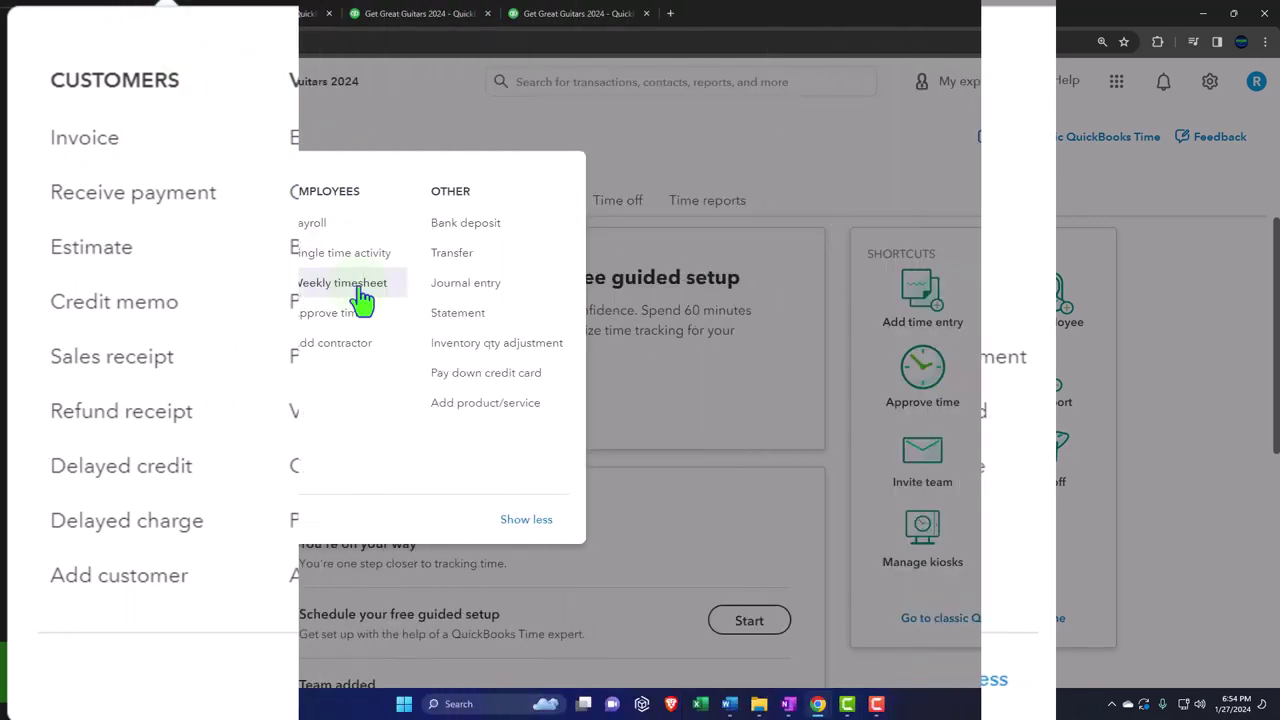
{"action": "left_click", "coordinate": [358, 290]}
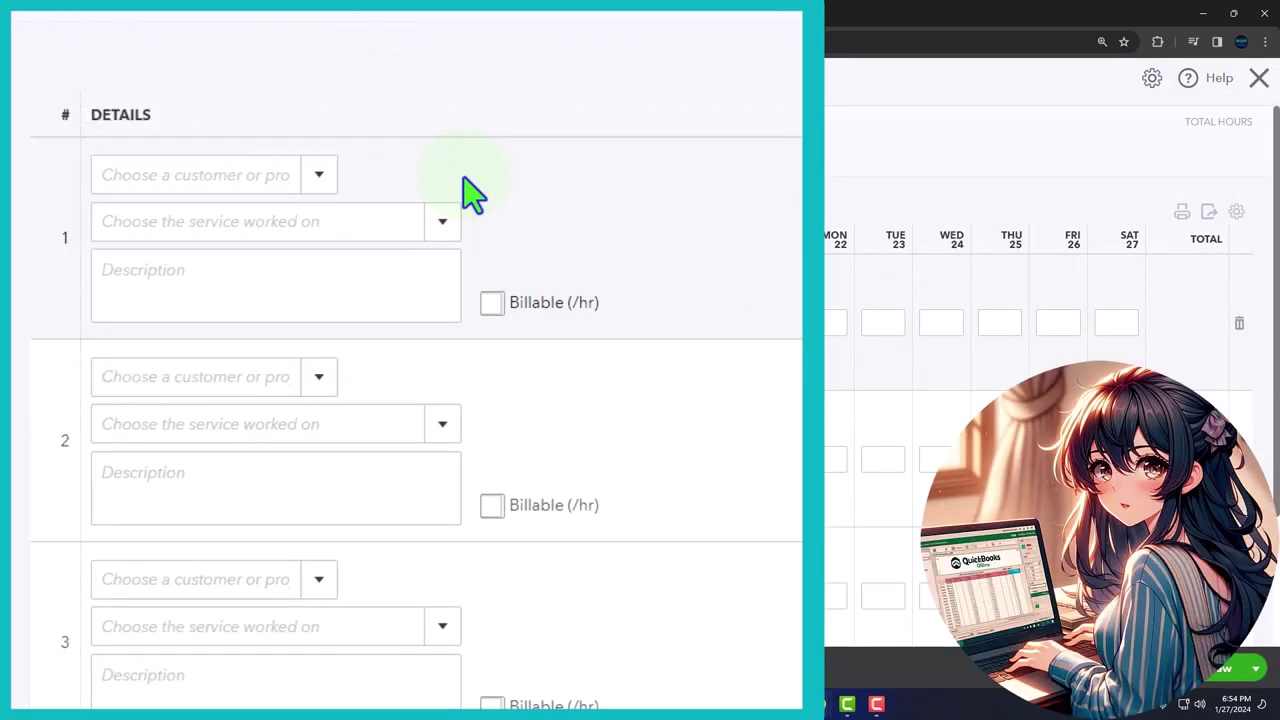
{"action": "key", "text": "ctrl+minus"}
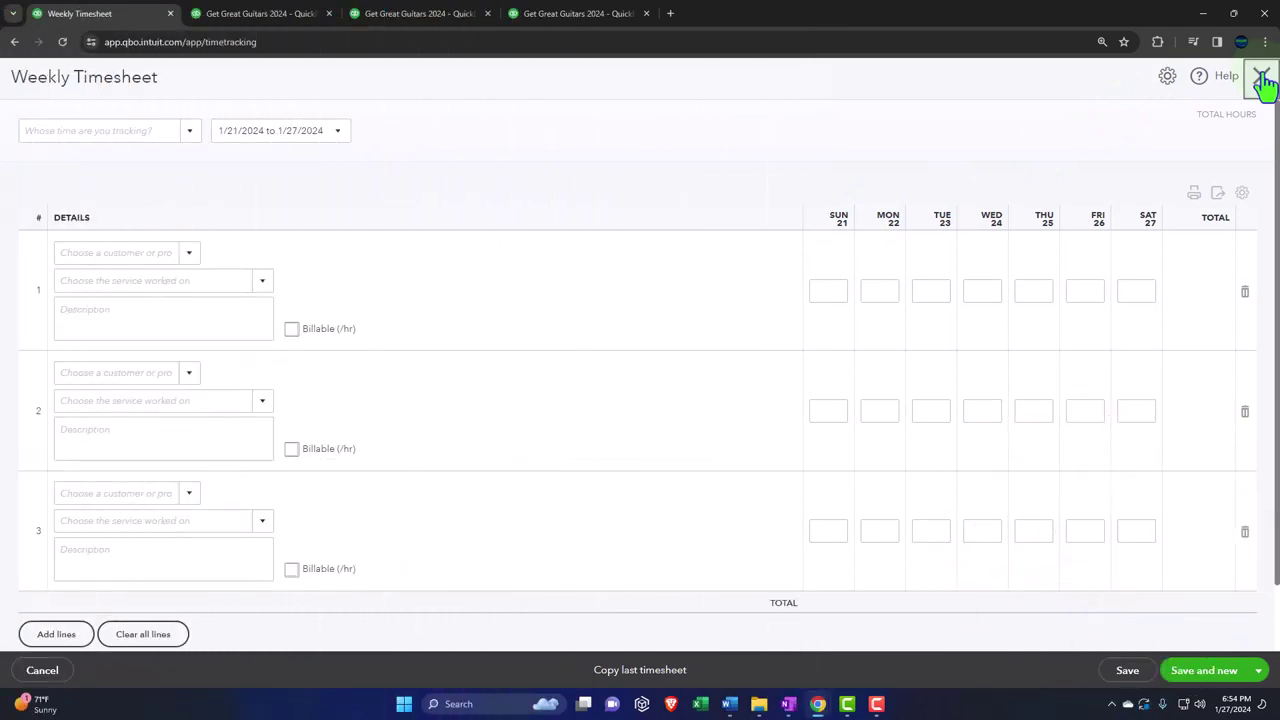
Close the unsaved timesheet and view the Time entries list.
{"action": "left_click", "coordinate": [1262, 80]}
{"action": "left_click", "coordinate": [60, 474]}
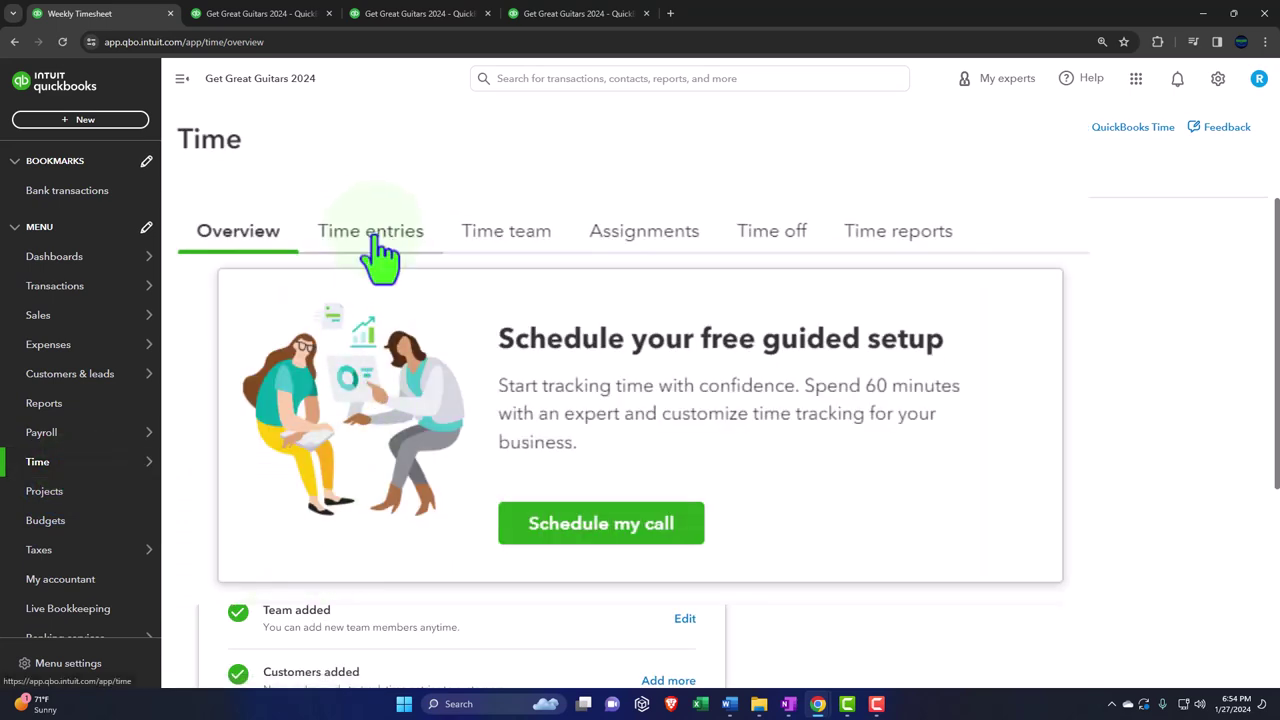
{"action": "left_click", "coordinate": [376, 232]}
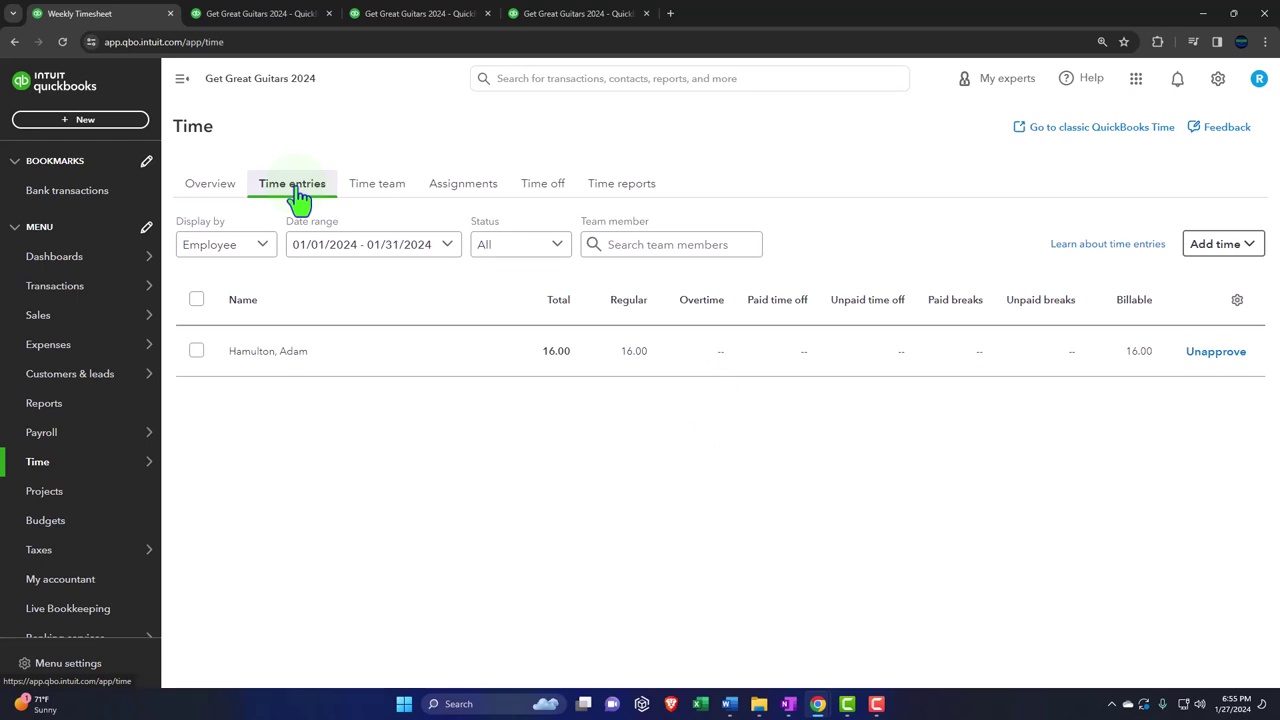
{"action": "left_click", "coordinate": [230, 190]}
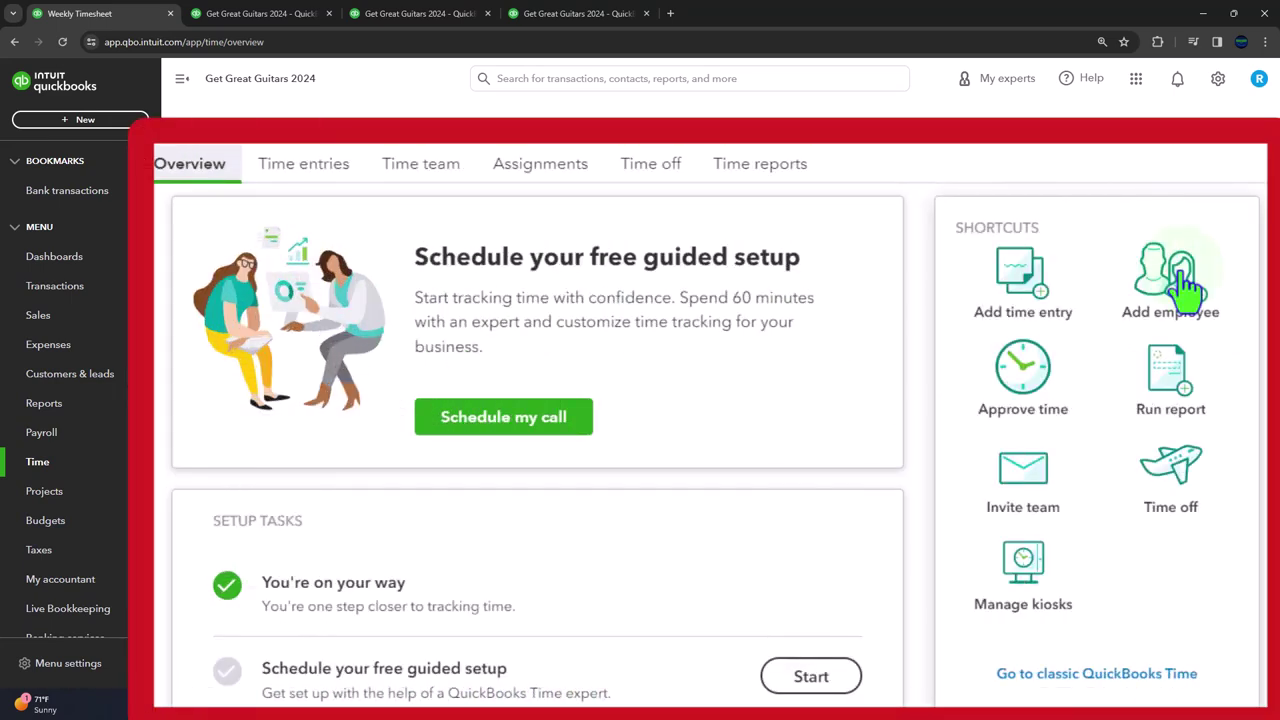
Cancel the new employee form and return to the Time entries list.
{"action": "left_click", "coordinate": [1184, 283]}
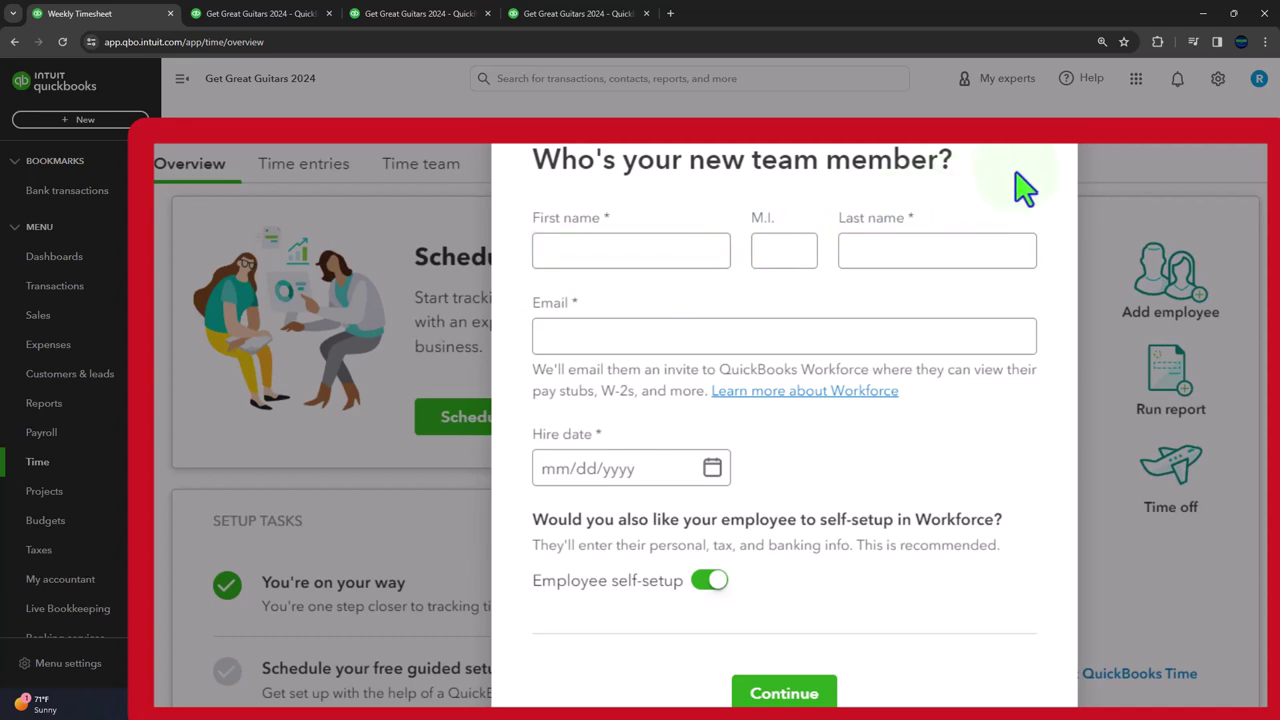
{"action": "left_click", "coordinate": [1053, 157]}
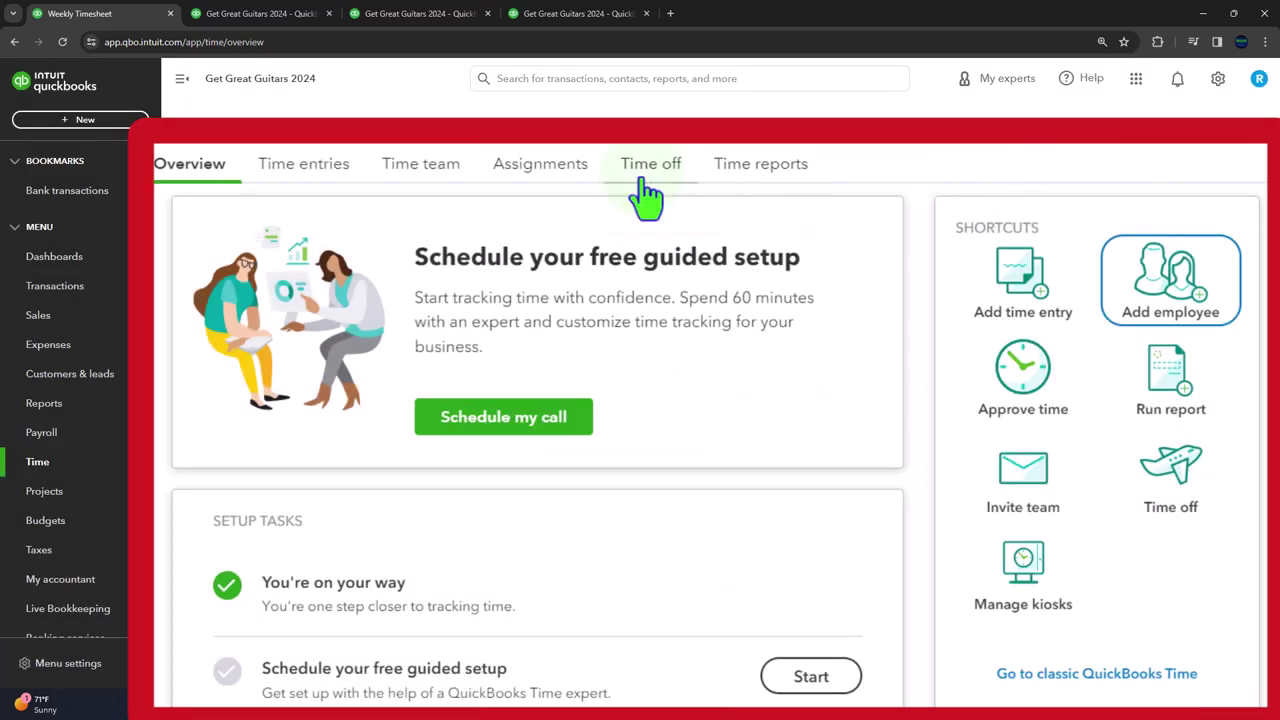
{"action": "left_click", "coordinate": [308, 207]}
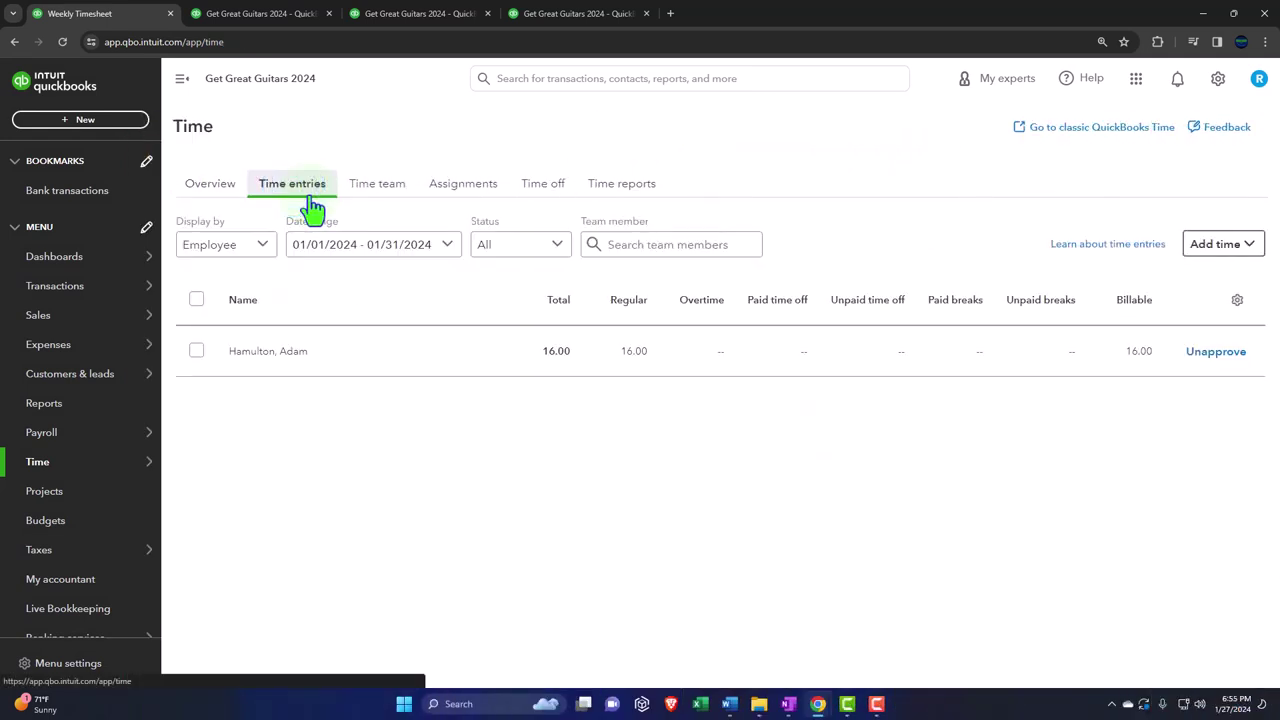
Start a weekly time entry for the week of Feb 18 – 24, 2024.
{"action": "left_click", "coordinate": [182, 80]}
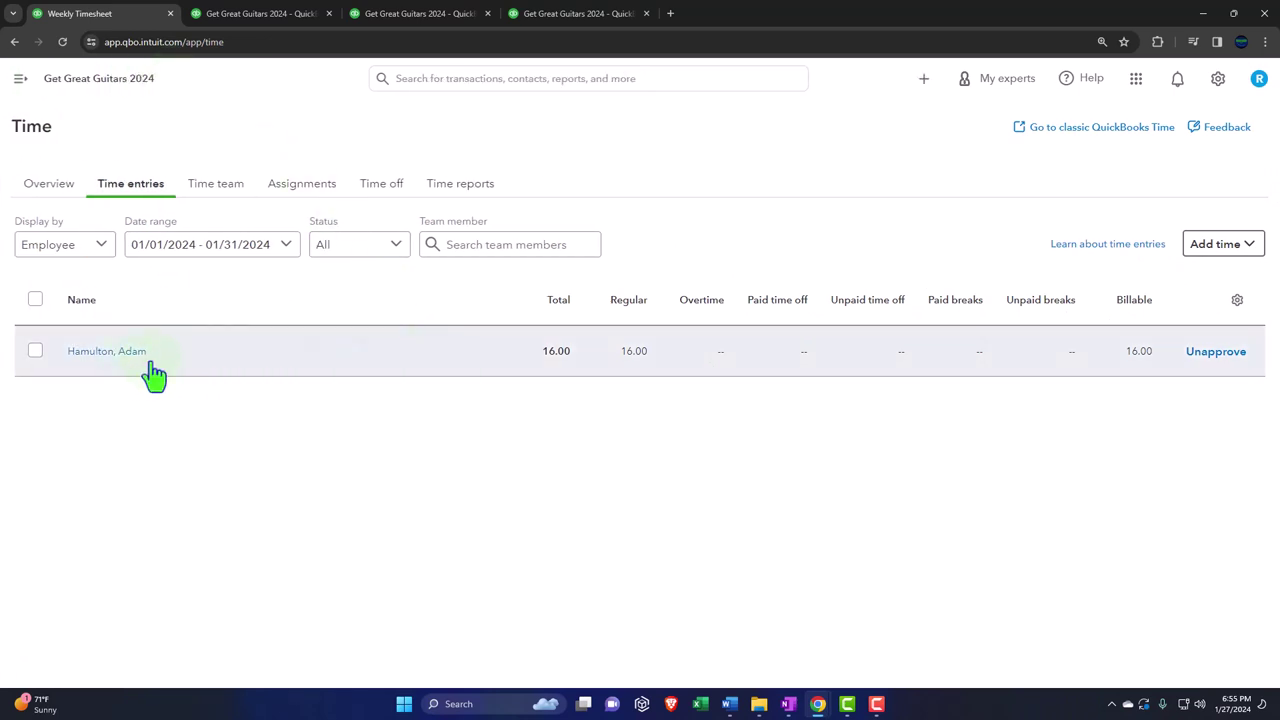
{"action": "left_click", "coordinate": [1229, 250]}
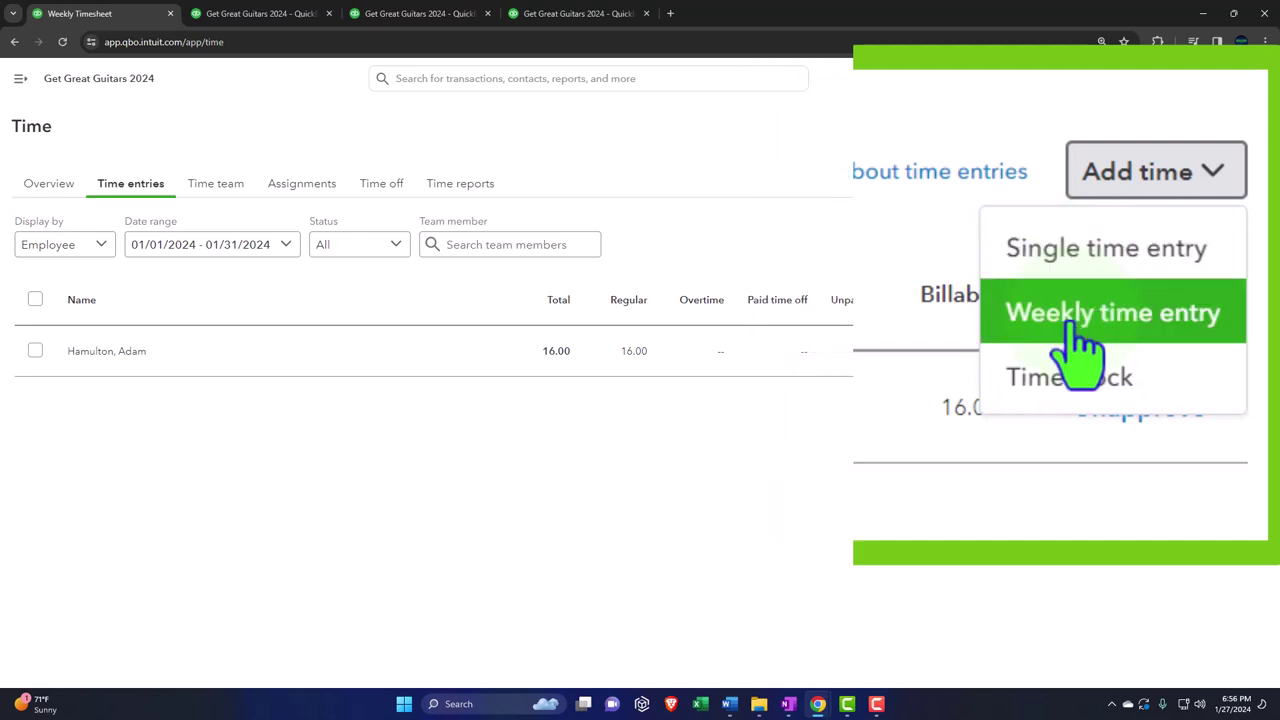
{"action": "left_click", "coordinate": [1193, 333]}
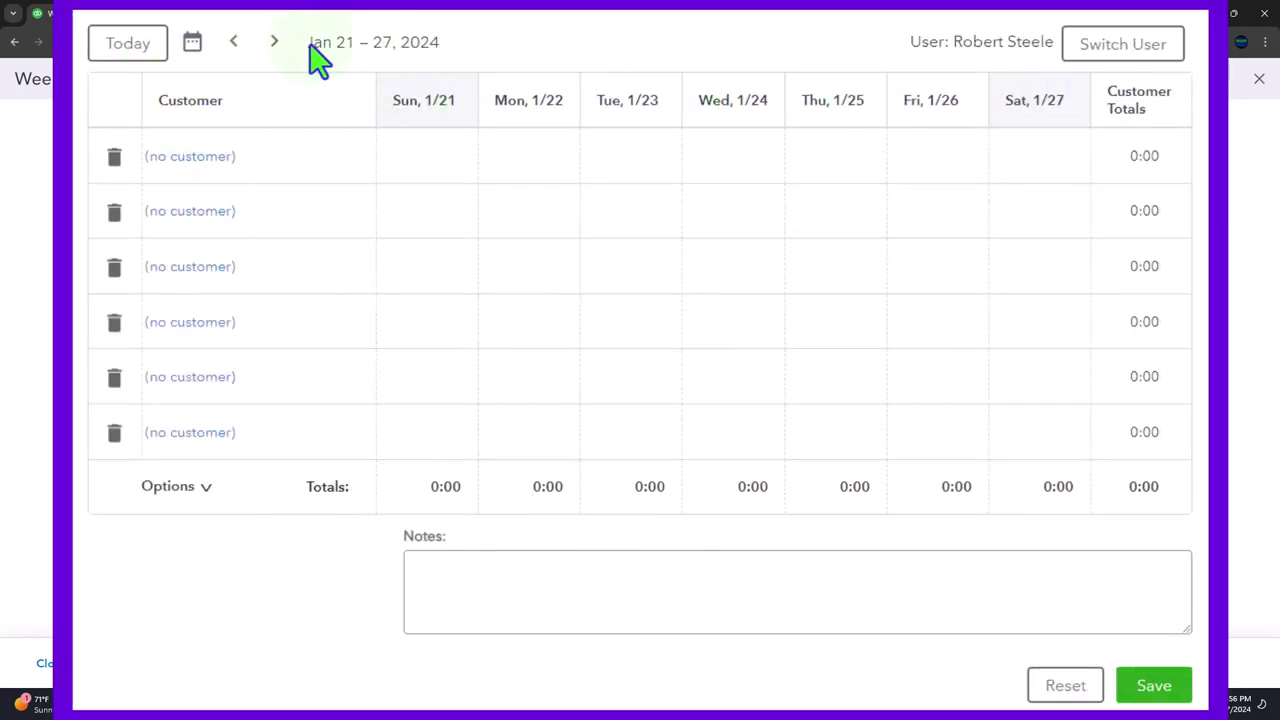
{"action": "left_click", "coordinate": [273, 44]}
{"action": "left_click", "coordinate": [274, 44]}
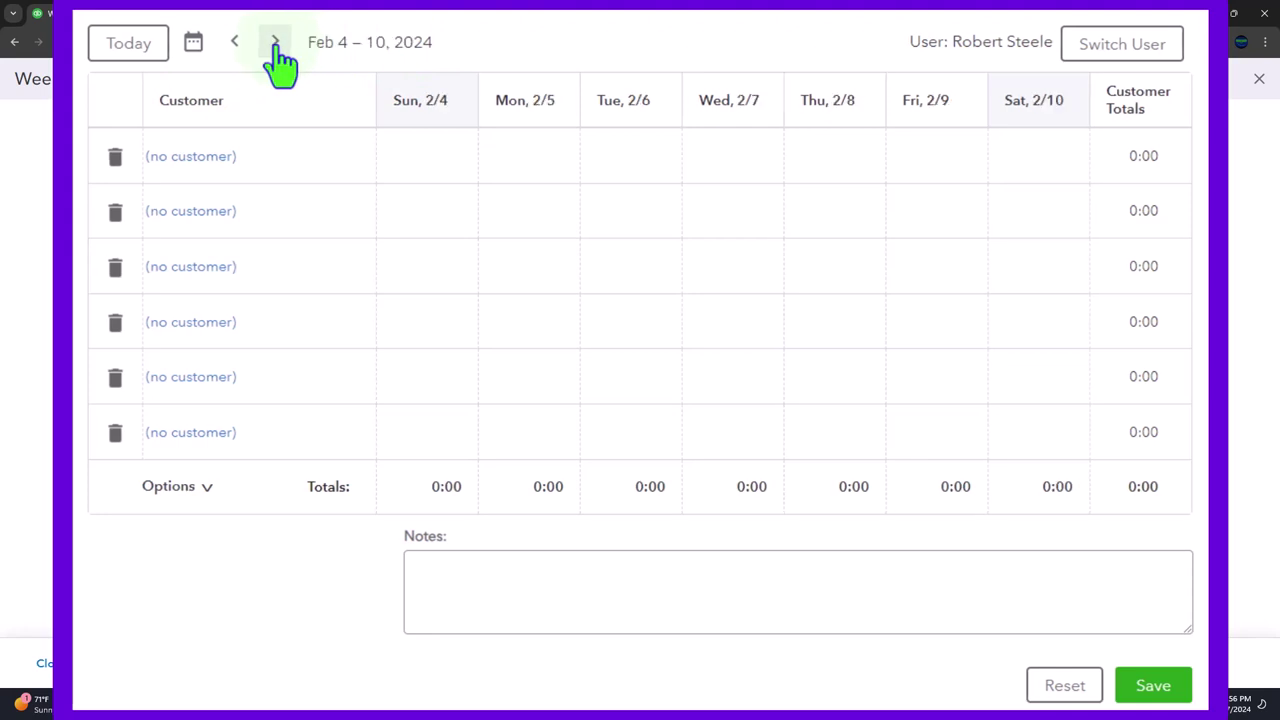
{"action": "left_click", "coordinate": [274, 44]}
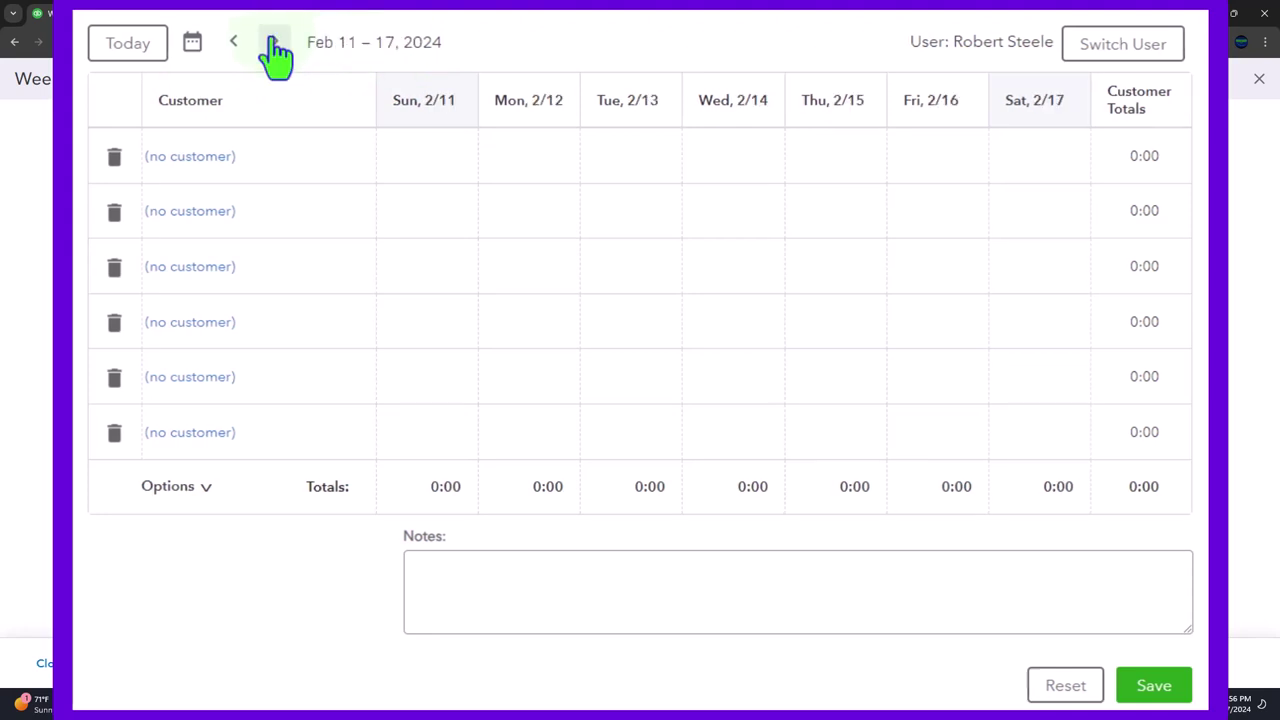
{"action": "left_click", "coordinate": [274, 44]}
{"action": "left_click", "coordinate": [274, 44]}
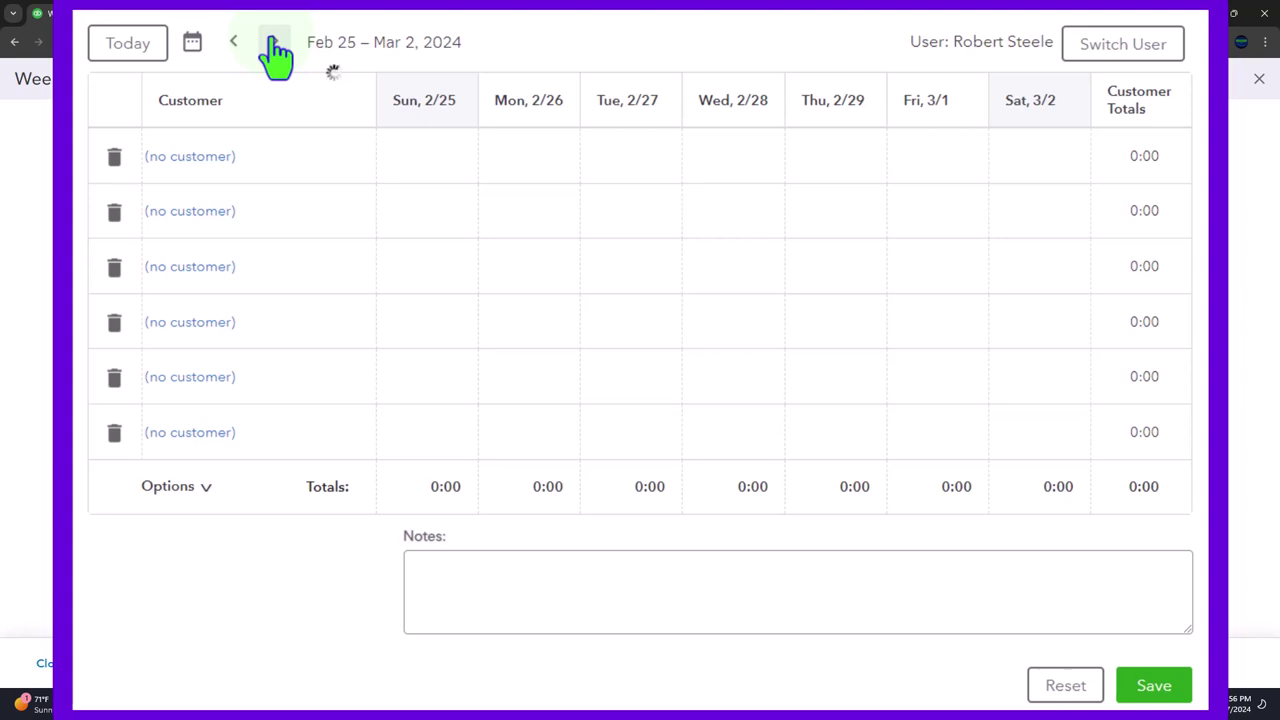
{"action": "left_click", "coordinate": [237, 45]}
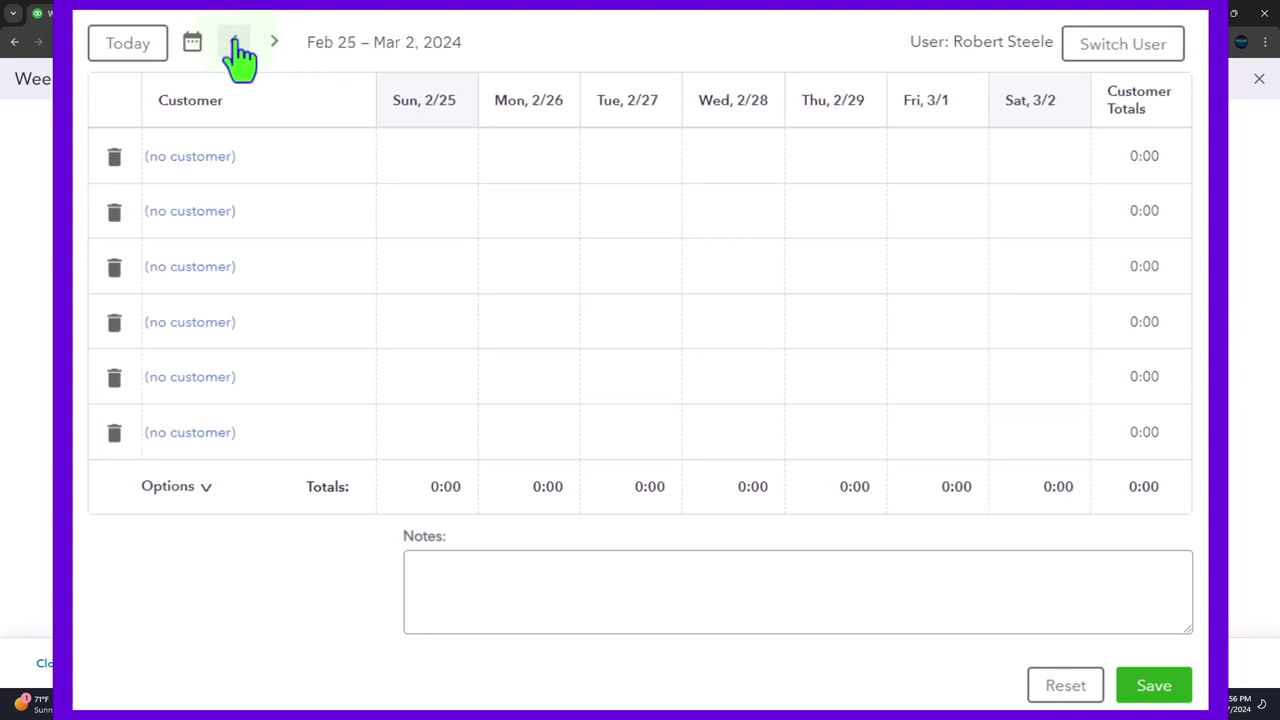
{"action": "left_click", "coordinate": [235, 42]}
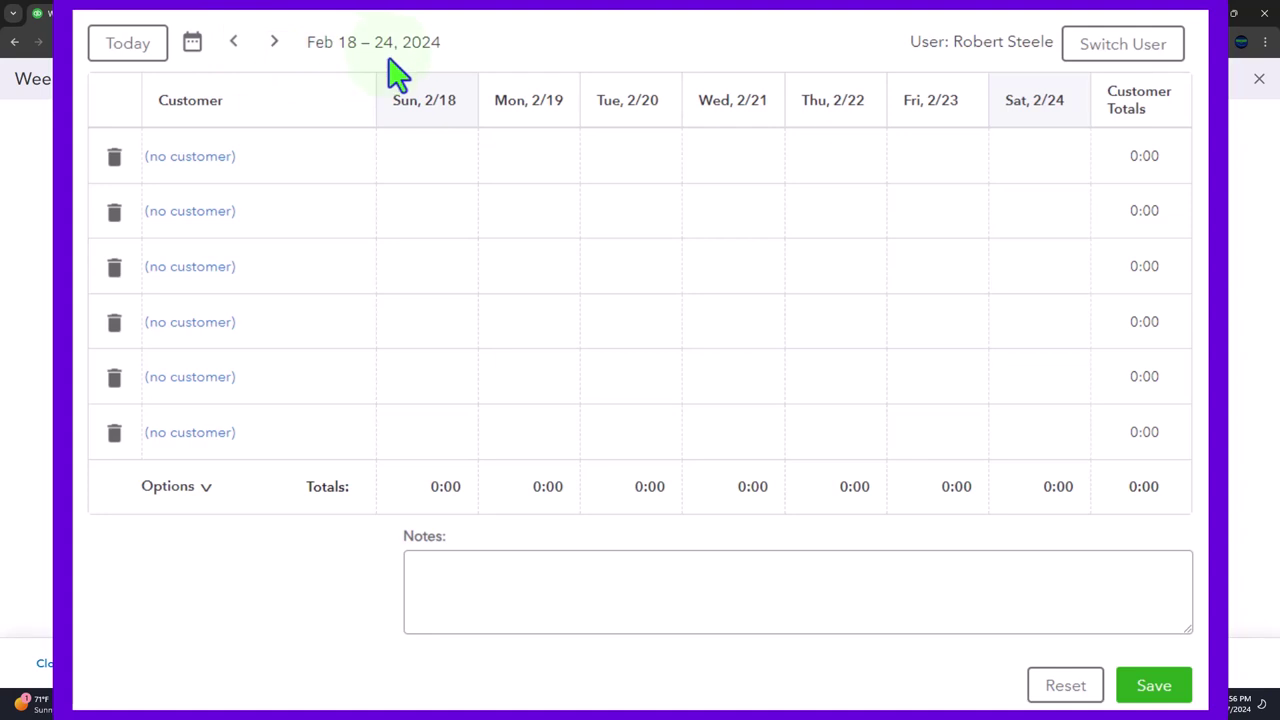
Switch the time entry's user to the employee and zoom the page back in.
{"action": "left_click", "coordinate": [1106, 58]}
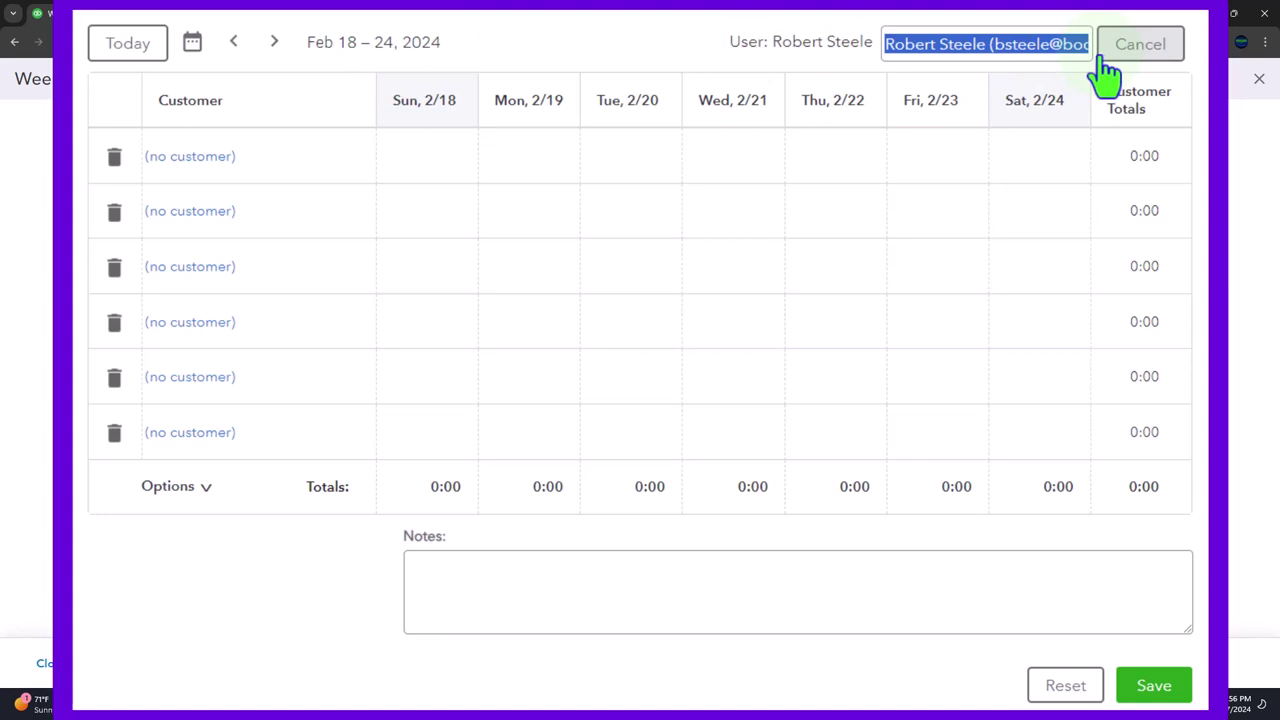
{"action": "left_click", "coordinate": [1104, 62]}
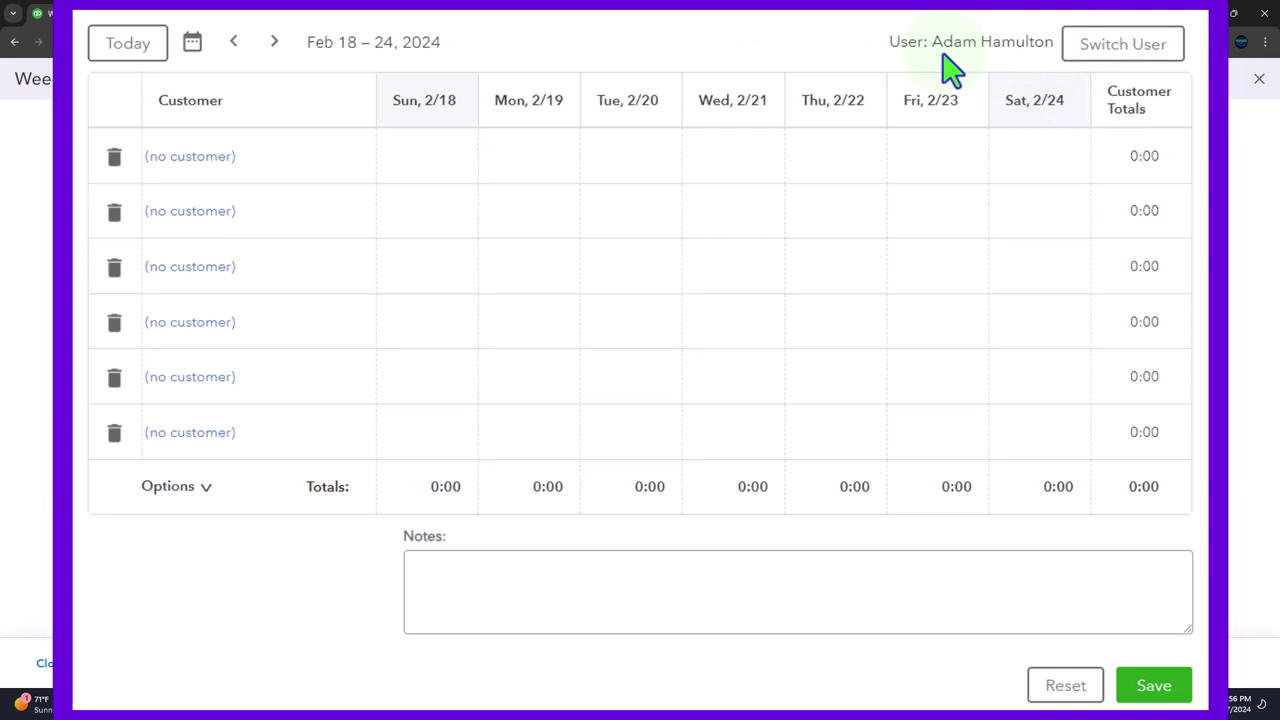
{"action": "key", "text": "ctrl+plus"}
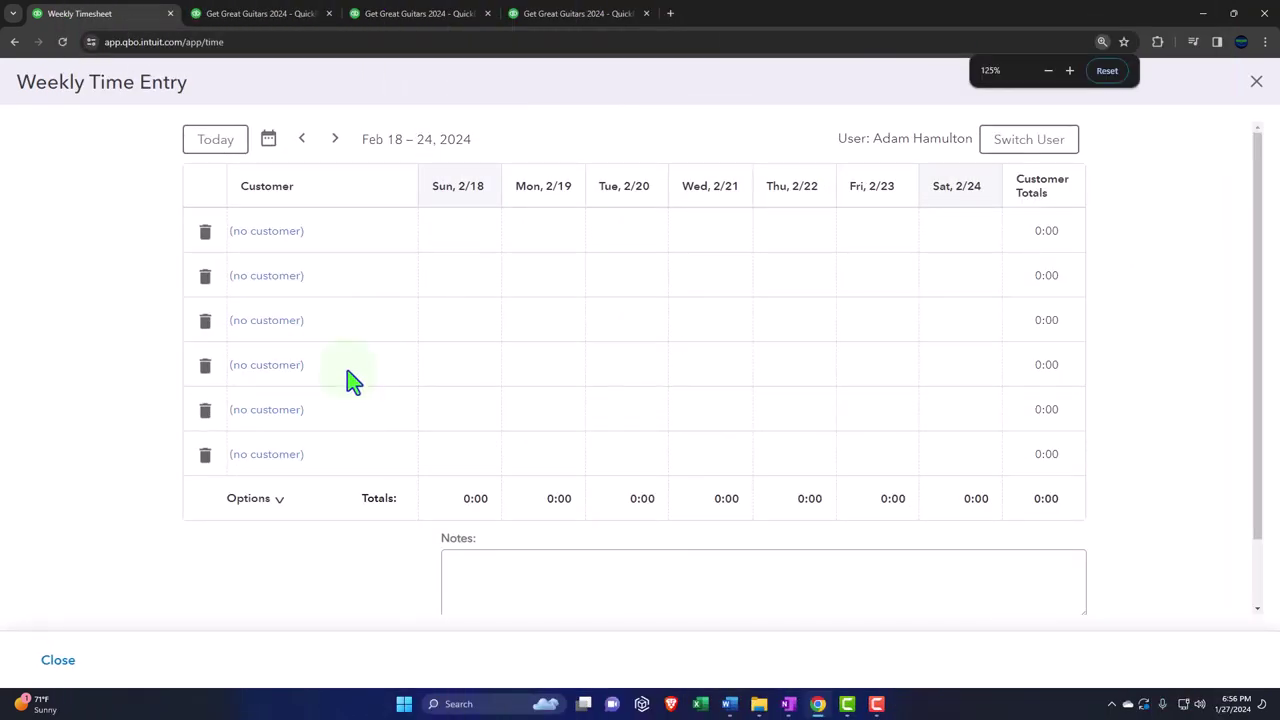
{"action": "left_click", "coordinate": [266, 276]}
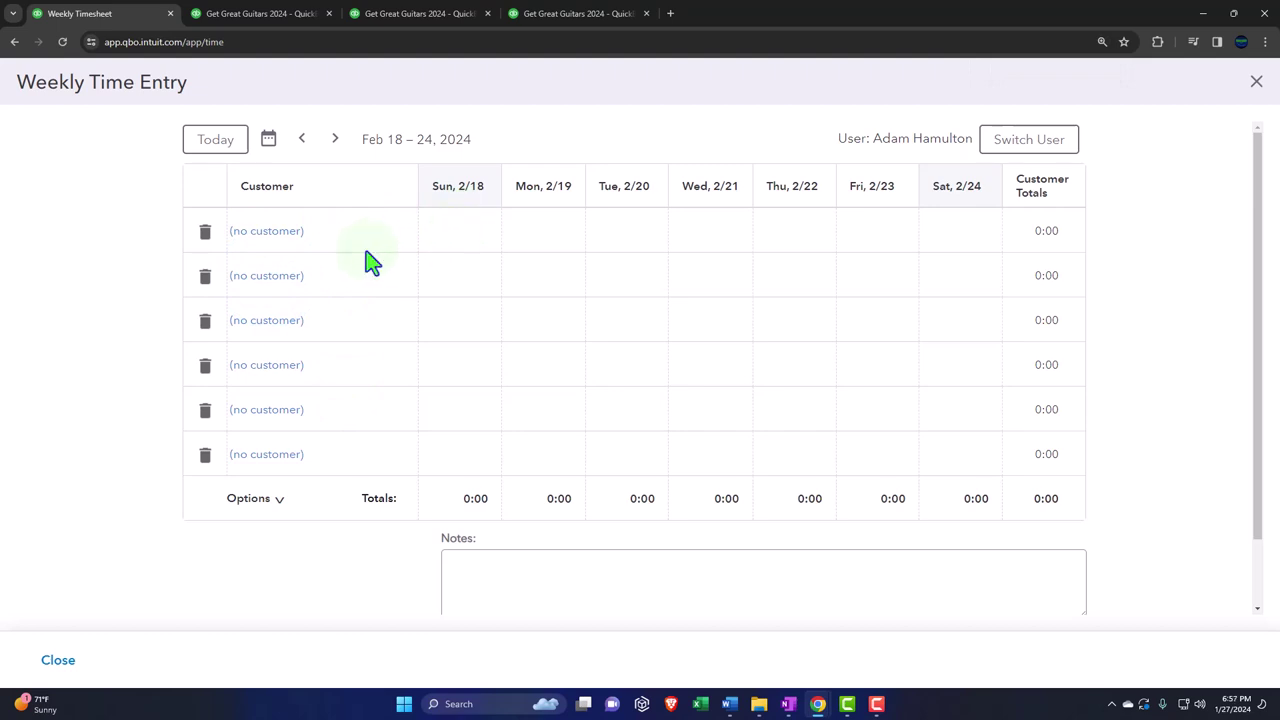
{"action": "left_click", "coordinate": [278, 242]}
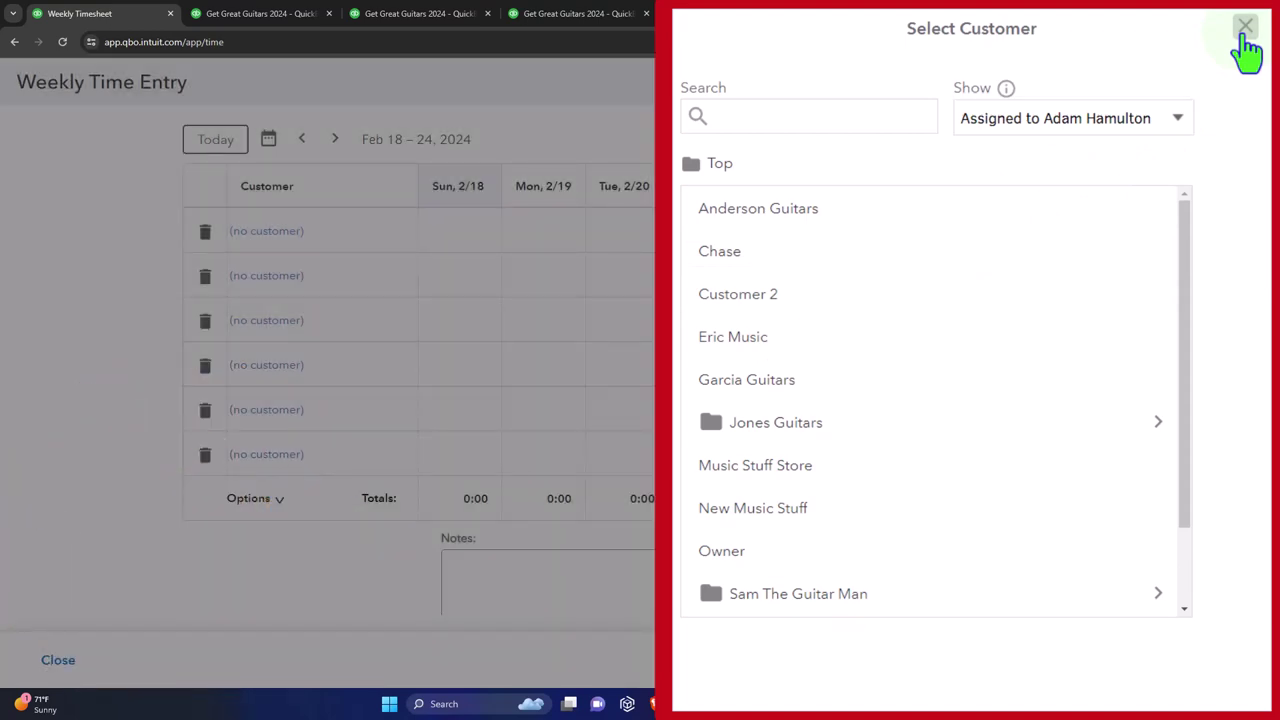
{"action": "left_click", "coordinate": [1254, 88]}
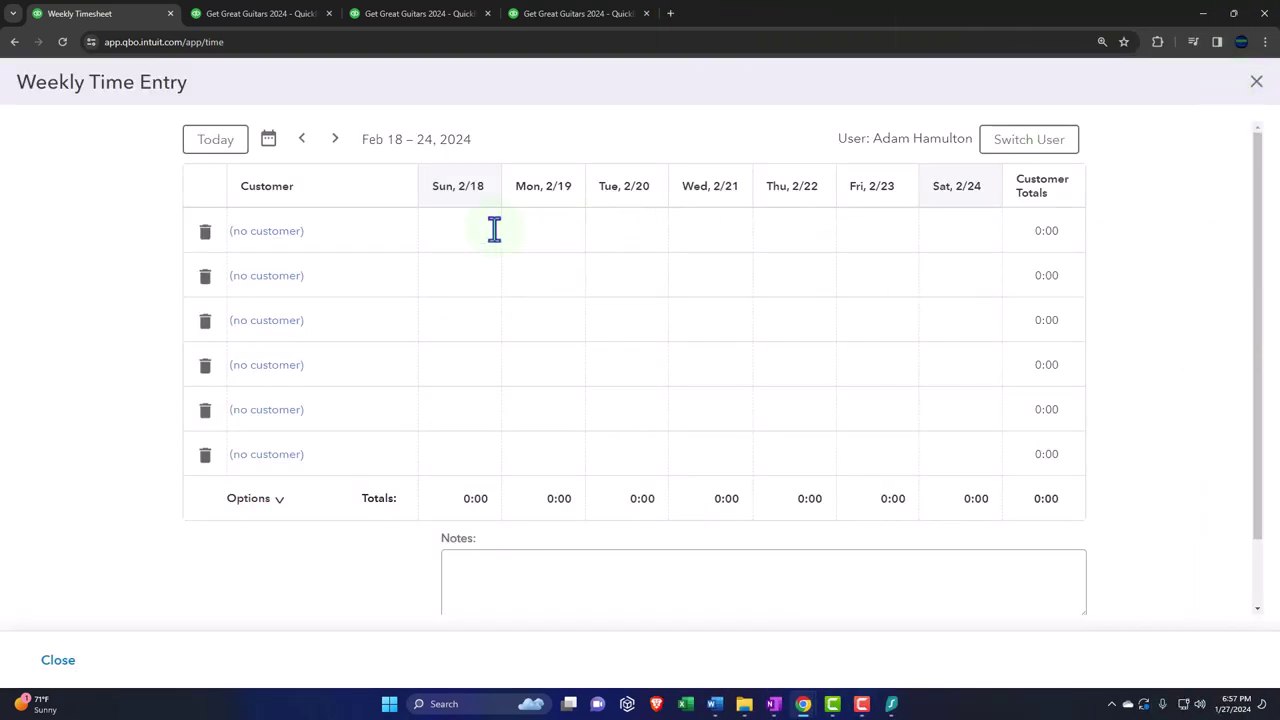
{"action": "right_click", "coordinate": [123, 15]}
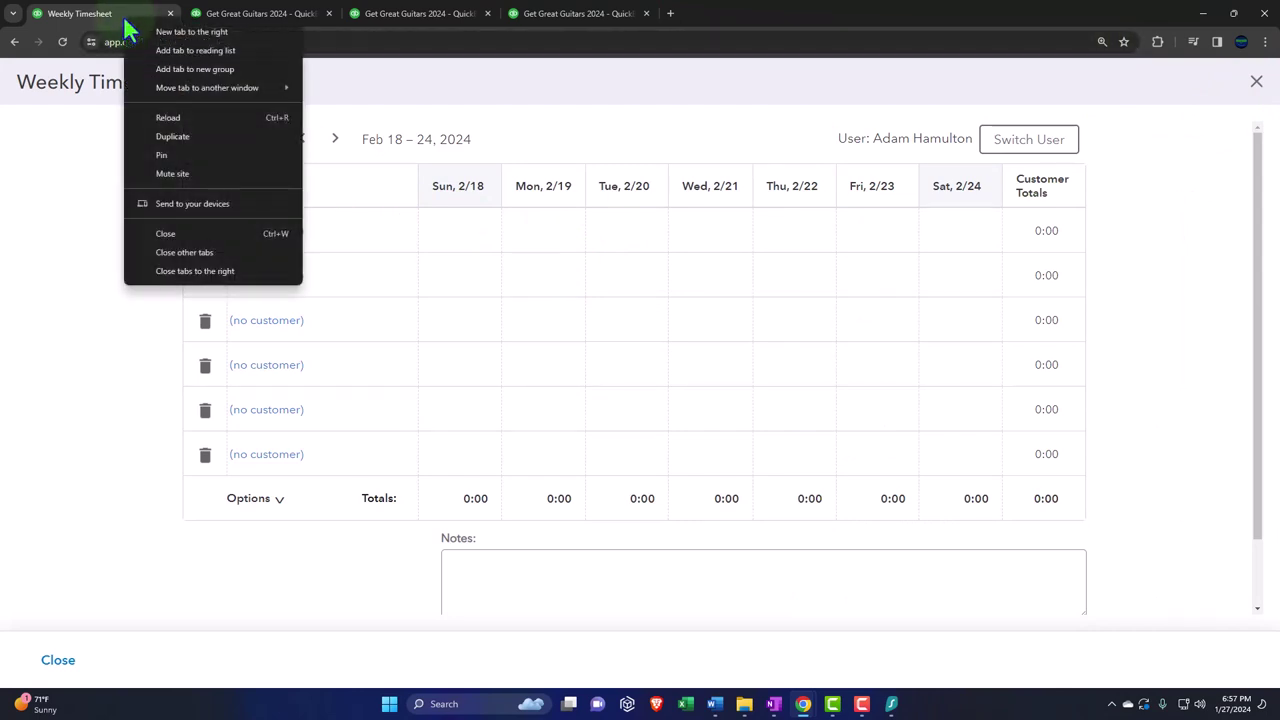
Duplicate the timesheet tab and bring up the Customers list under Sales.
{"action": "left_click", "coordinate": [171, 135]}
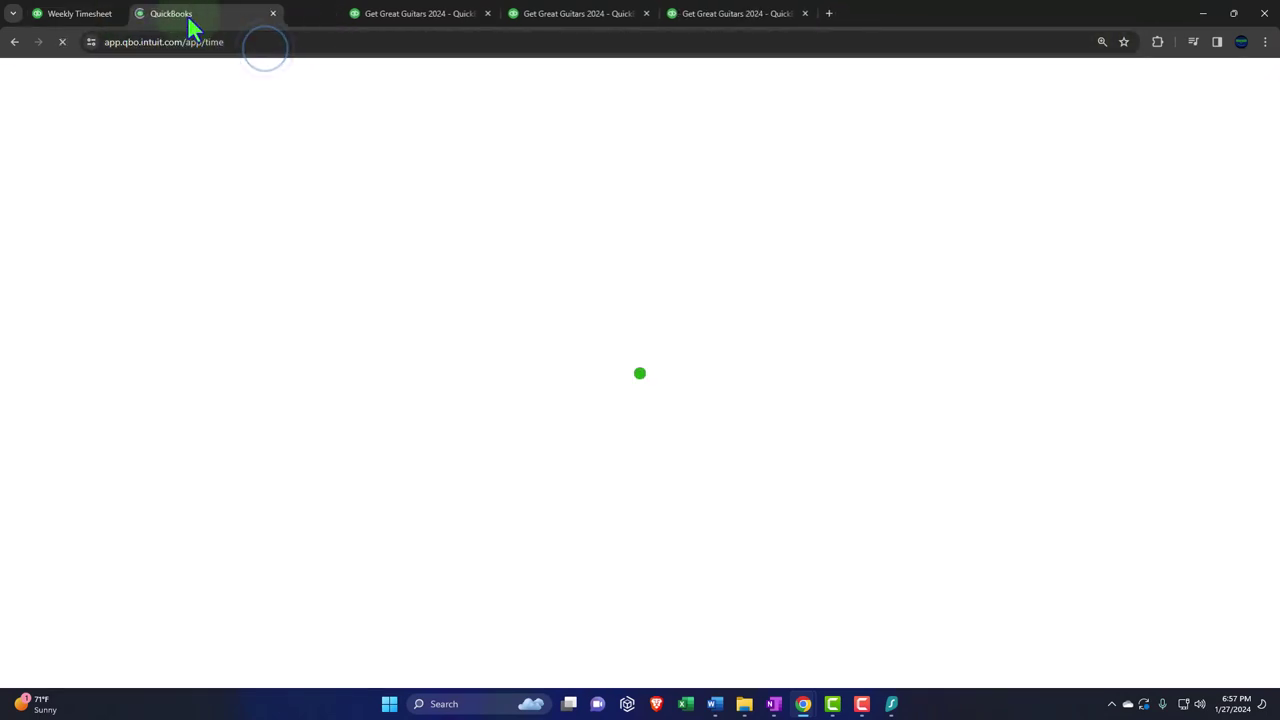
{"action": "left_click_drag", "start_coordinate": [187, 15], "coordinate": [120, 9]}
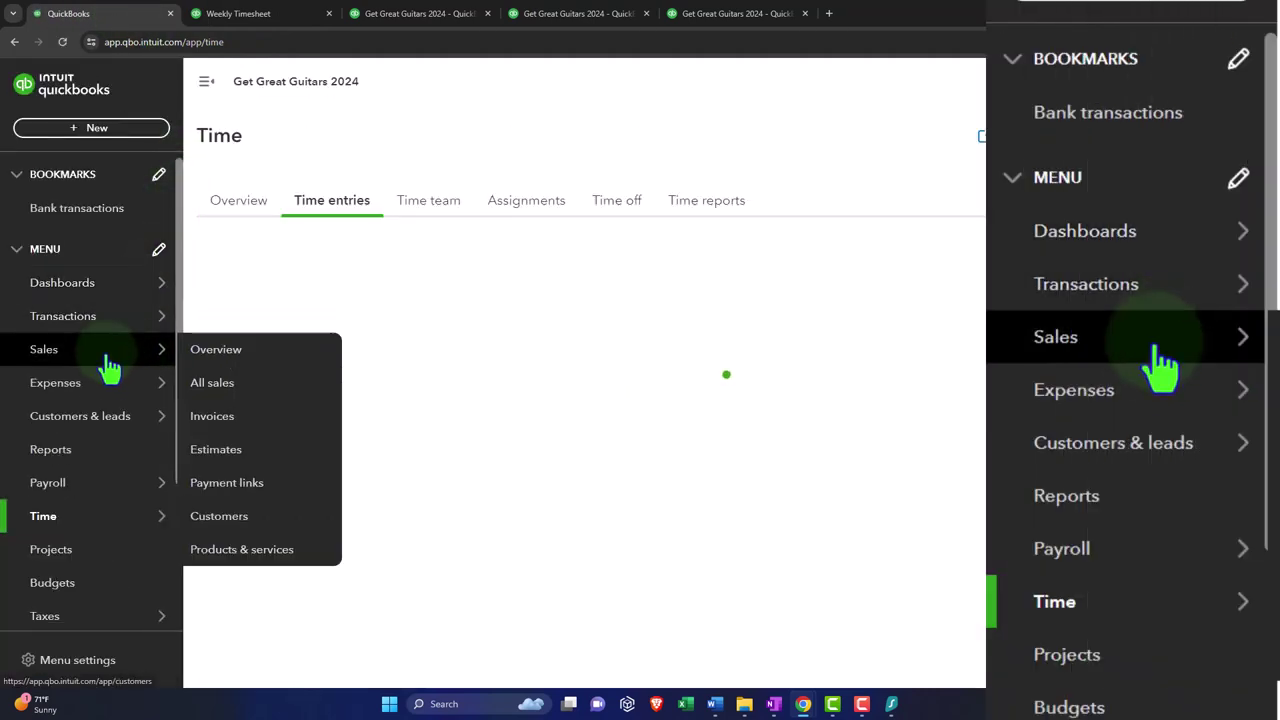
{"action": "mouse_move", "coordinate": [105, 388]}
{"action": "left_click", "coordinate": [75, 352]}
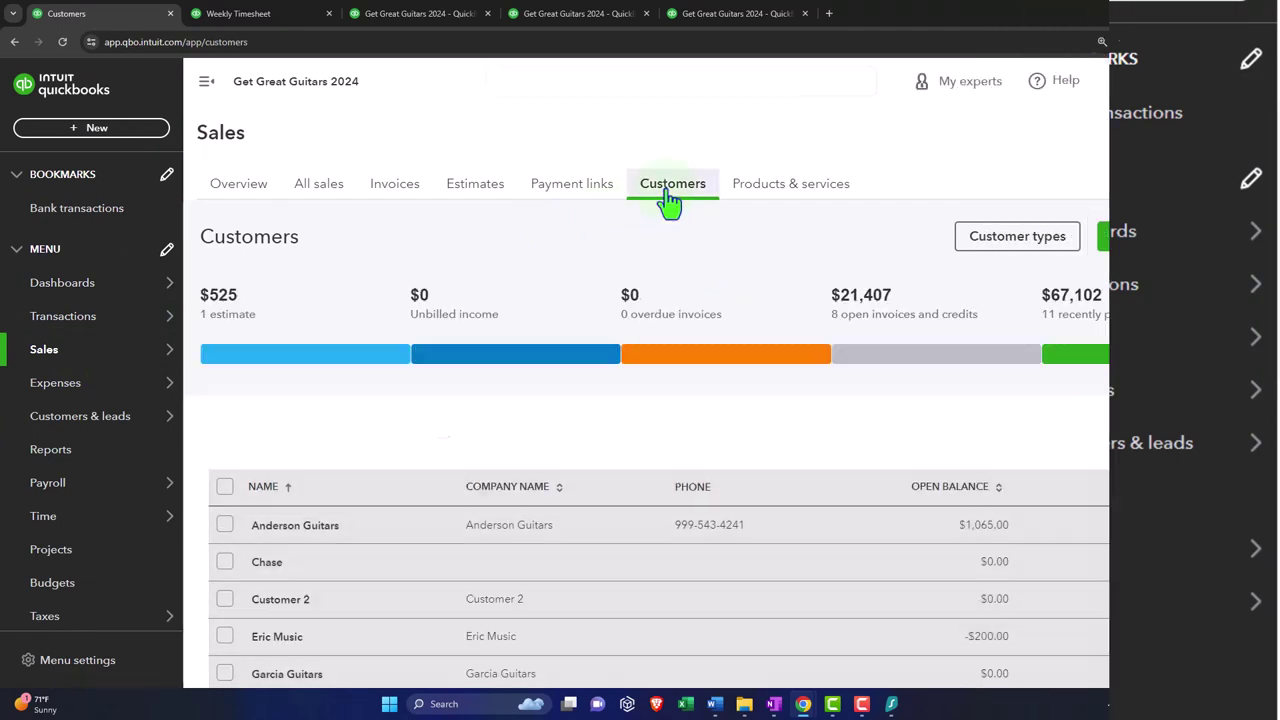
{"action": "left_click", "coordinate": [668, 197]}
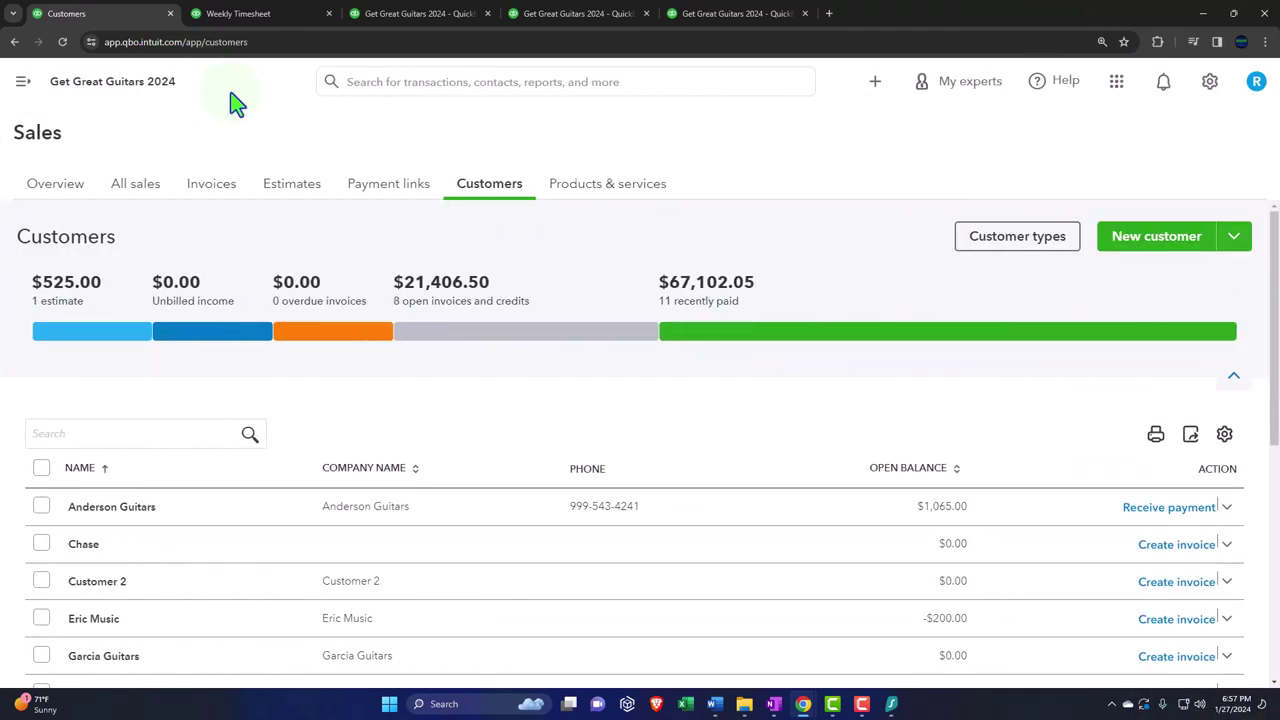
Create the new customer 'Customer 1' and return to the weekly timesheet.
{"action": "left_click", "coordinate": [1143, 251]}
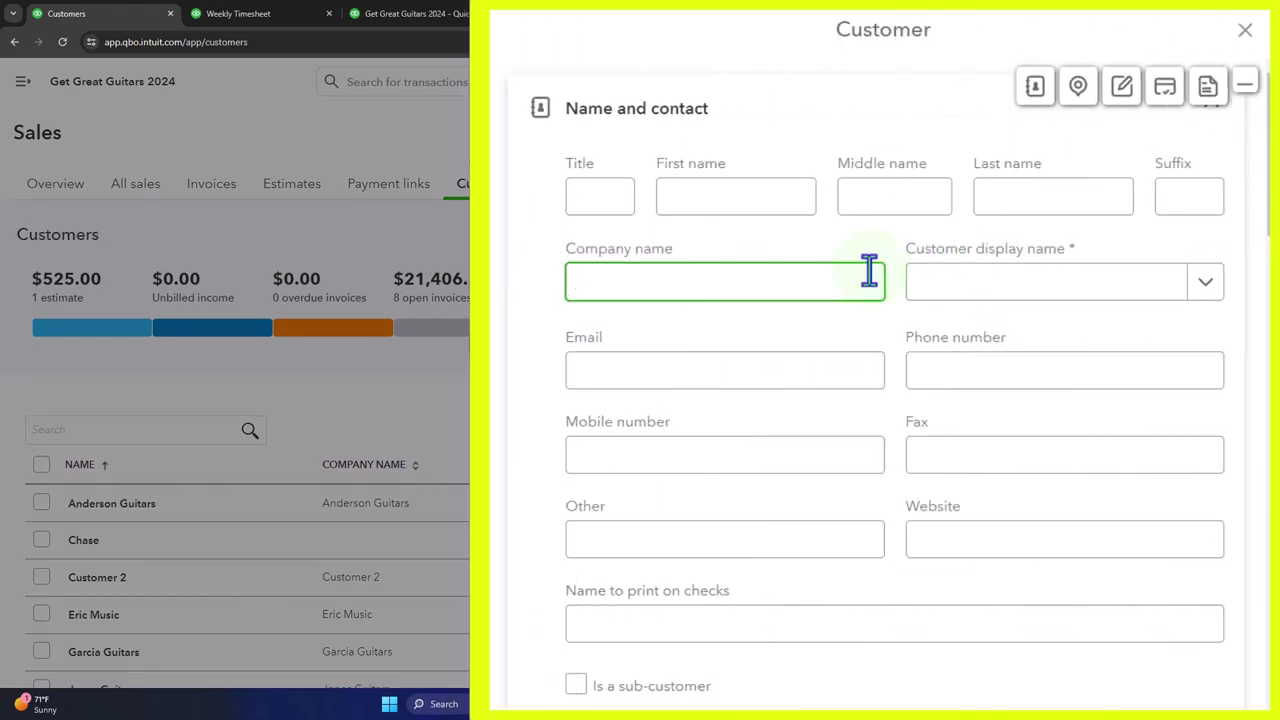
{"action": "key", "text": "Tab"}
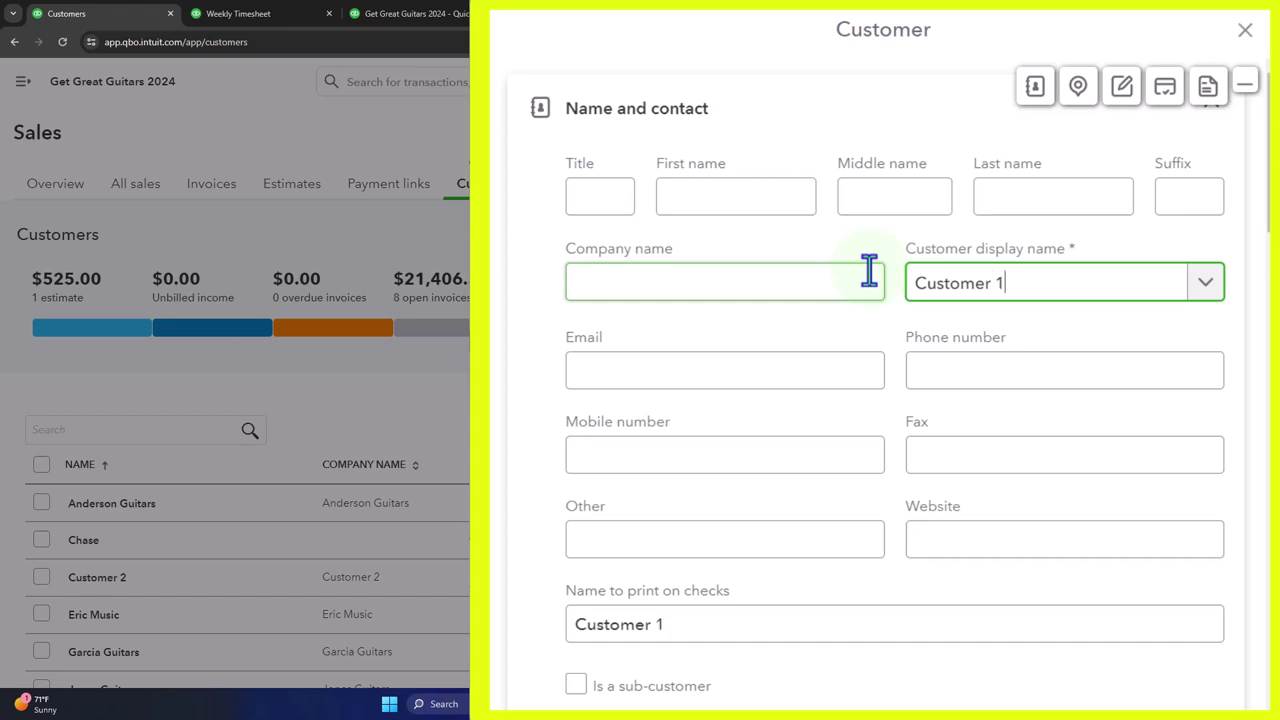
{"action": "left_click_drag", "start_coordinate": [1063, 294], "coordinate": [897, 290]}
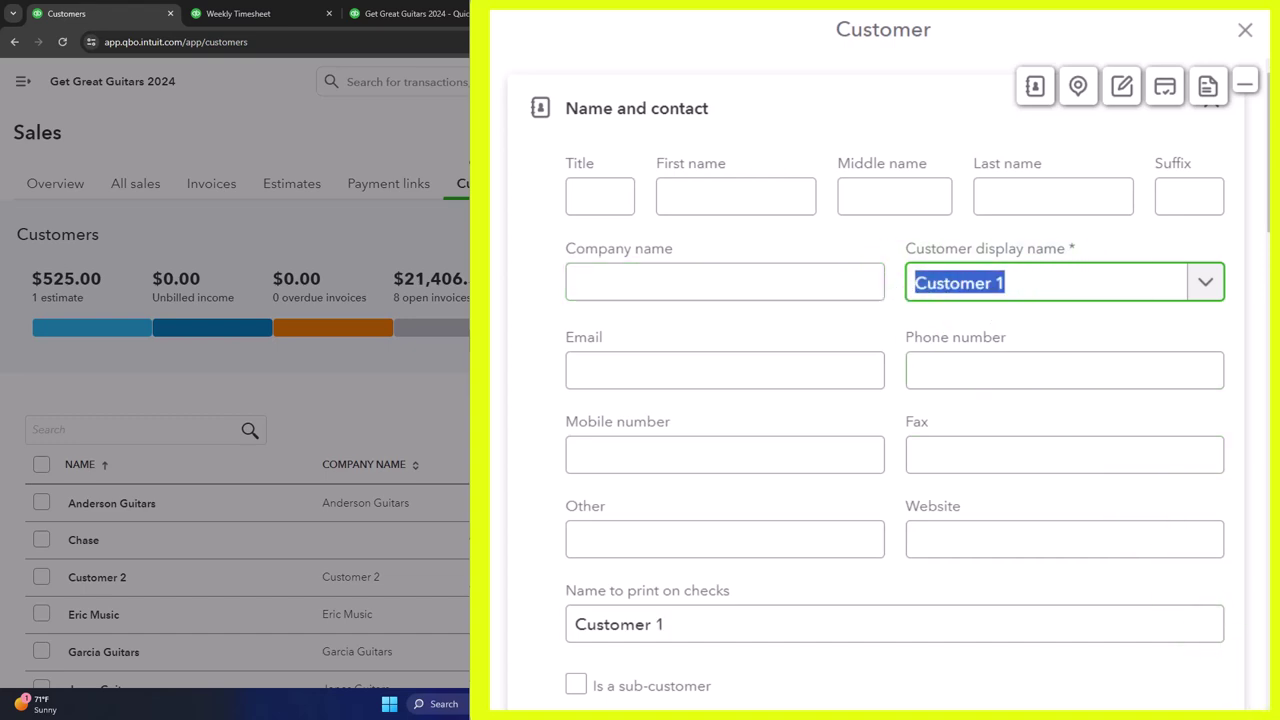
{"action": "left_click", "coordinate": [500, 184]}
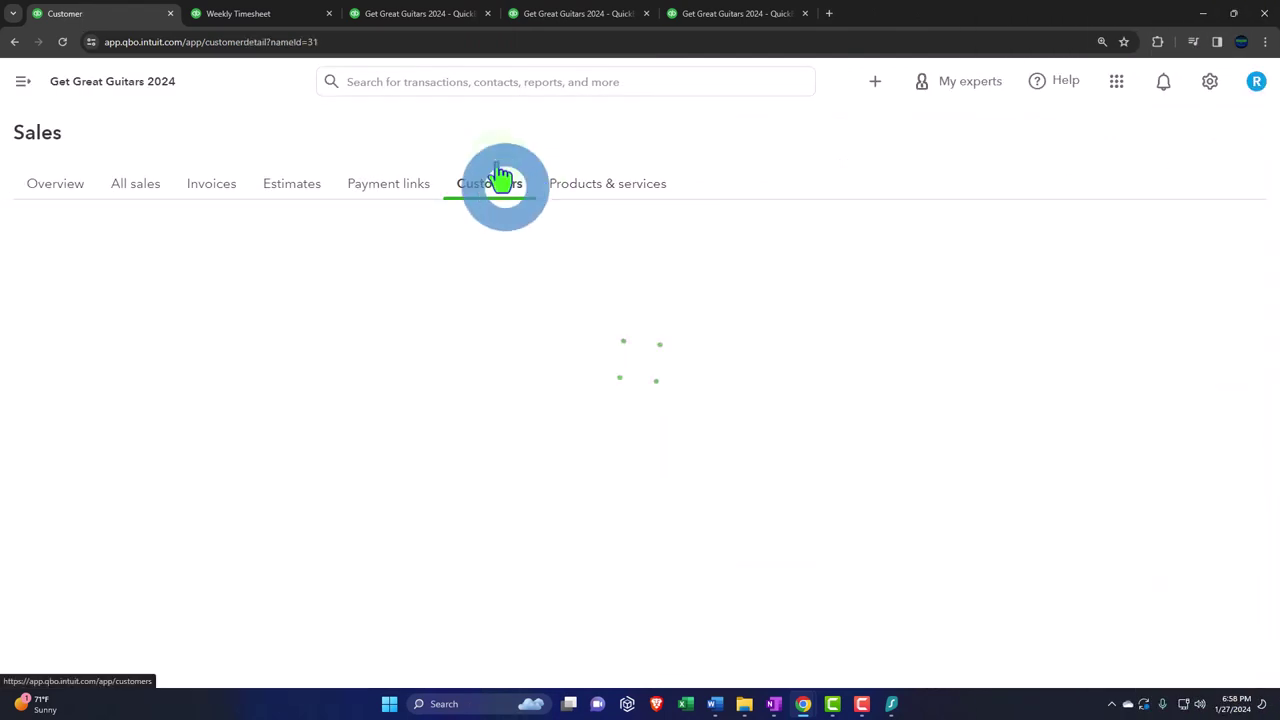
{"action": "left_click", "coordinate": [259, 16]}
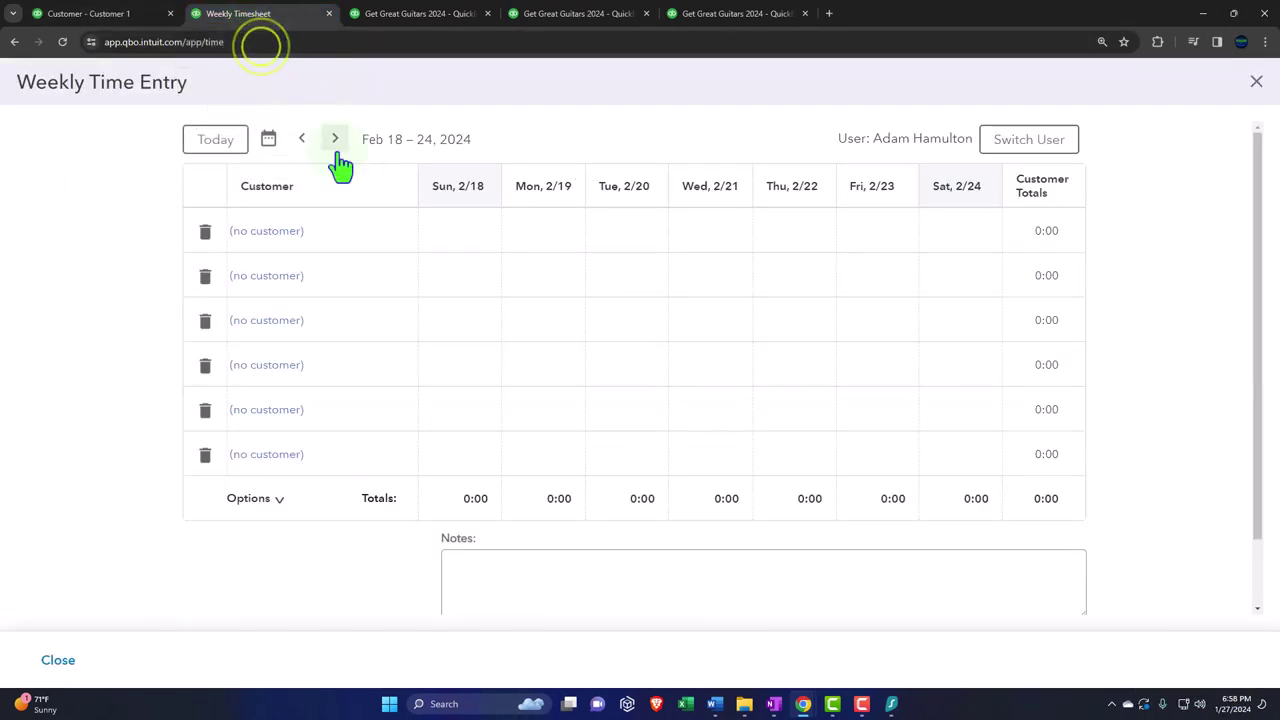
Put Customer 1 in row one with 2 hours on Mon 2/19 and Wed 2/21.
{"action": "left_click", "coordinate": [280, 236]}
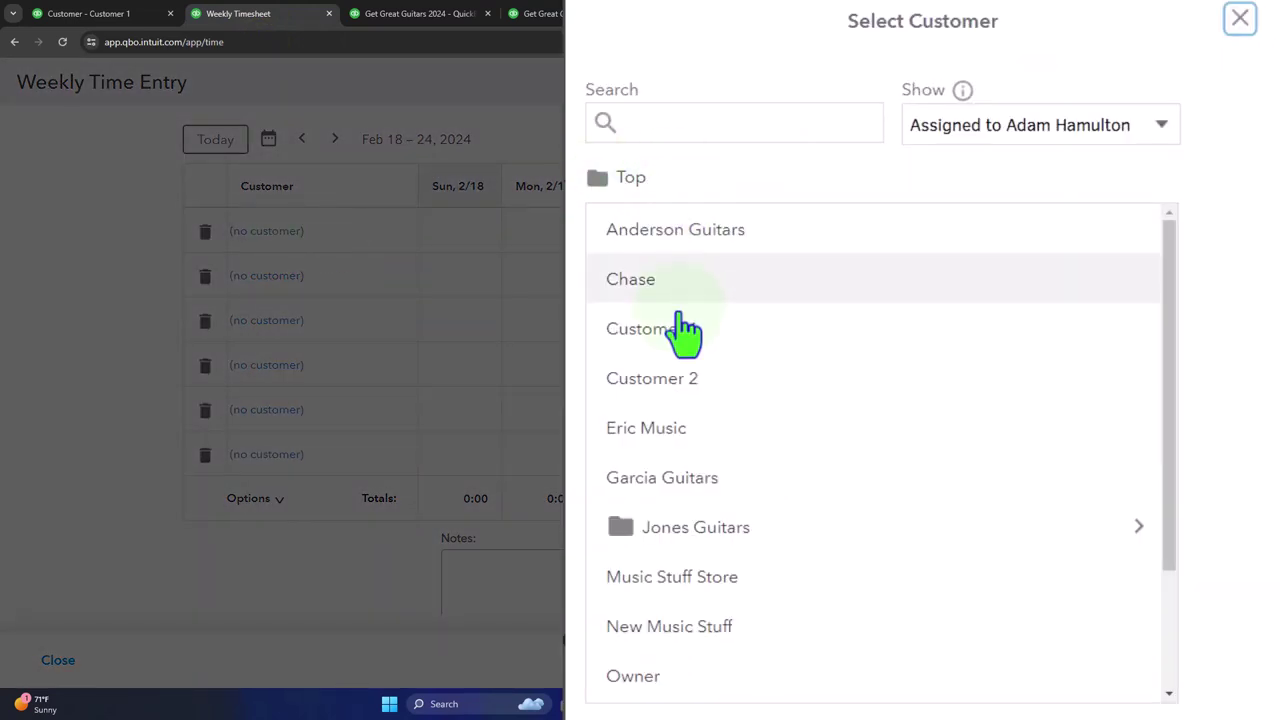
{"action": "left_click", "coordinate": [680, 329]}
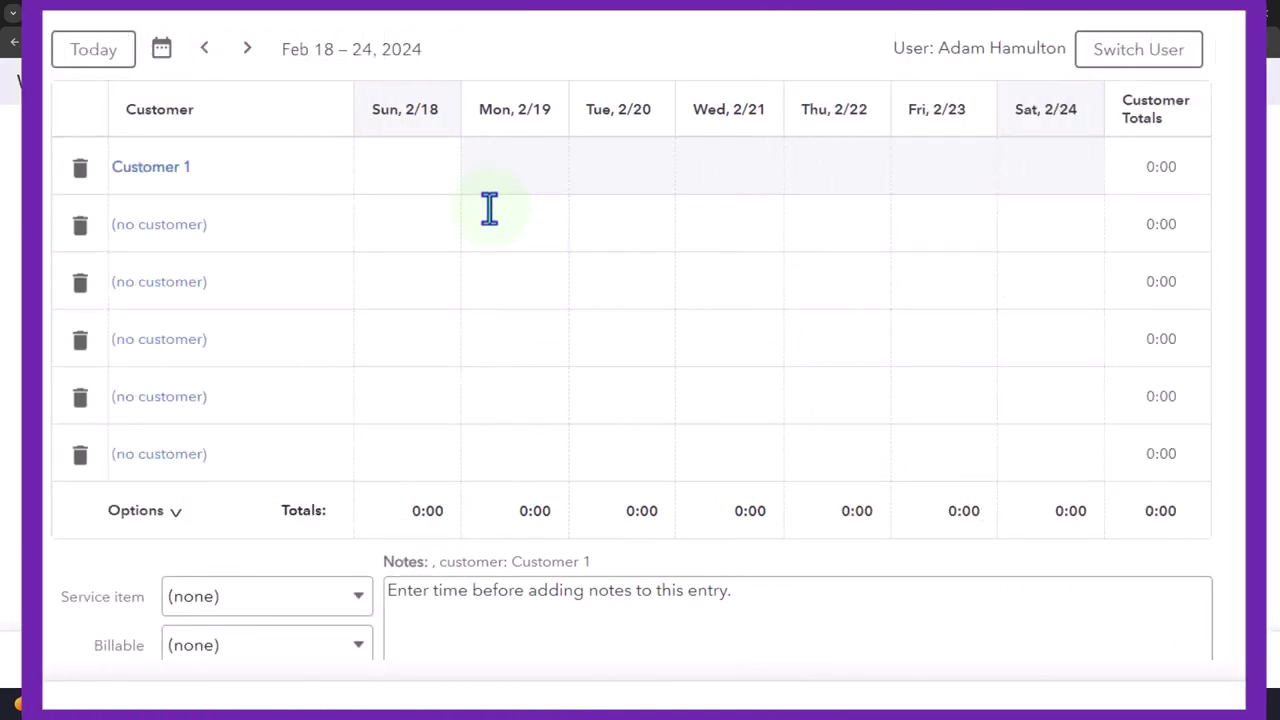
{"action": "key", "text": "Tab"}
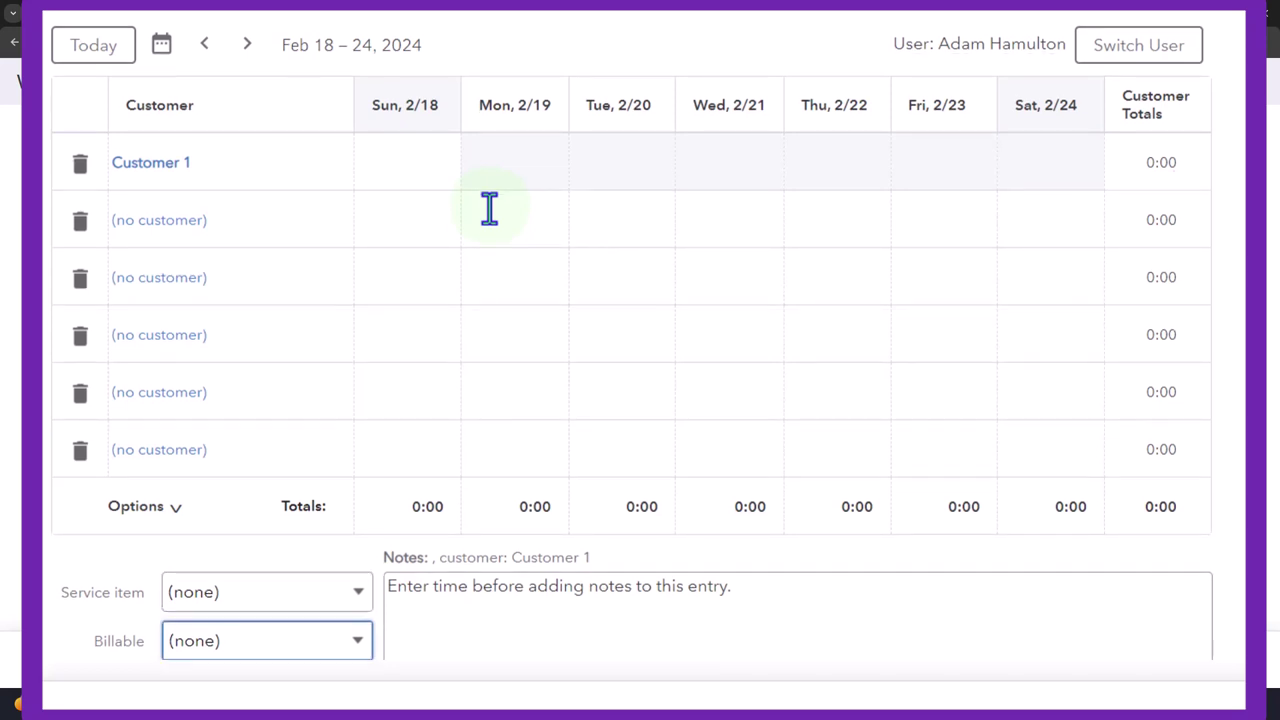
{"action": "left_click", "coordinate": [552, 150]}
{"action": "type", "text": "2"}
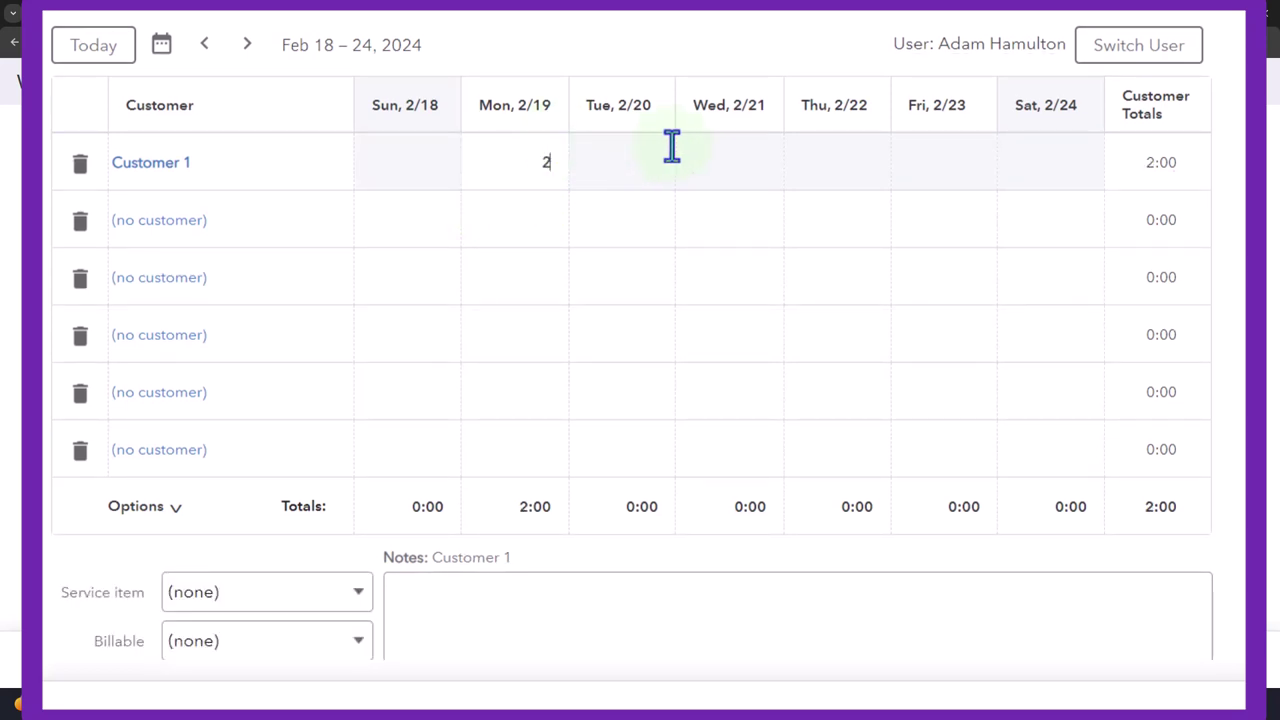
{"action": "left_click", "coordinate": [757, 162]}
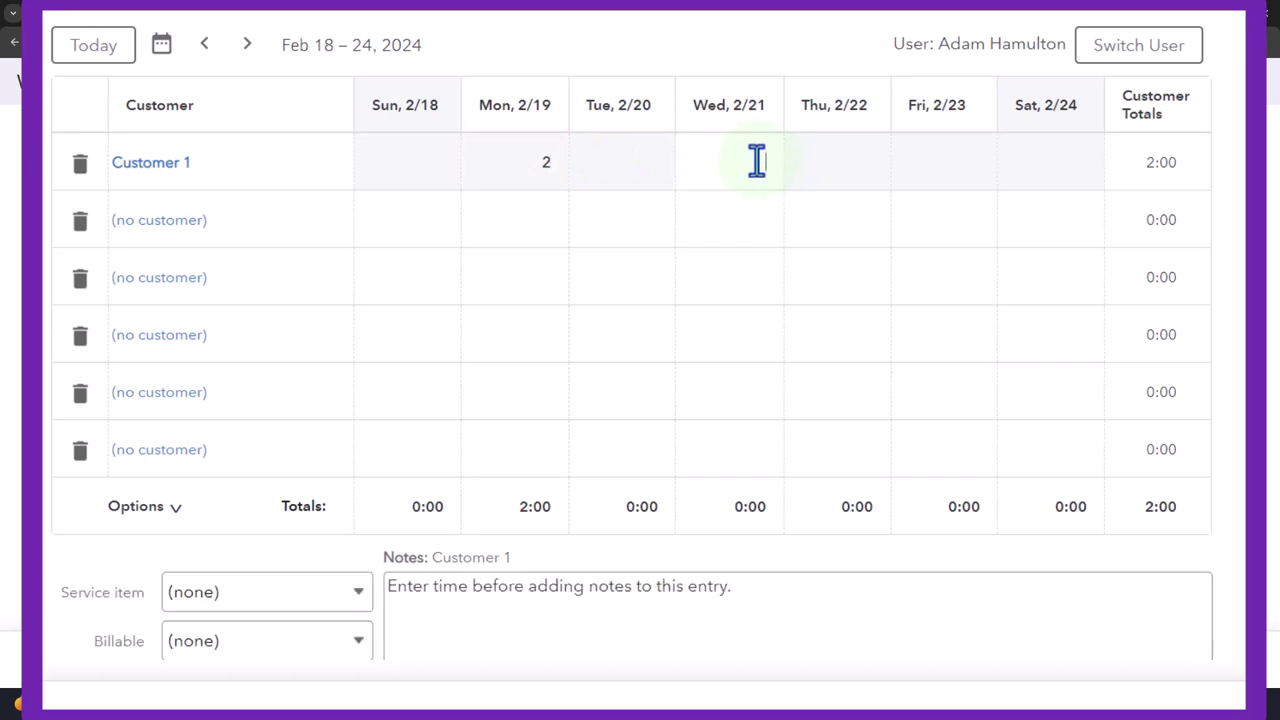
{"action": "type", "text": "2"}
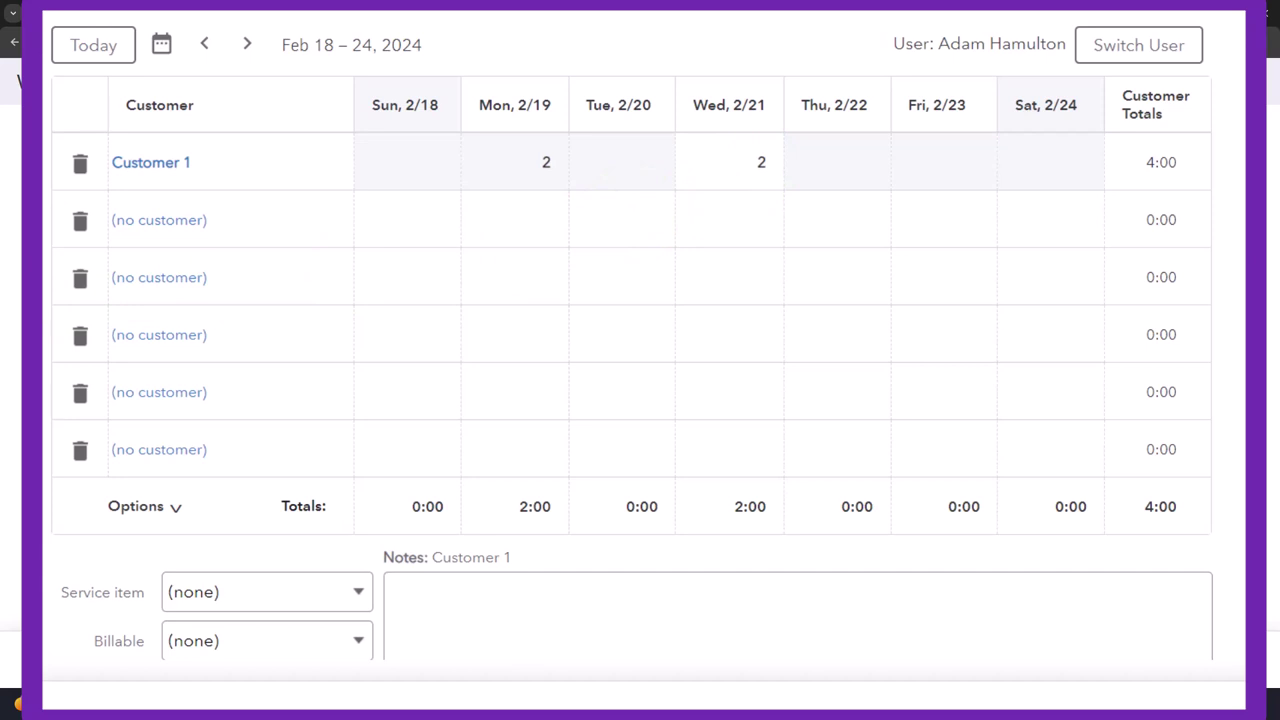
Check the service item list without choosing one, then return to Customer 1's details.
{"action": "scroll", "coordinate": [640, 360], "scroll_direction": "down", "scroll_amount": 1}
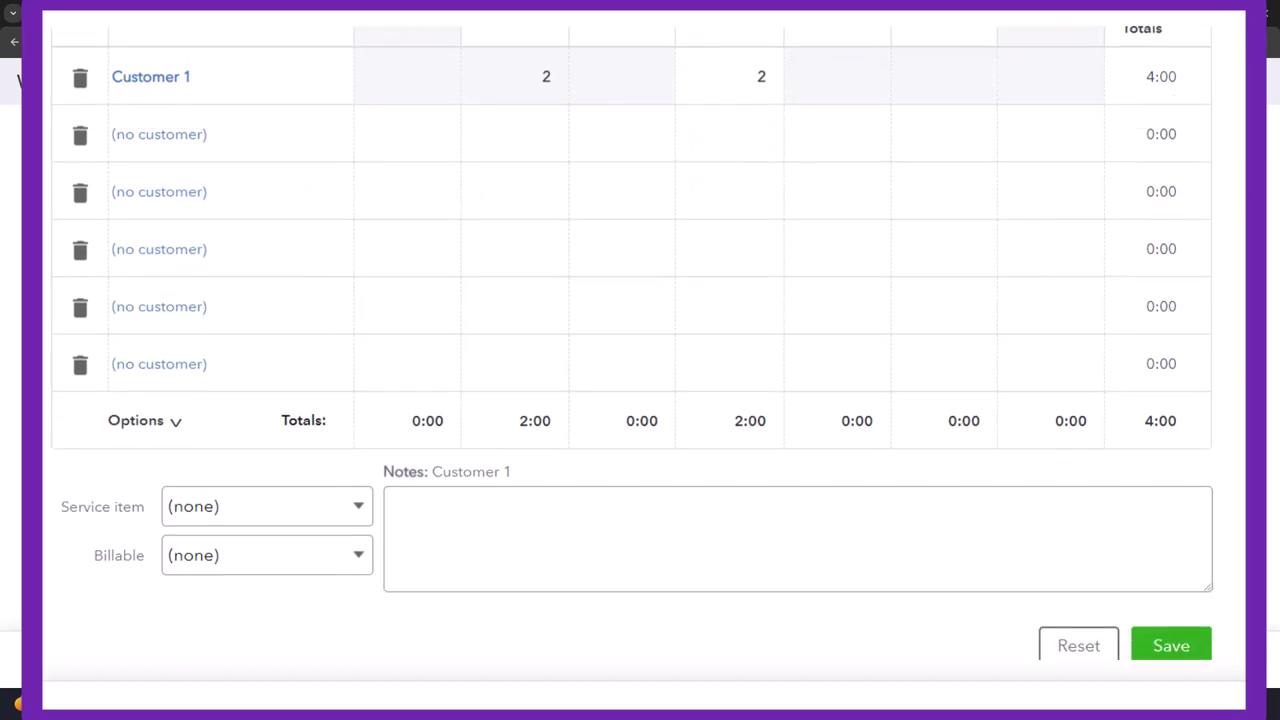
{"action": "left_click", "coordinate": [341, 518]}
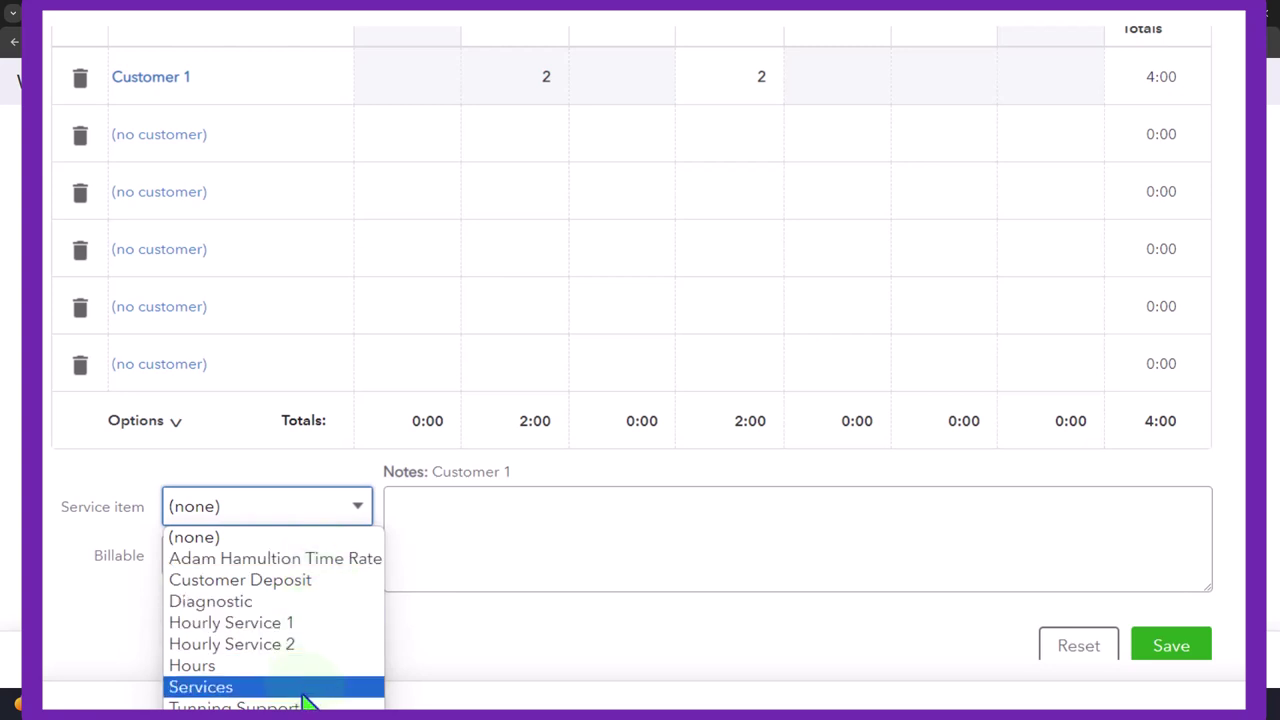
{"action": "left_click", "coordinate": [88, 262]}
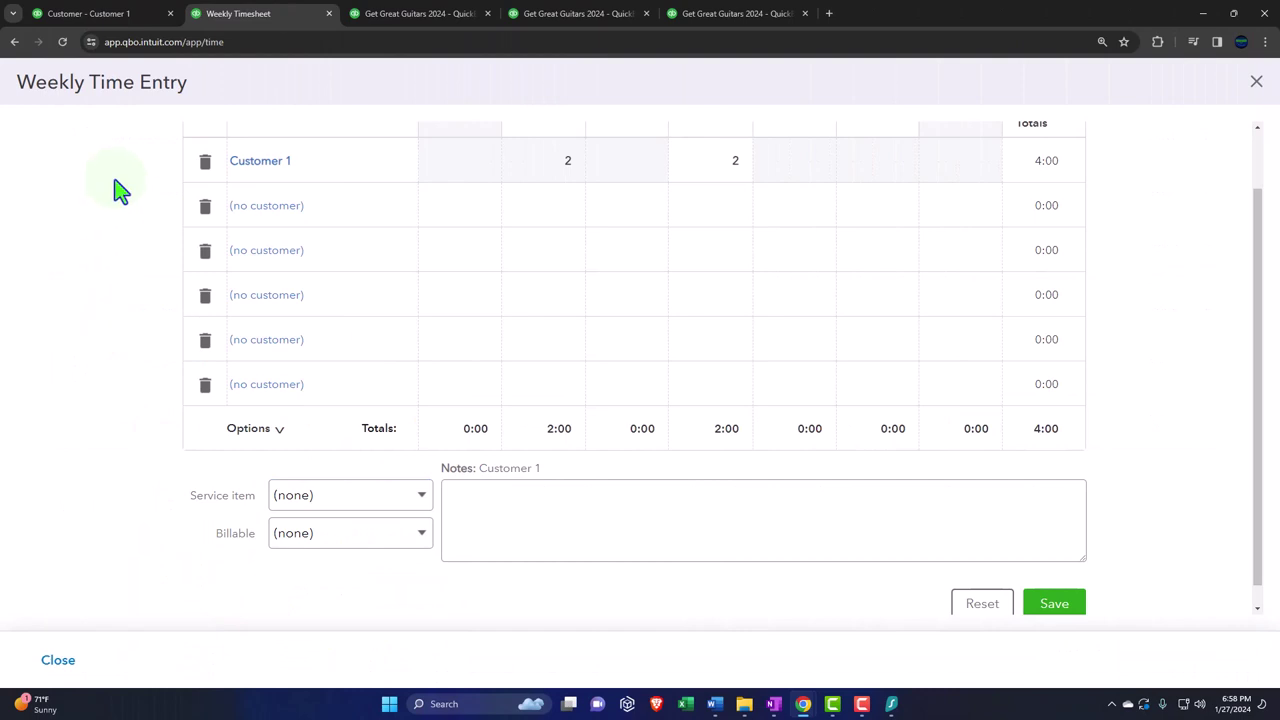
{"action": "left_click", "coordinate": [100, 18]}
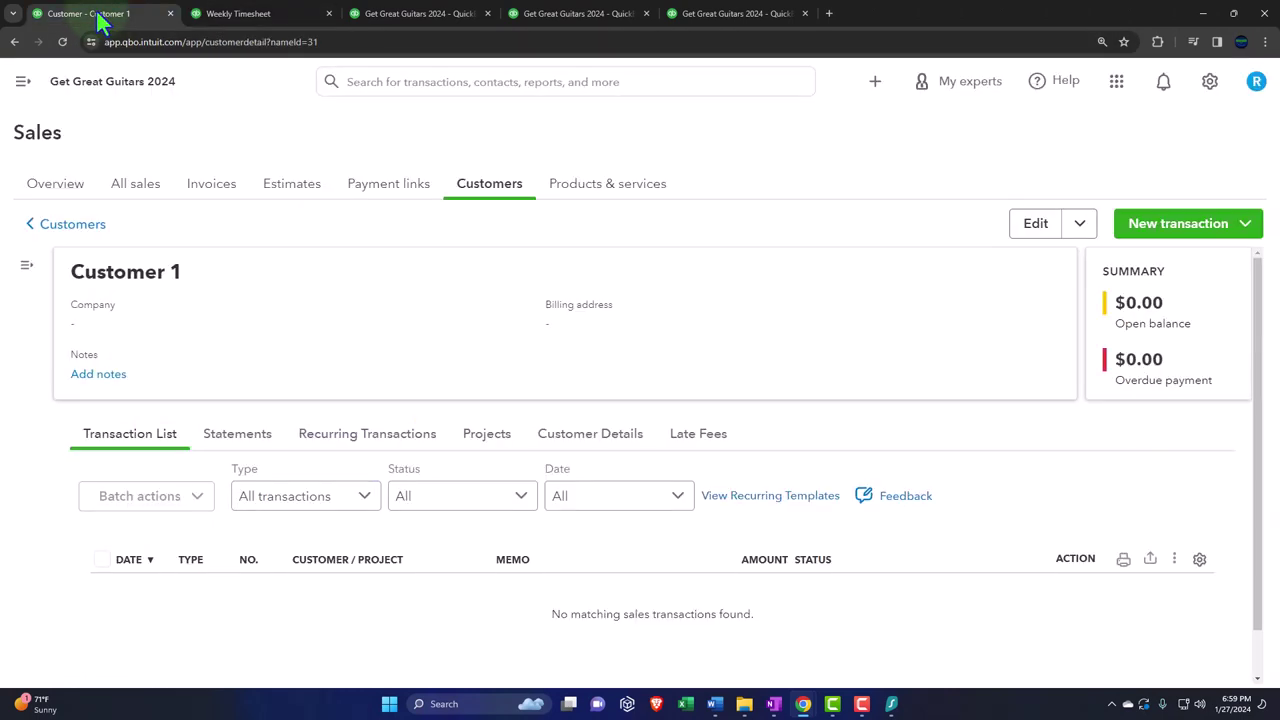
Go to Sales > Products & services with the menu collapsed and start a new item.
{"action": "left_click", "coordinate": [22, 81]}
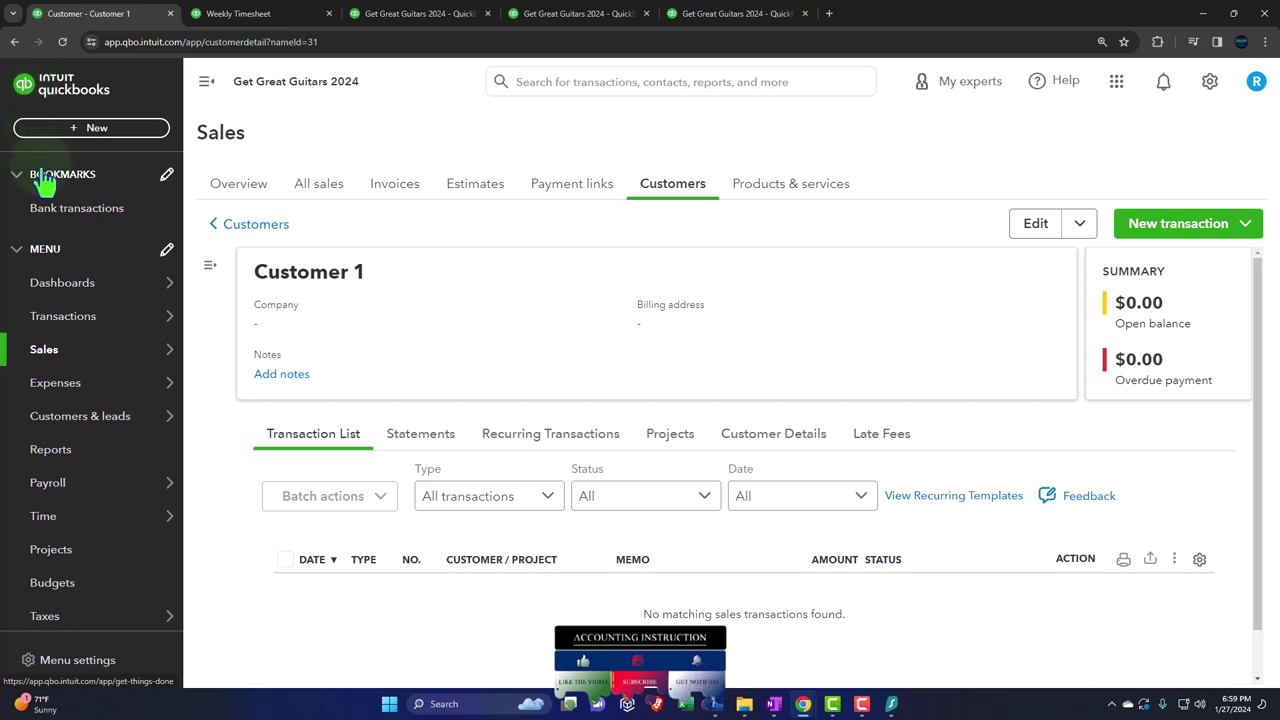
{"action": "left_click", "coordinate": [86, 358]}
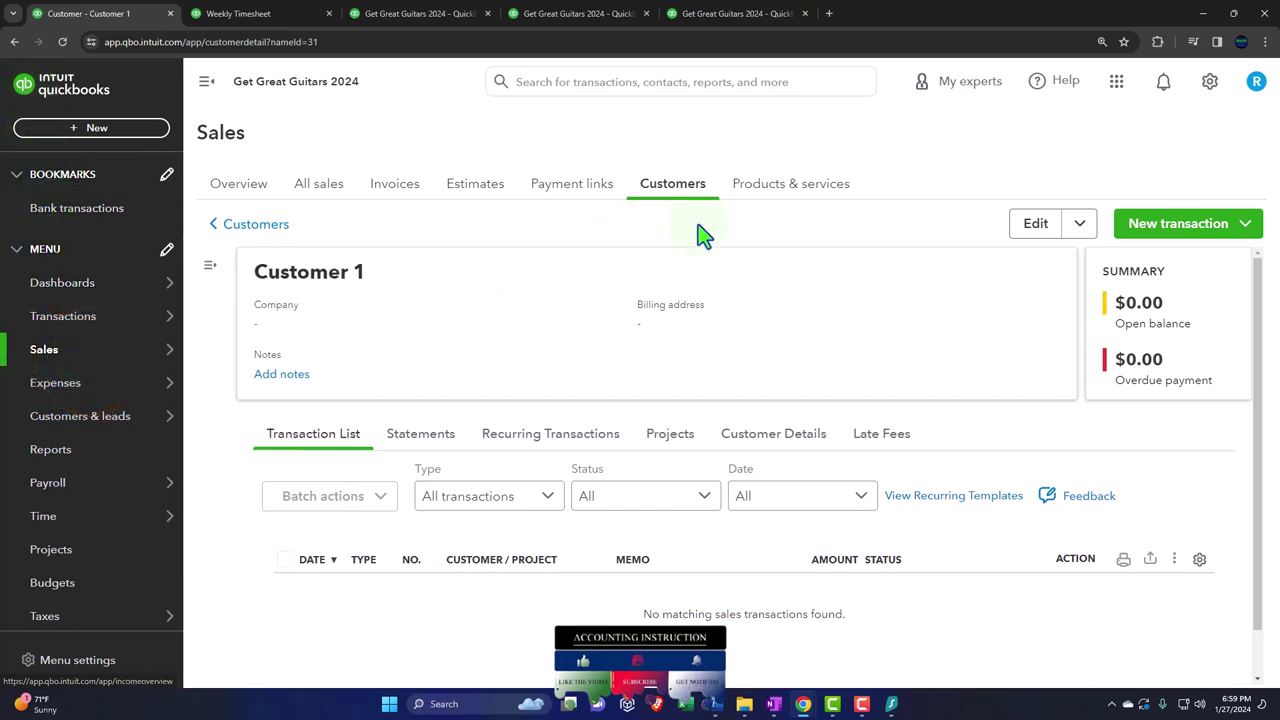
{"action": "left_click", "coordinate": [768, 192]}
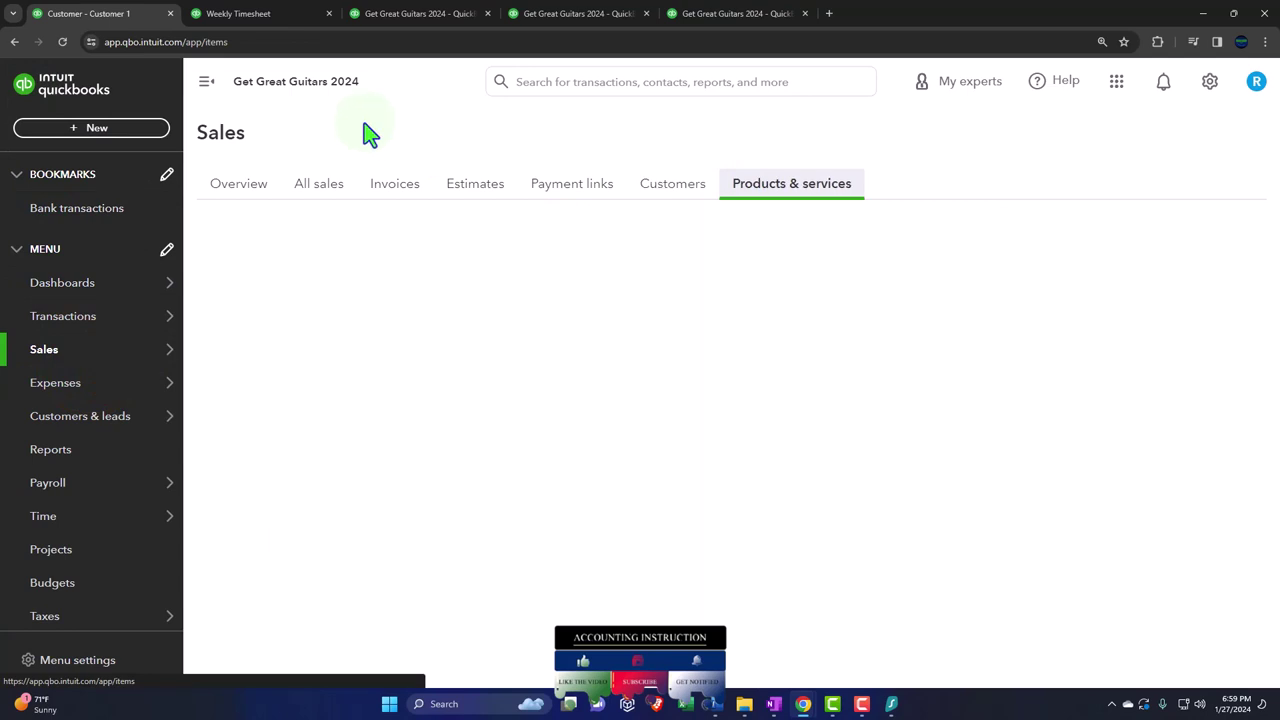
{"action": "left_click", "coordinate": [206, 86]}
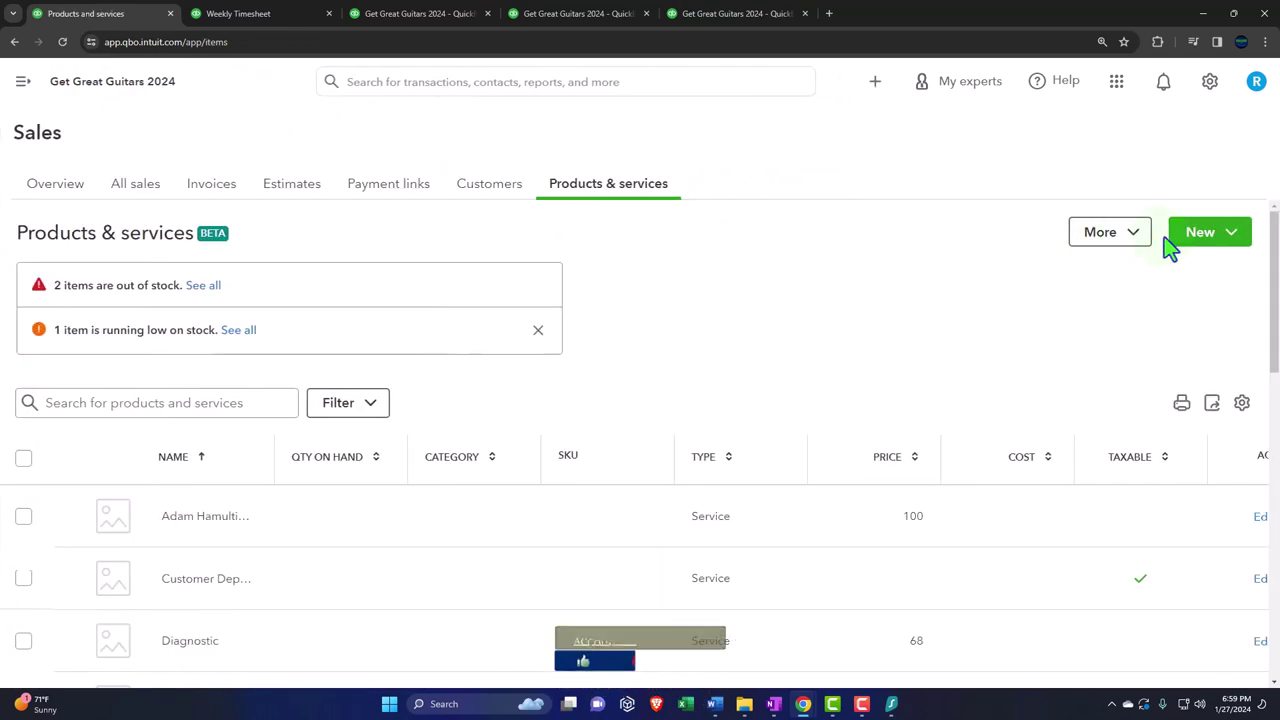
{"action": "left_click", "coordinate": [1190, 244]}
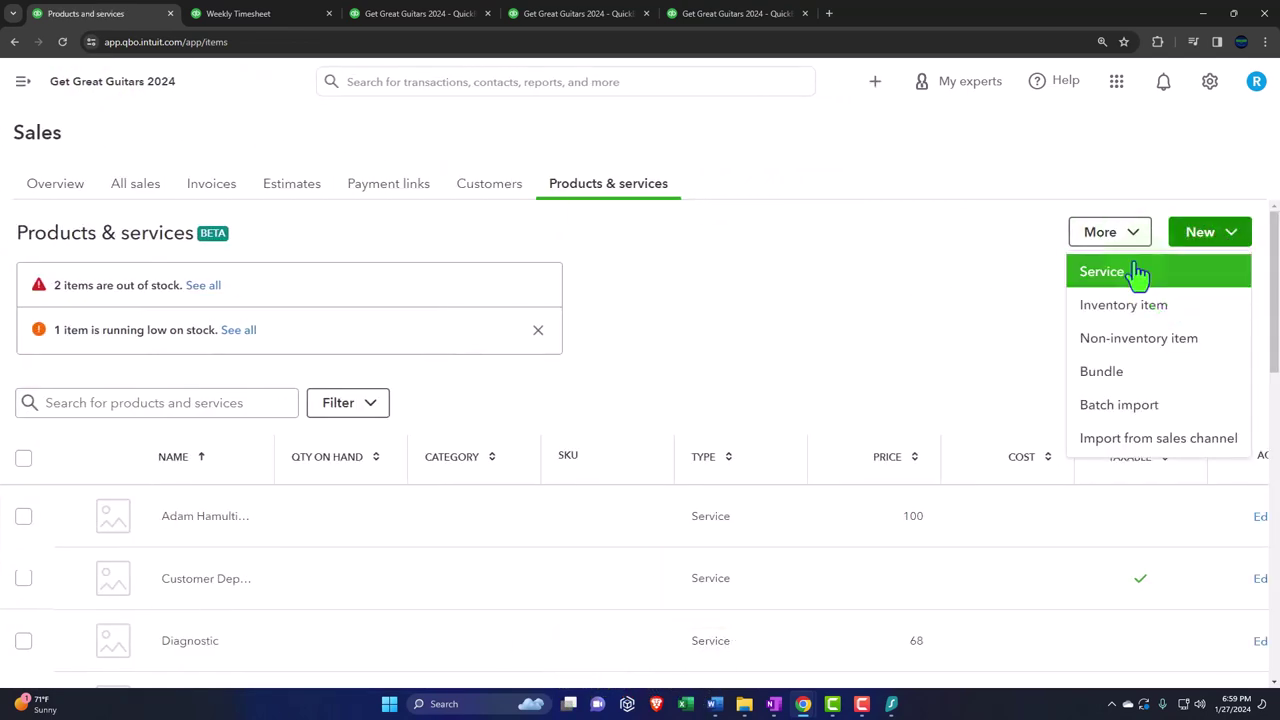
Start a new service item, name it, and reuse the name as its description.
{"action": "left_click", "coordinate": [1136, 274]}
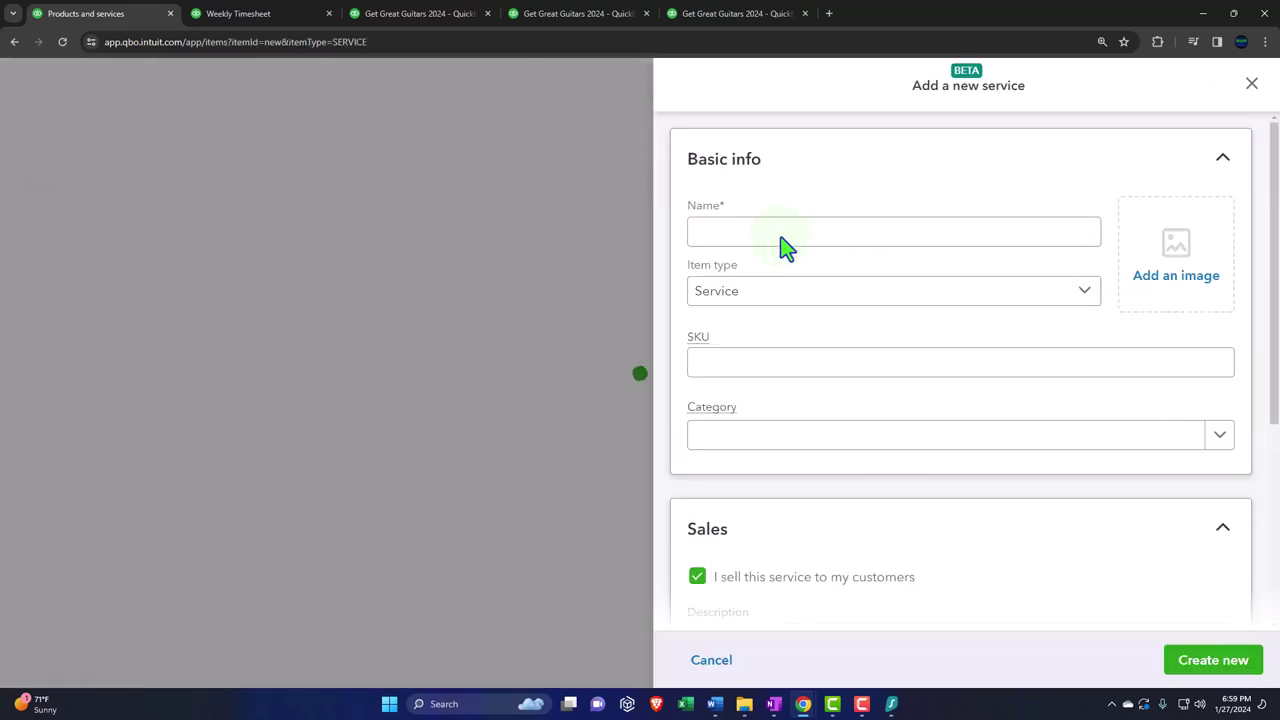
{"action": "left_click", "coordinate": [776, 232]}
{"action": "type", "text": "Adam Hamultion Guitar Lesson"}
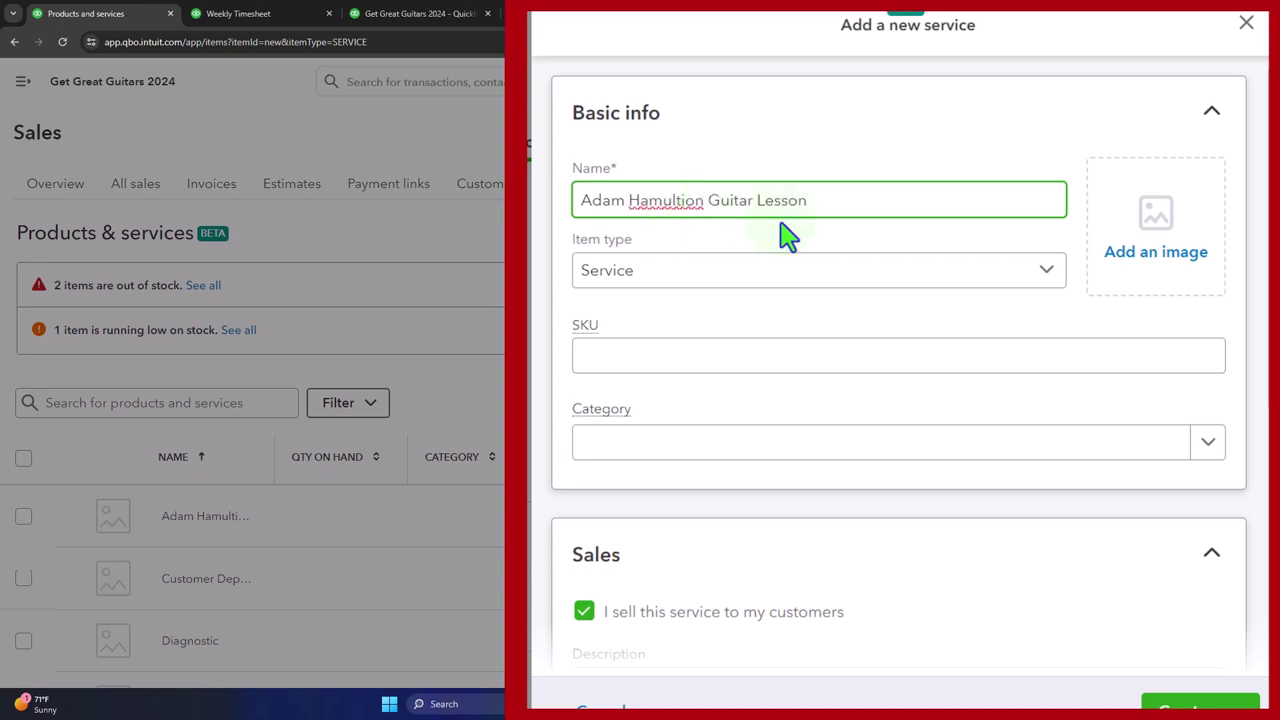
{"action": "left_click_drag", "start_coordinate": [846, 200], "coordinate": [540, 200]}
{"action": "key", "text": "ctrl+c"}
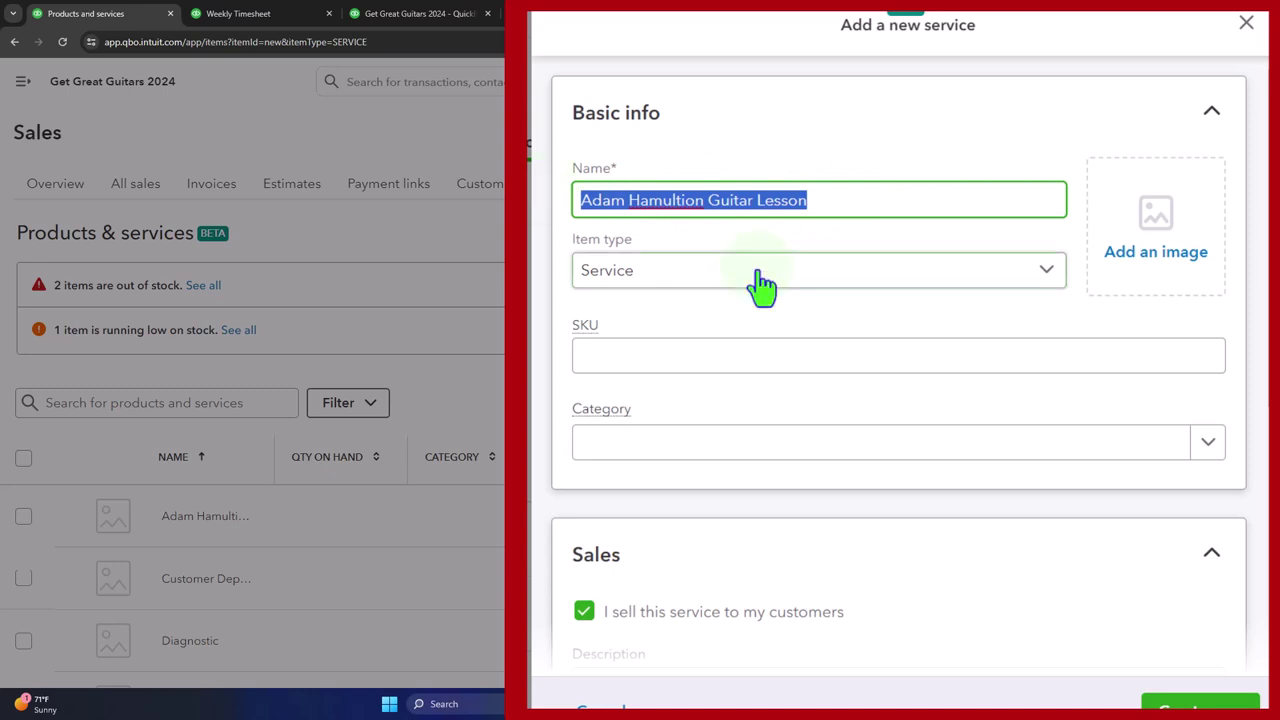
{"action": "scroll", "coordinate": [757, 295], "scroll_direction": "down", "scroll_amount": 3}
{"action": "left_click", "coordinate": [733, 443]}
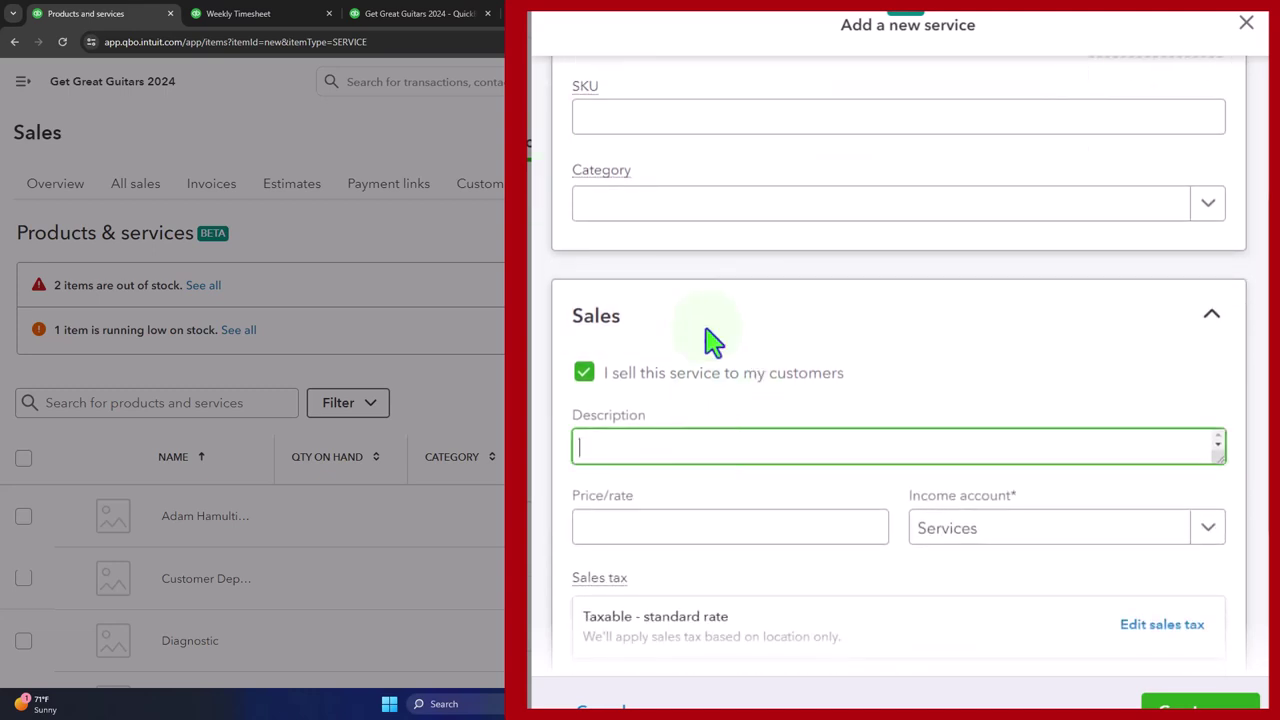
{"action": "key", "text": "ctrl+v"}
{"action": "scroll", "coordinate": [728, 263], "scroll_direction": "down", "scroll_amount": 2}
Set the service's price to 75, make it nontaxable, and save it.
{"action": "left_click", "coordinate": [678, 370]}
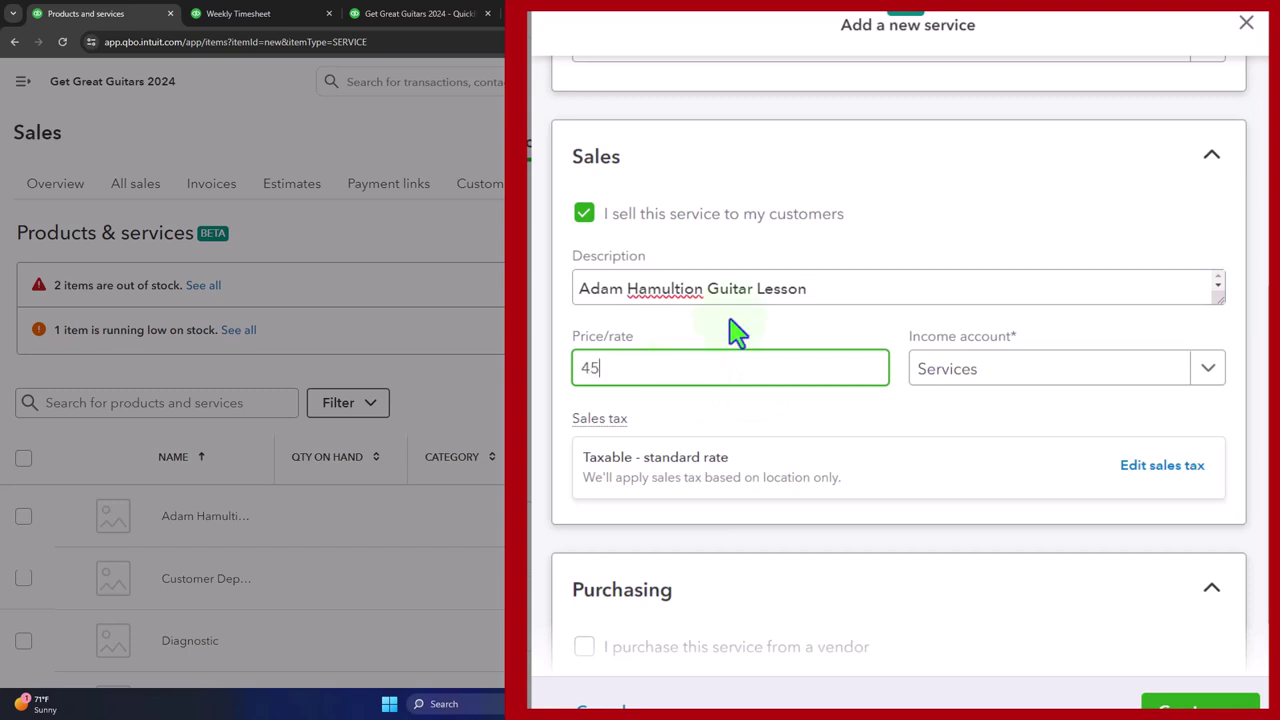
{"action": "key", "text": "Tab"}
{"action": "key", "text": "shift+Tab"}
{"action": "type", "text": "75"}
{"action": "key", "text": "Tab"}
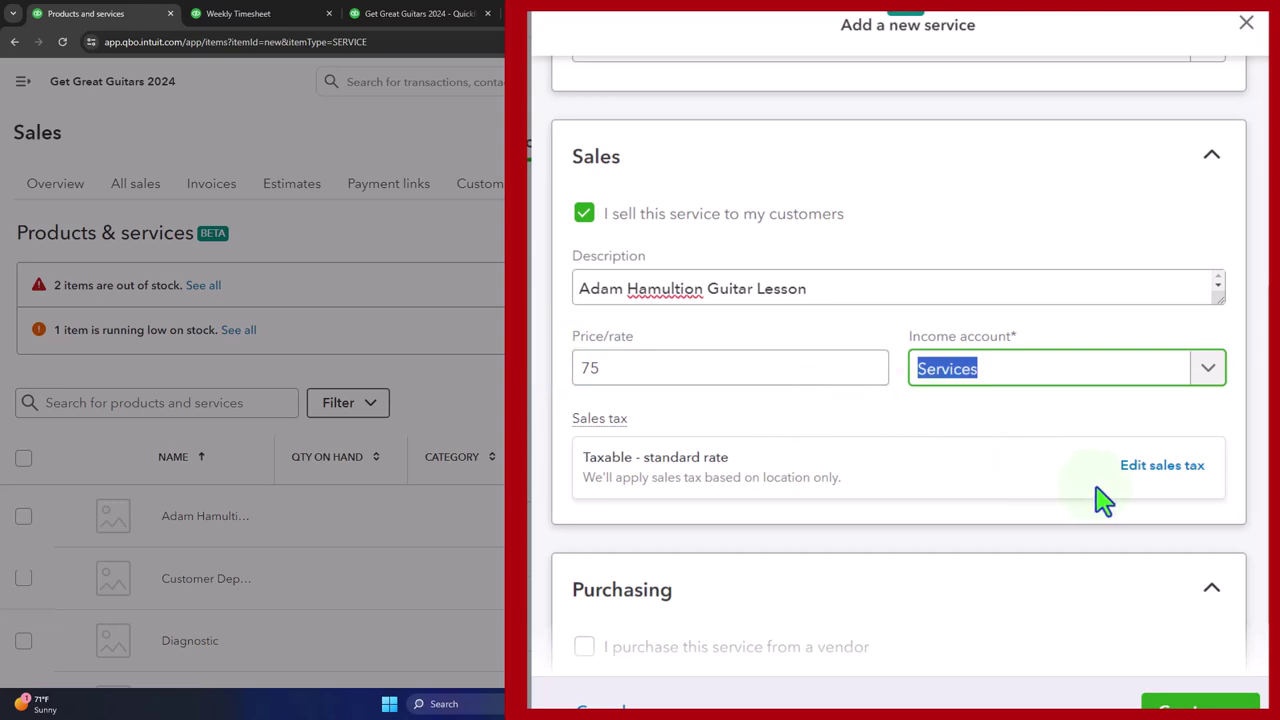
{"action": "left_click", "coordinate": [1137, 478]}
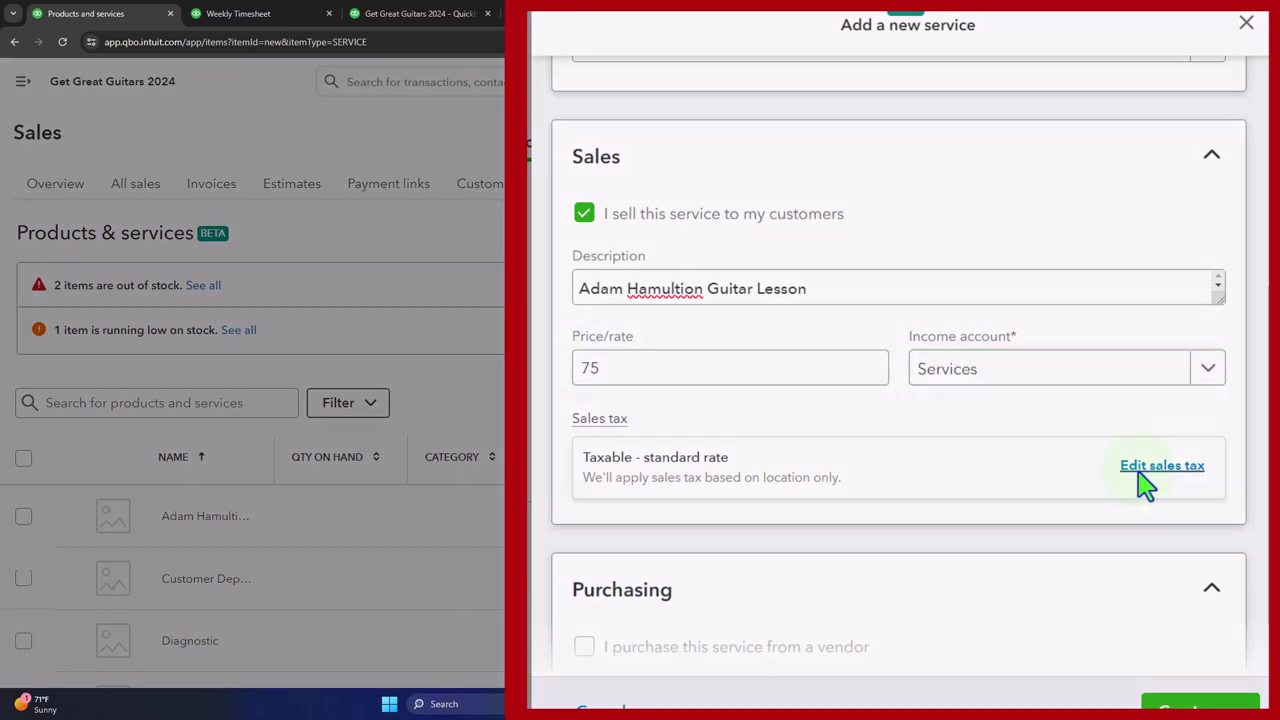
{"action": "scroll", "coordinate": [971, 423], "scroll_direction": "down", "scroll_amount": 3}
{"action": "scroll", "coordinate": [890, 612], "scroll_direction": "down", "scroll_amount": 2}
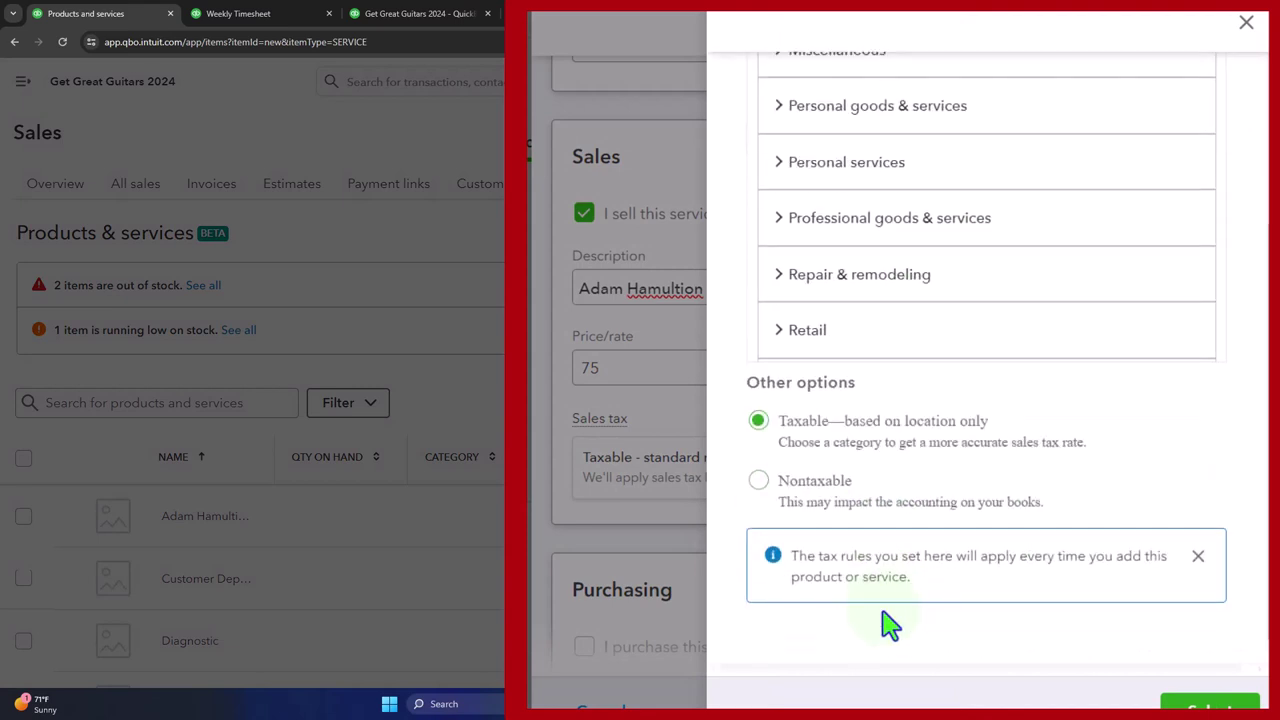
{"action": "left_click", "coordinate": [760, 482]}
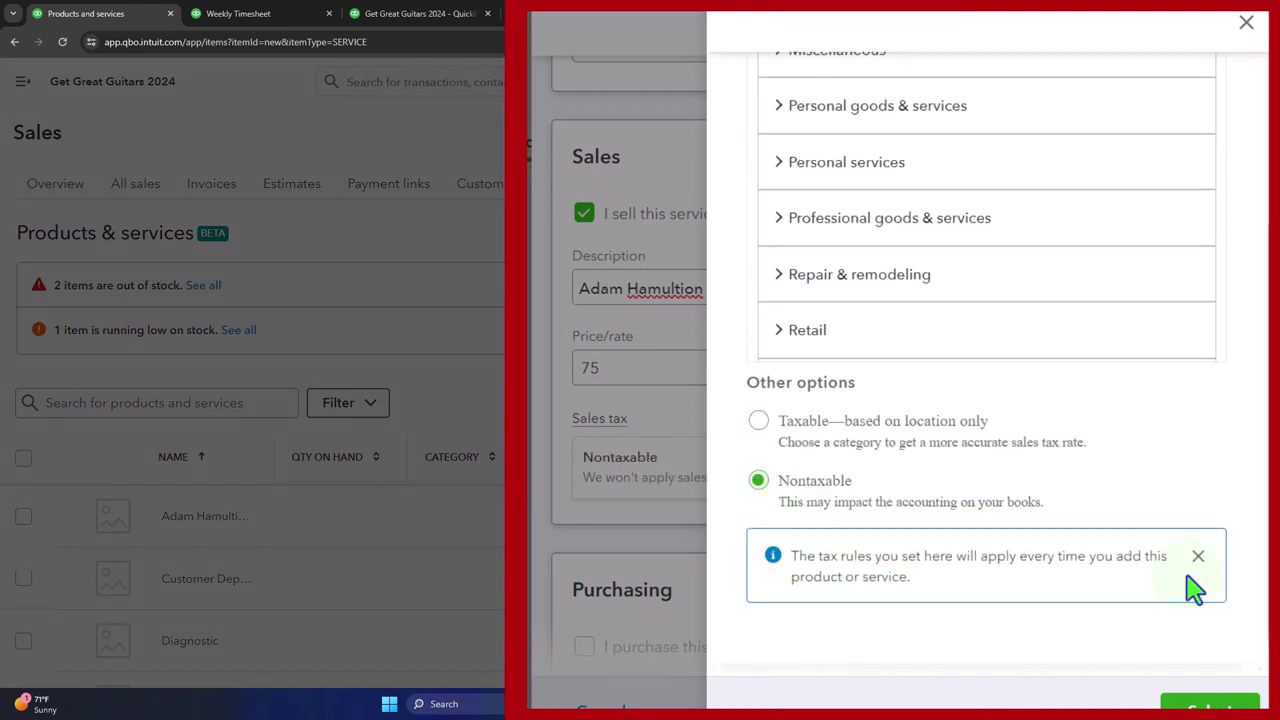
{"action": "left_click", "coordinate": [1210, 705]}
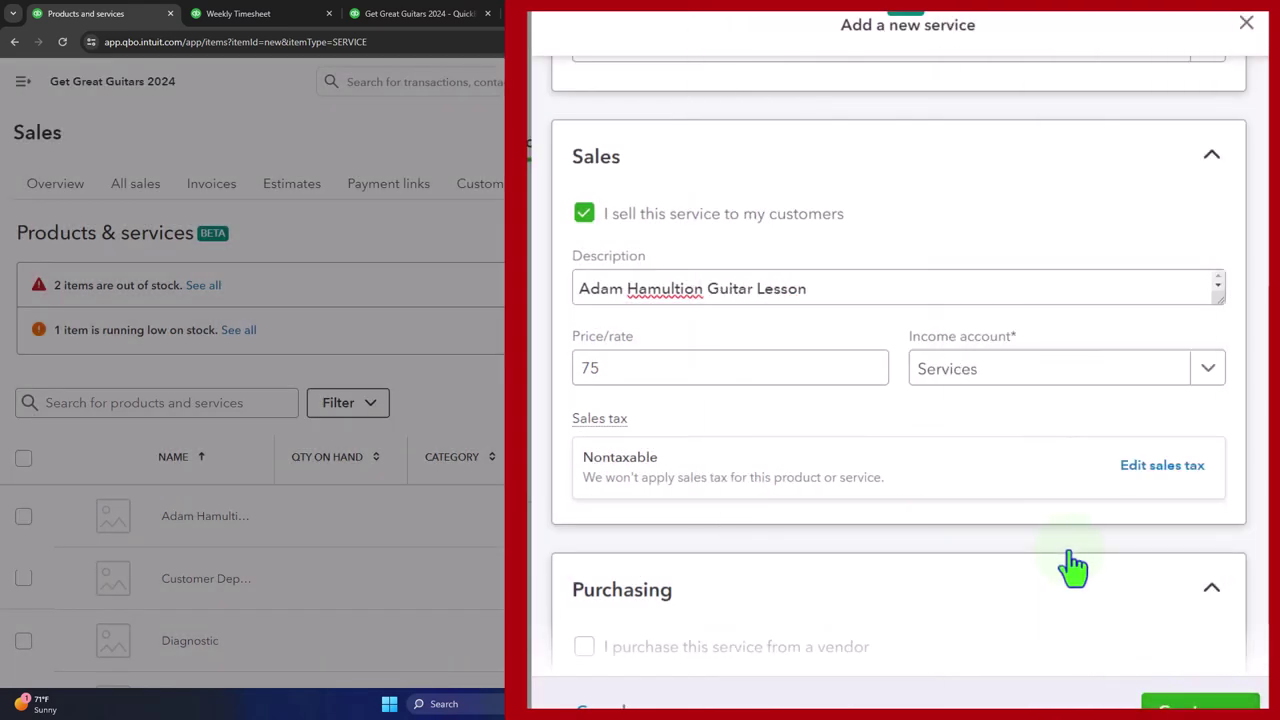
{"action": "scroll", "coordinate": [1072, 568], "scroll_direction": "down", "scroll_amount": 1}
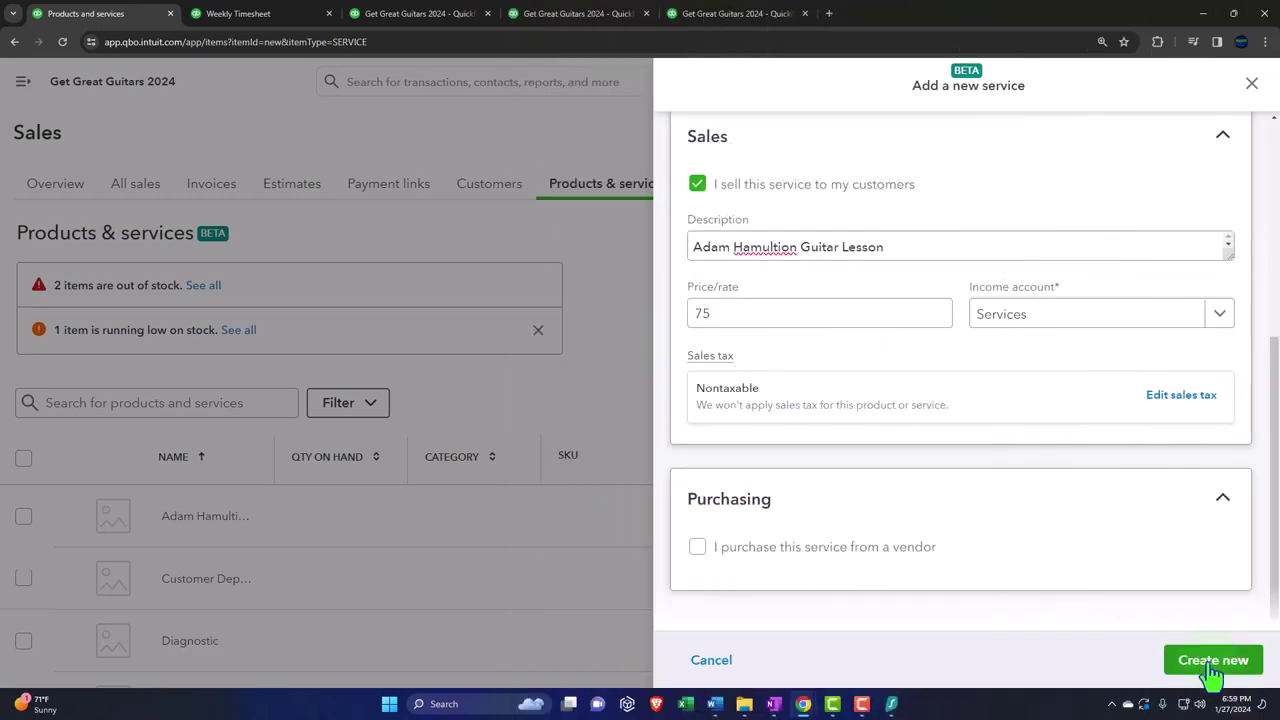
{"action": "left_click", "coordinate": [1212, 664]}
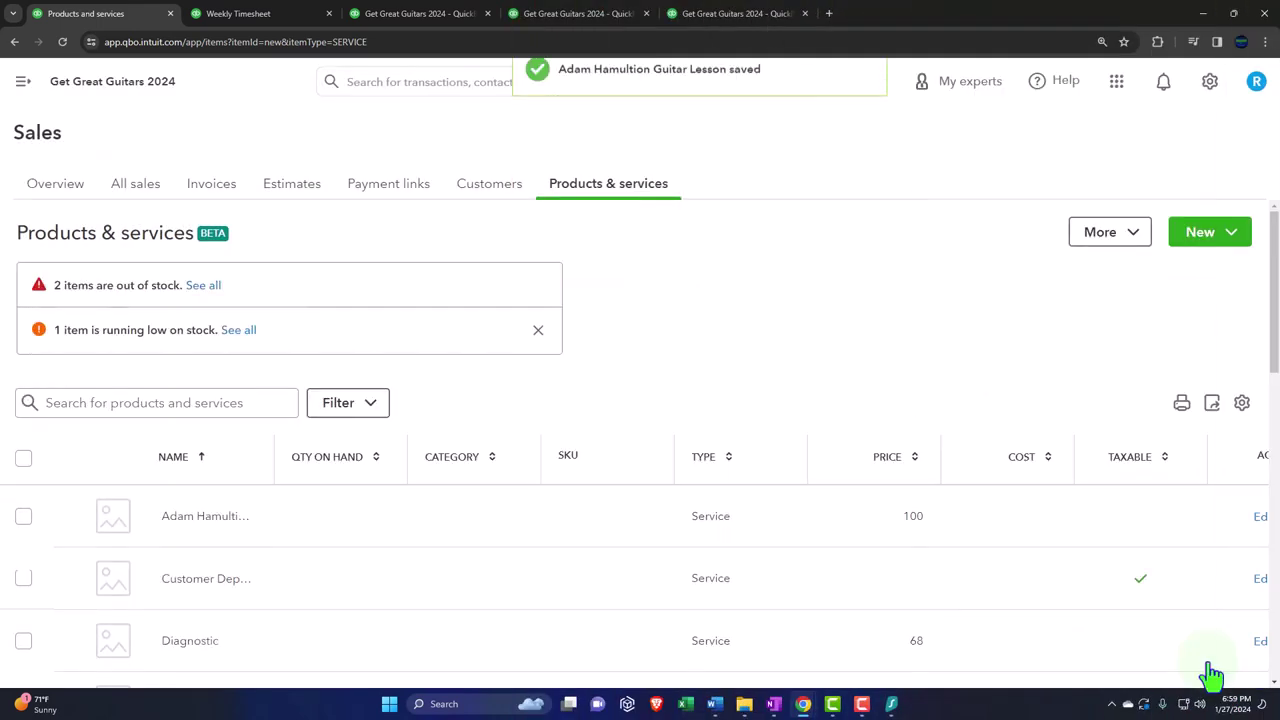
Reload the timesheet tab to pick up the new service and collapse the left menu.
{"action": "left_click", "coordinate": [268, 20]}
{"action": "left_click", "coordinate": [420, 500]}
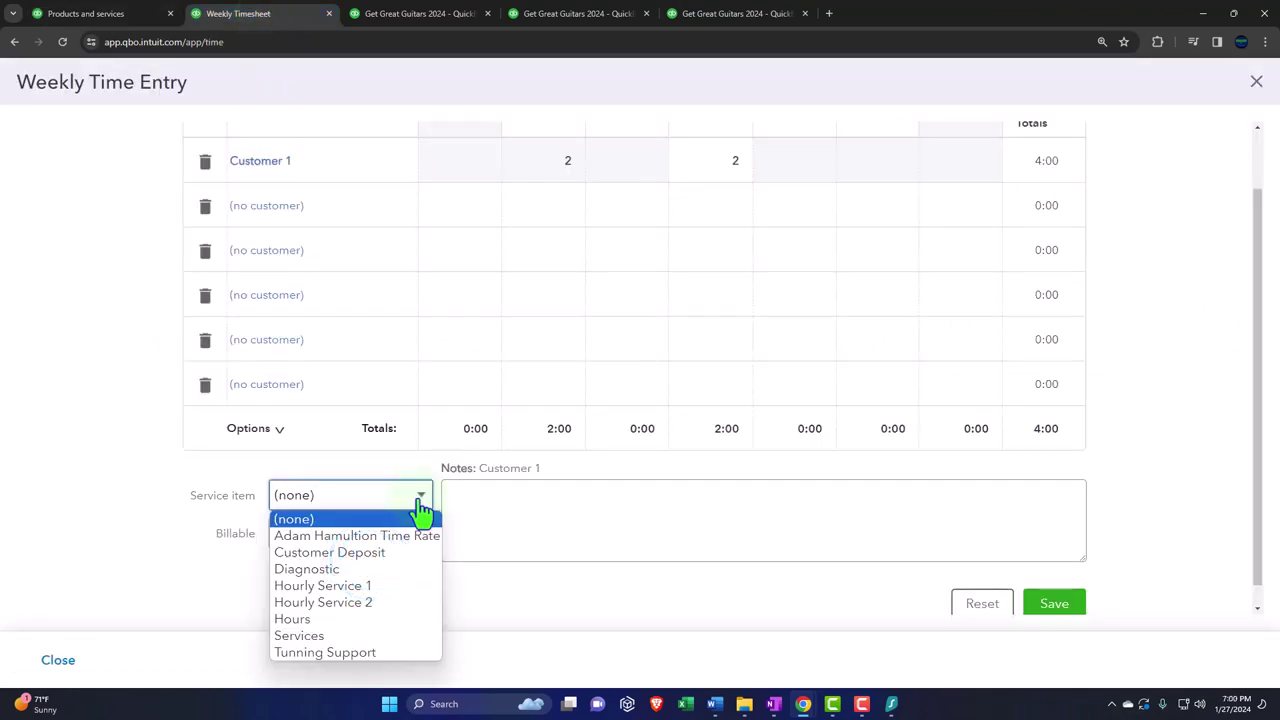
{"action": "left_click", "coordinate": [178, 534]}
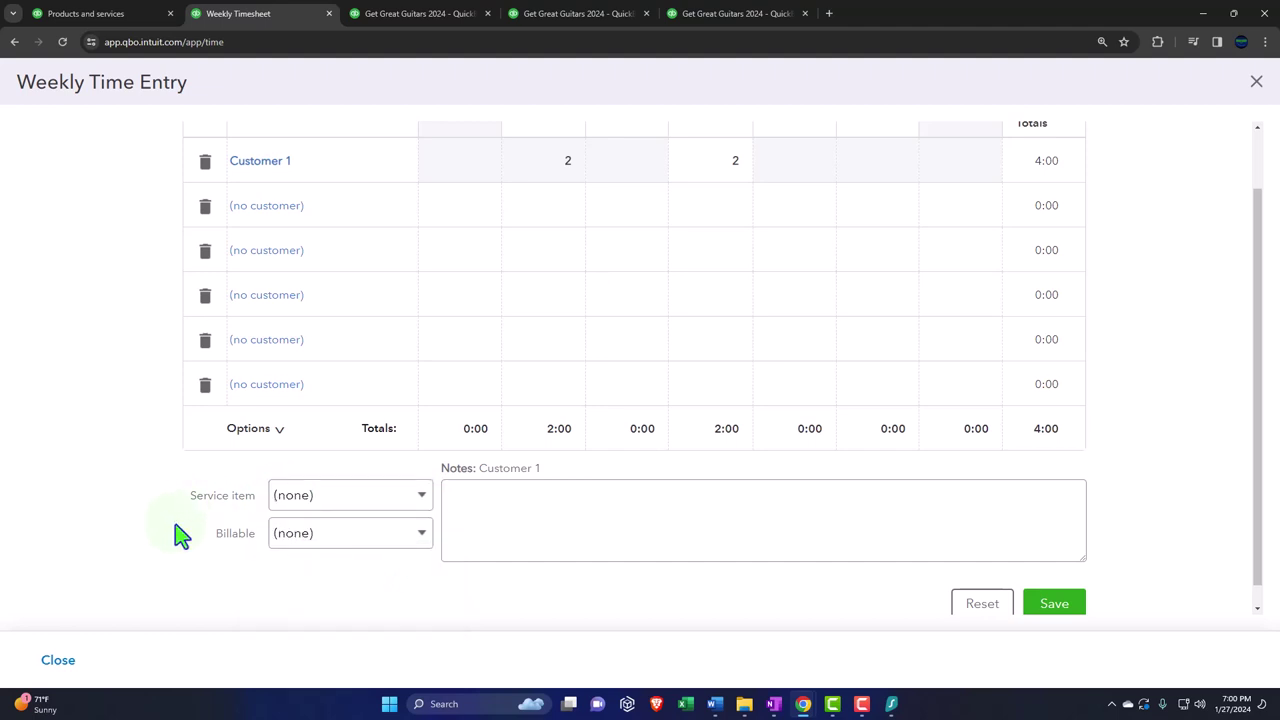
{"action": "left_click", "coordinate": [62, 42]}
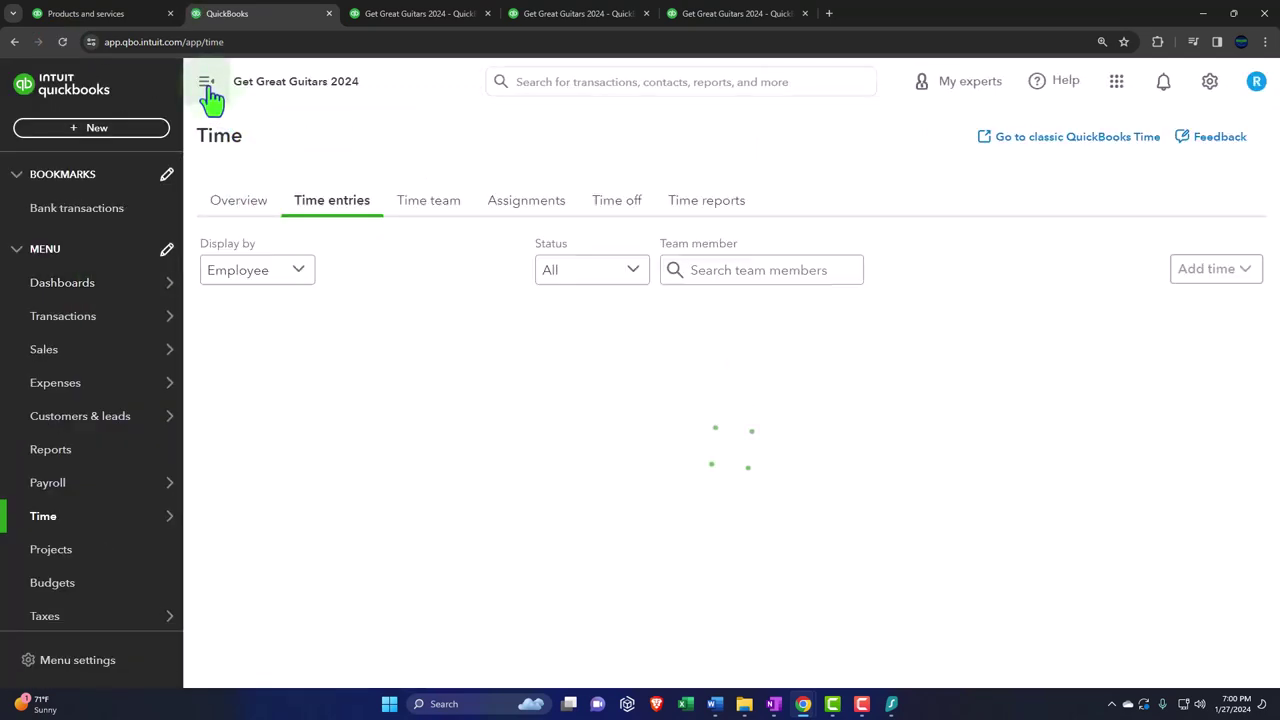
{"action": "left_click", "coordinate": [207, 88]}
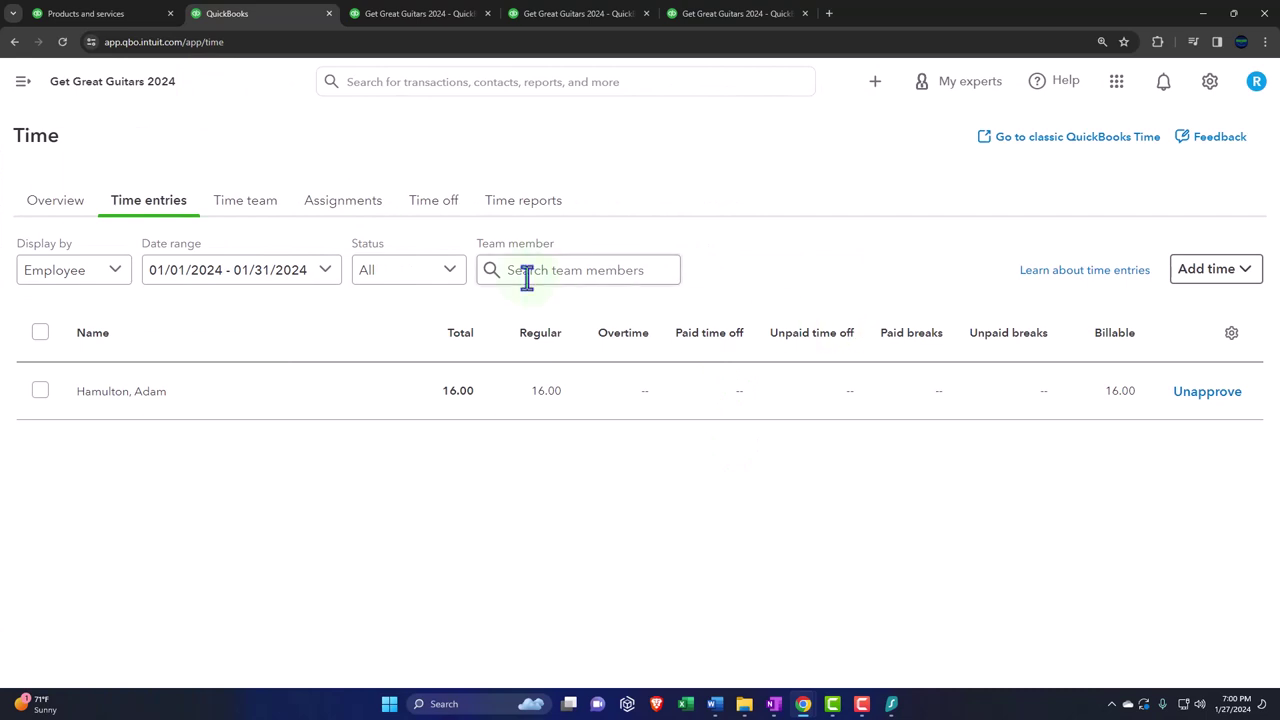
Open a new weekly time entry form.
{"action": "left_click", "coordinate": [1234, 278]}
{"action": "left_click", "coordinate": [1188, 350]}
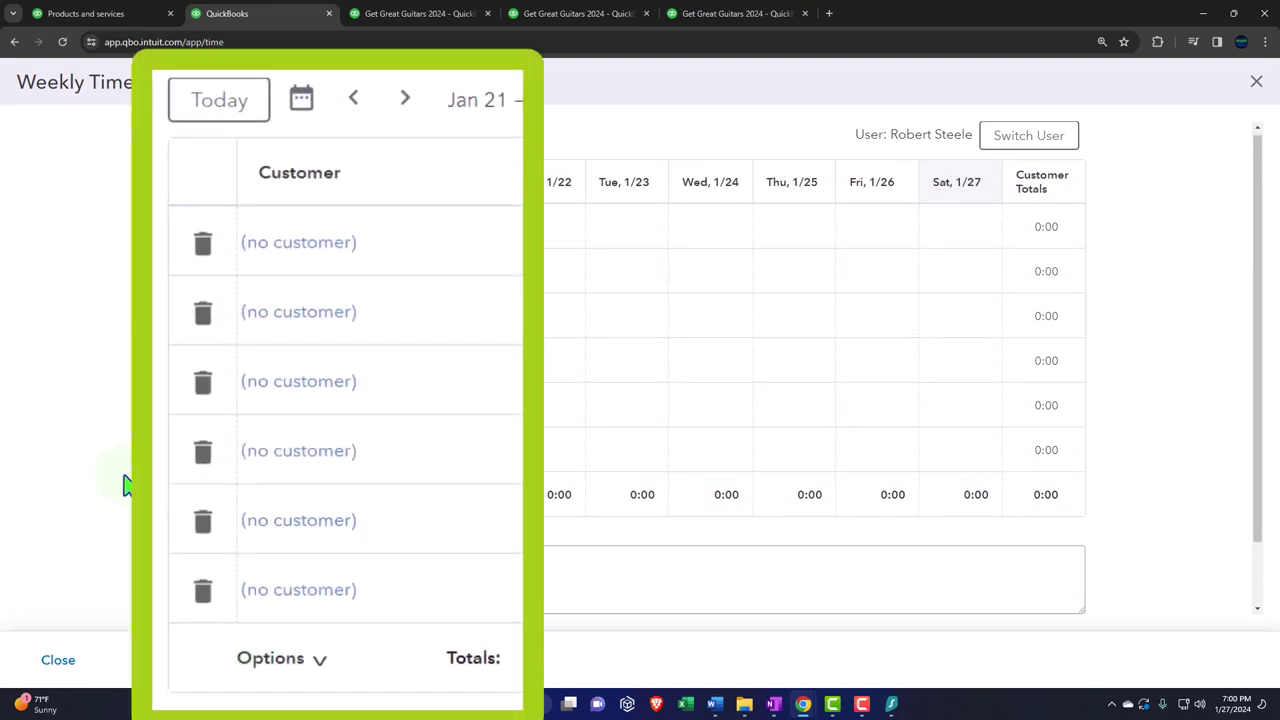
{"action": "scroll", "coordinate": [126, 480], "scroll_direction": "down", "scroll_amount": 1}
{"action": "scroll", "coordinate": [126, 482], "scroll_direction": "up", "scroll_amount": 1}
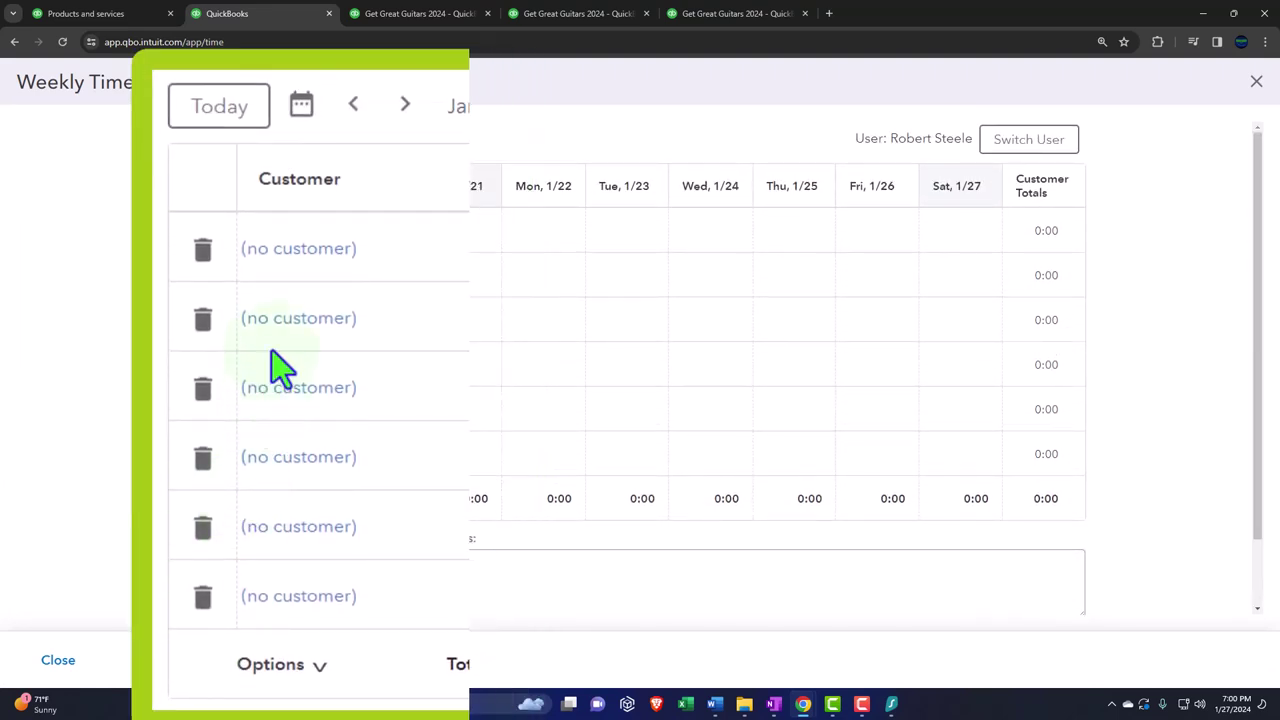
{"action": "left_click", "coordinate": [284, 236]}
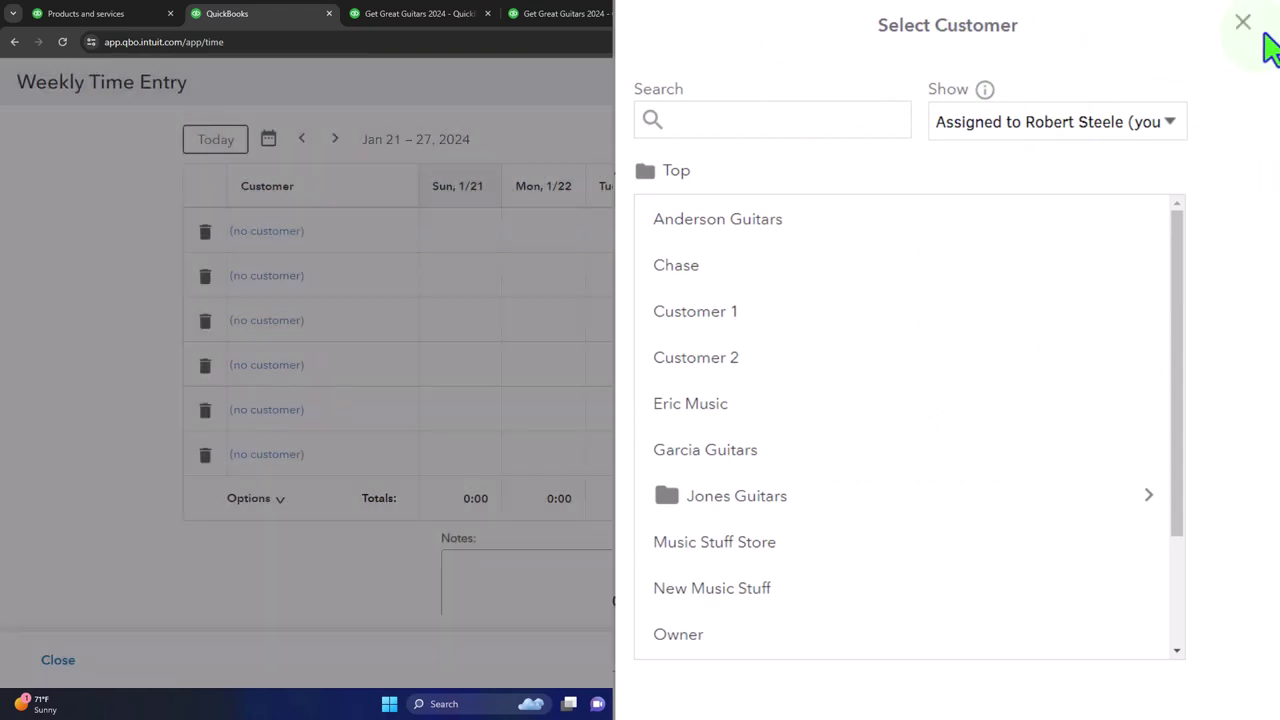
{"action": "left_click", "coordinate": [1256, 86]}
Switch the timesheet to the other employee, advance to Feb 18–24, and pick row one's customer.
{"action": "left_click", "coordinate": [1048, 143]}
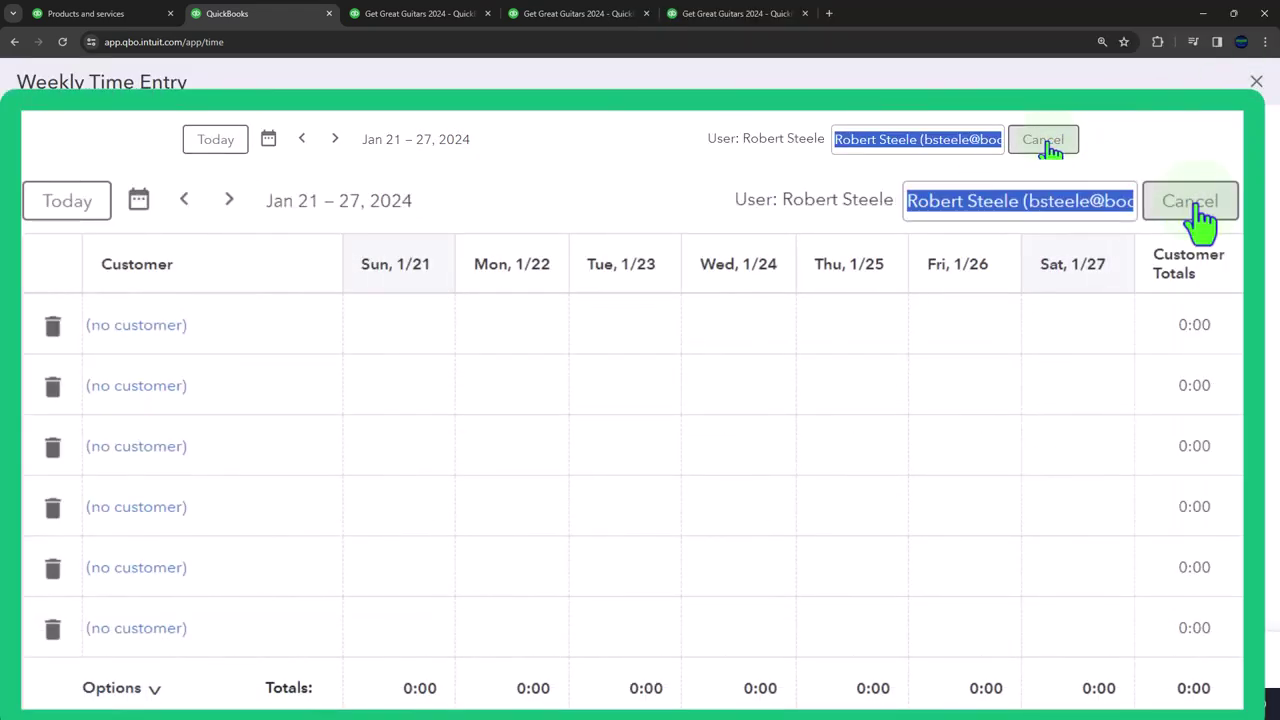
{"action": "type", "text": "ad"}
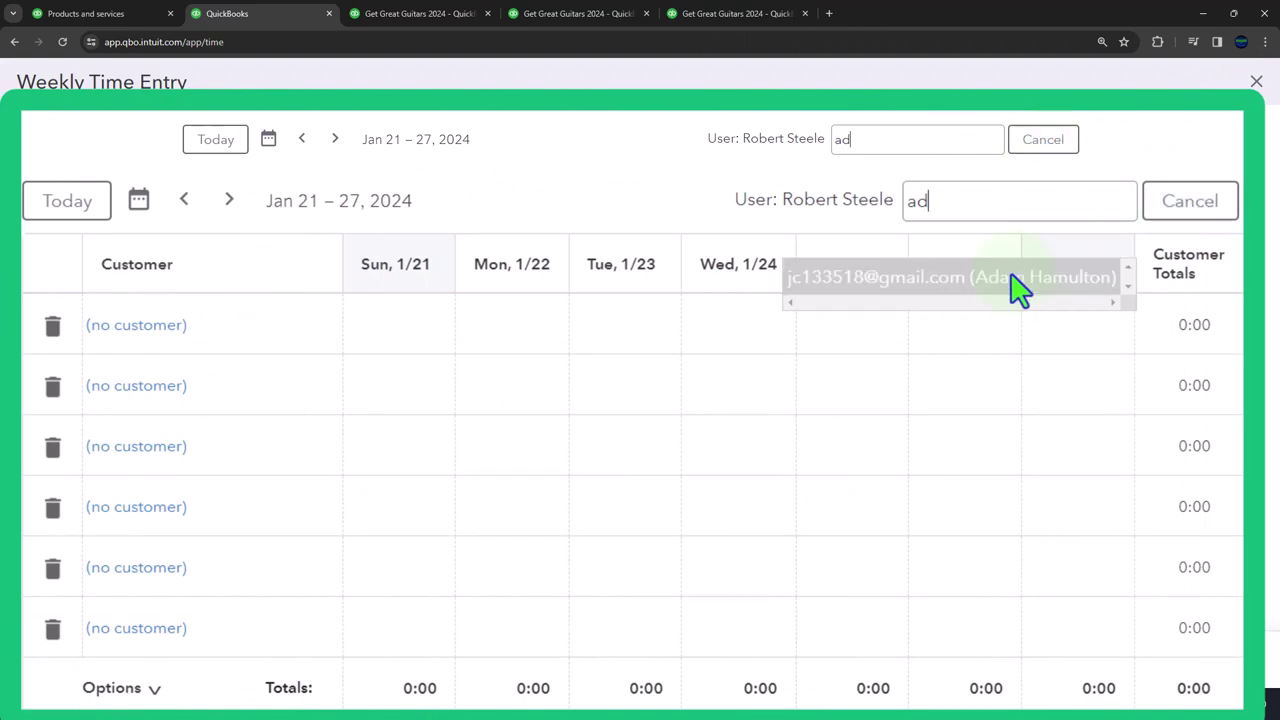
{"action": "left_click", "coordinate": [914, 203]}
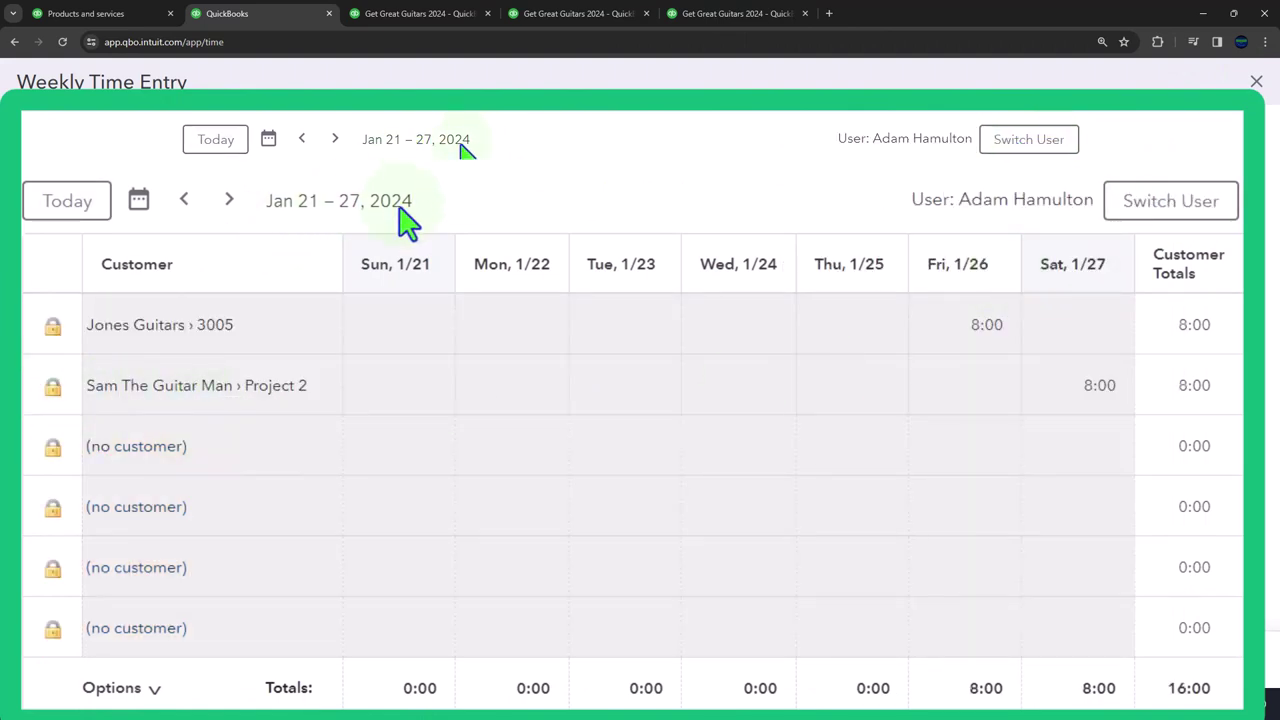
{"action": "left_click", "coordinate": [333, 139]}
{"action": "left_click", "coordinate": [333, 139]}
{"action": "left_click", "coordinate": [333, 139]}
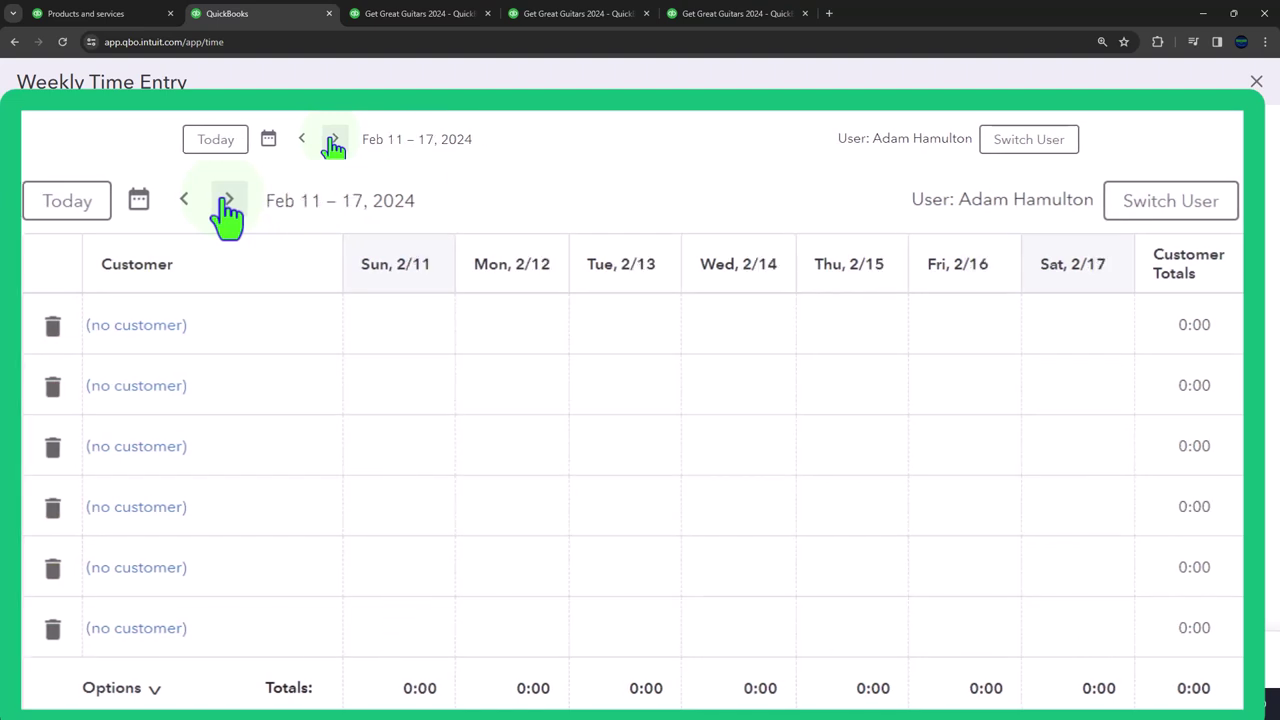
{"action": "left_click", "coordinate": [333, 139]}
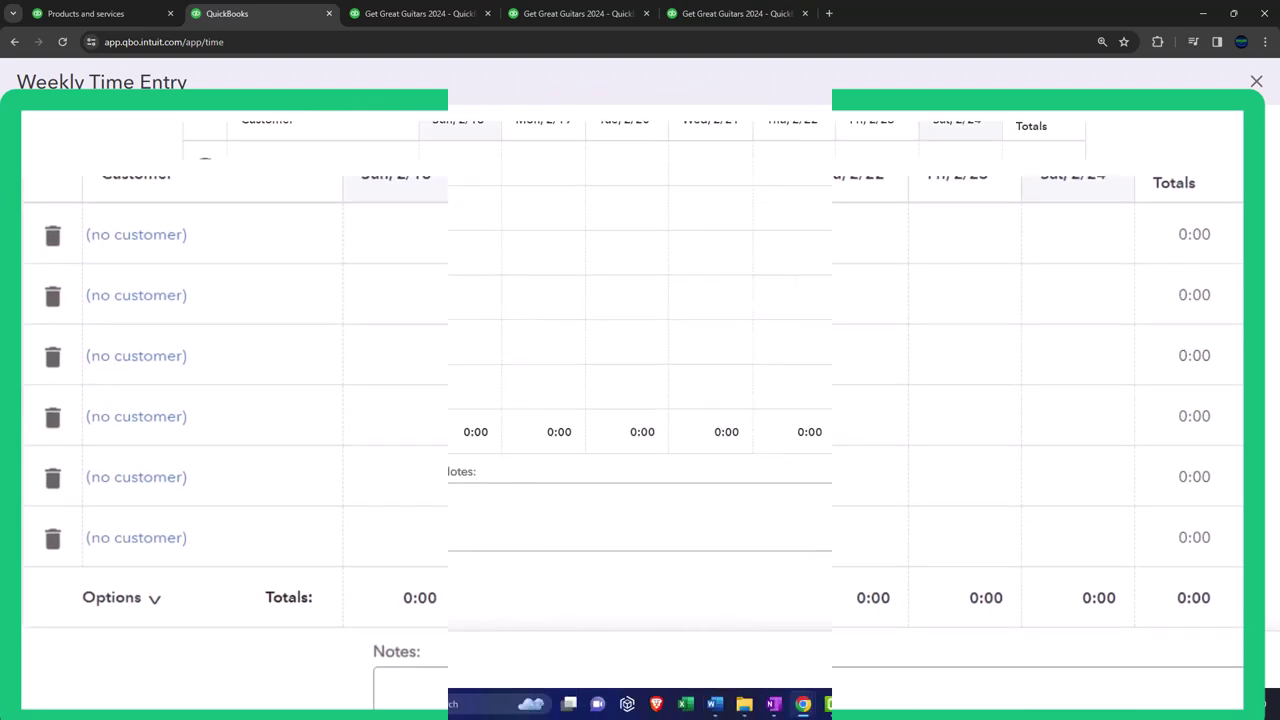
{"action": "left_click", "coordinate": [136, 325]}
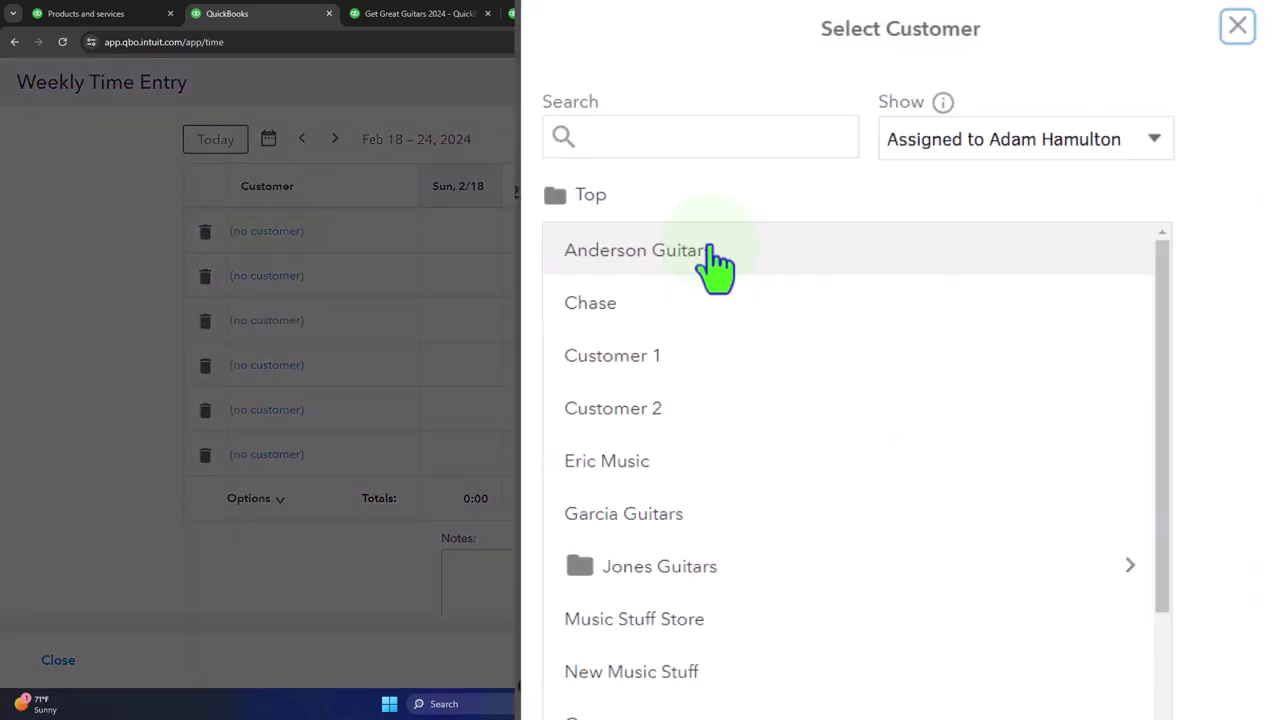
Set row one to Customer 1, billable Yes, with the Guitar Lesson service item.
{"action": "left_click", "coordinate": [678, 357]}
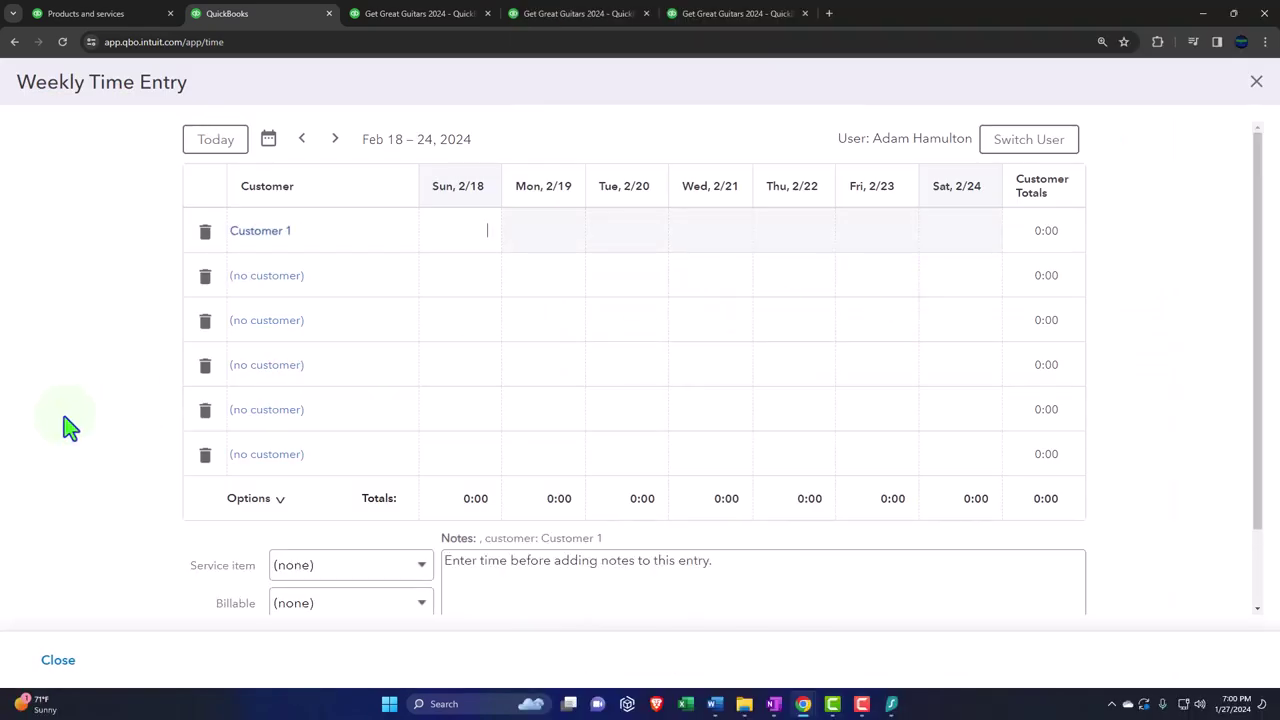
{"action": "scroll", "coordinate": [64, 416], "scroll_direction": "down", "scroll_amount": 2}
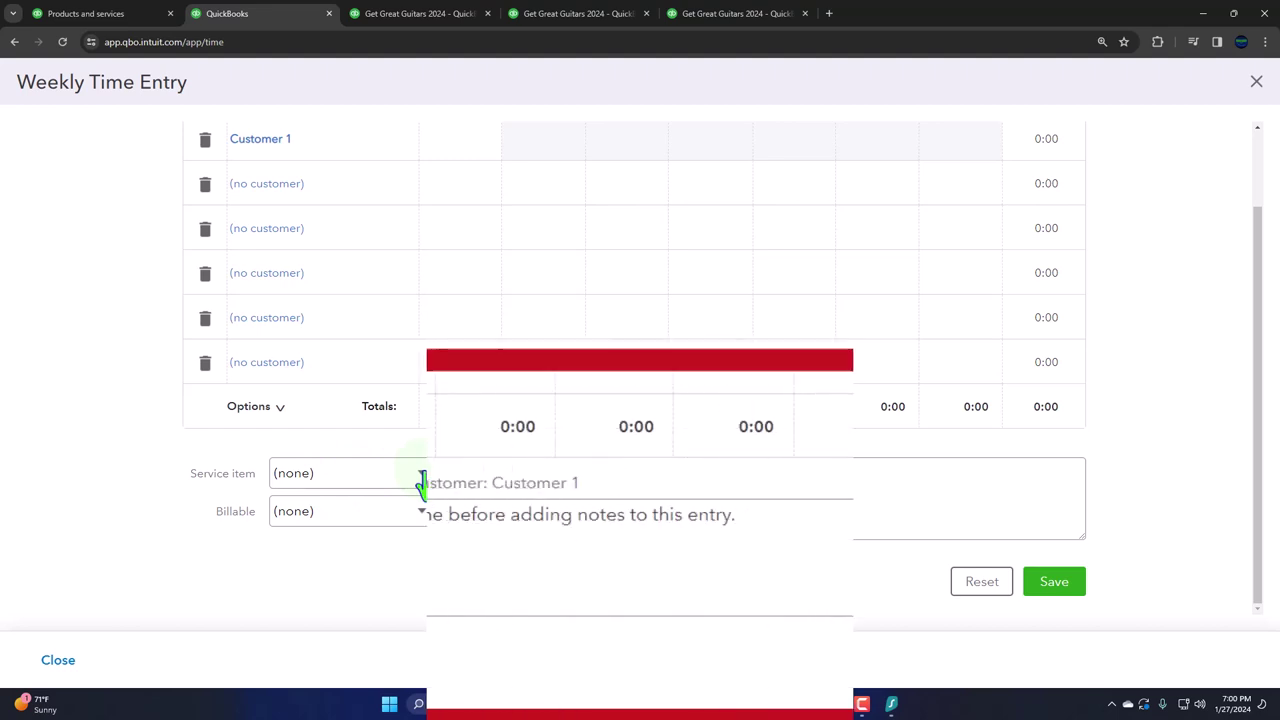
{"action": "left_click", "coordinate": [421, 511]}
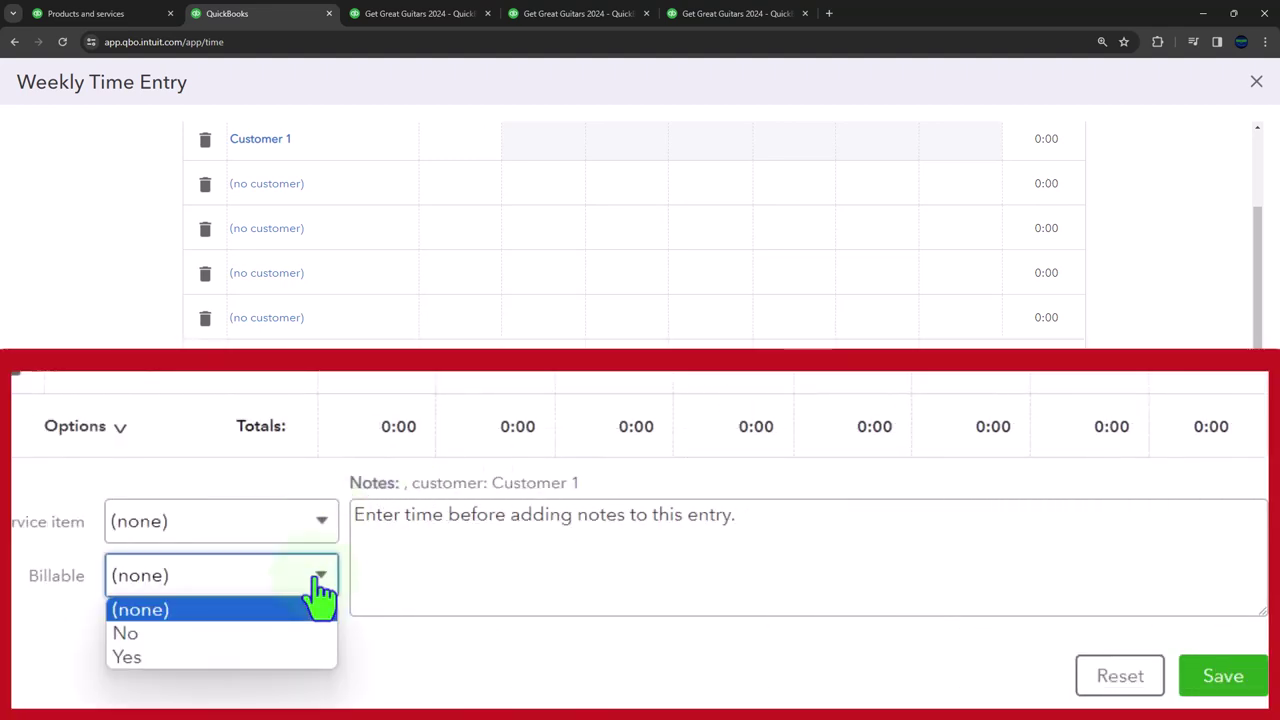
{"action": "left_click", "coordinate": [296, 657]}
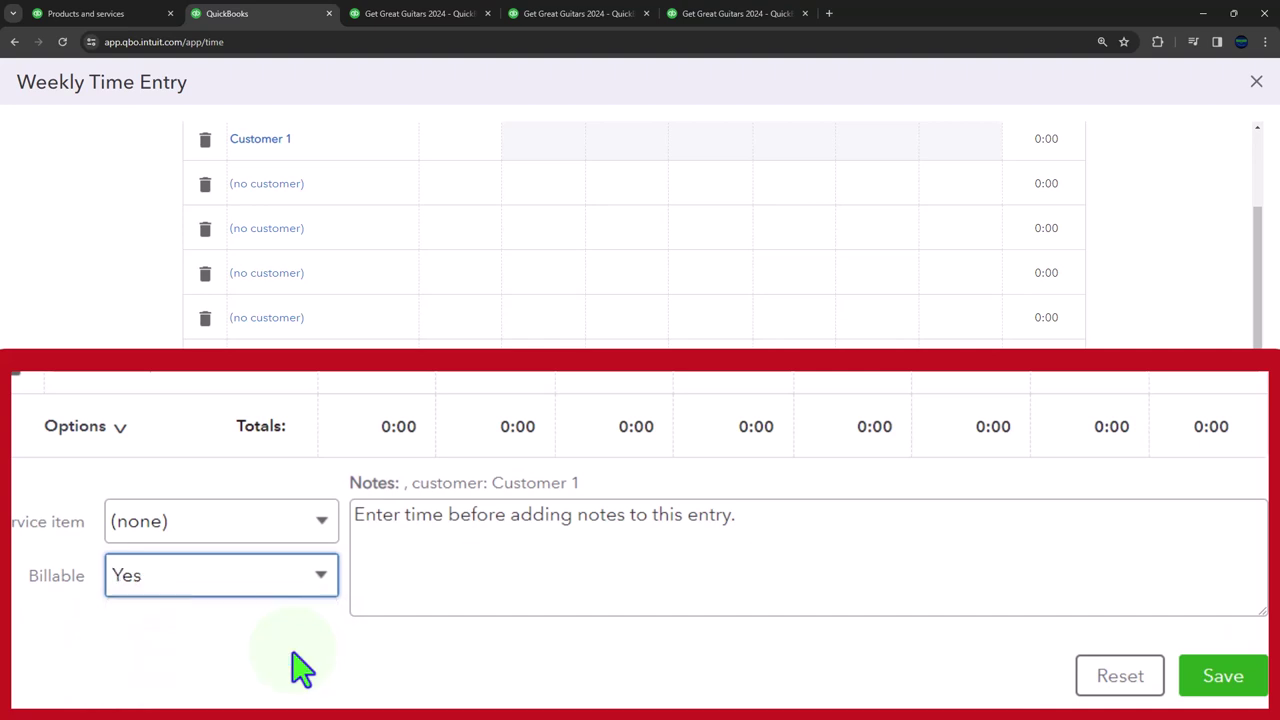
{"action": "left_click", "coordinate": [304, 530]}
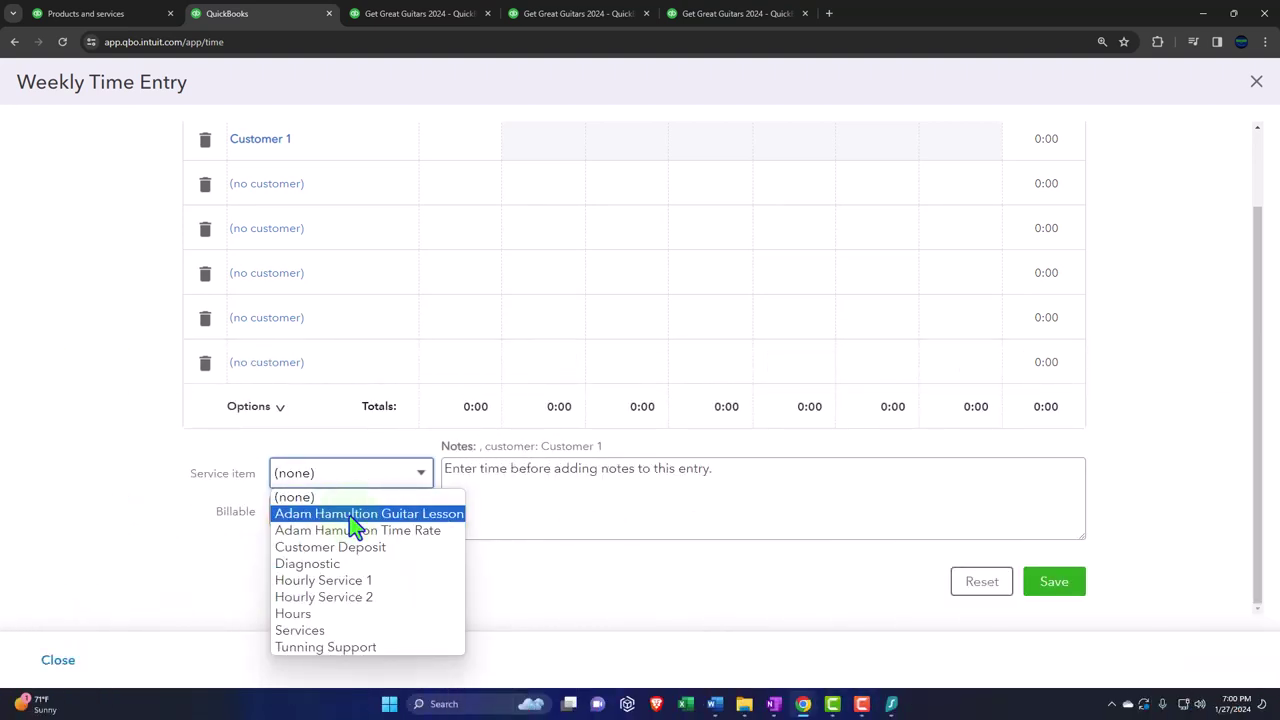
{"action": "left_click", "coordinate": [349, 515]}
{"action": "scroll", "coordinate": [360, 414], "scroll_direction": "up", "scroll_amount": 2}
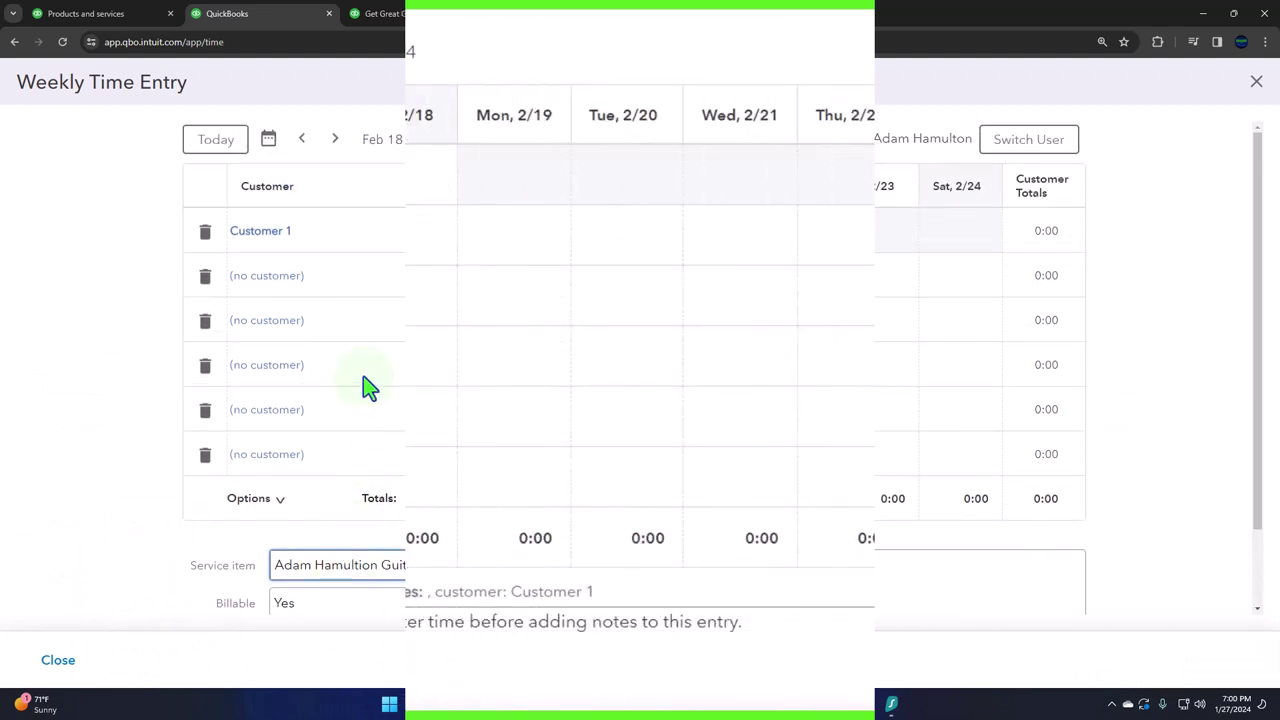
{"action": "left_click", "coordinate": [541, 234]}
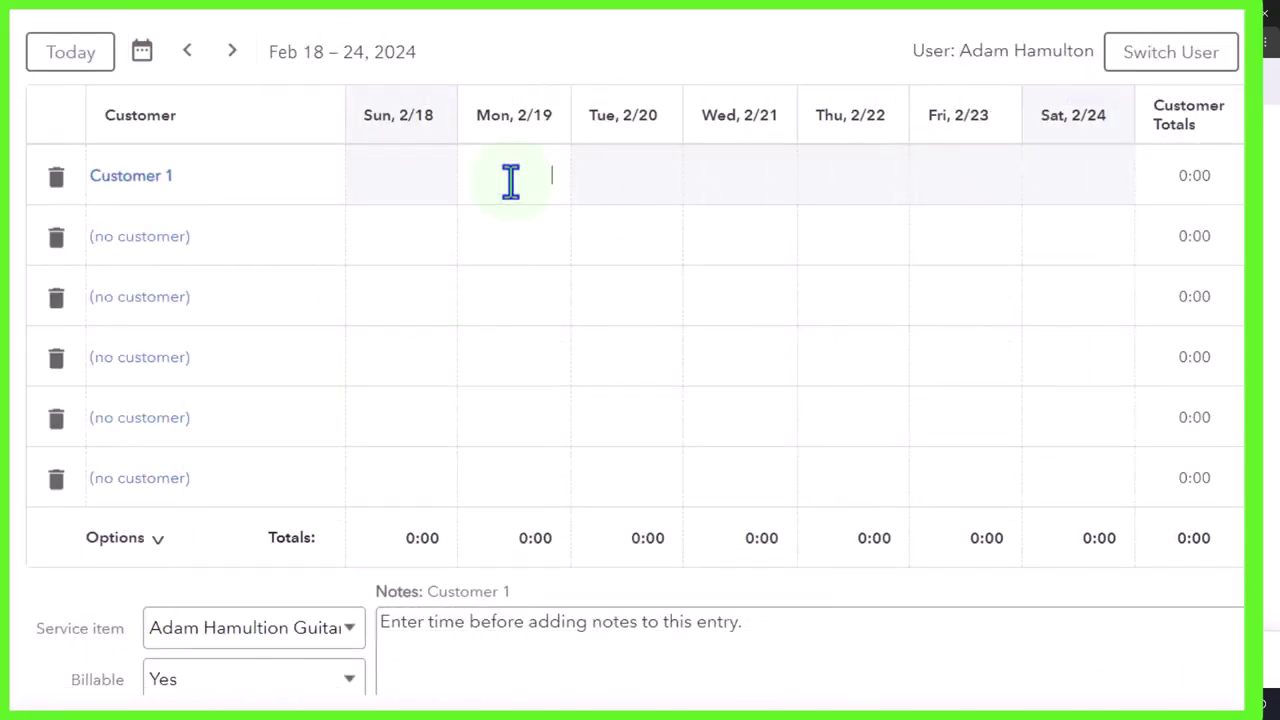
Enter 2 hours each for Customer 1 on Mon 2/19 and Wed 2/21.
{"action": "type", "text": "2"}
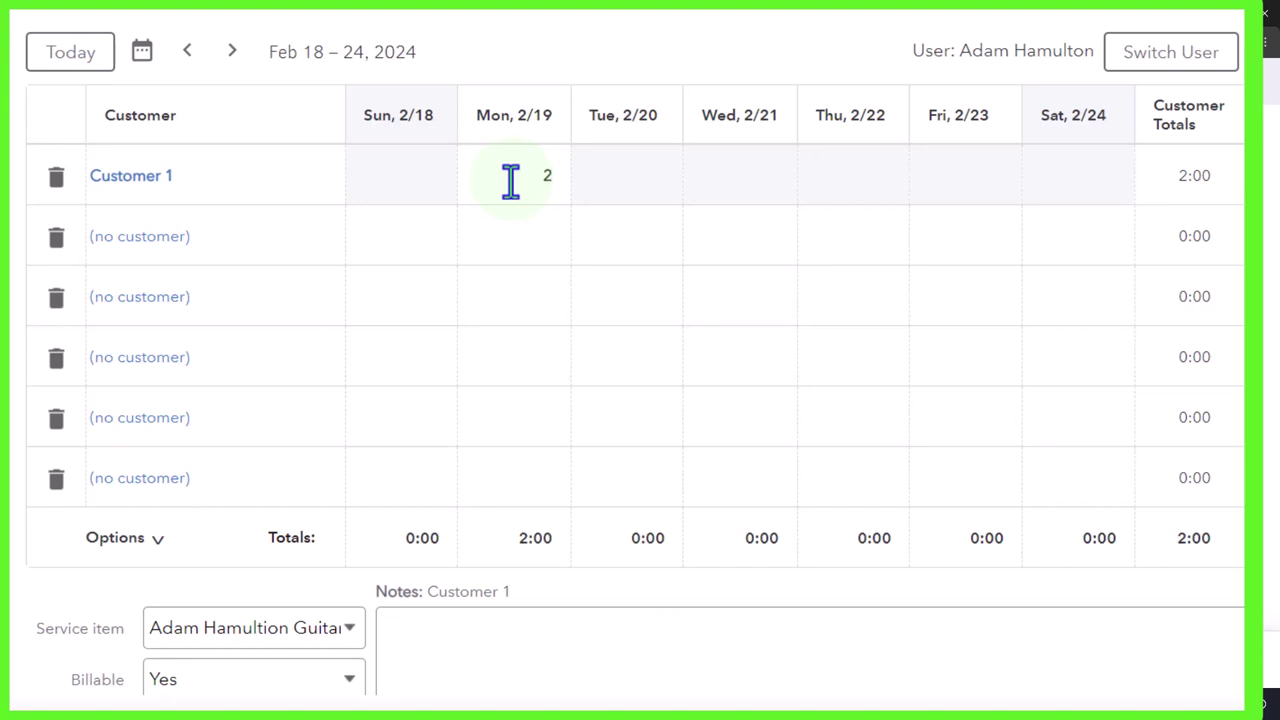
{"action": "left_click", "coordinate": [779, 183]}
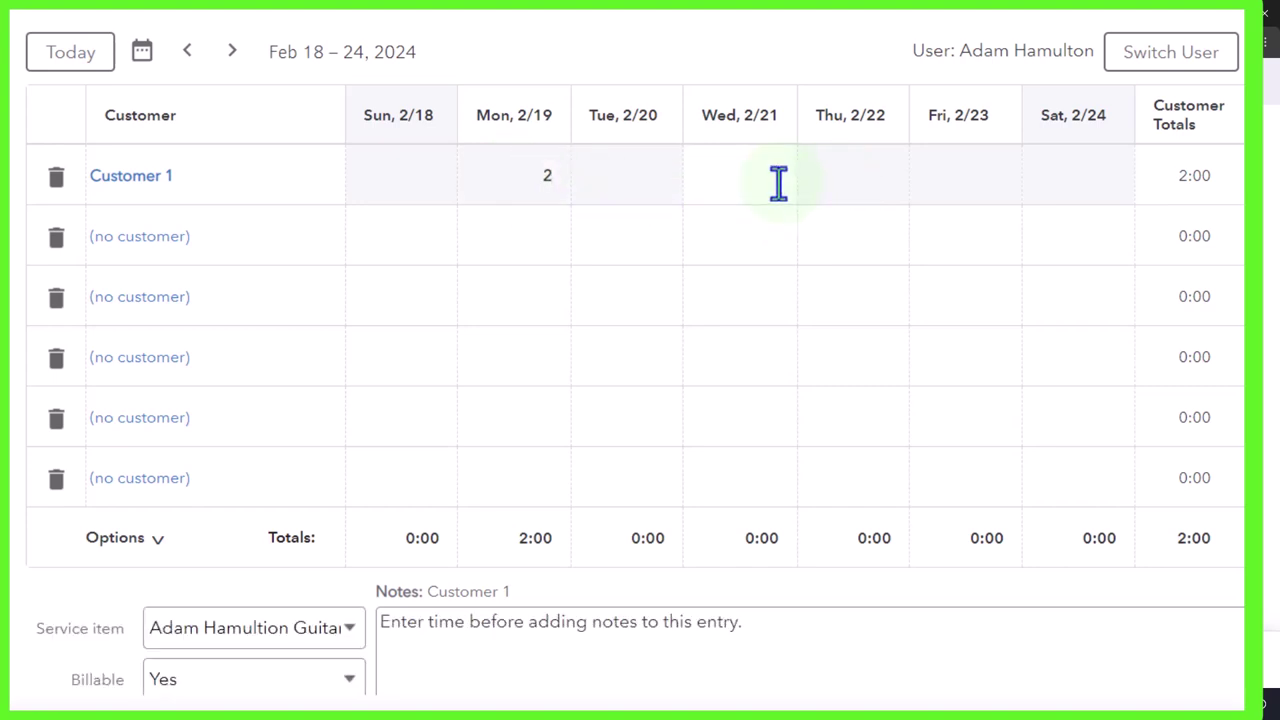
{"action": "type", "text": "2:00"}
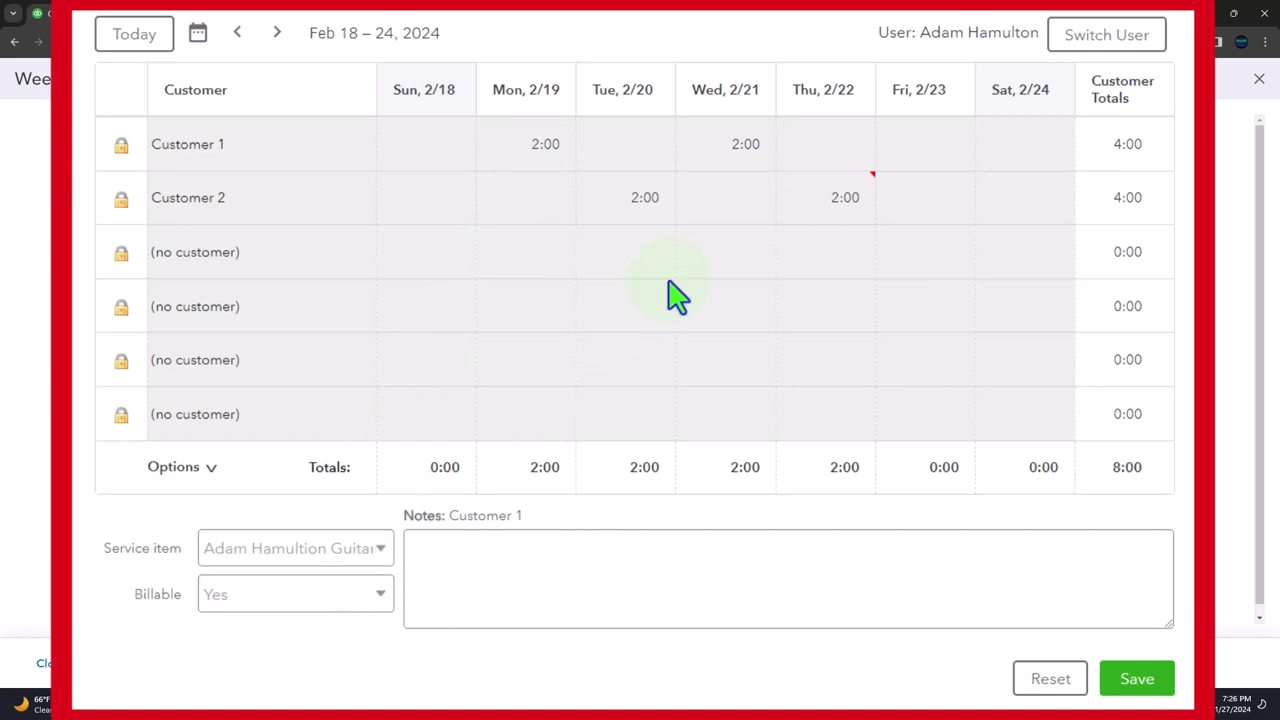
{"action": "left_click", "coordinate": [732, 147]}
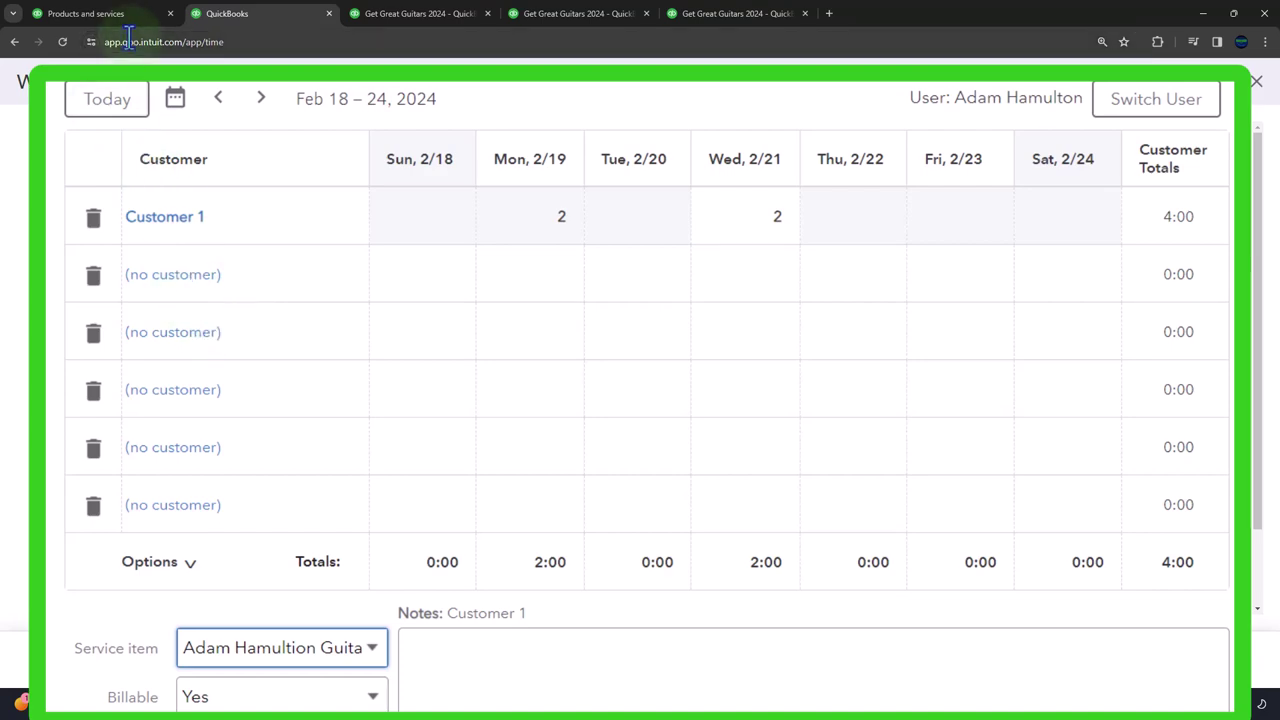
Assign Customer 2 to the timesheet's second row.
{"action": "left_click", "coordinate": [170, 285]}
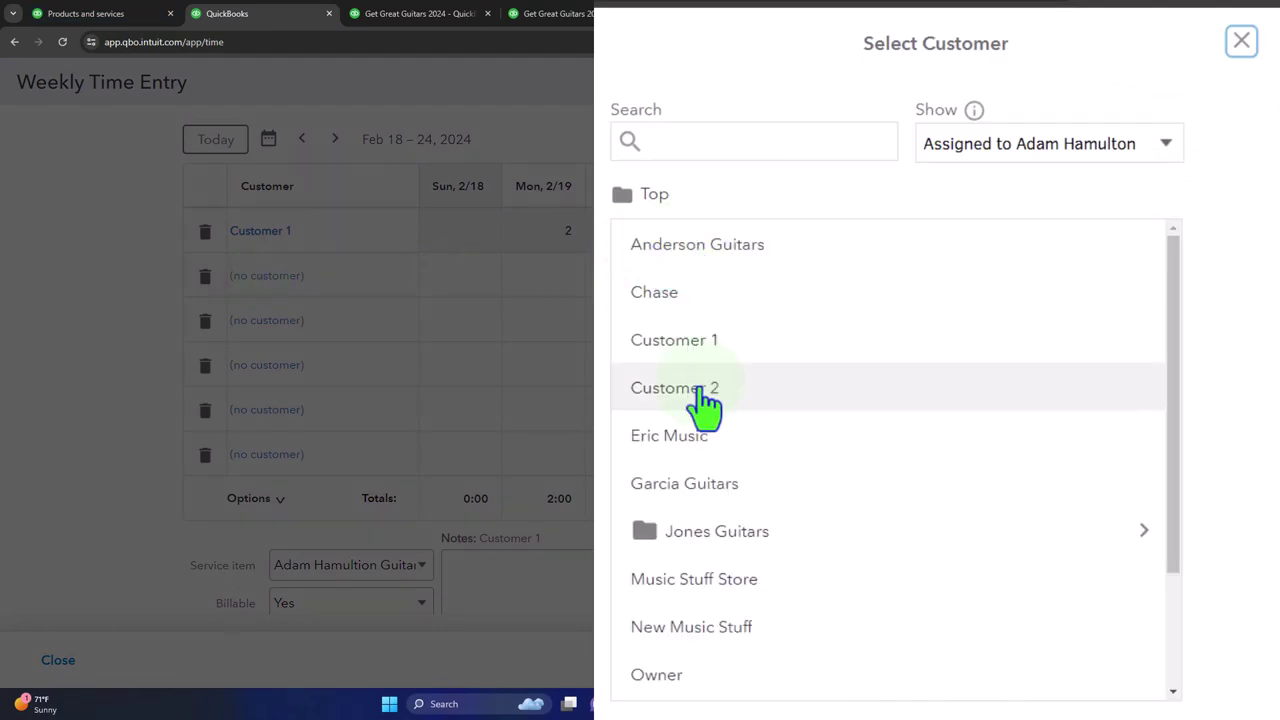
{"action": "left_click", "coordinate": [700, 393]}
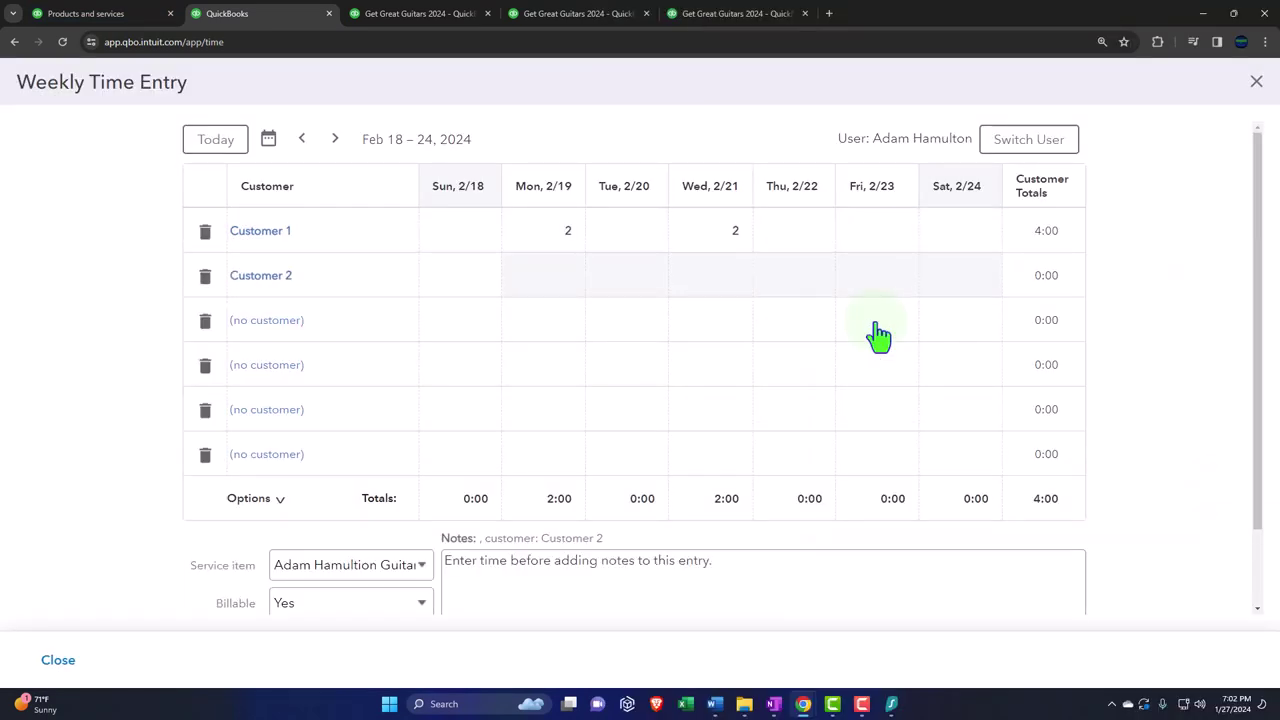
{"action": "left_click", "coordinate": [90, 14]}
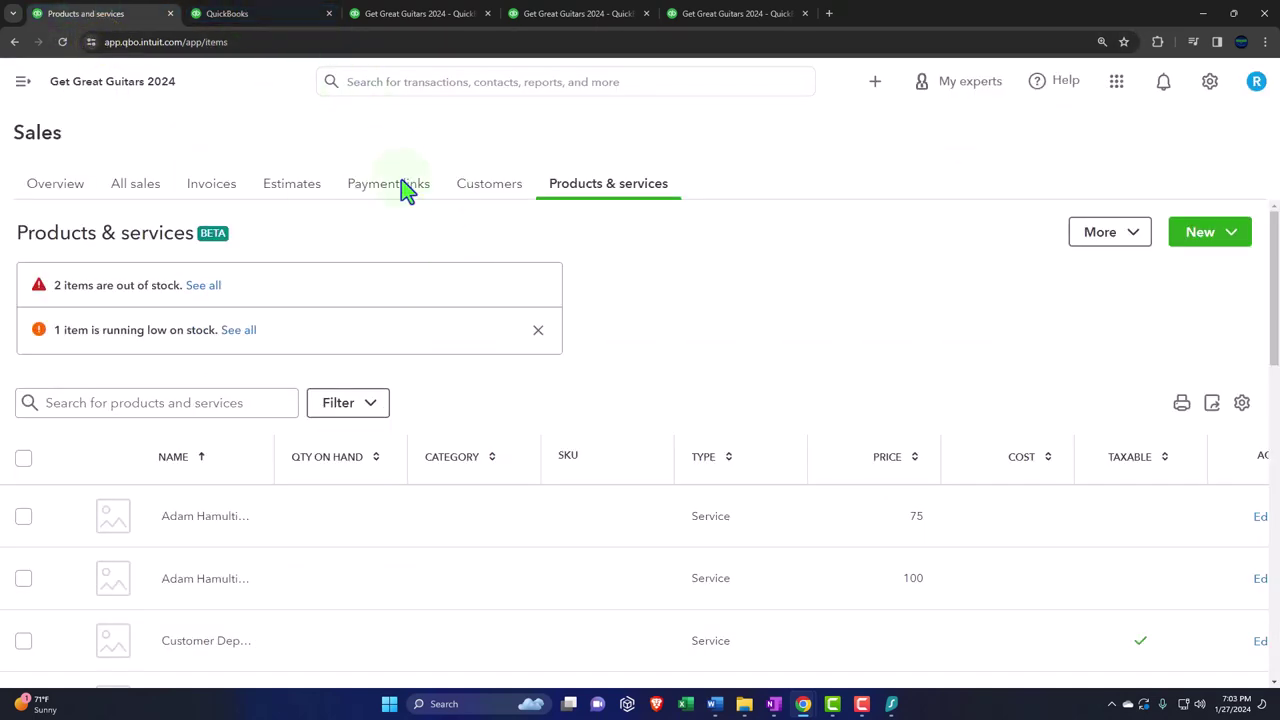
{"action": "left_click", "coordinate": [467, 192]}
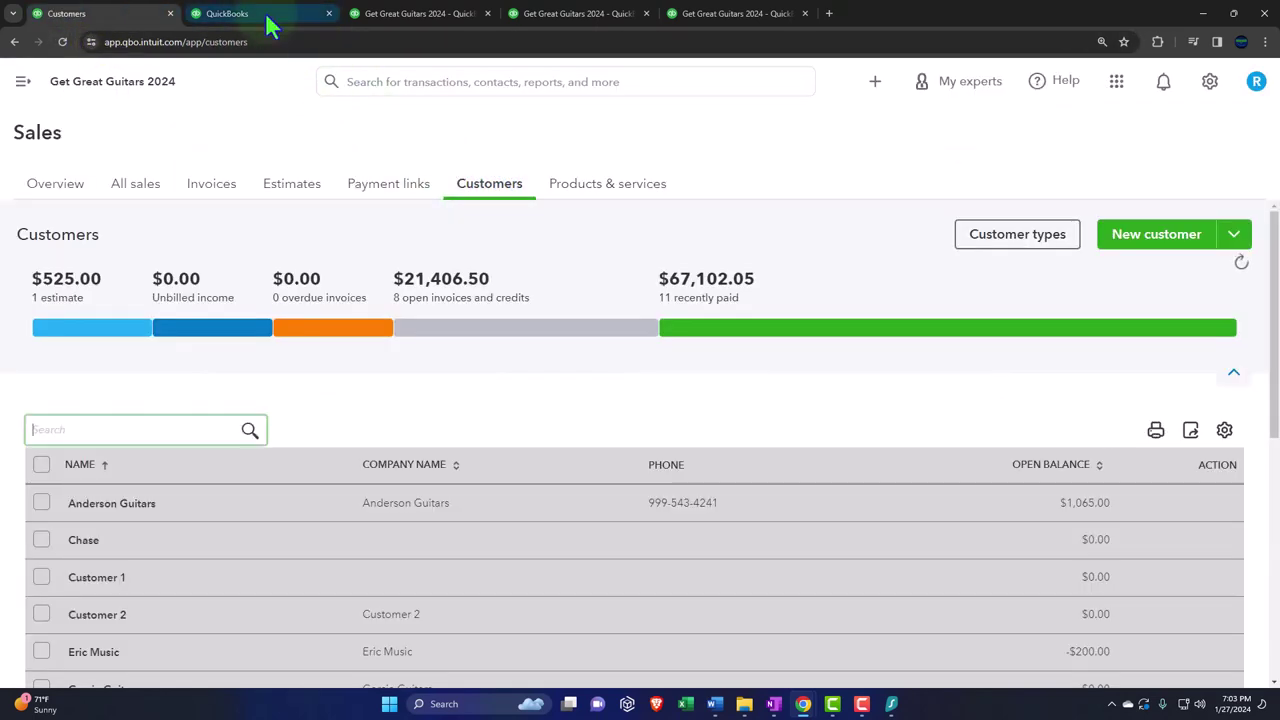
{"action": "left_click", "coordinate": [271, 18]}
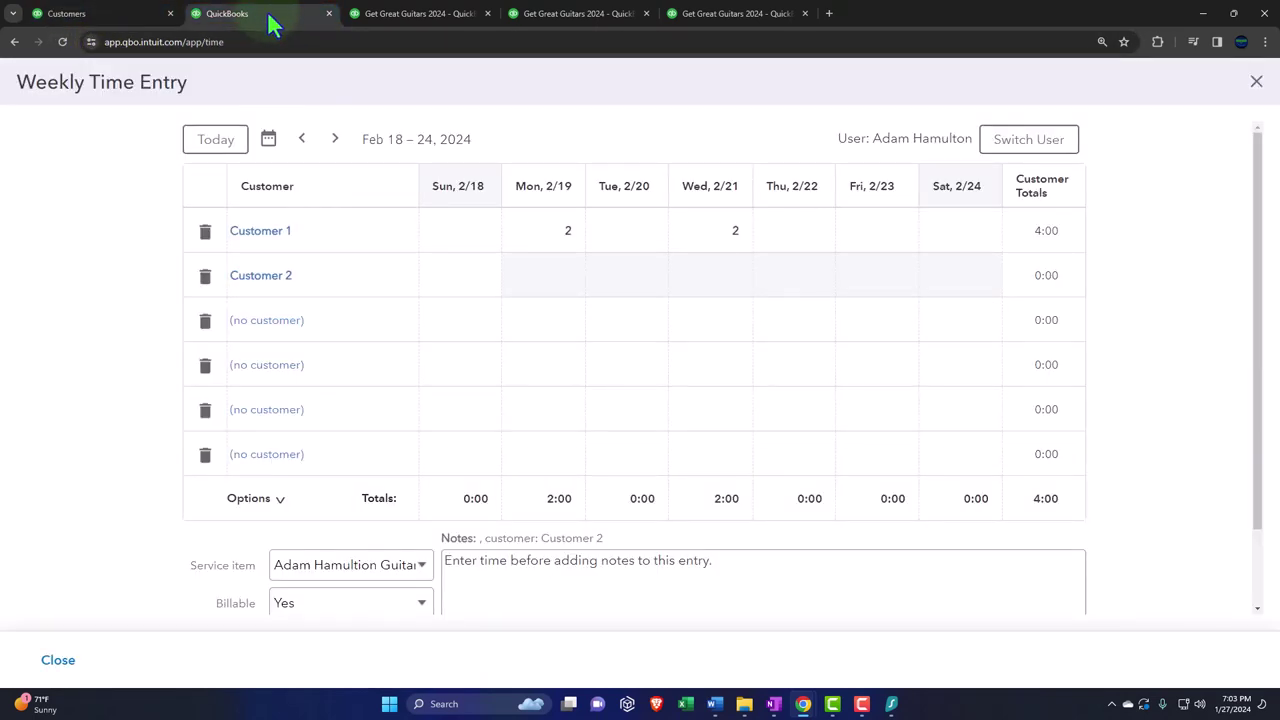
{"action": "left_click", "coordinate": [515, 277]}
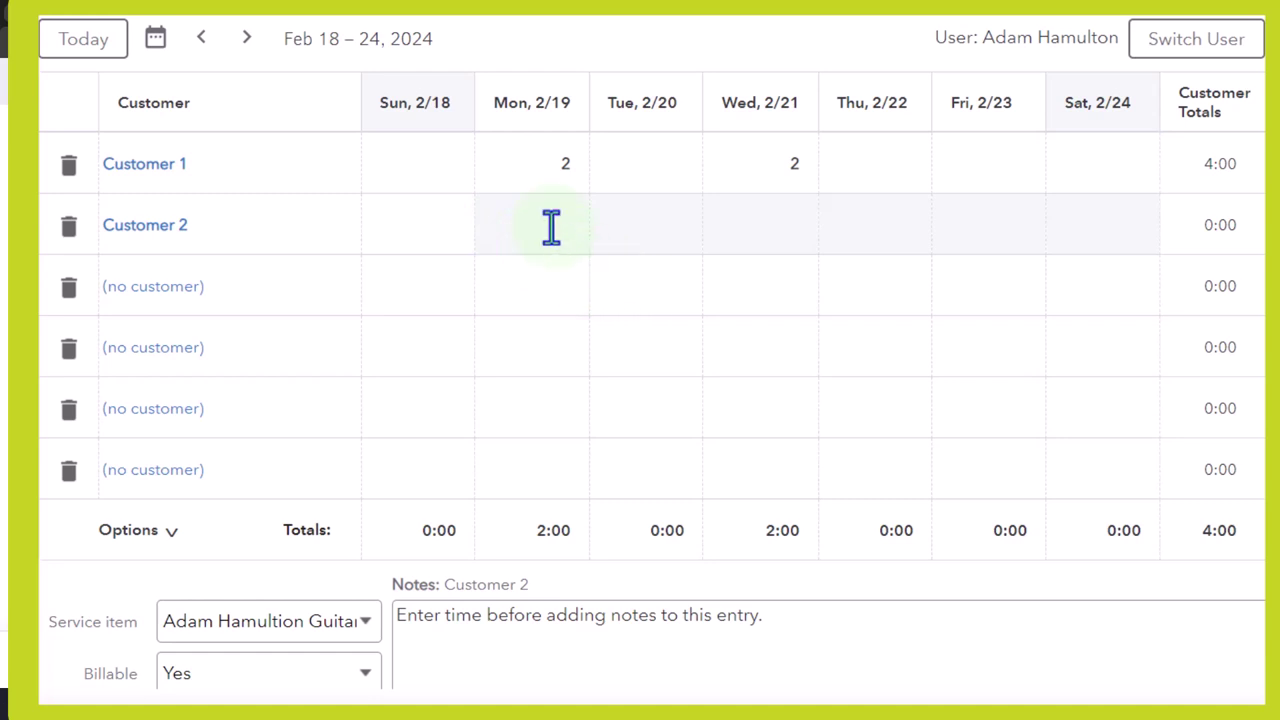
Enter 2 hours for Customer 2 on Tue 2/20 and Thu 2/22.
{"action": "left_click", "coordinate": [642, 223]}
{"action": "type", "text": "2"}
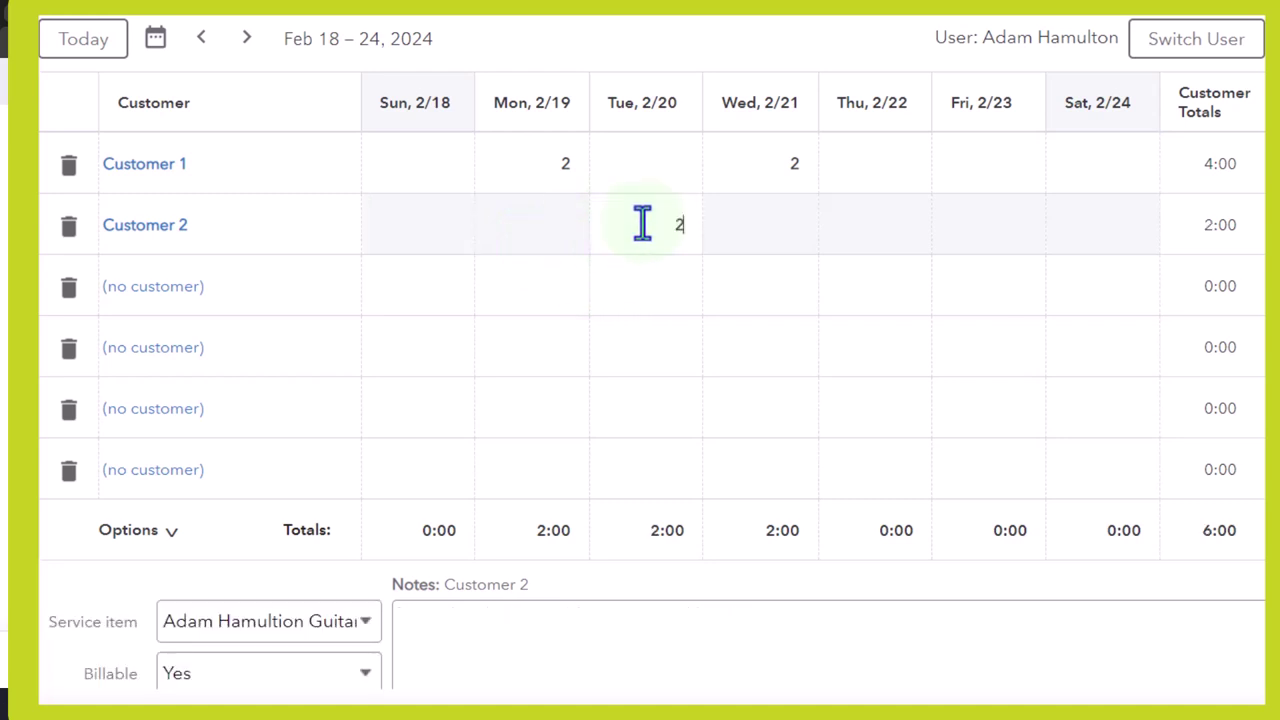
{"action": "left_click", "coordinate": [852, 218]}
{"action": "type", "text": "2"}
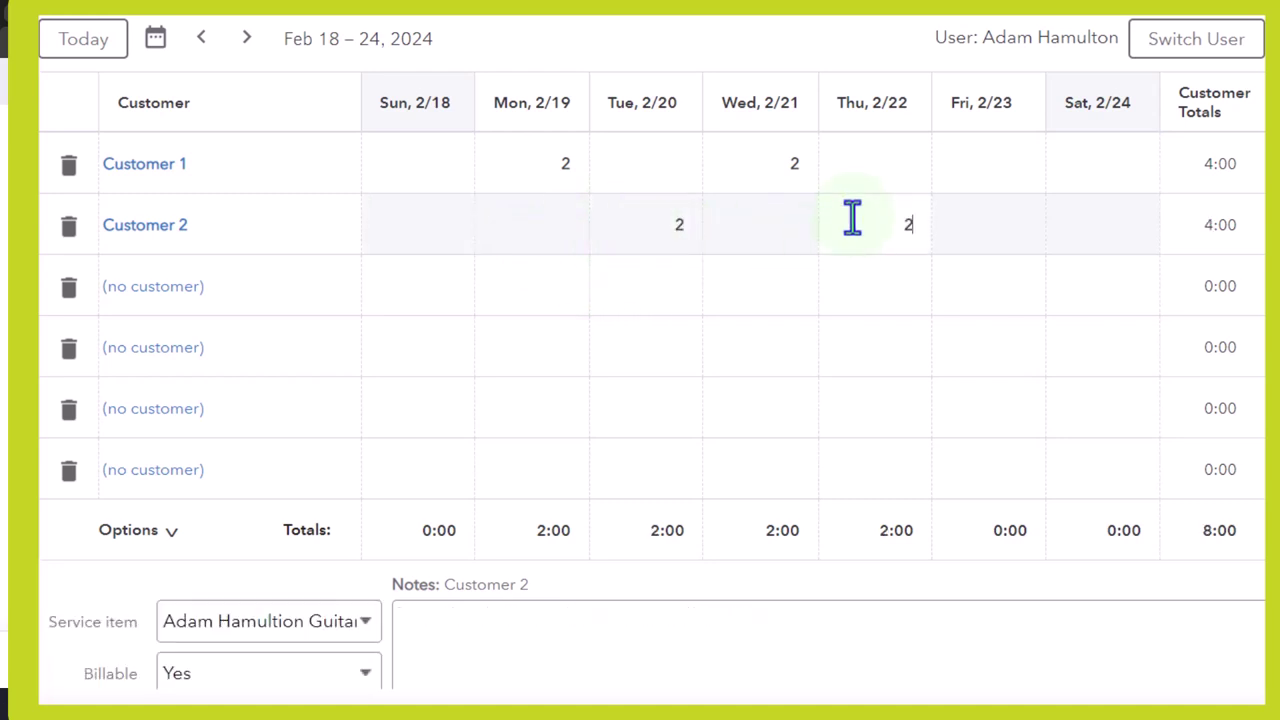
{"action": "key", "text": "Tab"}
Add a guitar-lessons note crediting the employee and save the week's time.
{"action": "scroll", "coordinate": [60, 466], "scroll_direction": "down", "scroll_amount": 1}
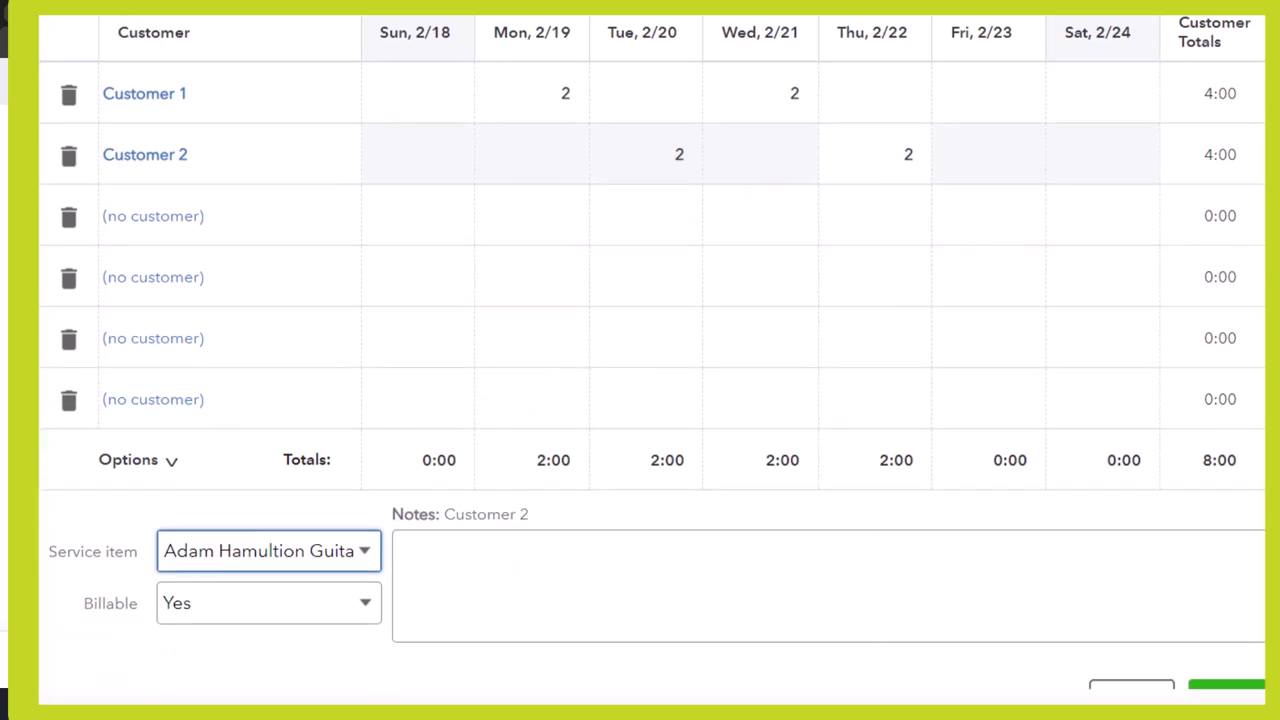
{"action": "left_click", "coordinate": [474, 558]}
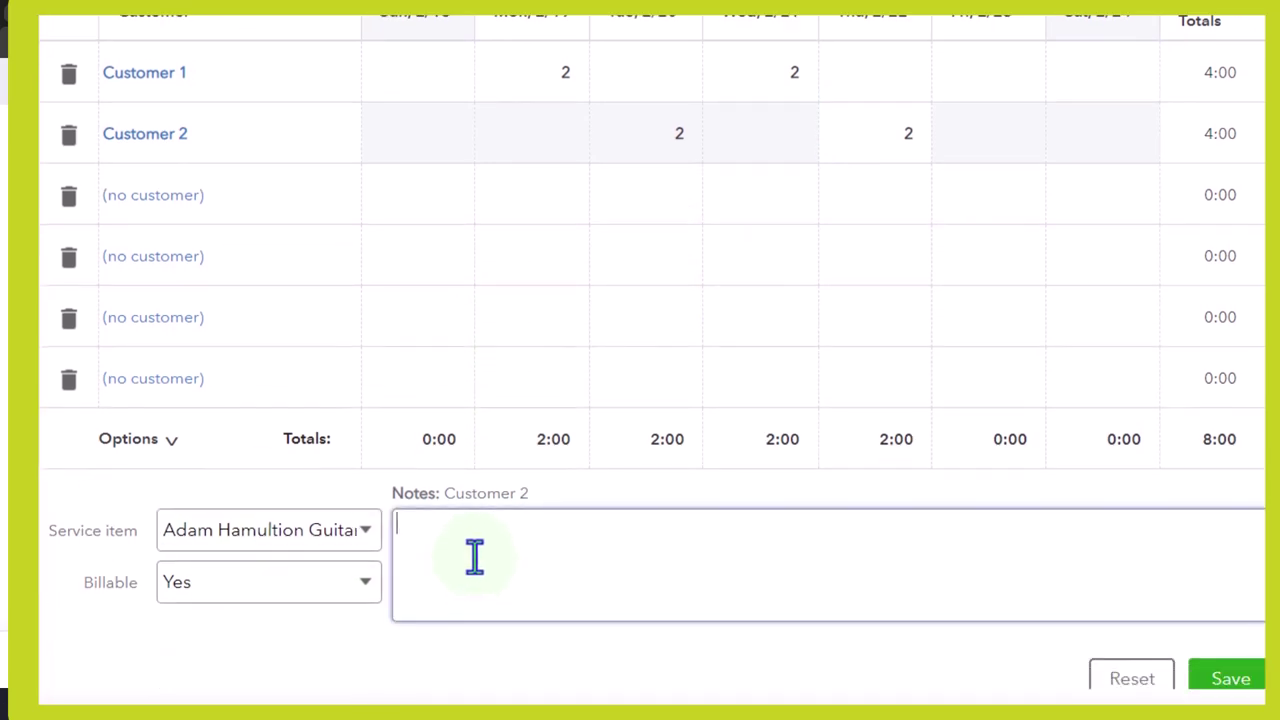
{"action": "type", "text": "Guitar lessons from Adam"}
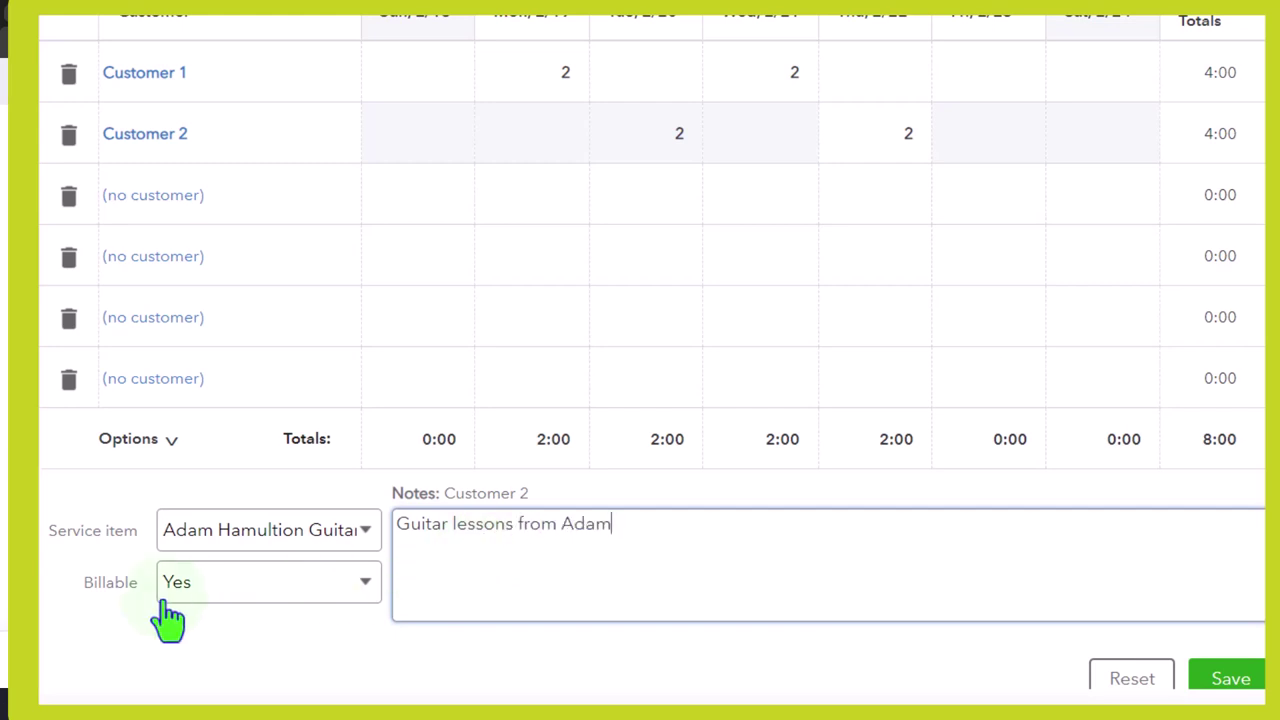
{"action": "scroll", "coordinate": [650, 350], "scroll_direction": "up", "scroll_amount": 1}
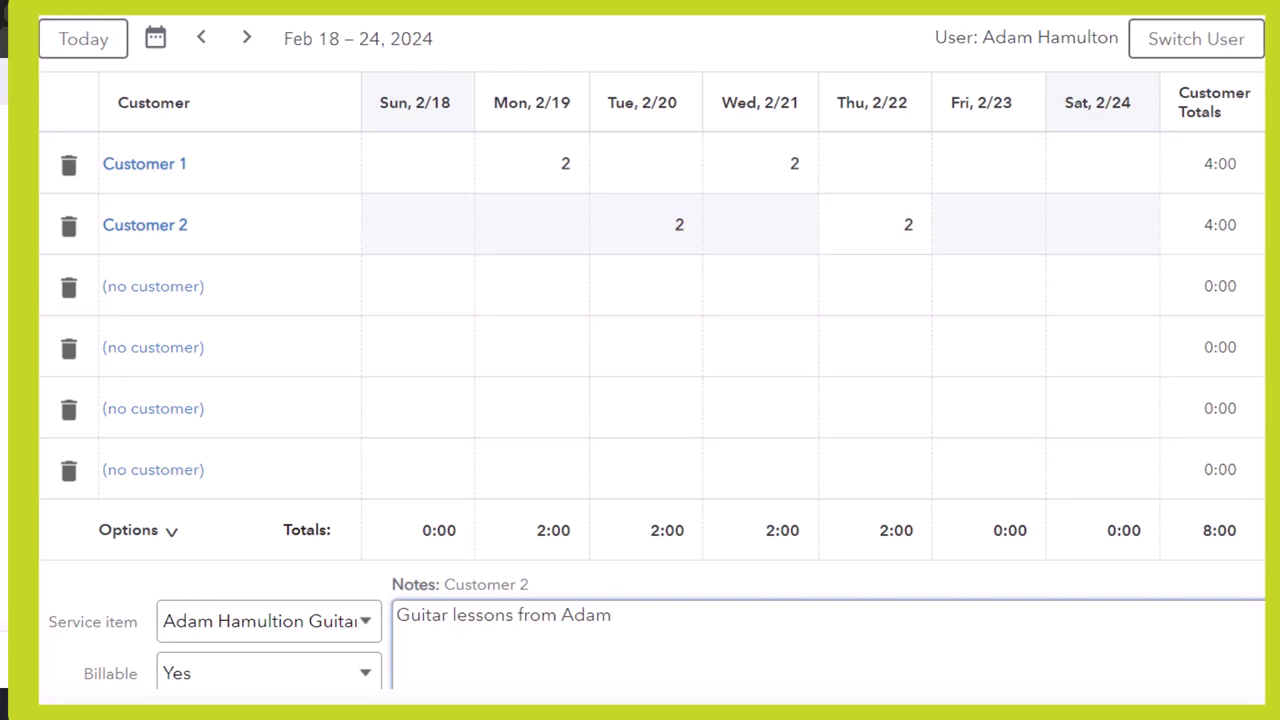
{"action": "scroll", "coordinate": [650, 350], "scroll_direction": "down", "scroll_amount": 1}
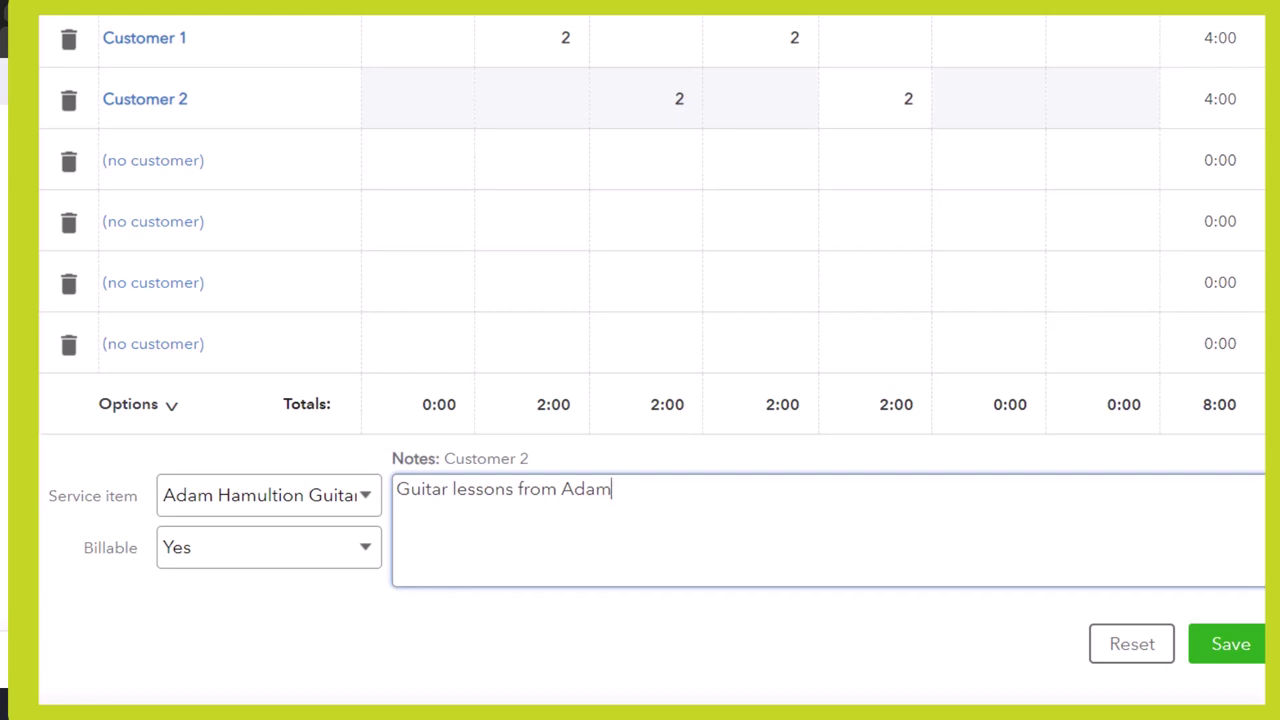
{"action": "left_click", "coordinate": [1055, 590]}
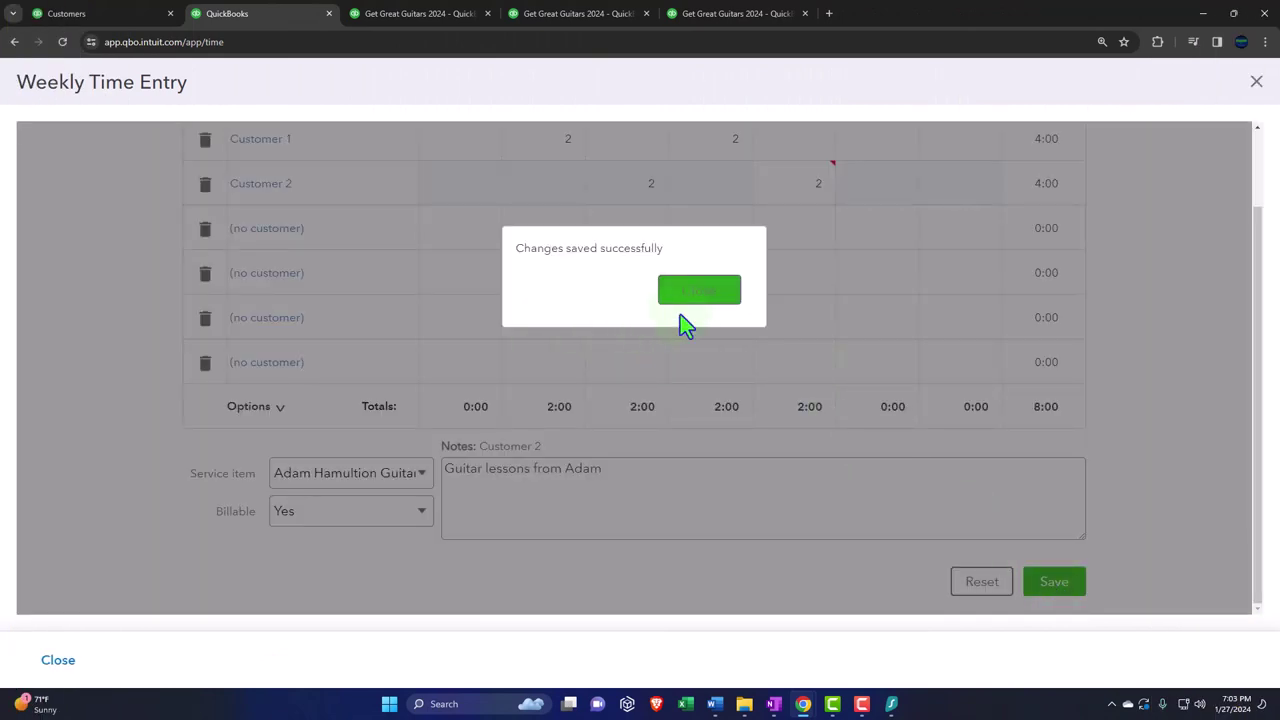
Dismiss the save confirmation and close the weekly time entry grid.
{"action": "left_click", "coordinate": [704, 296]}
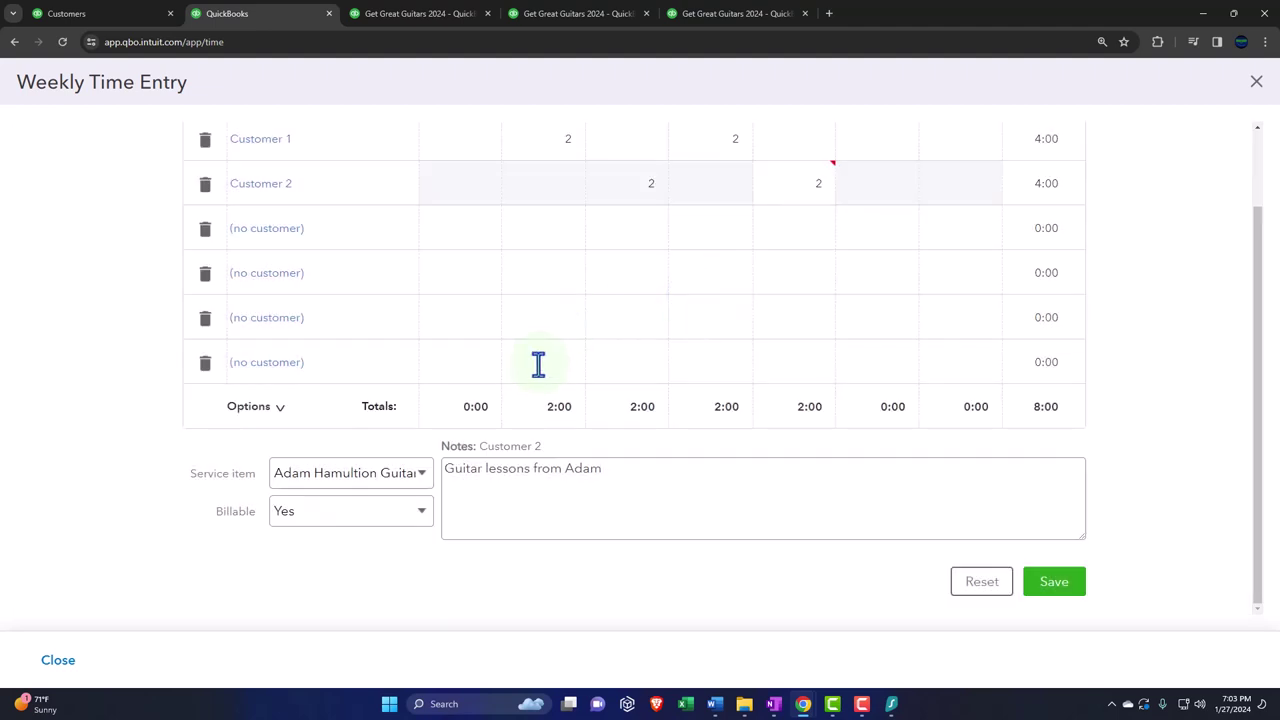
{"action": "scroll", "coordinate": [515, 402], "scroll_direction": "up", "scroll_amount": 1}
{"action": "scroll", "coordinate": [720, 486], "scroll_direction": "down", "scroll_amount": 1}
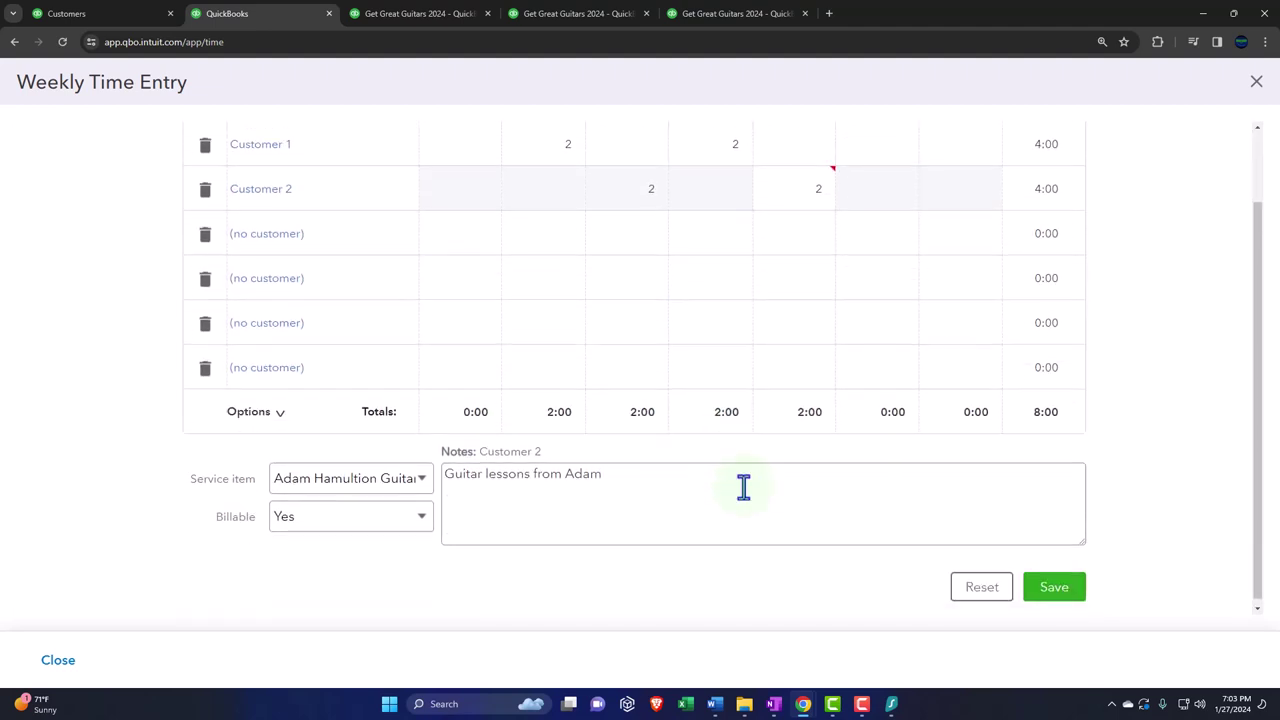
{"action": "scroll", "coordinate": [1108, 213], "scroll_direction": "up", "scroll_amount": 1}
{"action": "left_click", "coordinate": [1256, 81]}
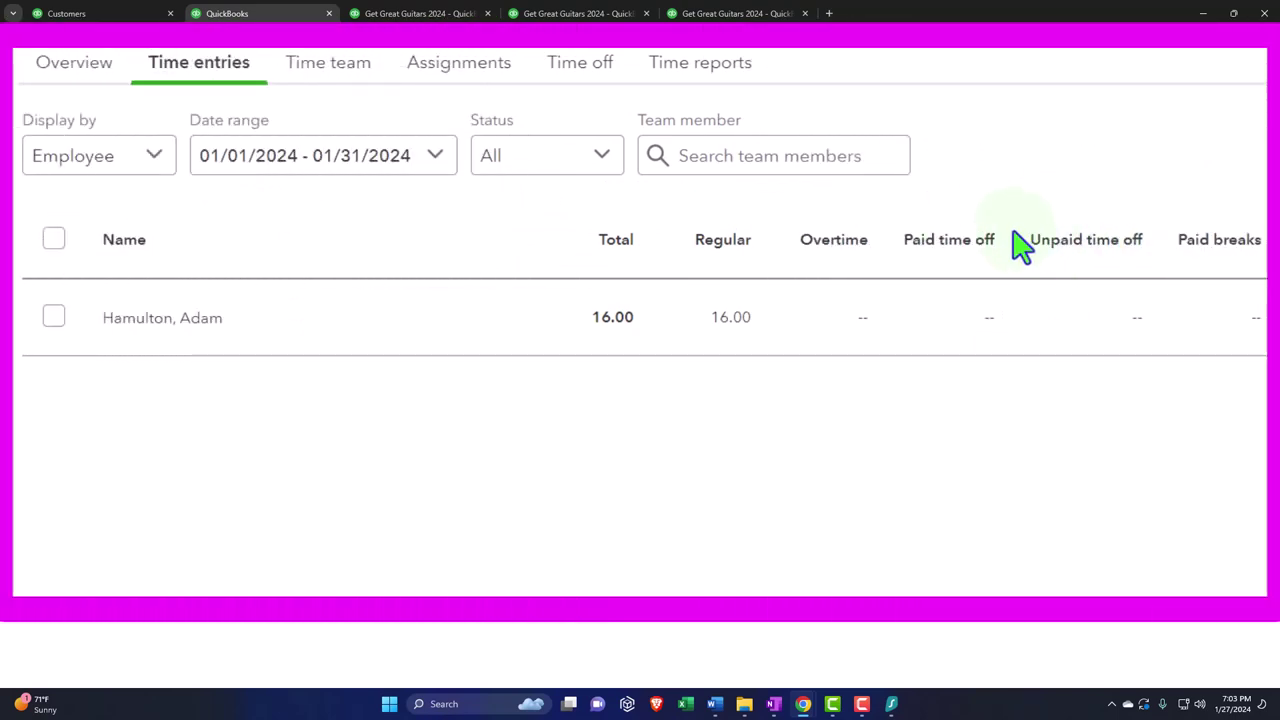
Set the time entries date range to Custom, 01/01/2024 through 02/29/2024.
{"action": "left_click", "coordinate": [440, 160]}
{"action": "left_click", "coordinate": [343, 510]}
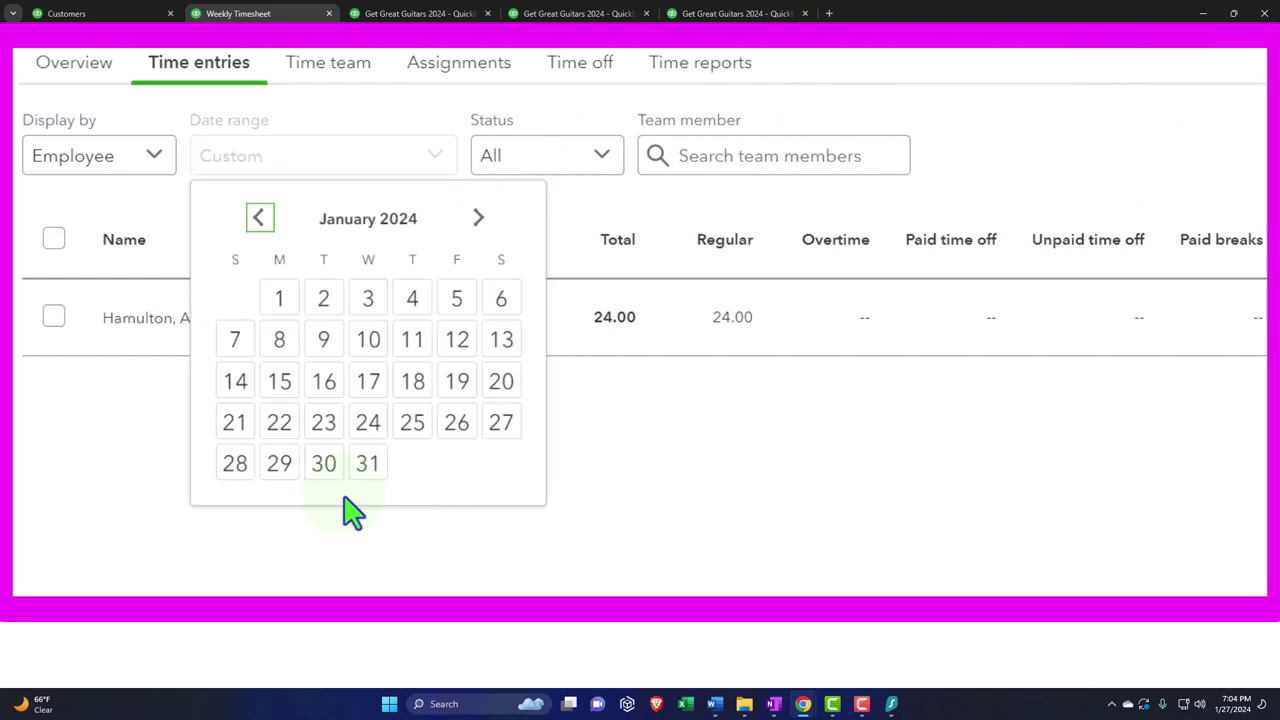
{"action": "left_click", "coordinate": [279, 298]}
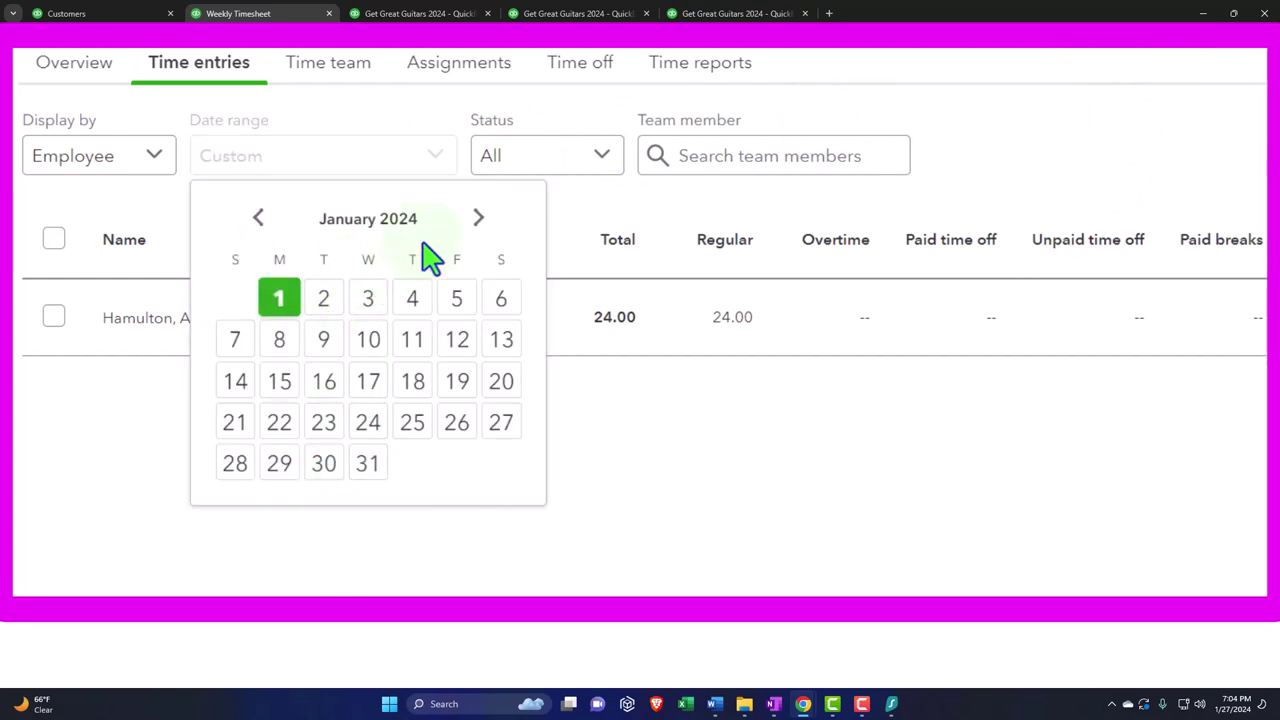
{"action": "left_click", "coordinate": [478, 218]}
{"action": "left_click", "coordinate": [412, 463]}
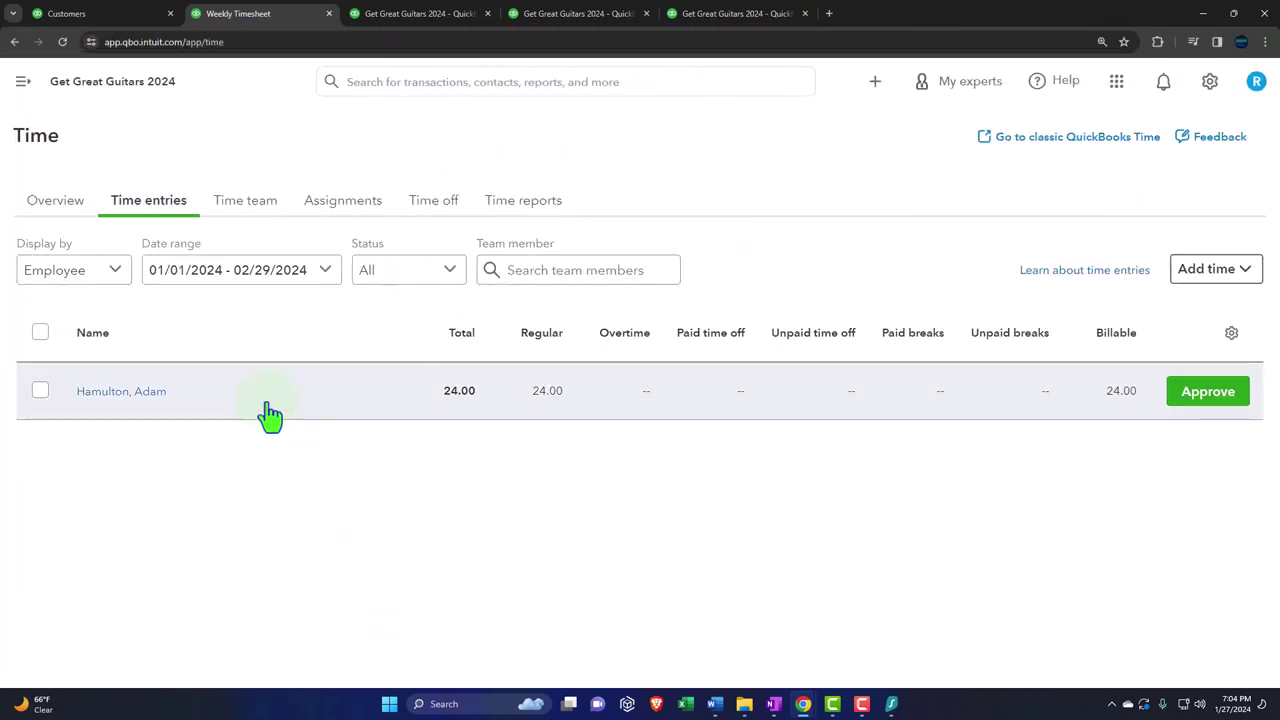
{"action": "left_click", "coordinate": [152, 393]}
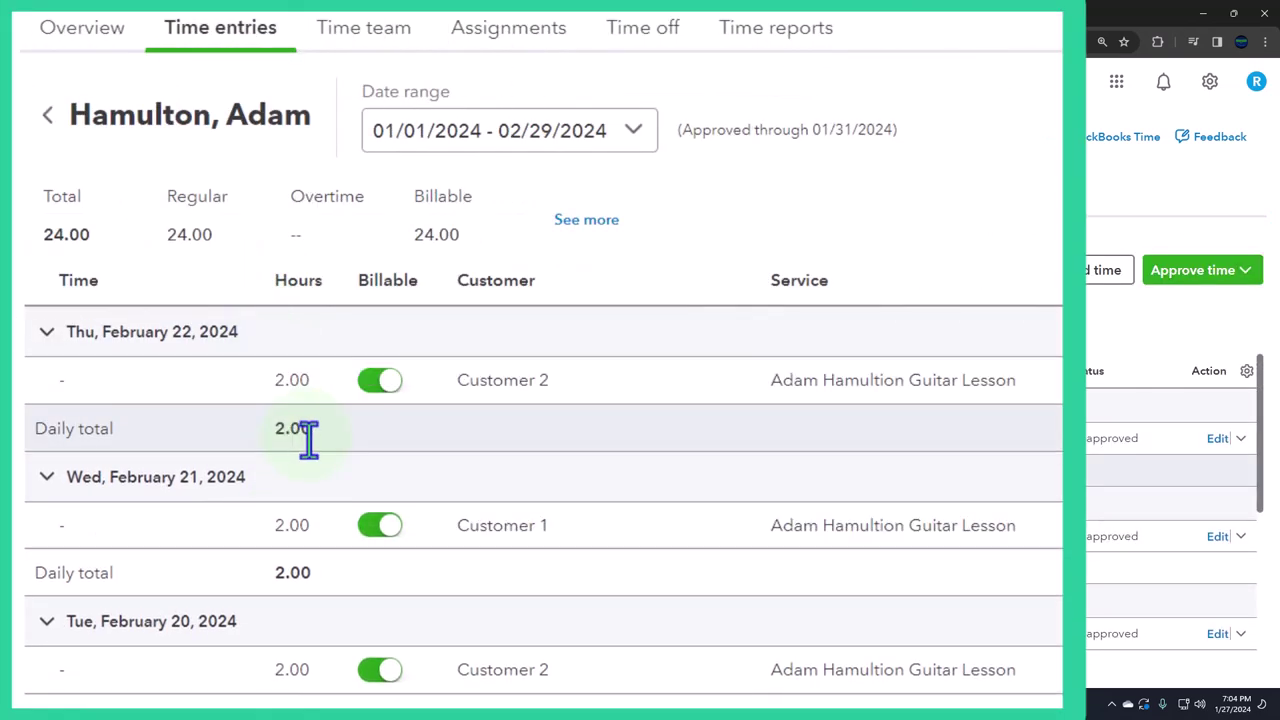
{"action": "key", "text": "ctrl+minus"}
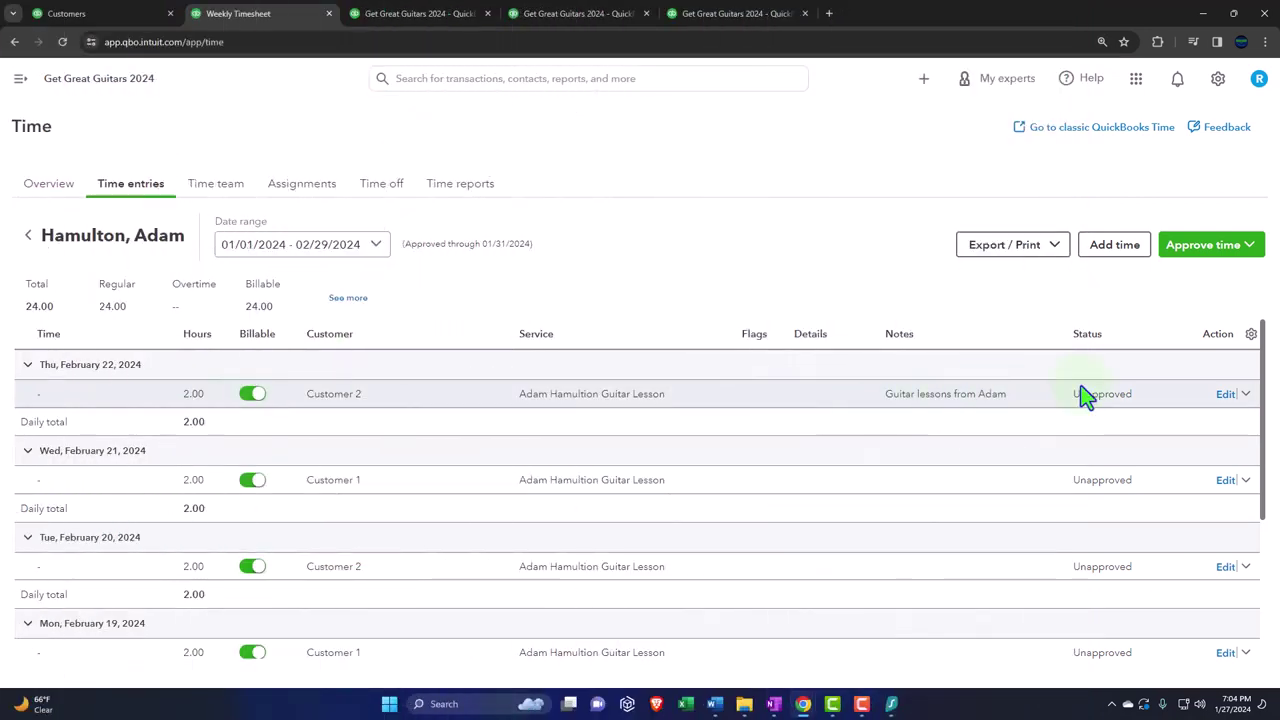
{"action": "scroll", "coordinate": [1090, 398], "scroll_direction": "down", "scroll_amount": 1}
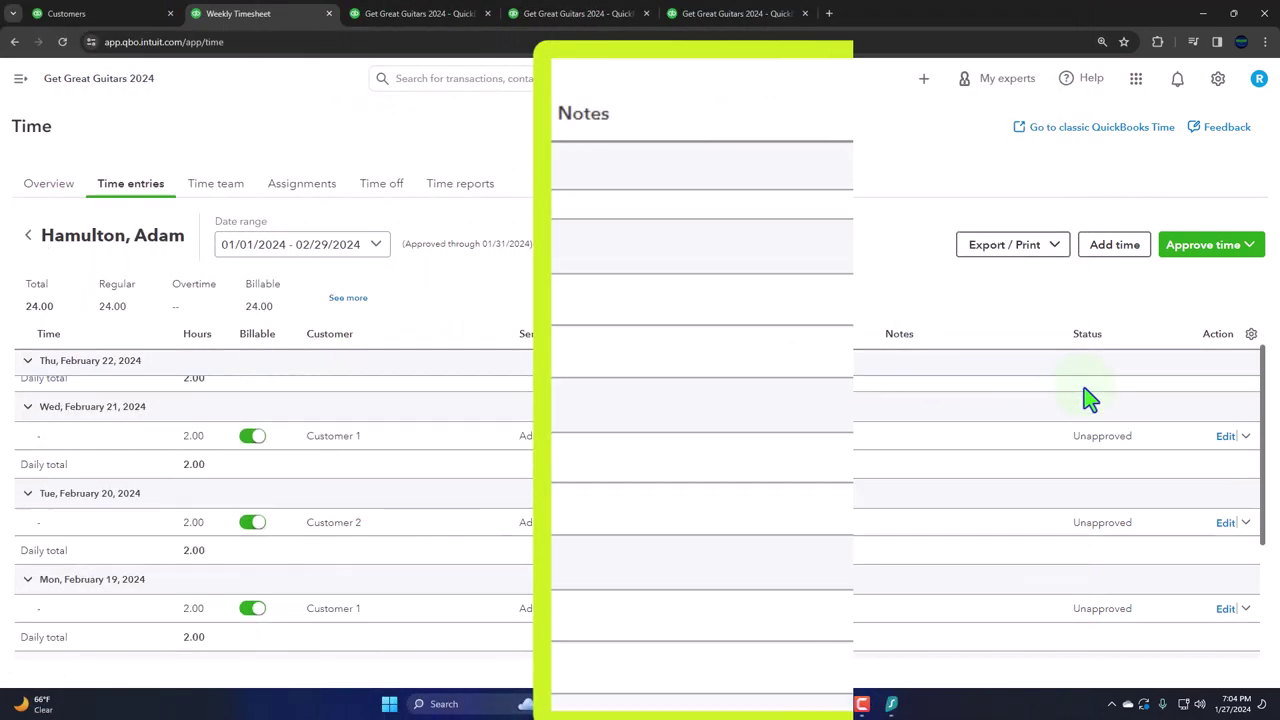
{"action": "scroll", "coordinate": [1090, 398], "scroll_direction": "down", "scroll_amount": 1}
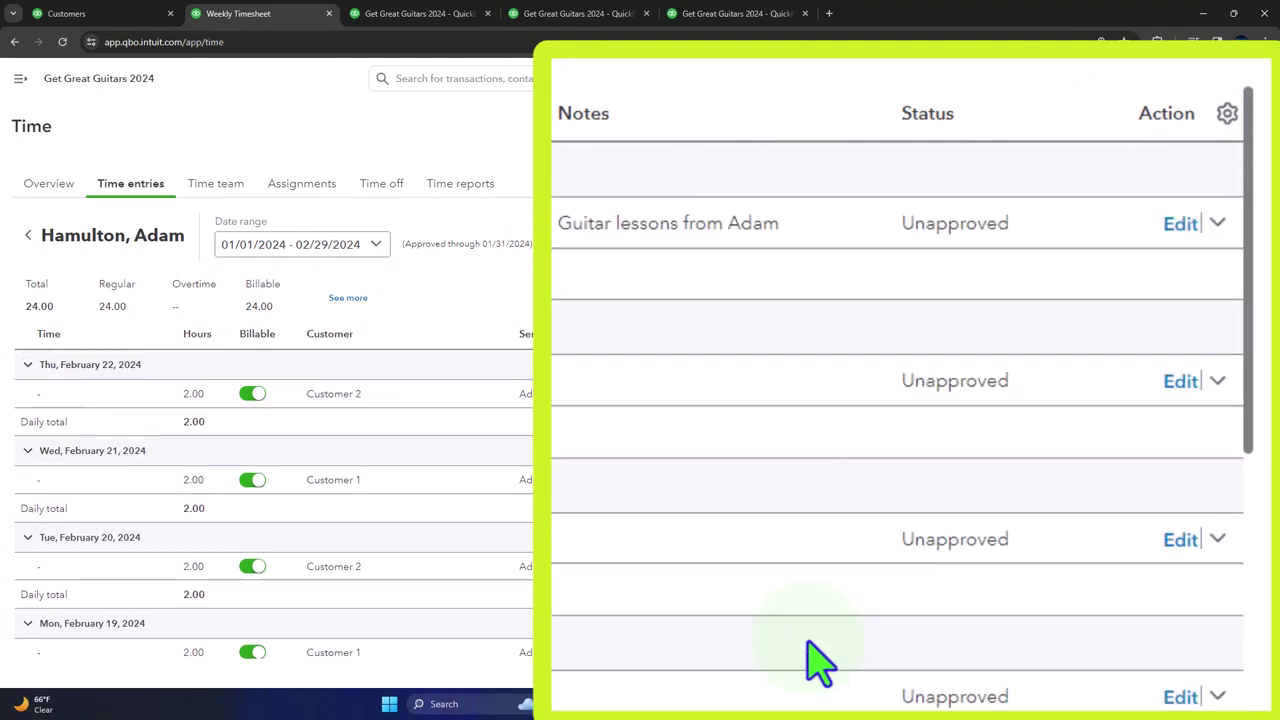
{"action": "scroll", "coordinate": [820, 660], "scroll_direction": "down", "scroll_amount": 3}
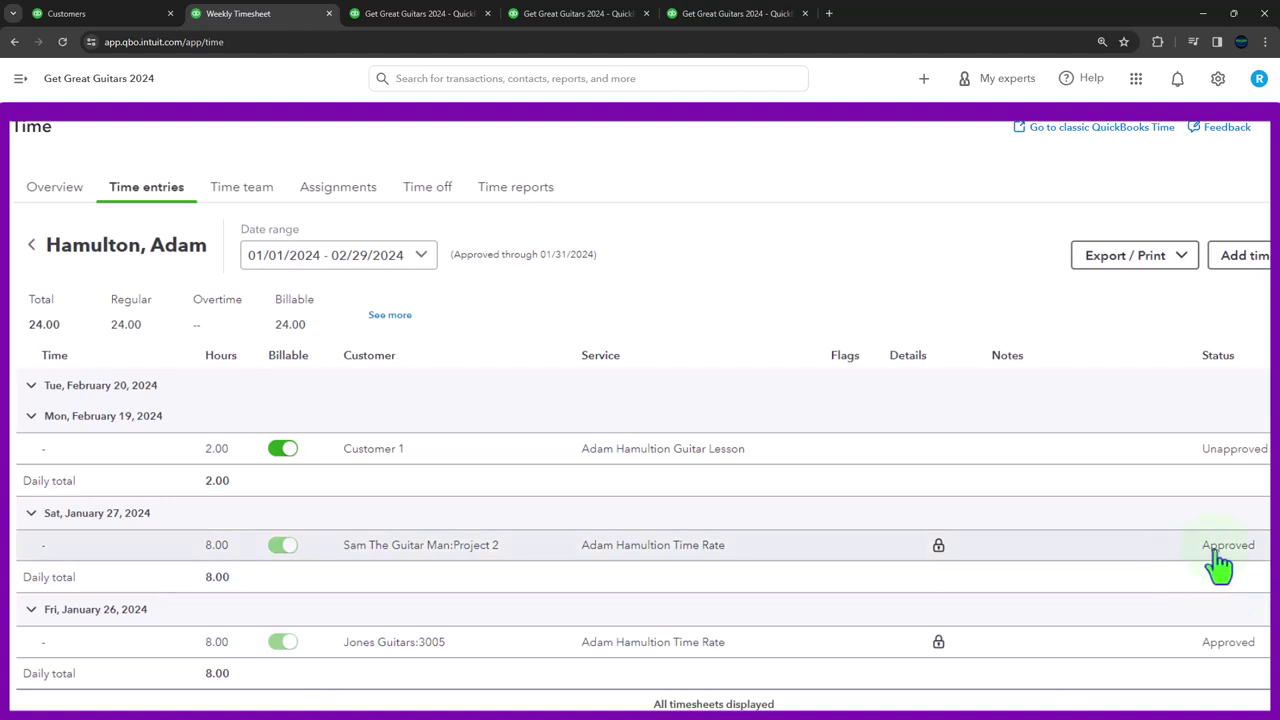
{"action": "scroll", "coordinate": [1222, 565], "scroll_direction": "up", "scroll_amount": 2}
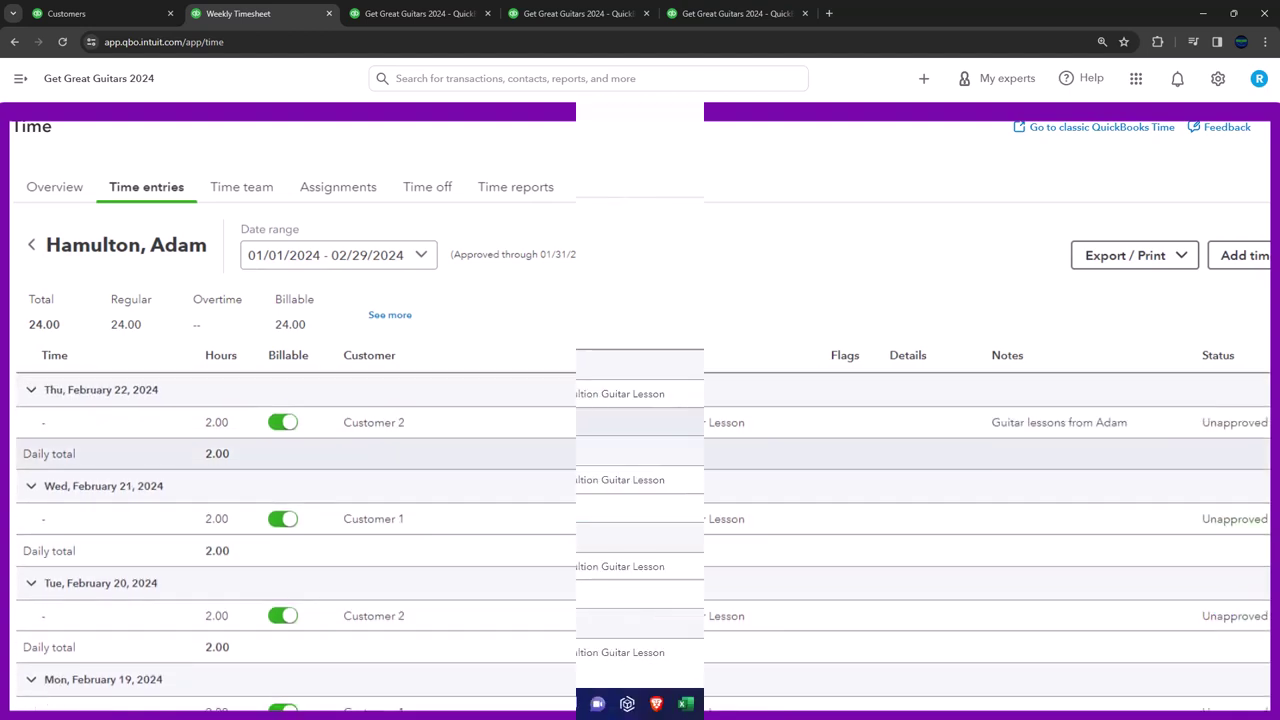
{"action": "left_click", "coordinate": [1225, 394]}
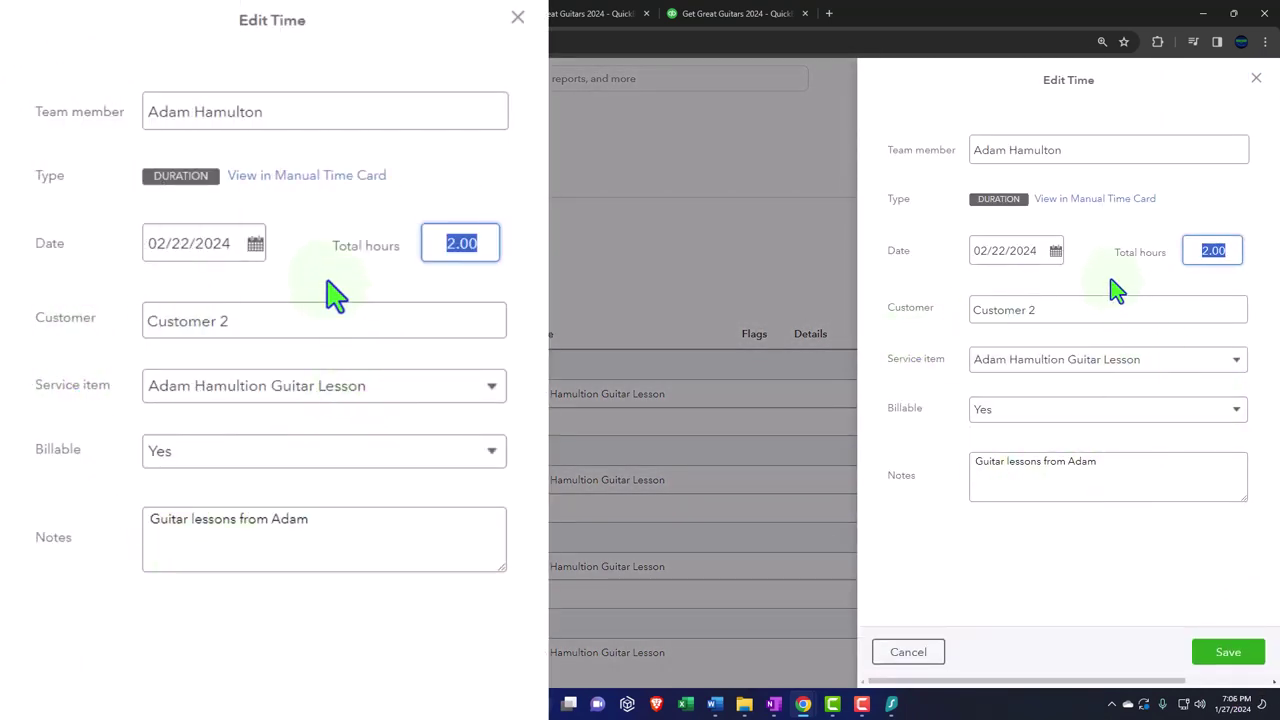
{"action": "left_click", "coordinate": [1085, 205]}
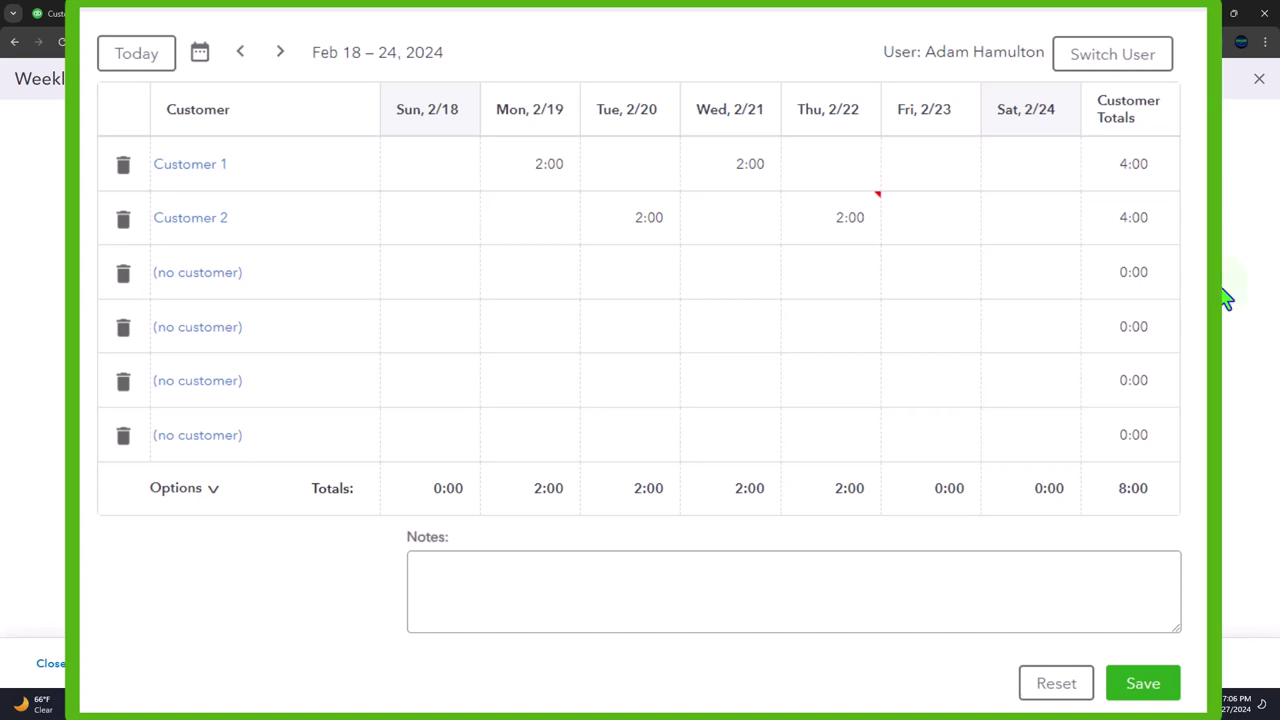
{"action": "left_click", "coordinate": [1259, 80]}
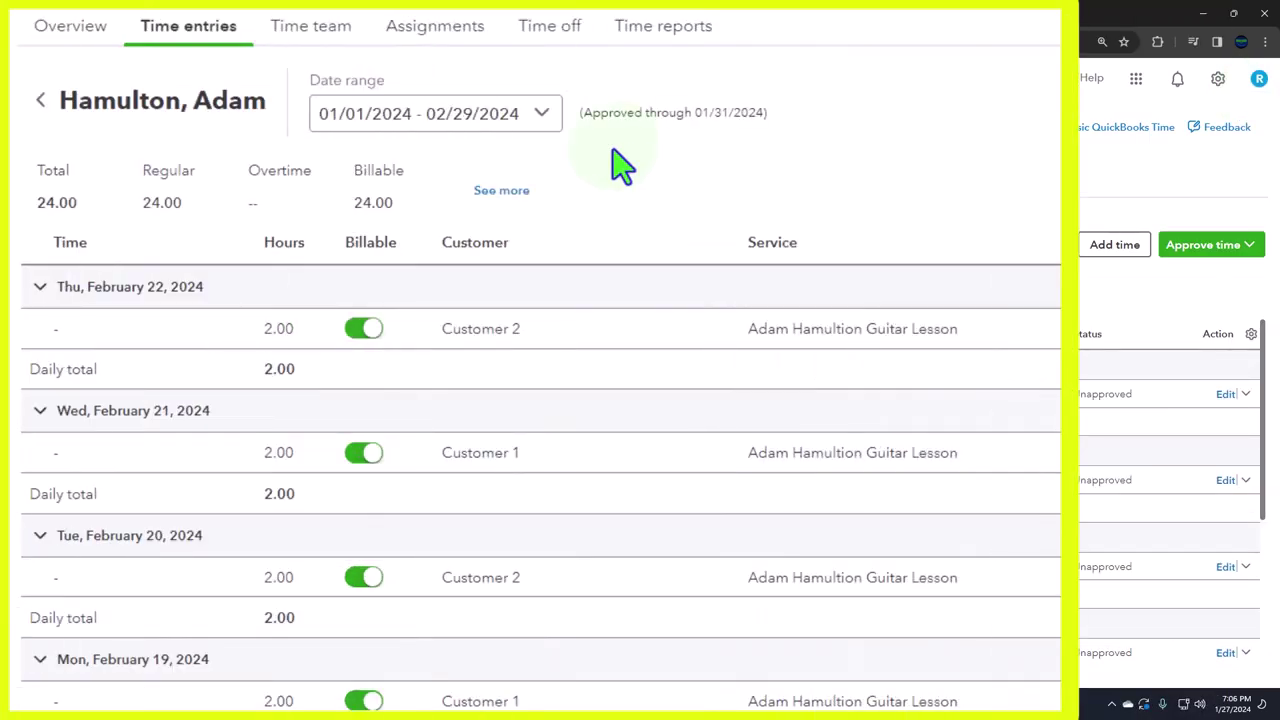
{"action": "left_click", "coordinate": [44, 106]}
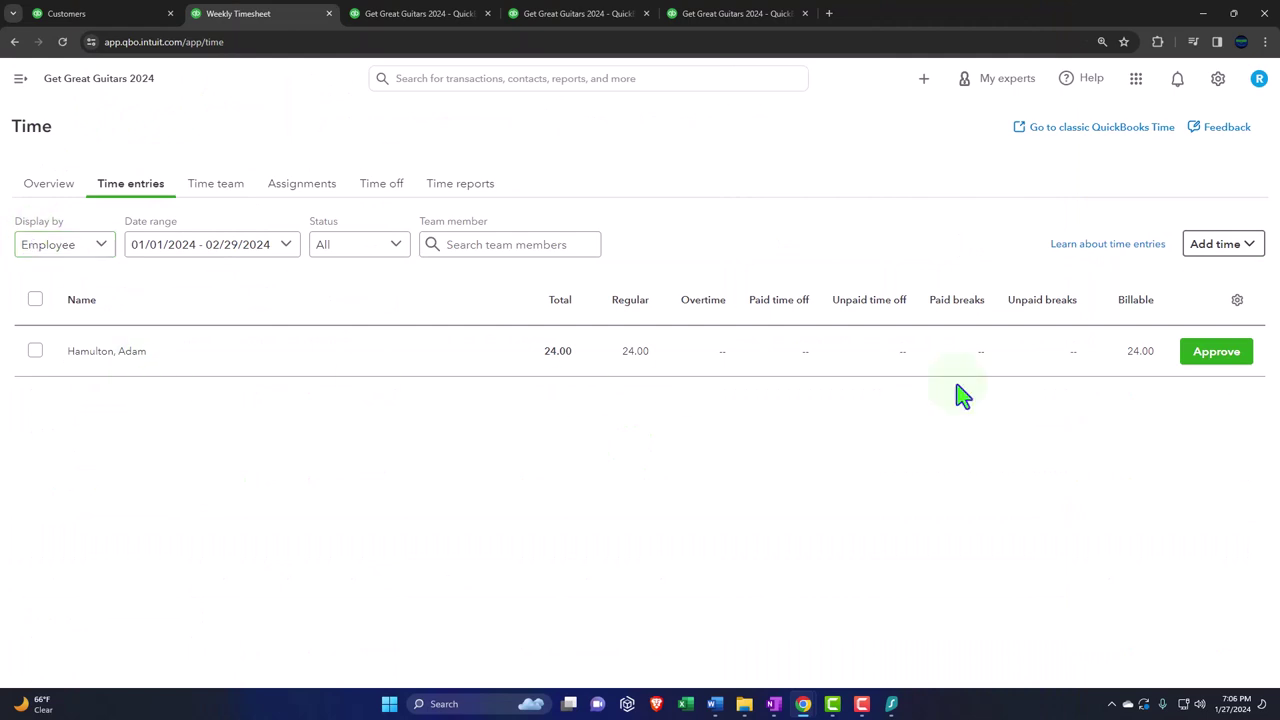
Approve and lock the employee's 24.00 hours through 02/29/2024.
{"action": "left_click", "coordinate": [1207, 355]}
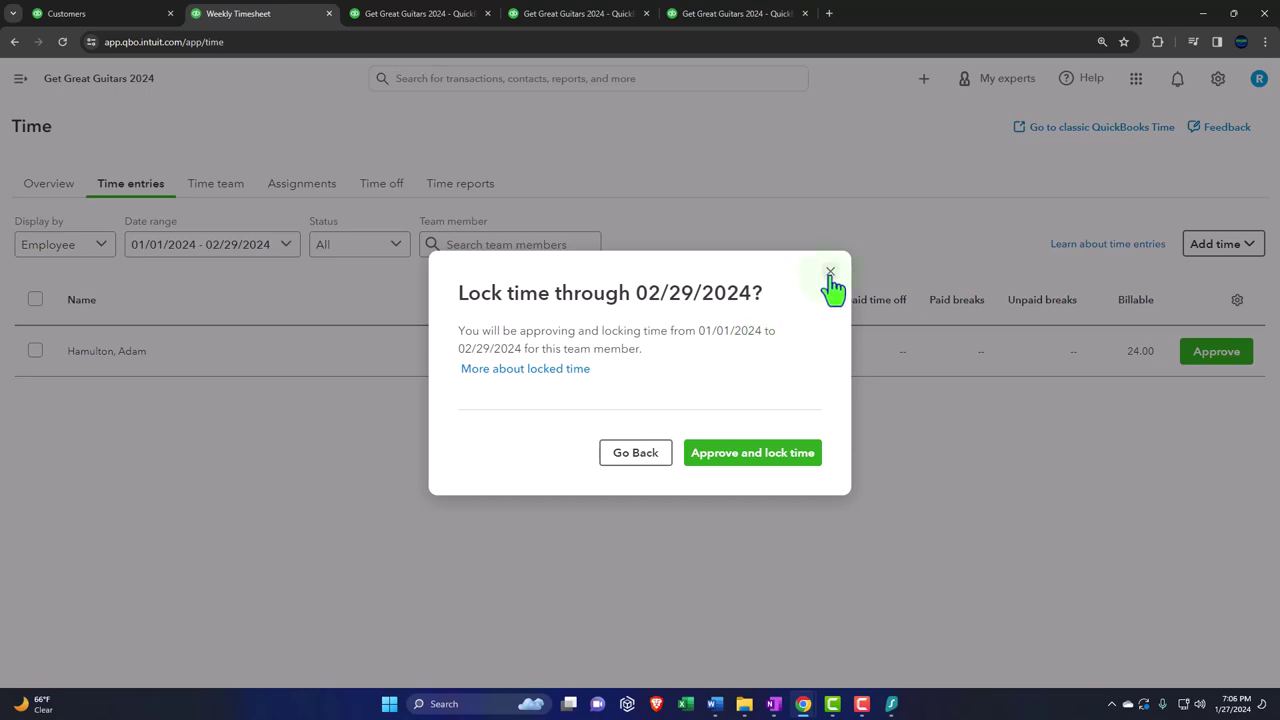
{"action": "left_click", "coordinate": [773, 458]}
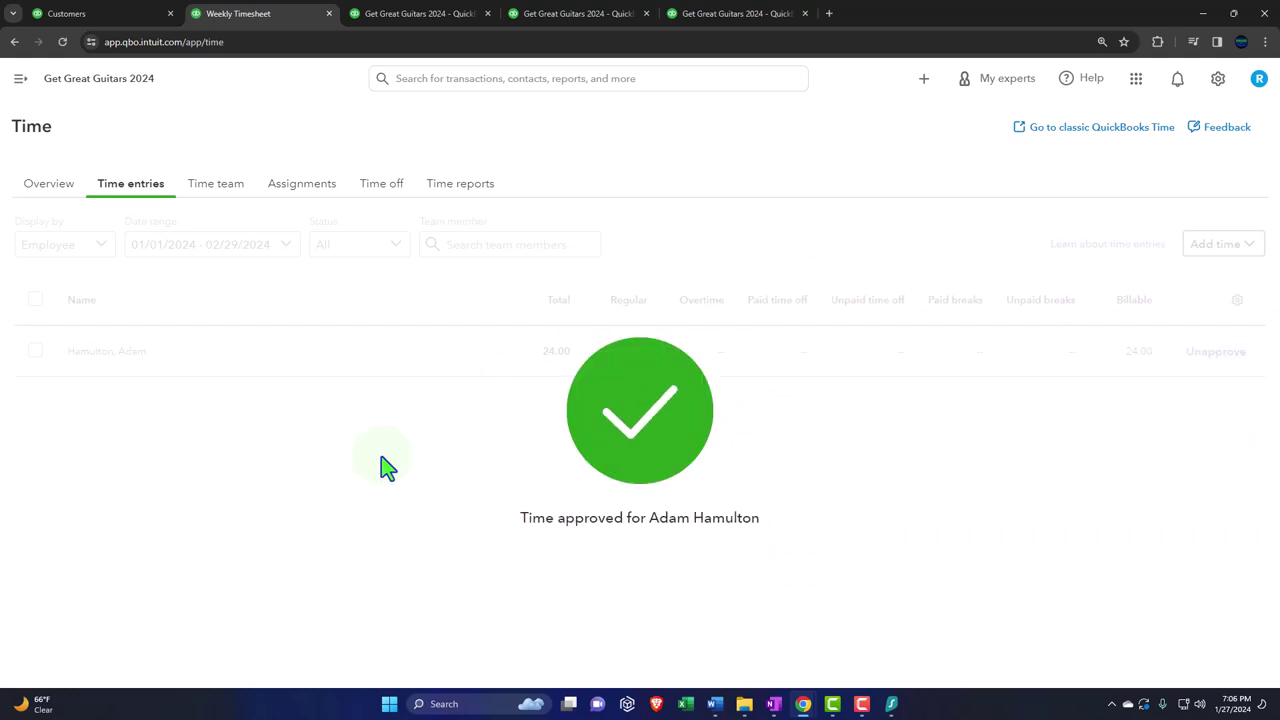
{"action": "left_click", "coordinate": [21, 80]}
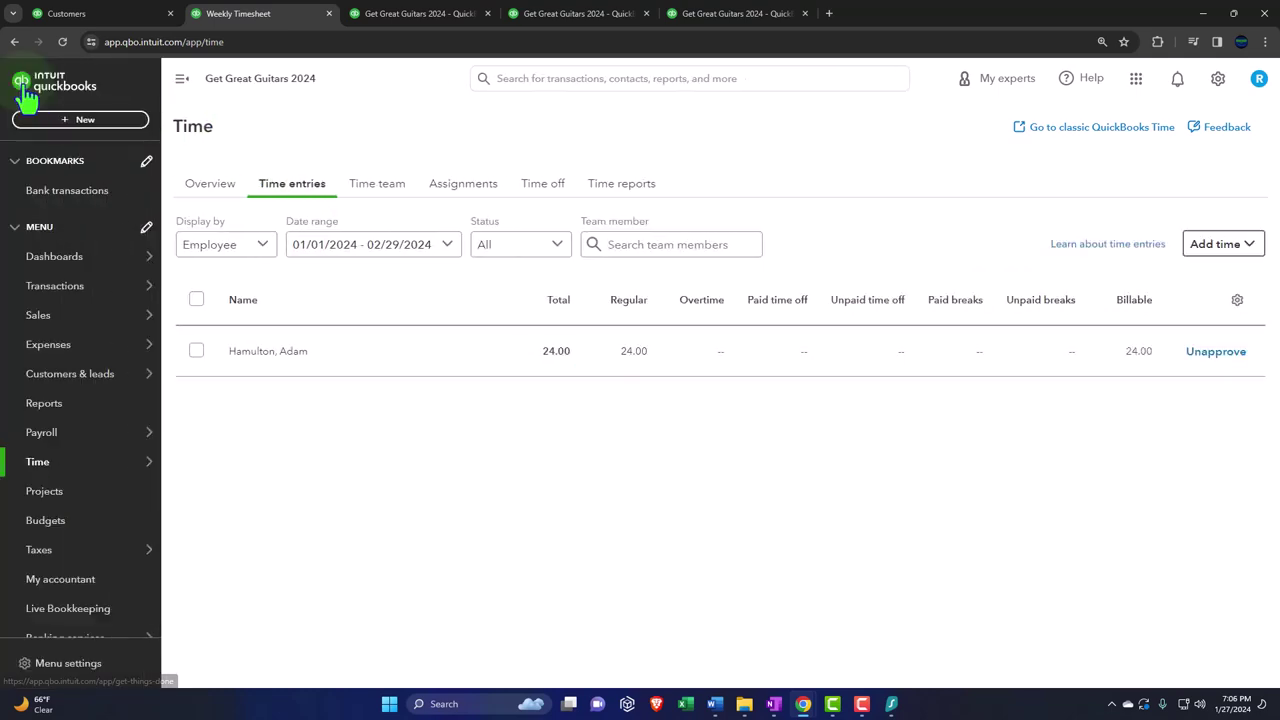
Review the four $150.00 unbilled time charges for Customers 1 and 2 under All sales.
{"action": "left_click", "coordinate": [56, 328]}
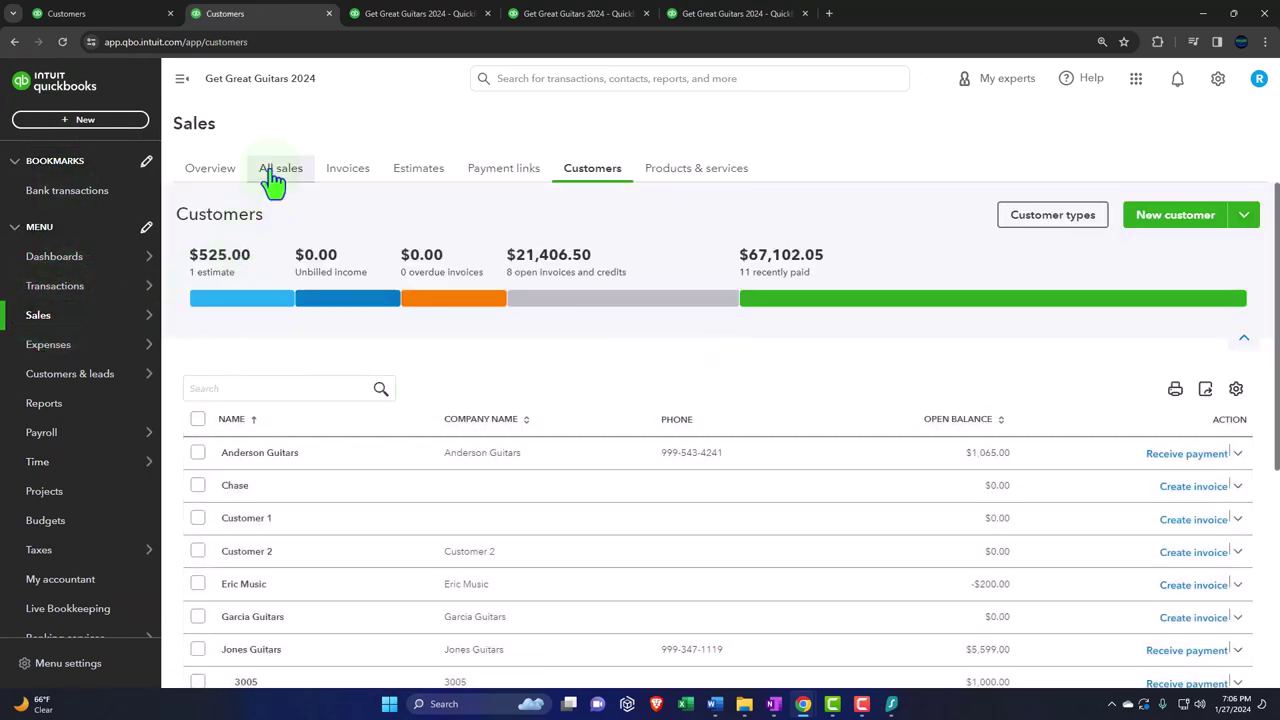
{"action": "left_click", "coordinate": [272, 172]}
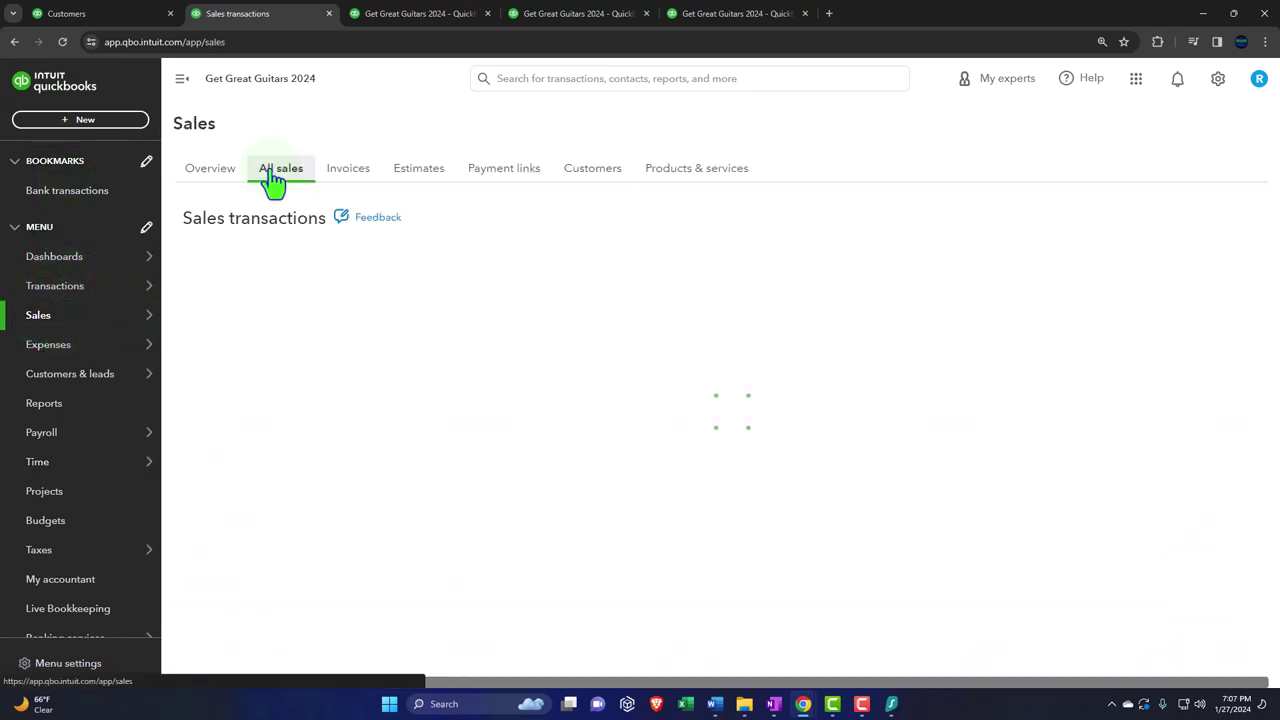
{"action": "left_click", "coordinate": [180, 80]}
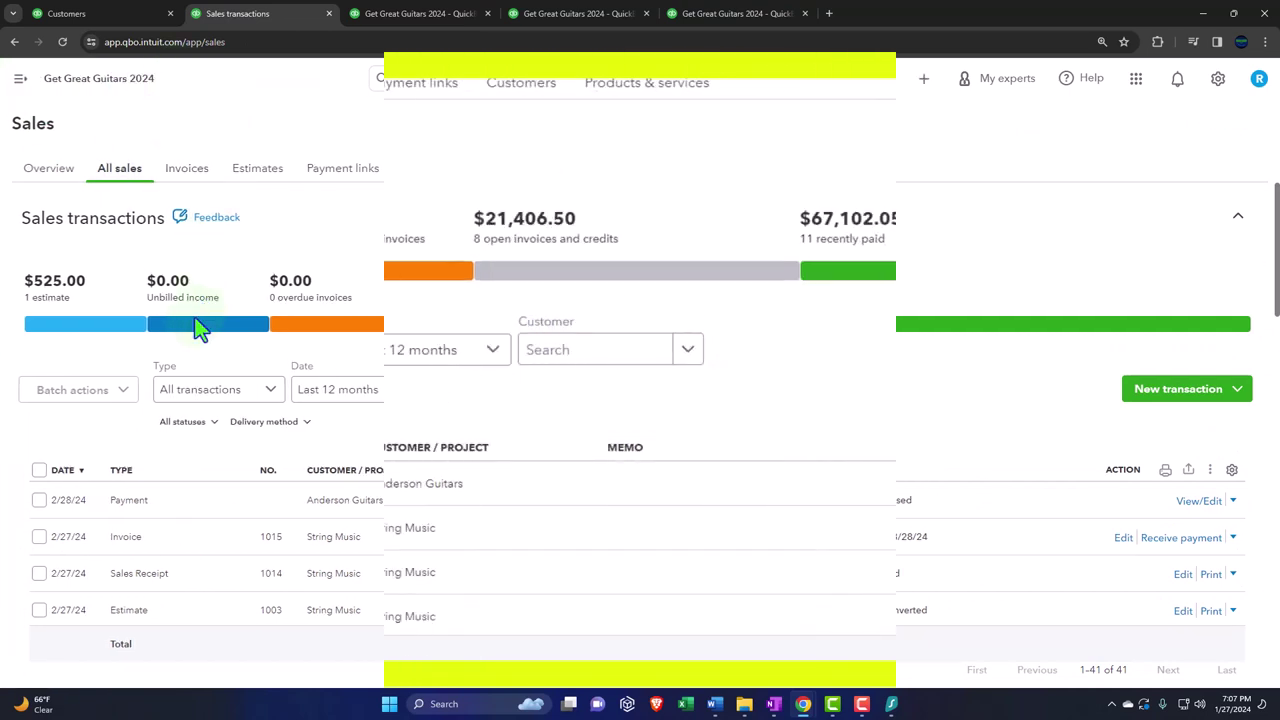
{"action": "left_click", "coordinate": [232, 272]}
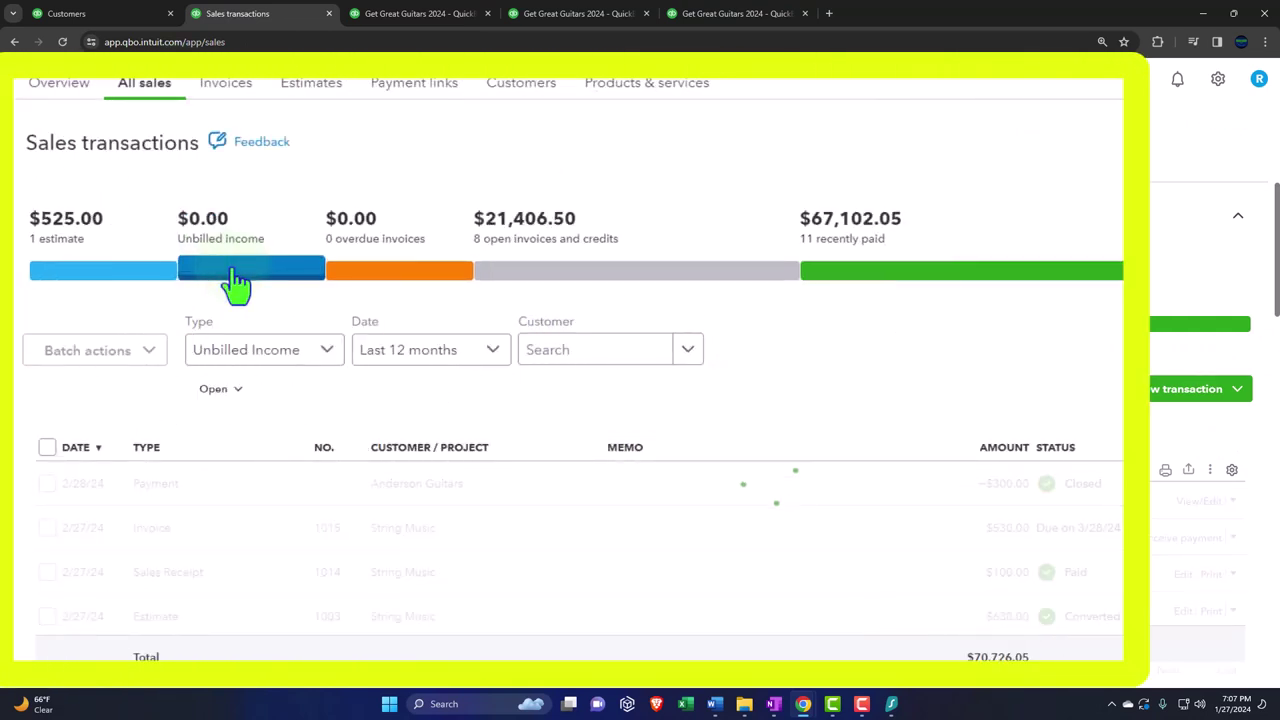
{"action": "scroll", "coordinate": [348, 553], "scroll_direction": "down", "scroll_amount": 1}
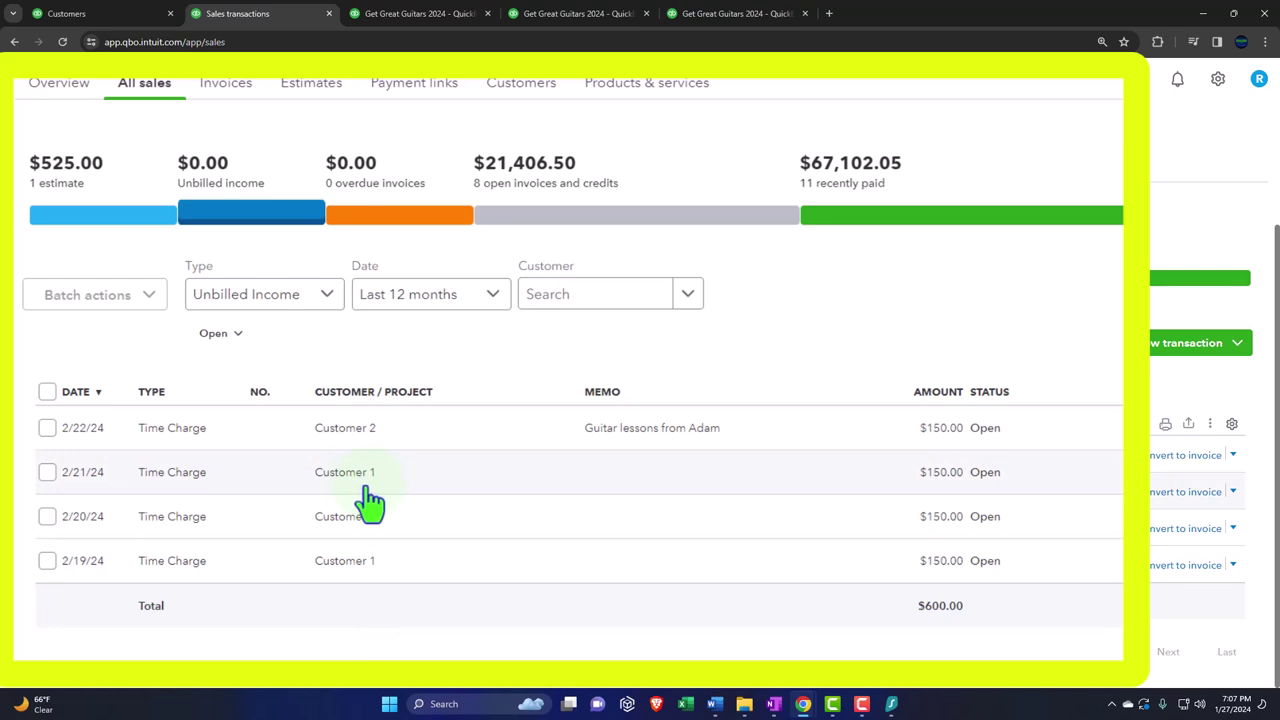
{"action": "left_click", "coordinate": [505, 88]}
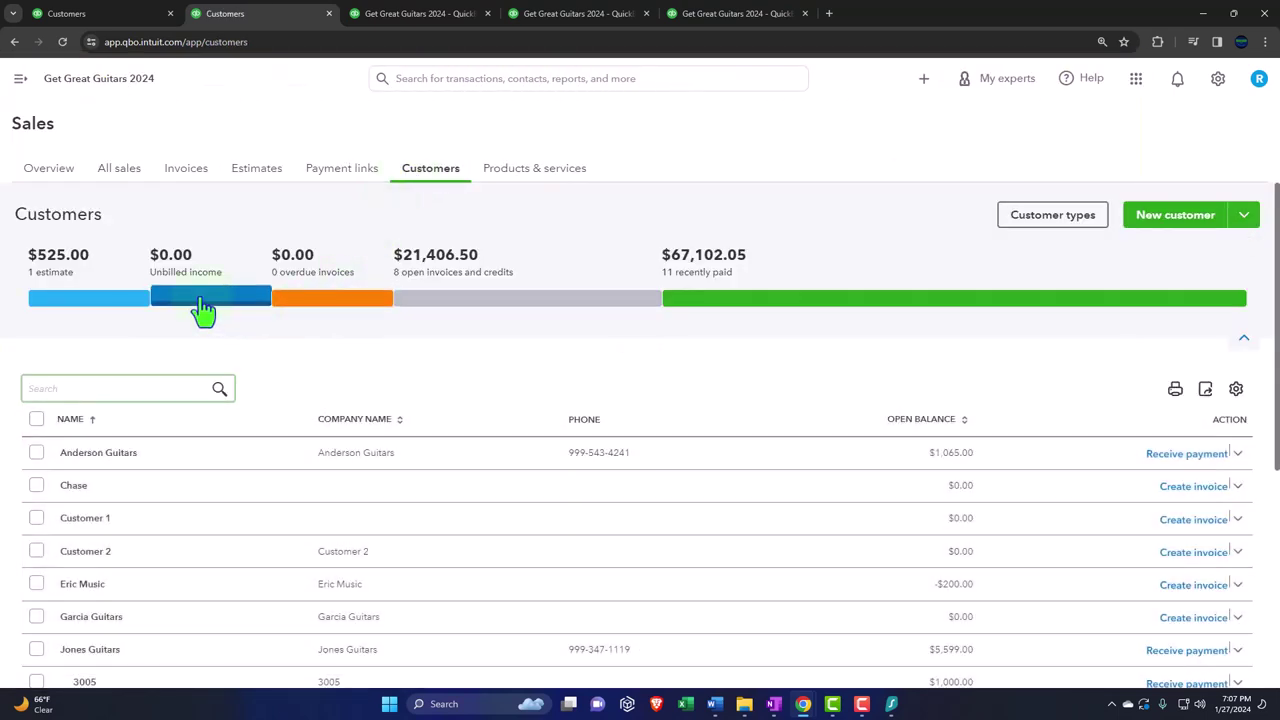
Open Customer 1's two $150.00 unbilled charges, then return to the Sales Customers list.
{"action": "left_click", "coordinate": [200, 303]}
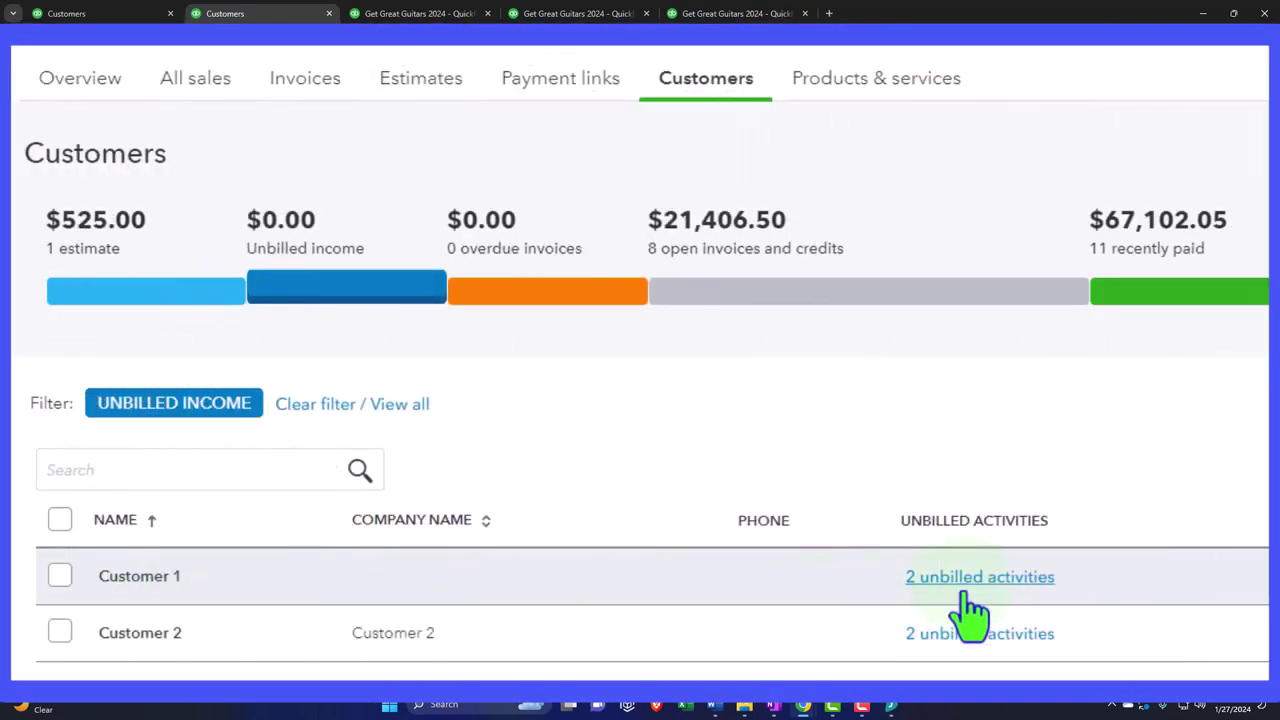
{"action": "left_click", "coordinate": [157, 594]}
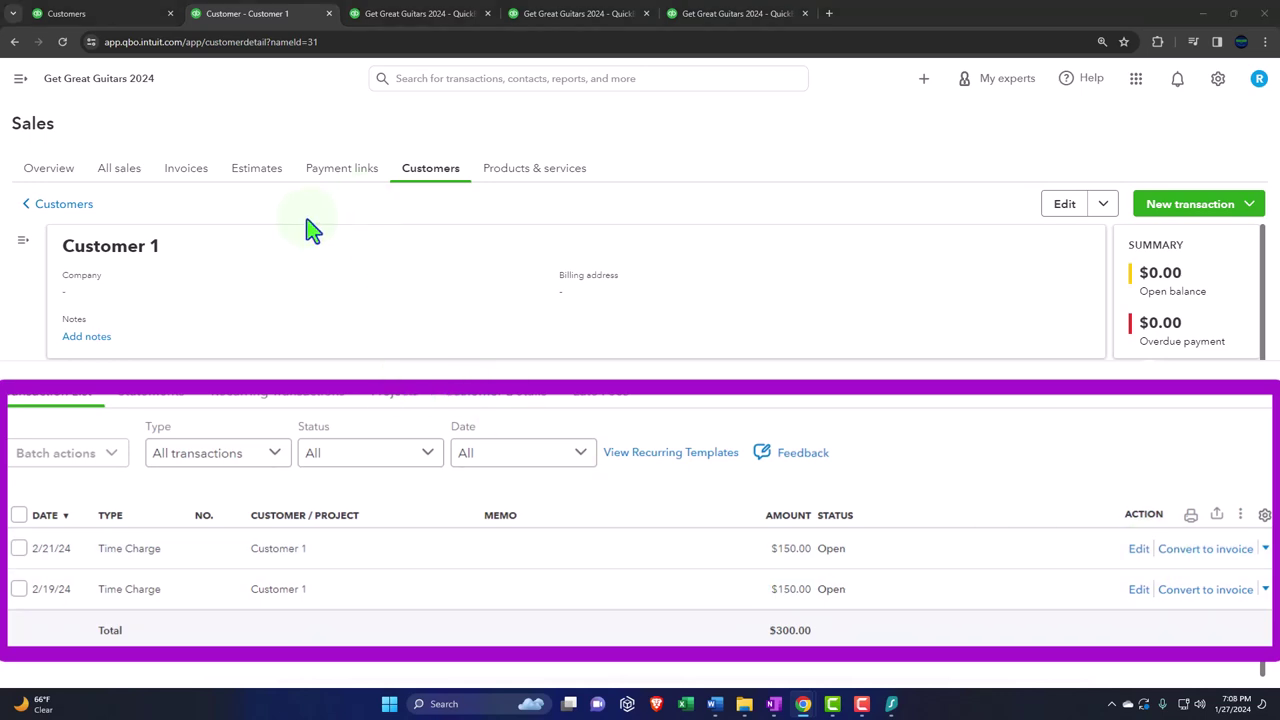
{"action": "left_click", "coordinate": [103, 14]}
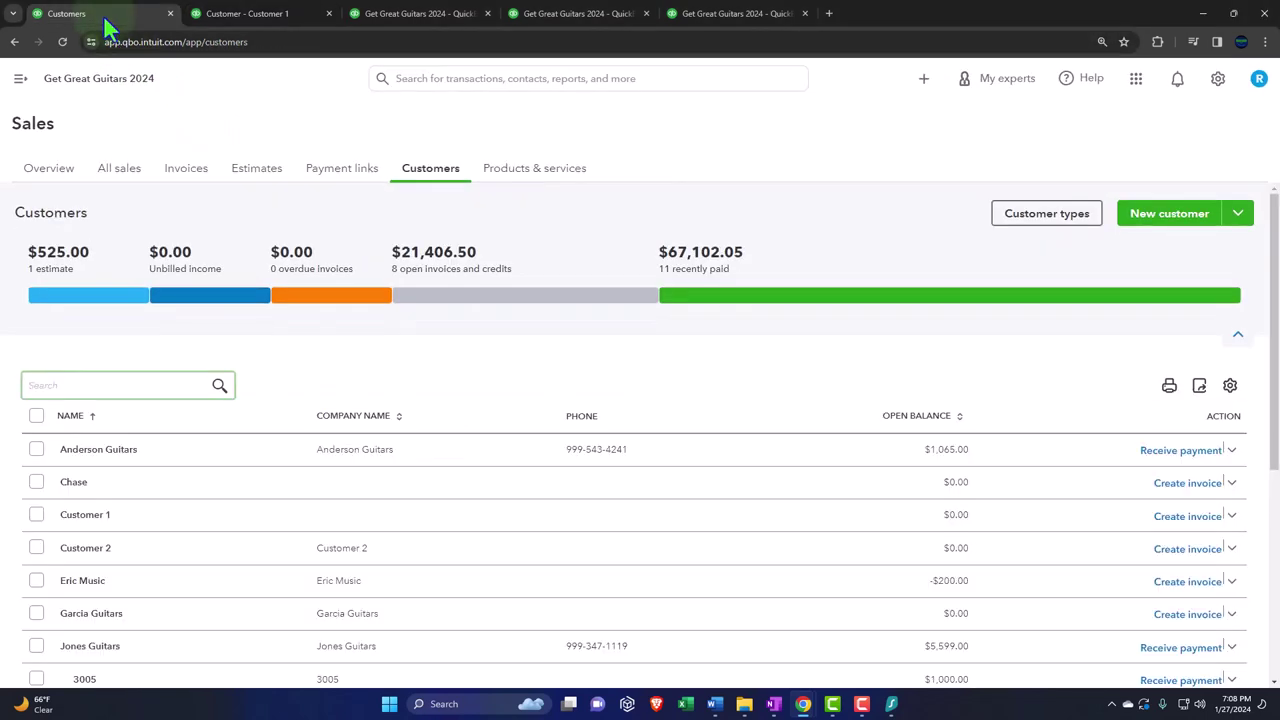
{"action": "left_click", "coordinate": [123, 174]}
{"action": "left_click", "coordinate": [123, 174]}
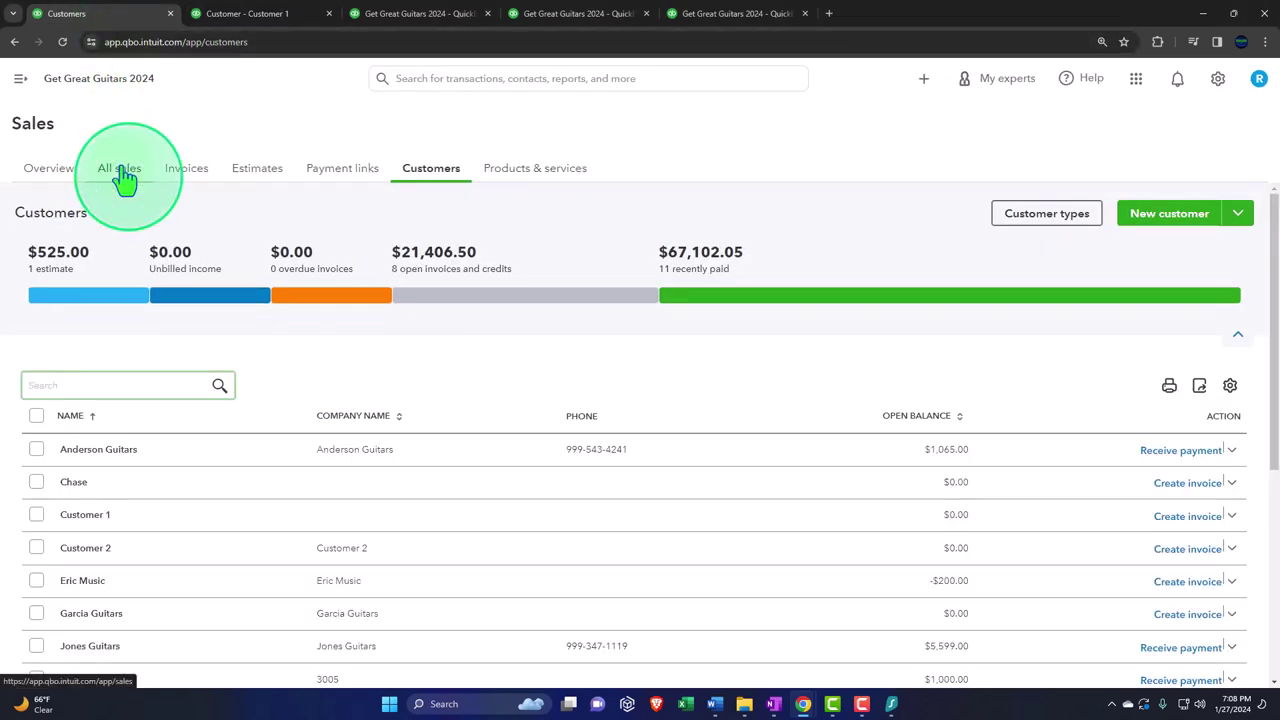
{"action": "left_click", "coordinate": [20, 78]}
{"action": "left_click", "coordinate": [45, 318]}
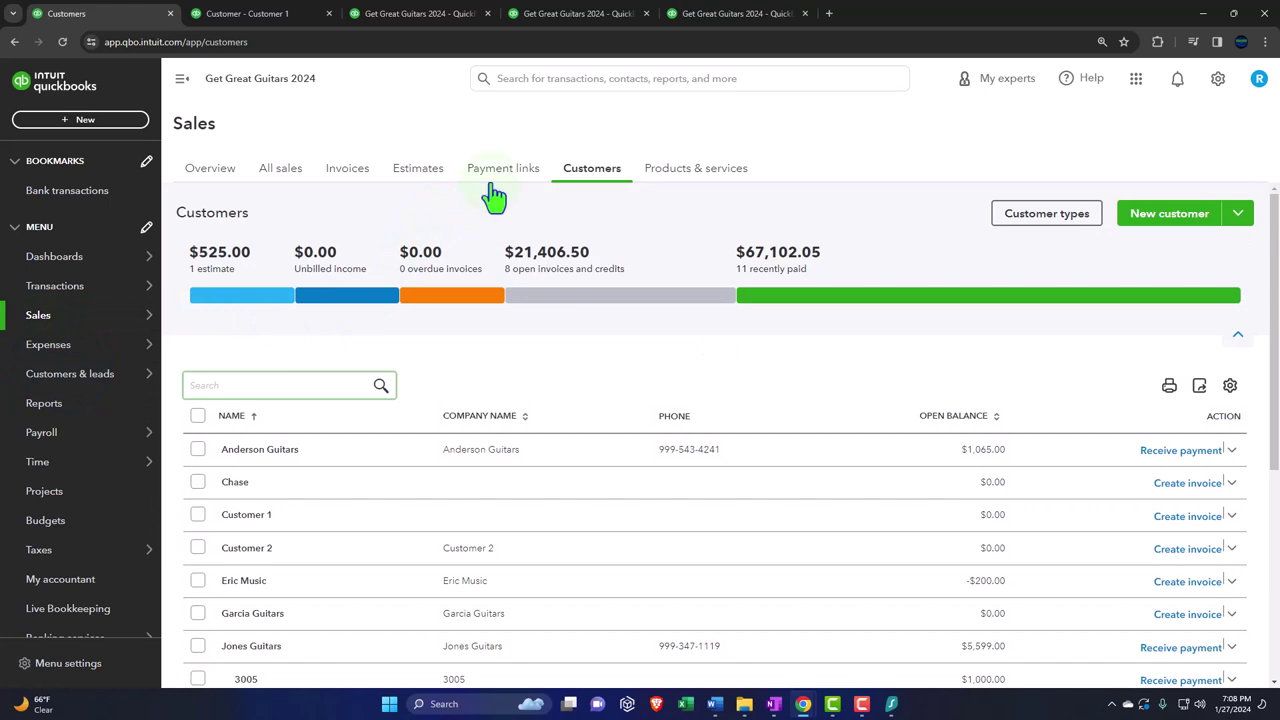
Start a new service item in Products & services, named after the instructor's guitar lessons.
{"action": "left_click", "coordinate": [698, 172]}
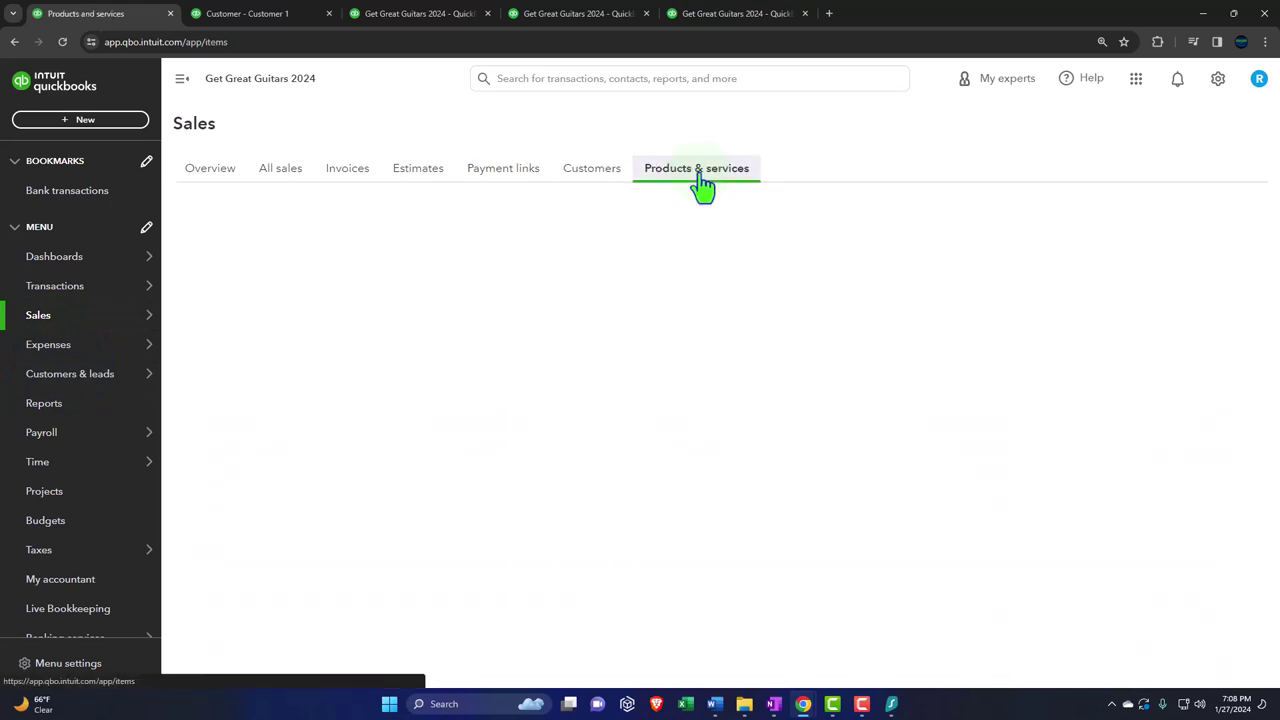
{"action": "left_click", "coordinate": [182, 84]}
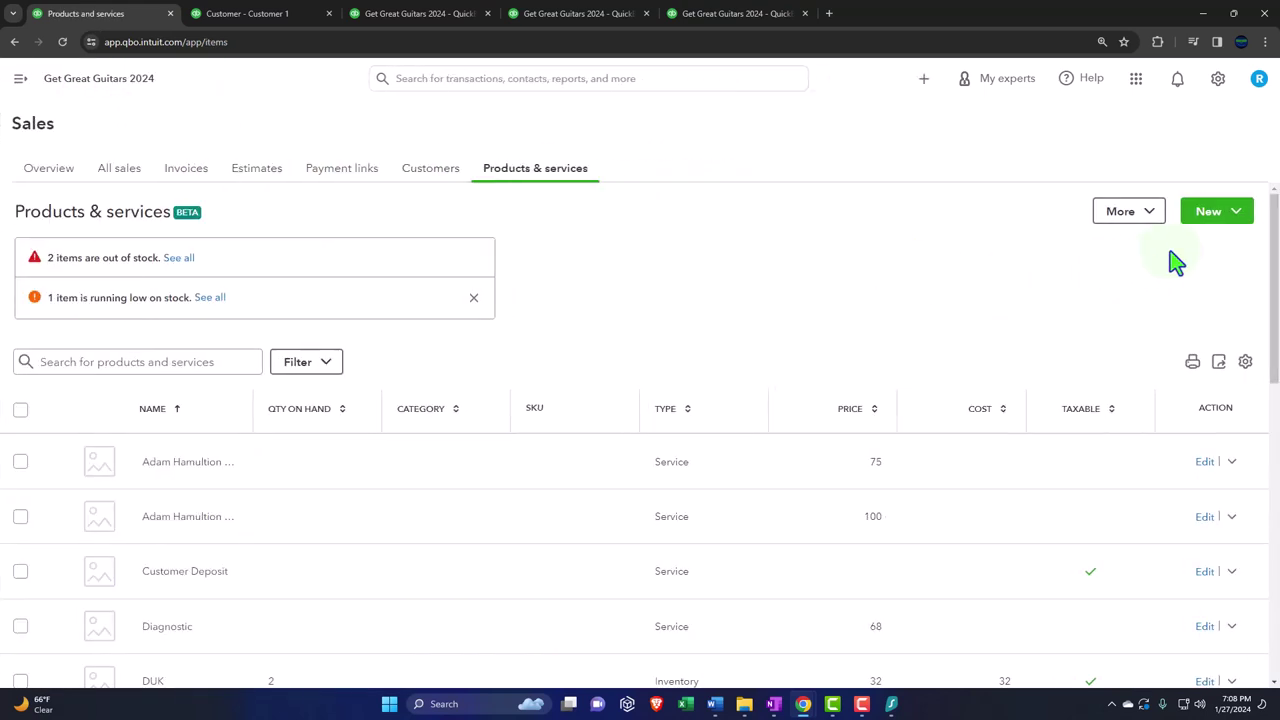
{"action": "left_click", "coordinate": [1222, 228]}
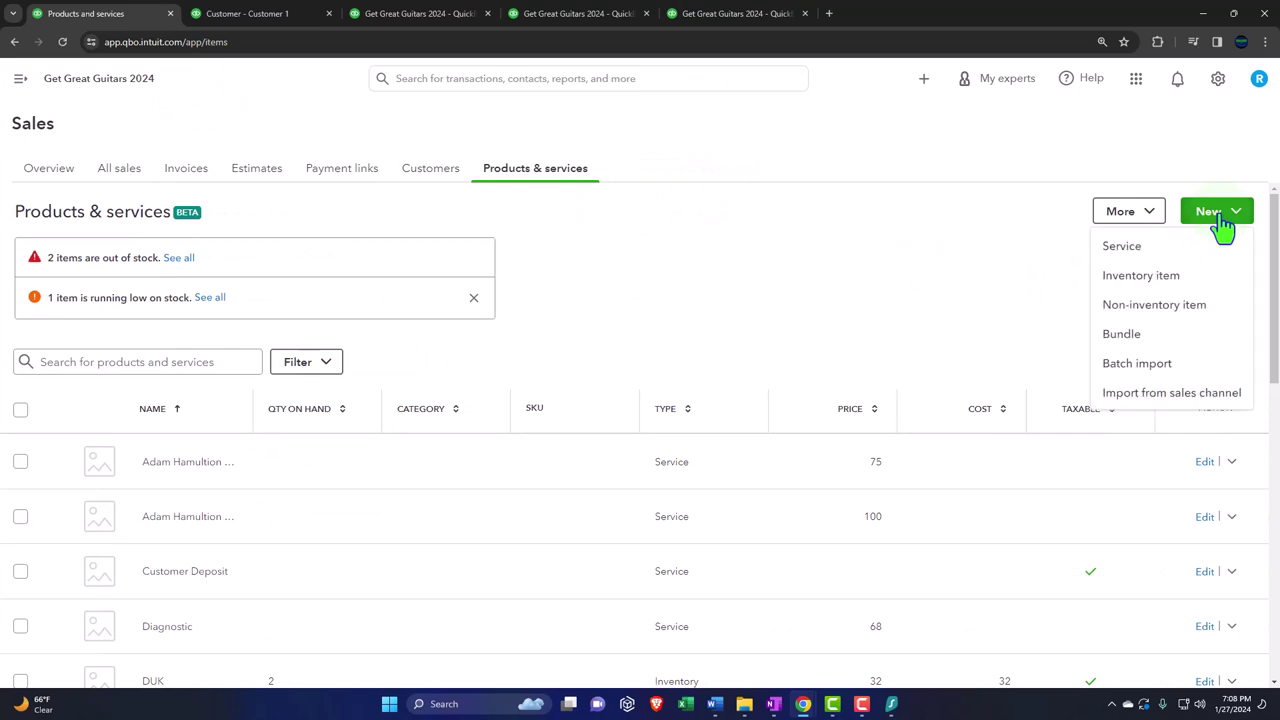
{"action": "left_click", "coordinate": [1155, 247]}
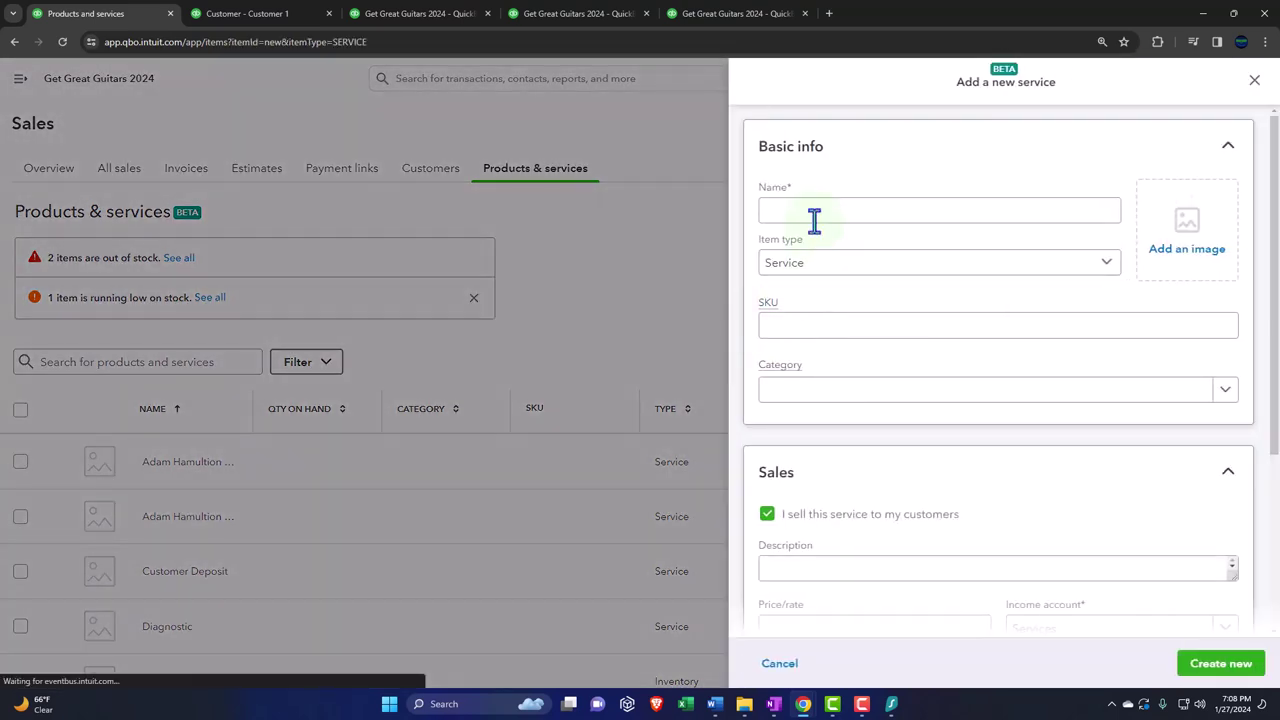
{"action": "left_click", "coordinate": [814, 214]}
{"action": "type", "text": "Er"}
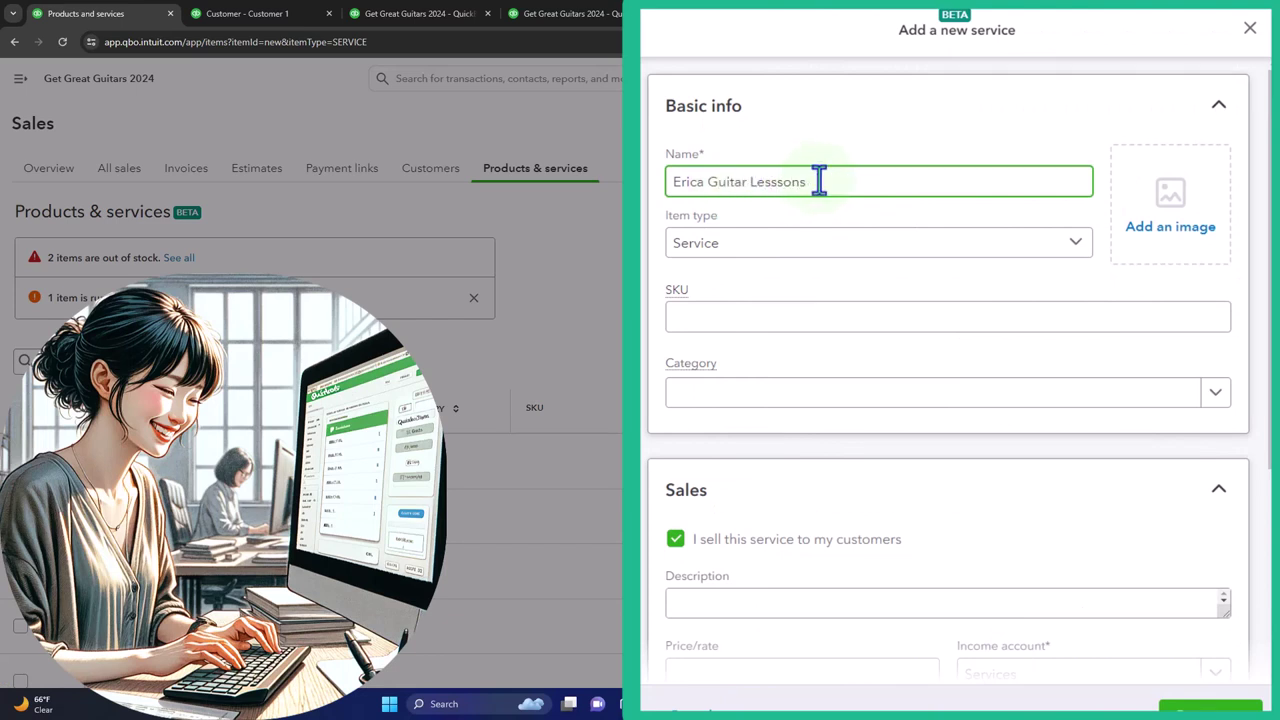
{"action": "type", "text": "ica Guitar Lesssons"}
Copy the service name into the description and fix the 'Lesssons' misspelling.
{"action": "left_click_drag", "start_coordinate": [818, 181], "coordinate": [604, 203]}
{"action": "key", "text": "ctrl+c"}
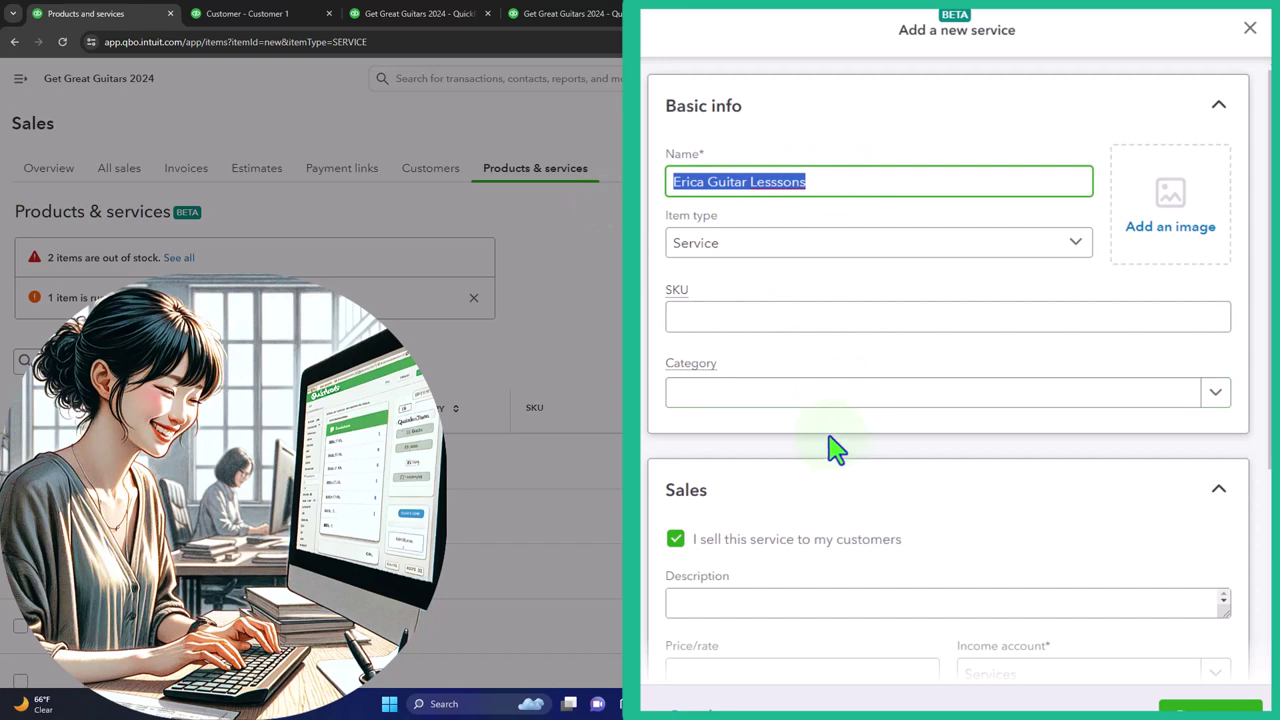
{"action": "scroll", "coordinate": [743, 331], "scroll_direction": "down", "scroll_amount": 3}
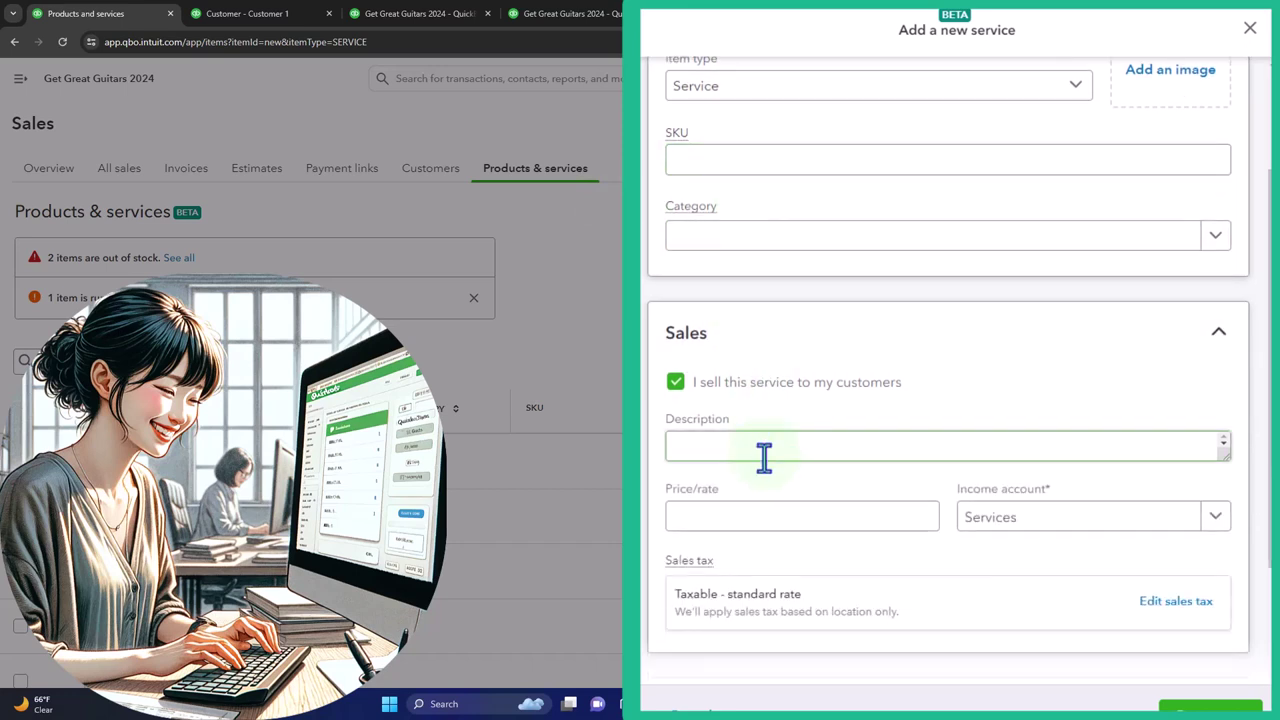
{"action": "left_click", "coordinate": [759, 457]}
{"action": "key", "text": "ctrl+v"}
{"action": "left_click", "coordinate": [754, 512]}
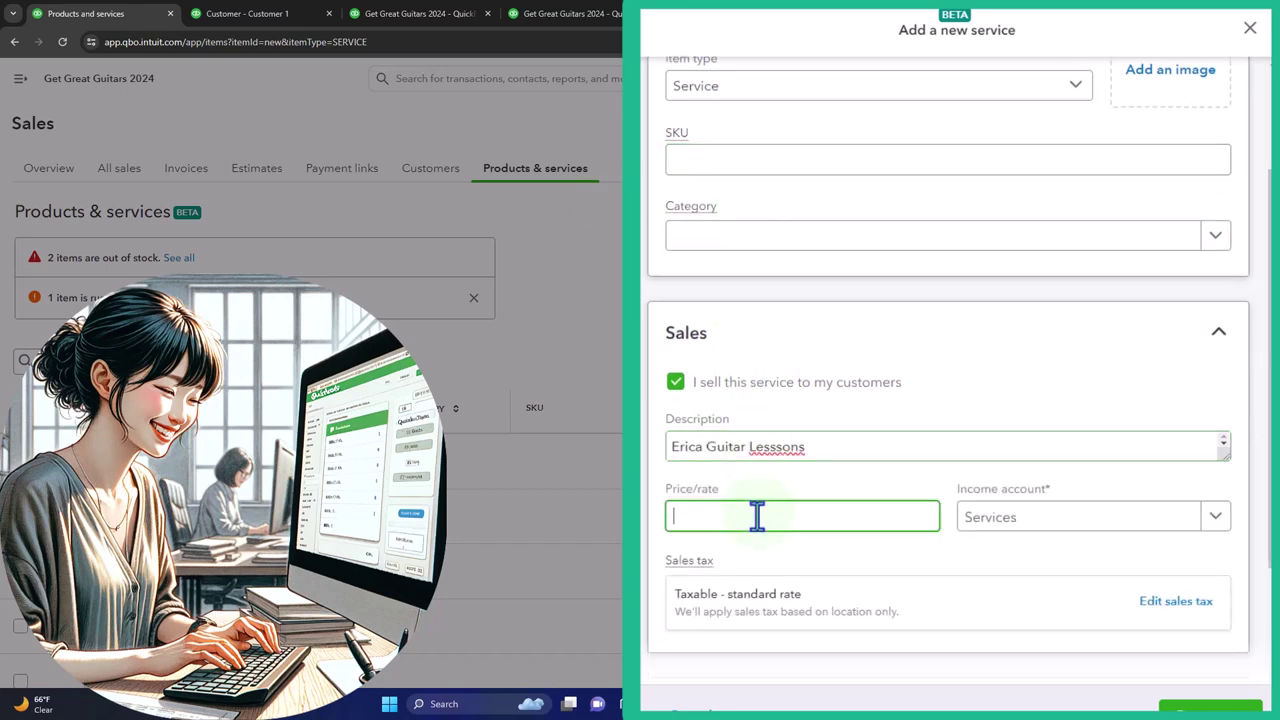
{"action": "left_click", "coordinate": [777, 446]}
{"action": "right_click", "coordinate": [777, 446]}
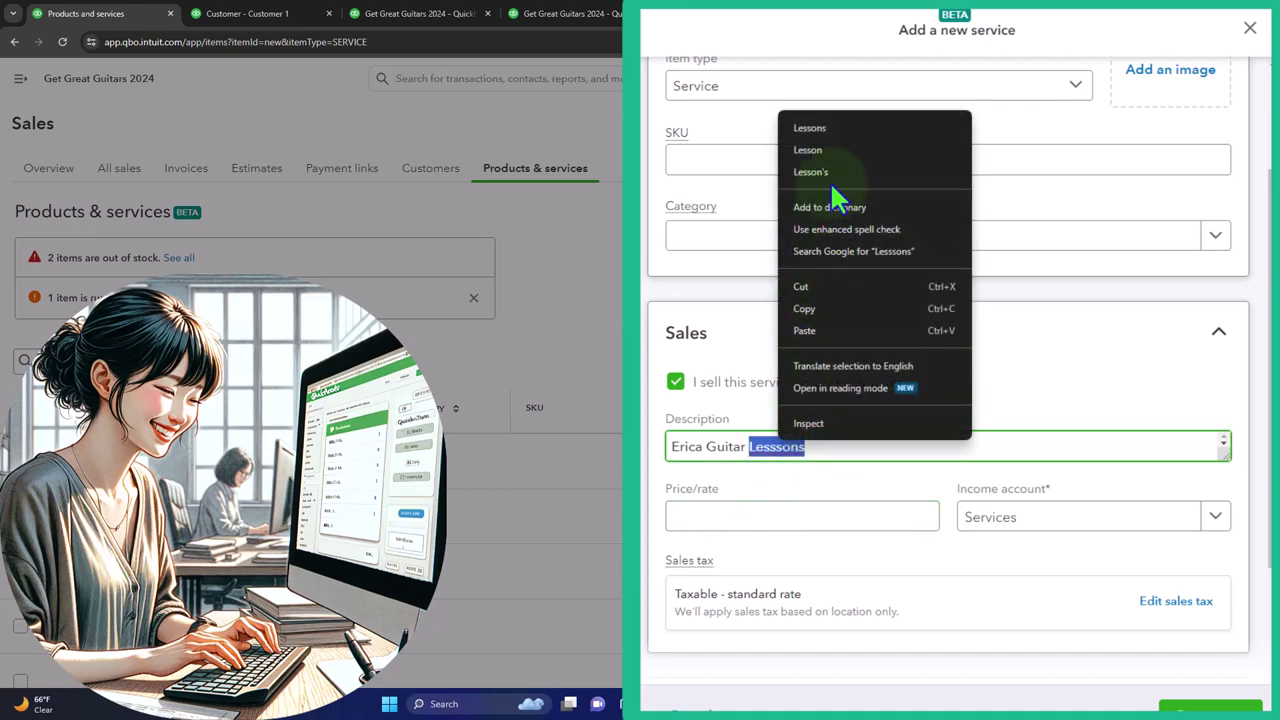
{"action": "left_click", "coordinate": [768, 450]}
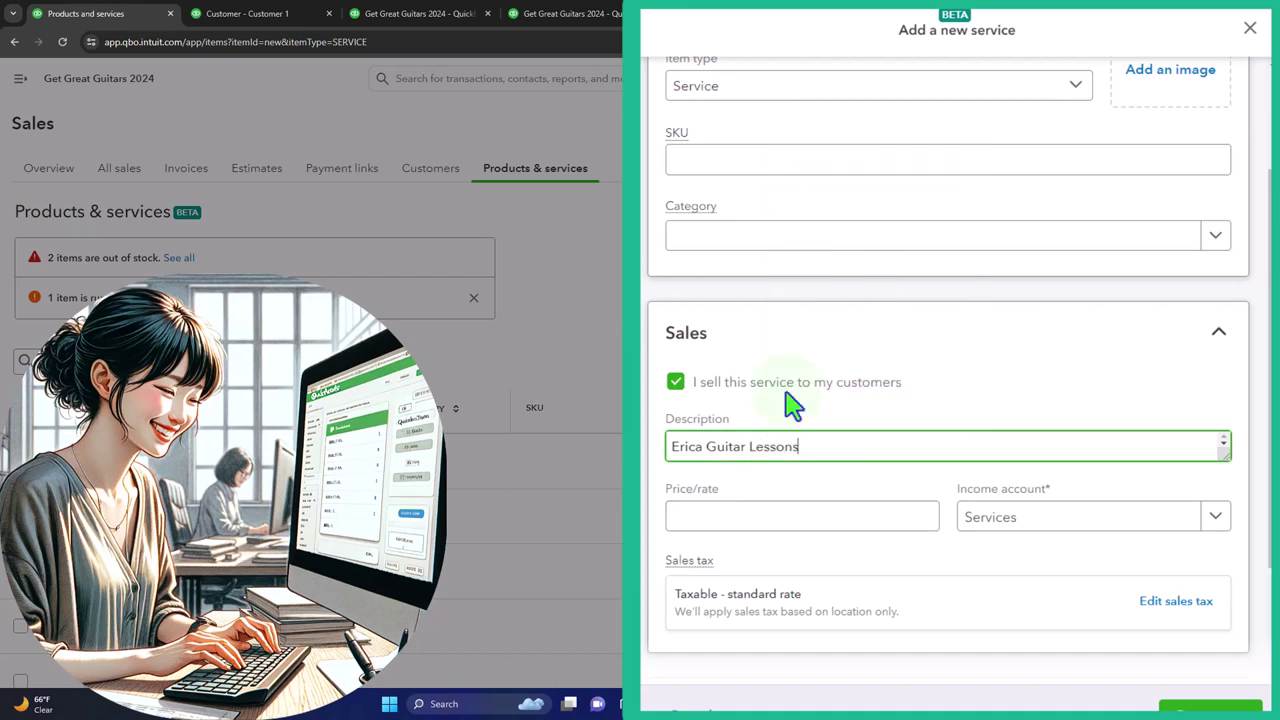
{"action": "key", "text": "ctrl+a"}
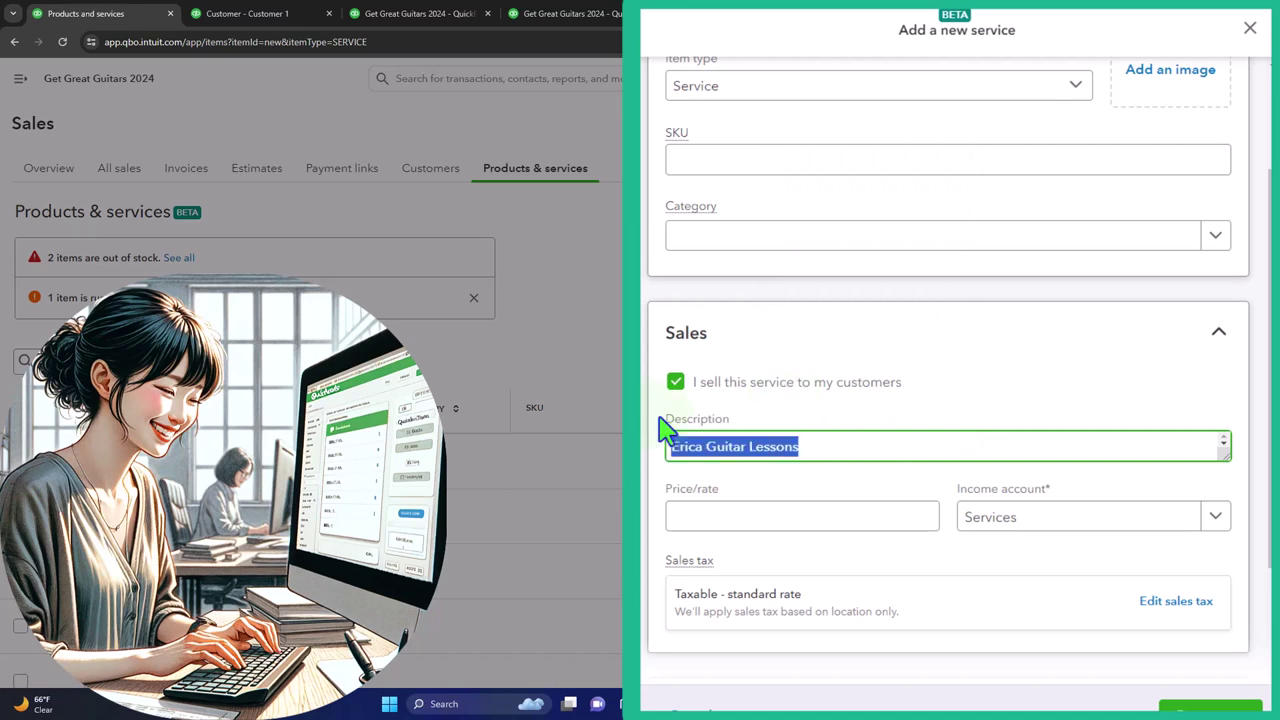
{"action": "scroll", "coordinate": [660, 430], "scroll_direction": "up", "scroll_amount": 2}
{"action": "left_click_drag", "start_coordinate": [806, 183], "coordinate": [668, 195]}
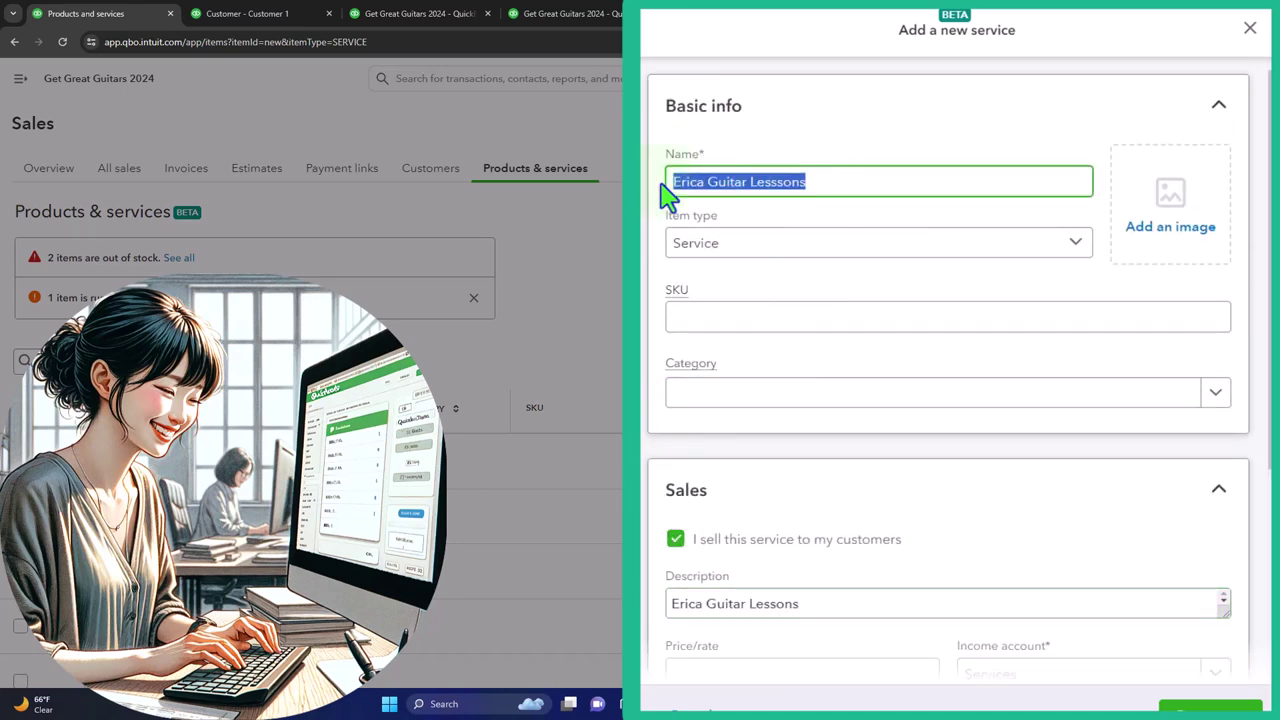
{"action": "scroll", "coordinate": [794, 417], "scroll_direction": "down", "scroll_amount": 3}
Price the service at 115, set sales tax to Nontaxable, and save it.
{"action": "left_click", "coordinate": [760, 436]}
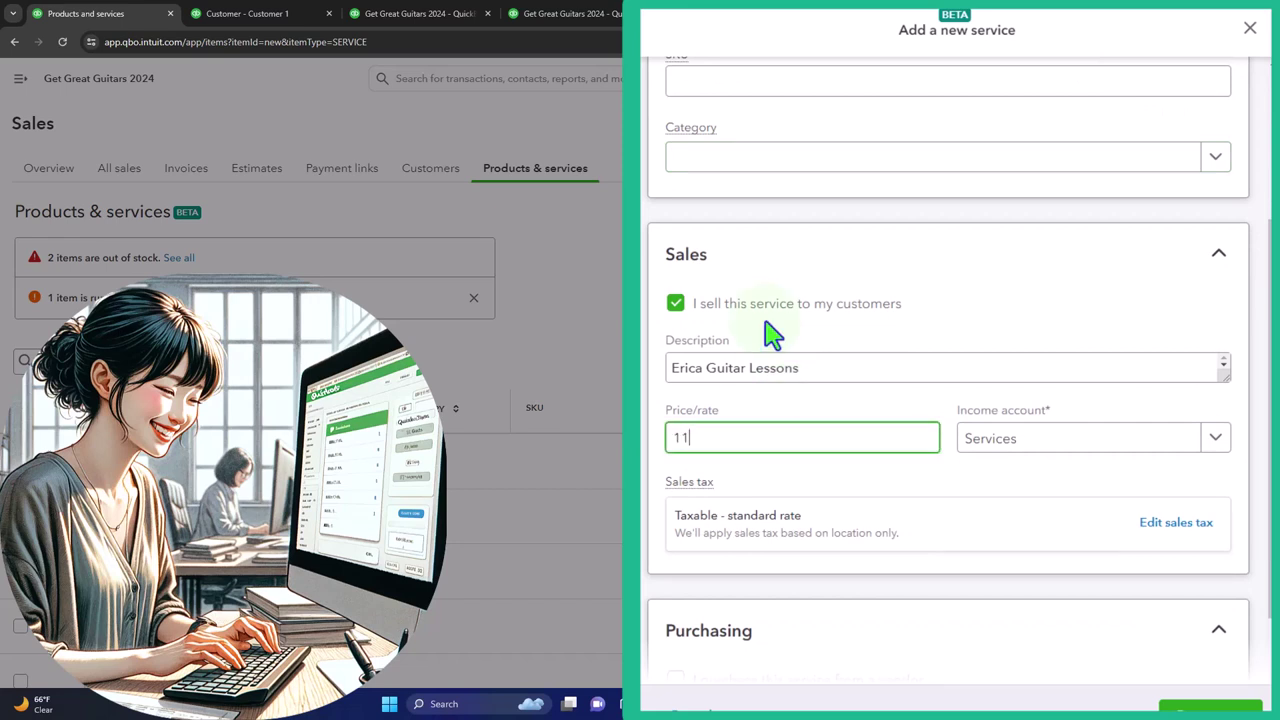
{"action": "key", "text": "Tab"}
{"action": "scroll", "coordinate": [828, 338], "scroll_direction": "down", "scroll_amount": 1}
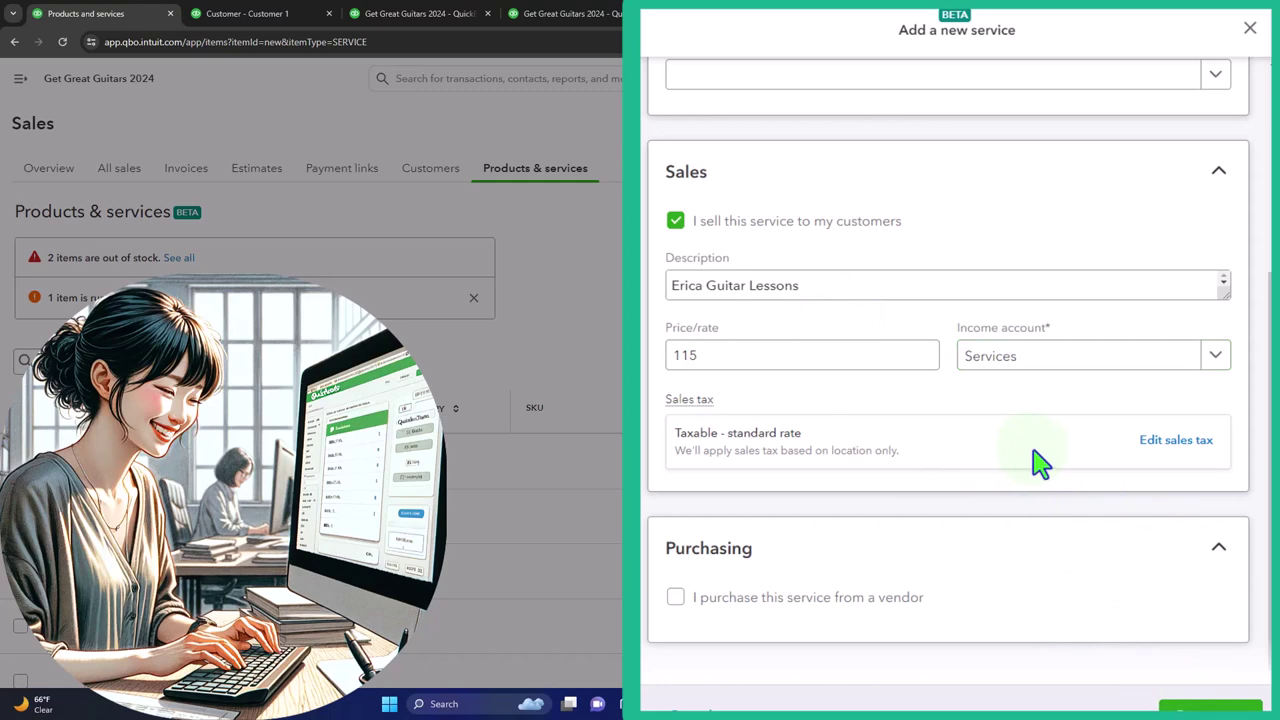
{"action": "left_click", "coordinate": [1153, 447]}
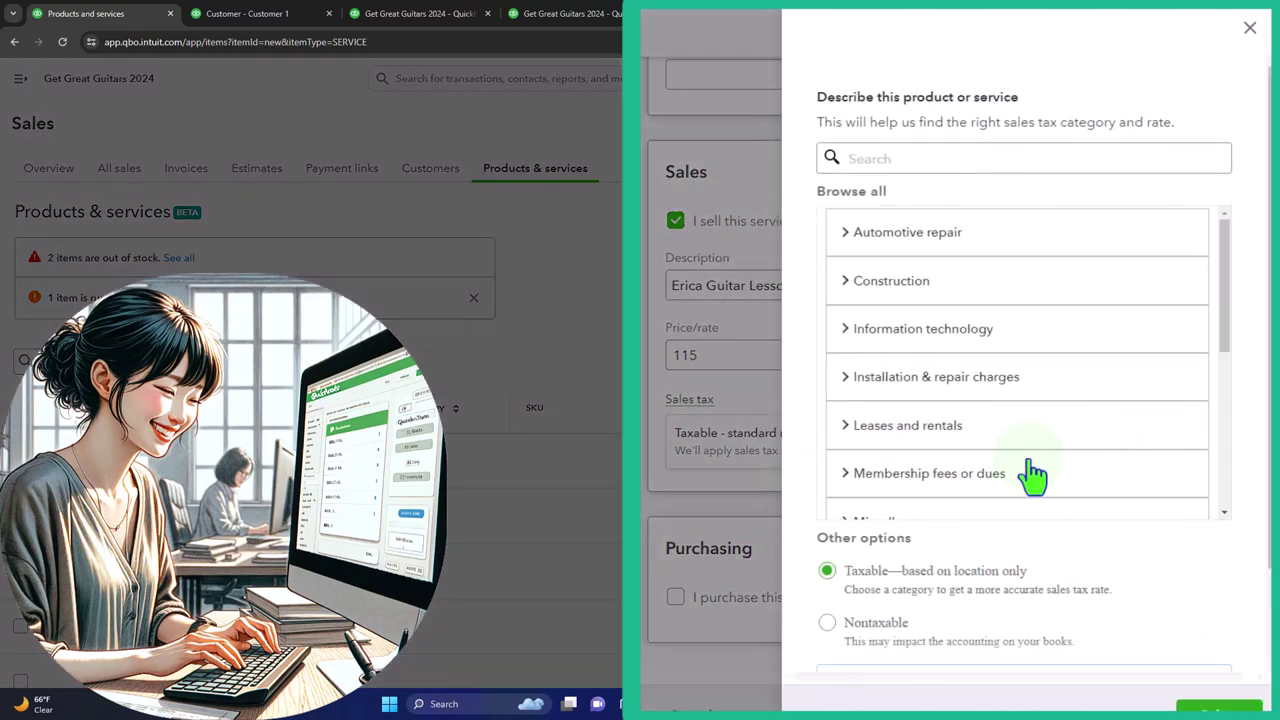
{"action": "scroll", "coordinate": [1029, 471], "scroll_direction": "down", "scroll_amount": 4}
{"action": "left_click", "coordinate": [829, 623]}
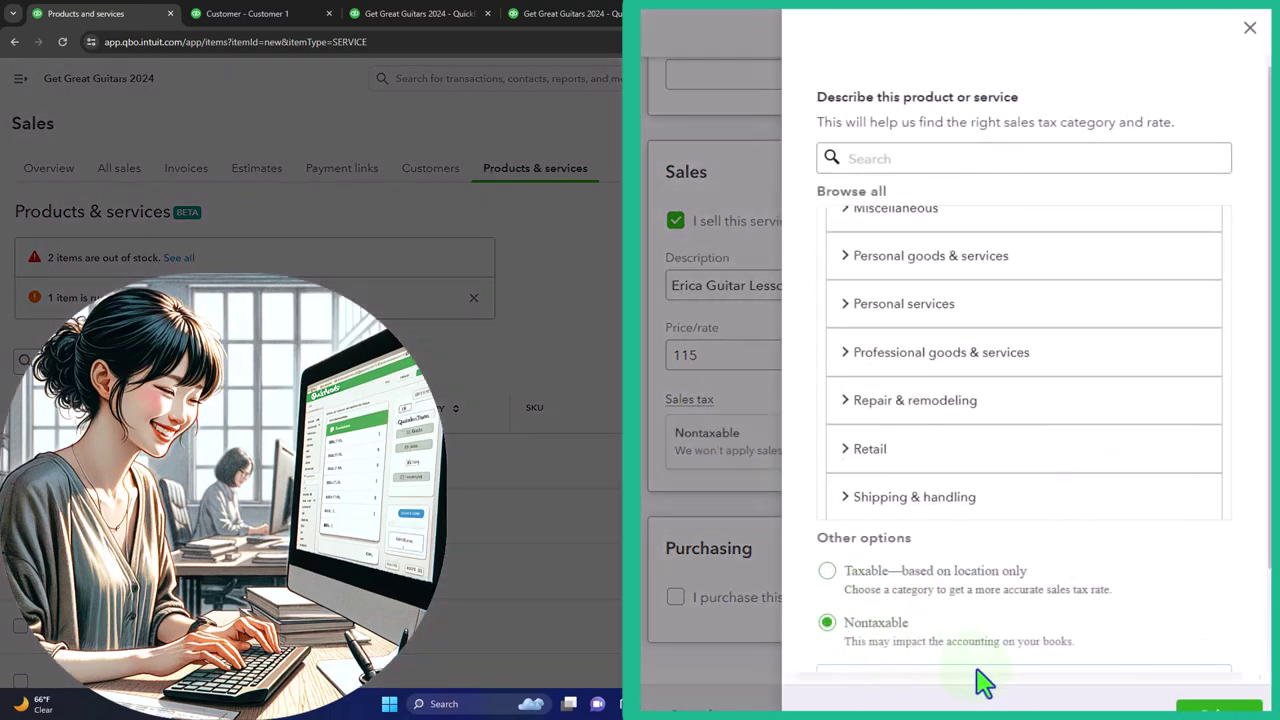
{"action": "left_click", "coordinate": [1200, 707]}
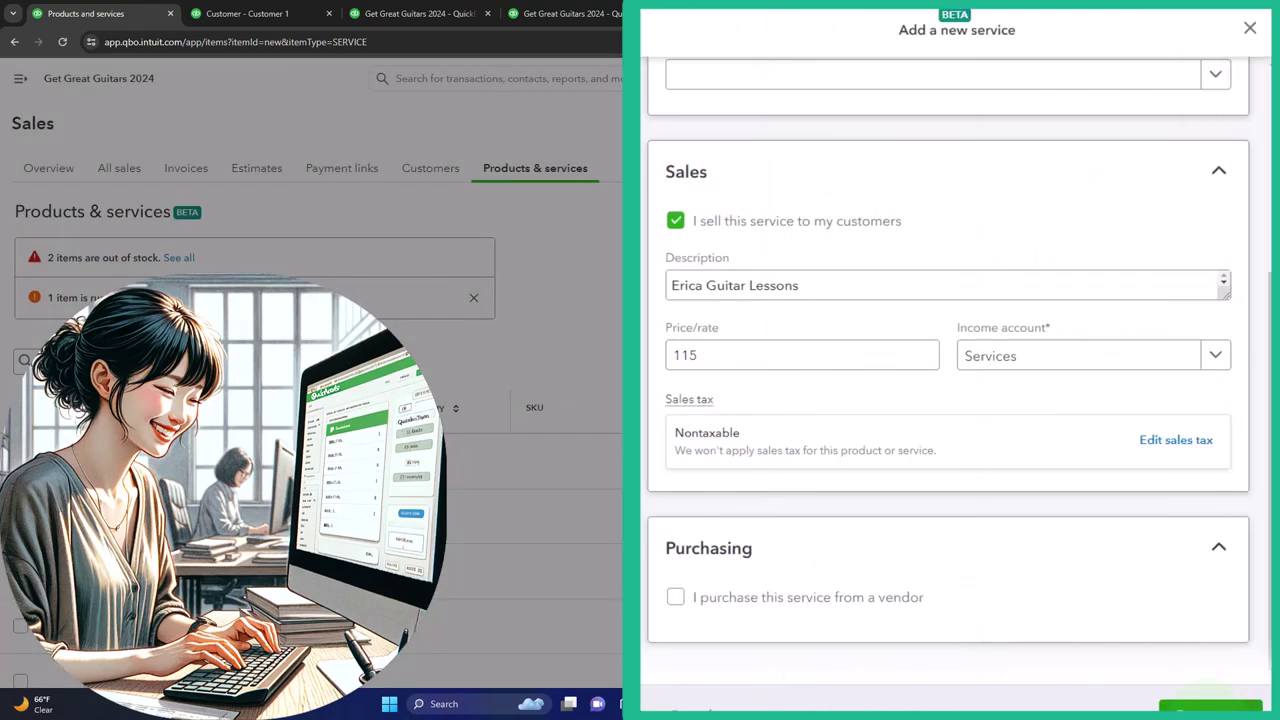
{"action": "scroll", "coordinate": [1009, 543], "scroll_direction": "up", "scroll_amount": 3}
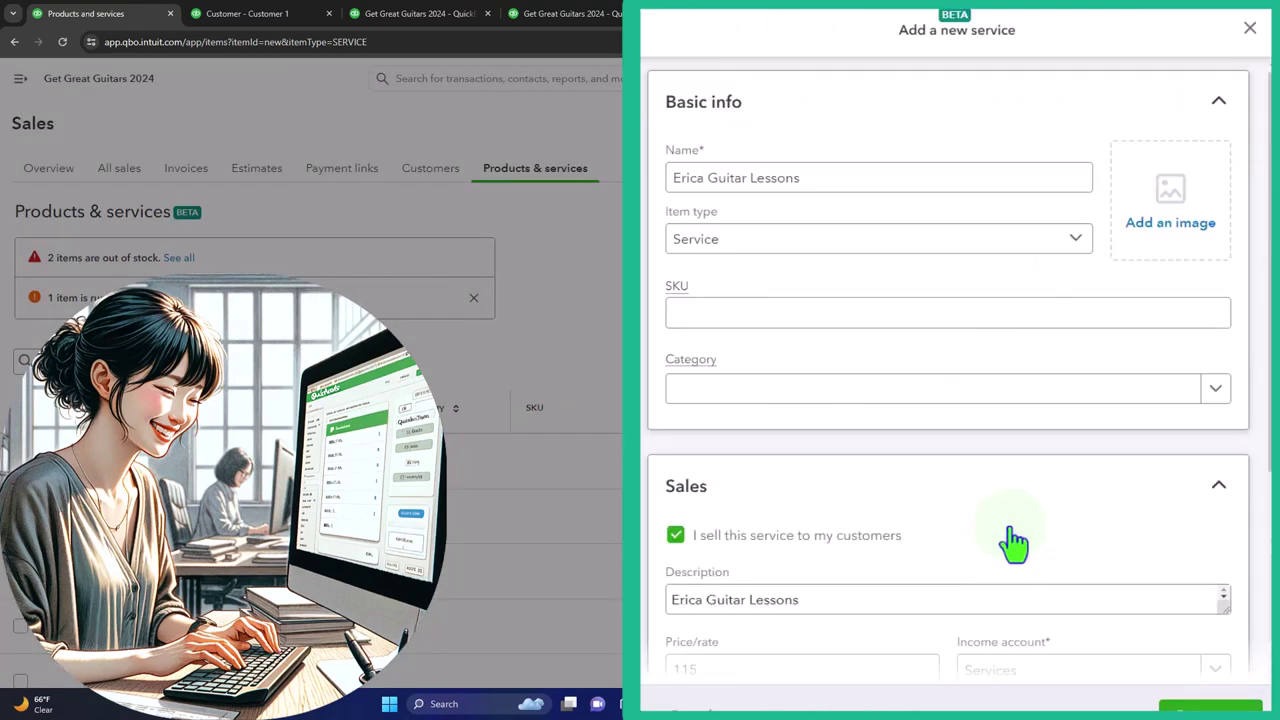
{"action": "scroll", "coordinate": [1013, 543], "scroll_direction": "down", "scroll_amount": 3}
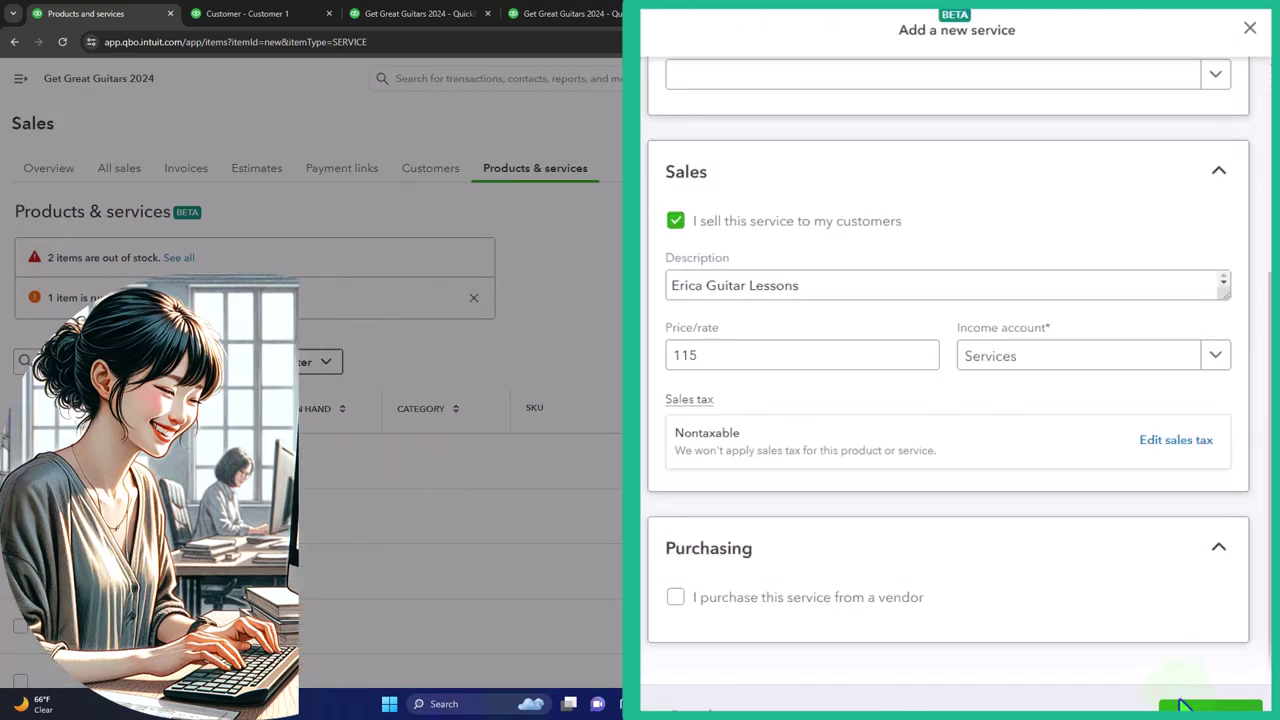
{"action": "left_click", "coordinate": [1208, 670]}
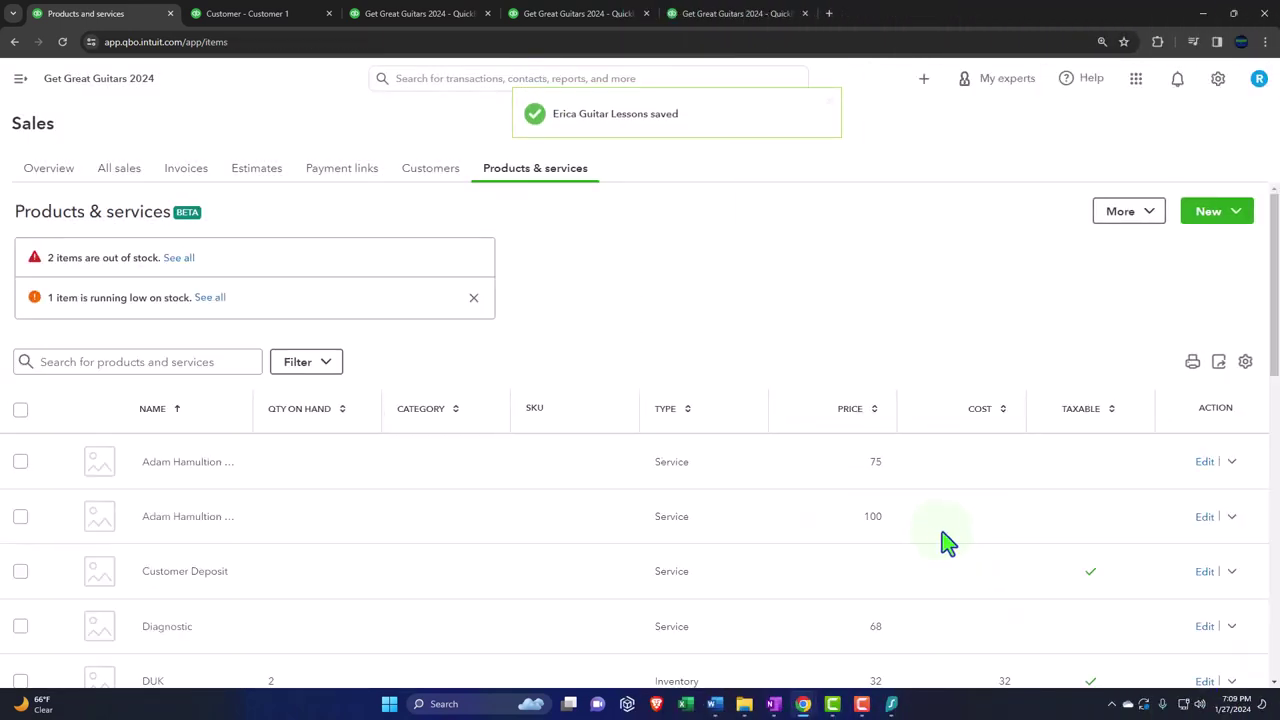
Add a new customer with display name 'Customer 3' and save it.
{"action": "left_click", "coordinate": [430, 172]}
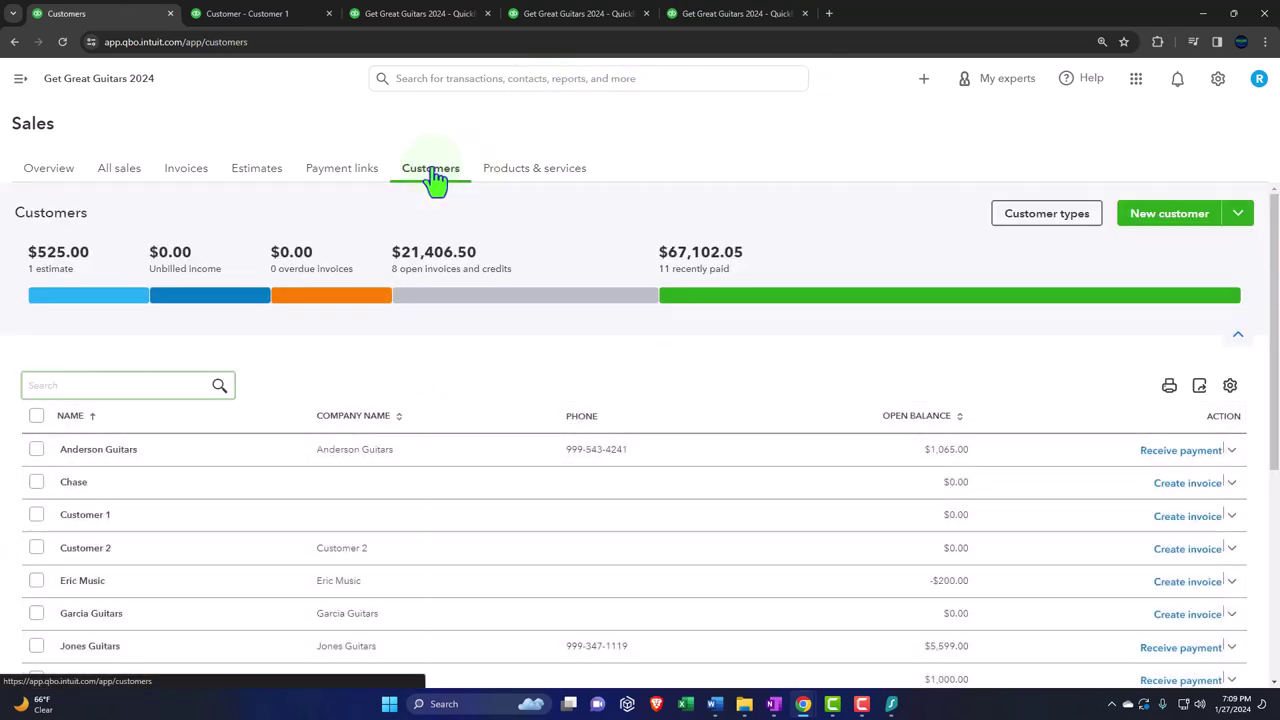
{"action": "left_click", "coordinate": [1176, 220]}
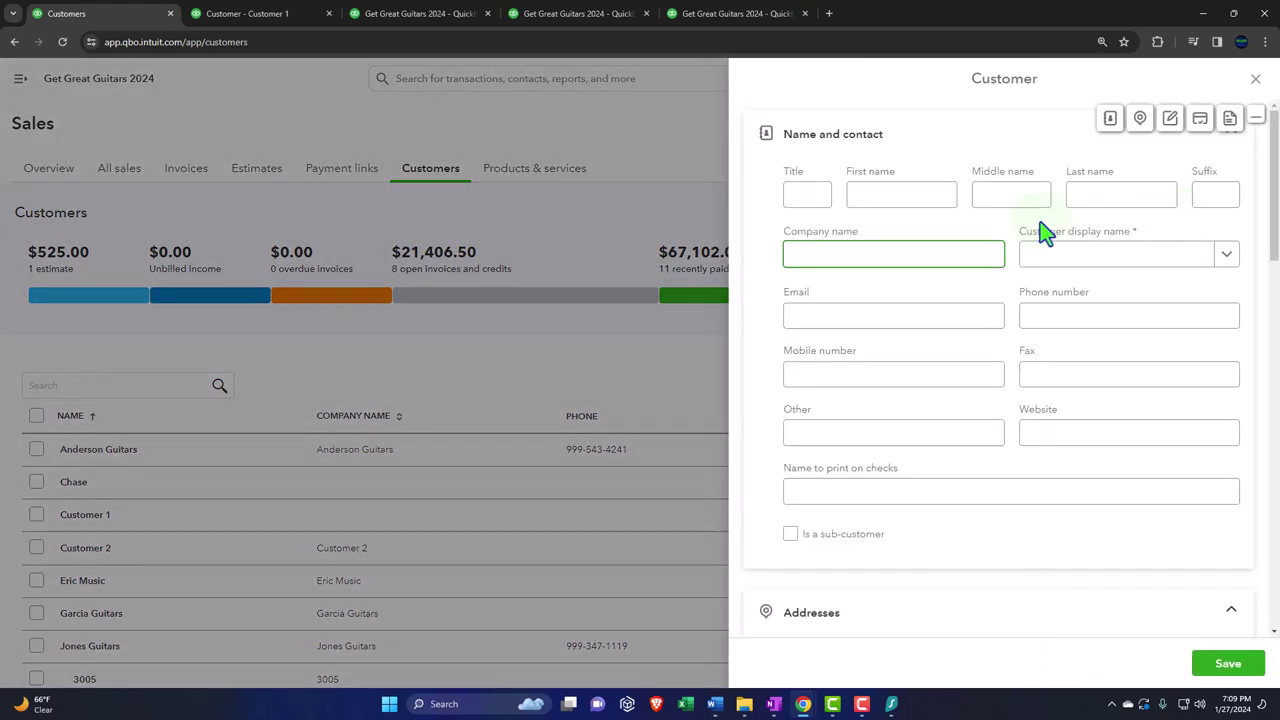
{"action": "left_click", "coordinate": [1069, 256]}
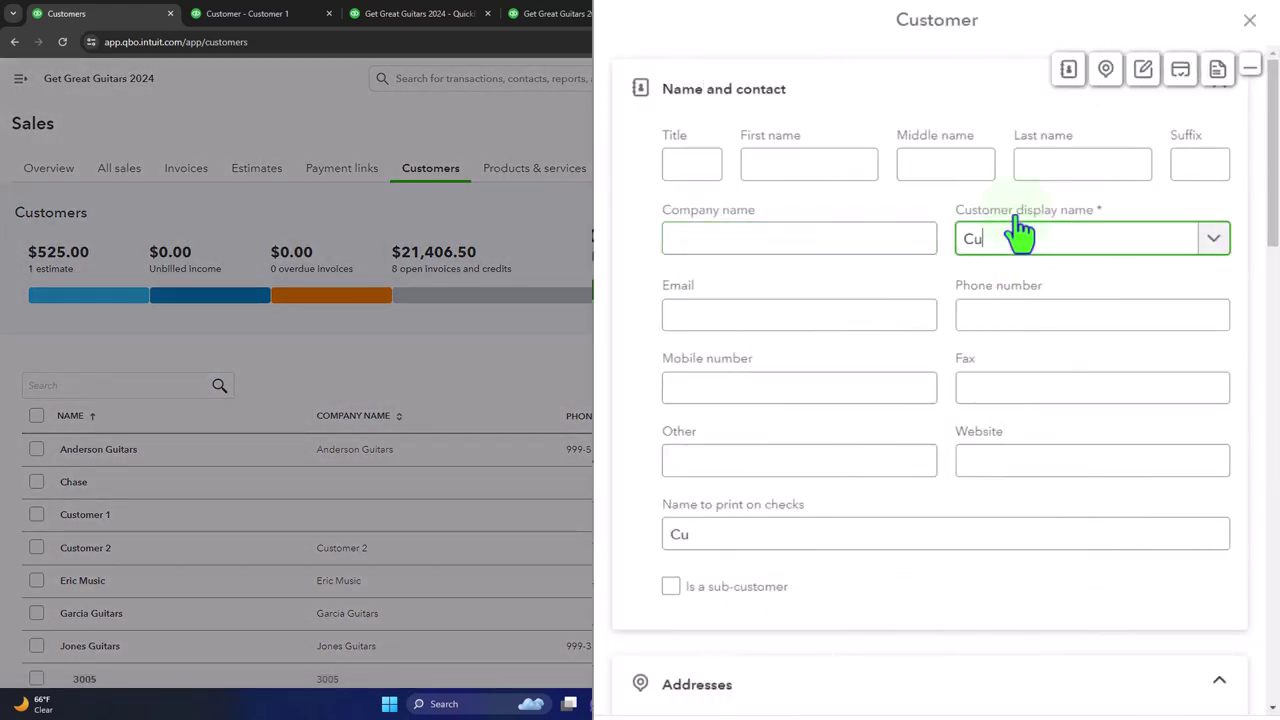
{"action": "type", "text": "Customer 3"}
{"action": "key", "text": "Tab"}
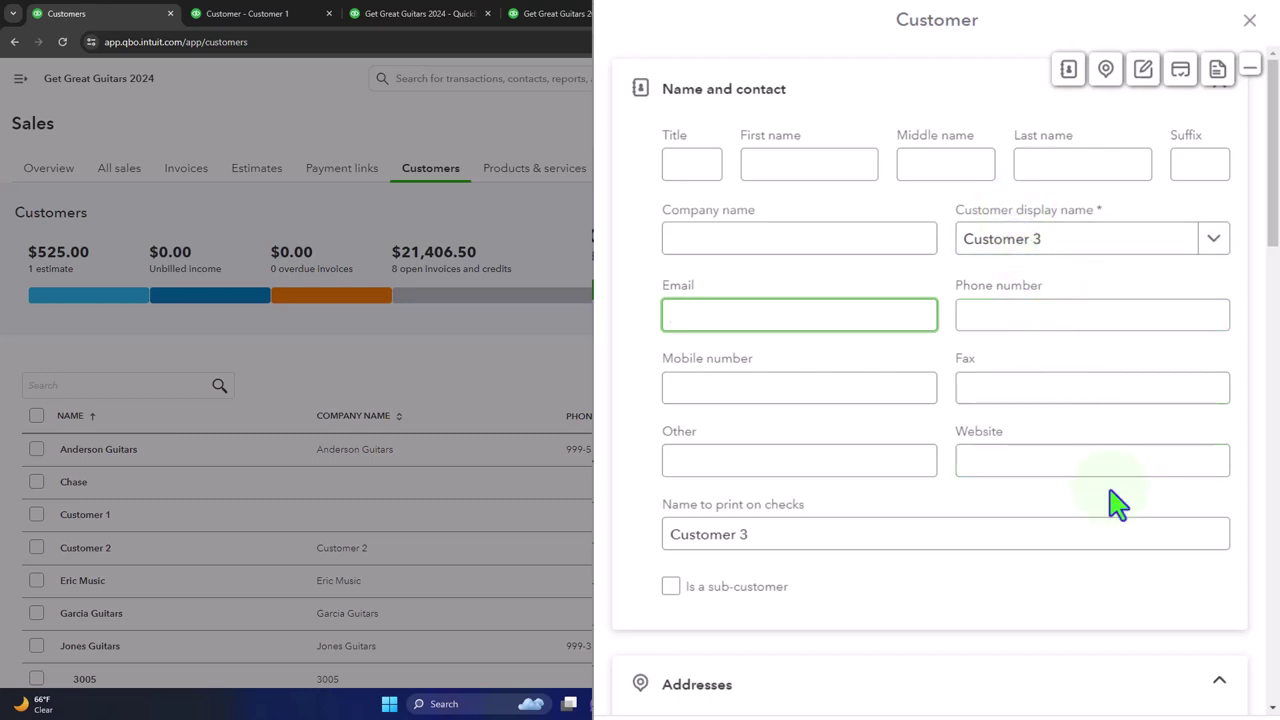
{"action": "left_click", "coordinate": [1213, 692]}
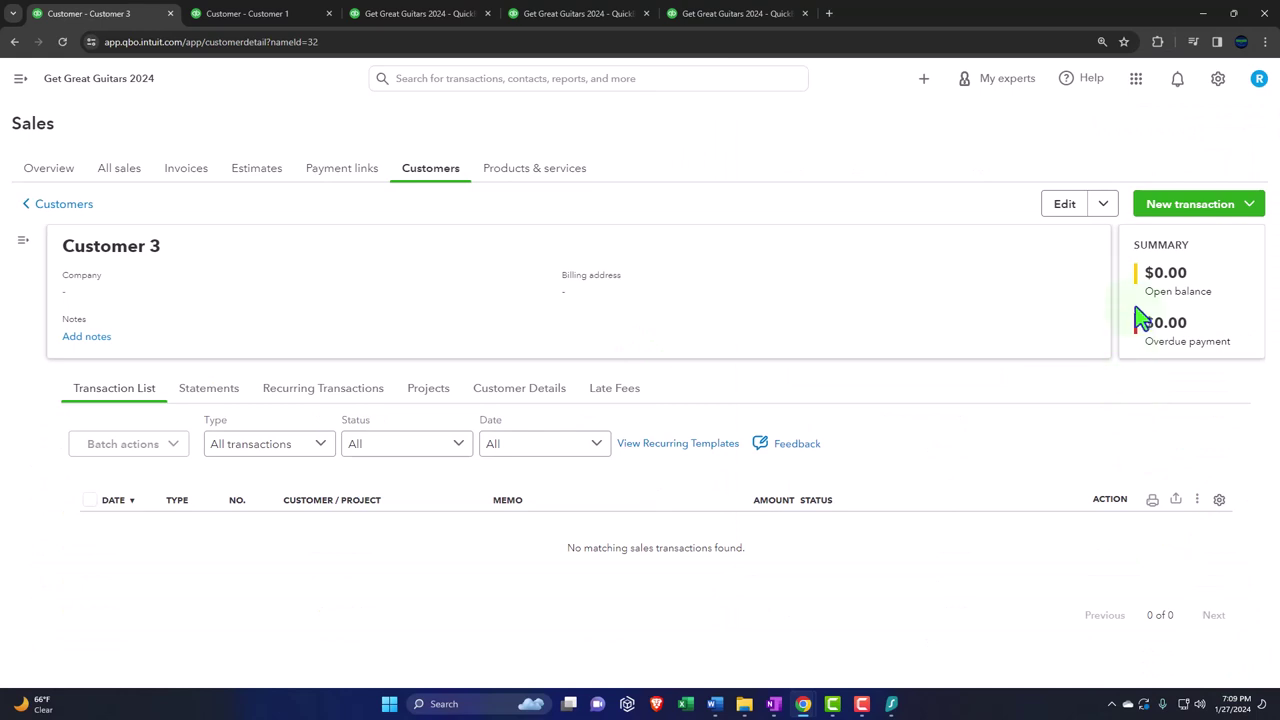
{"action": "left_click", "coordinate": [1174, 208]}
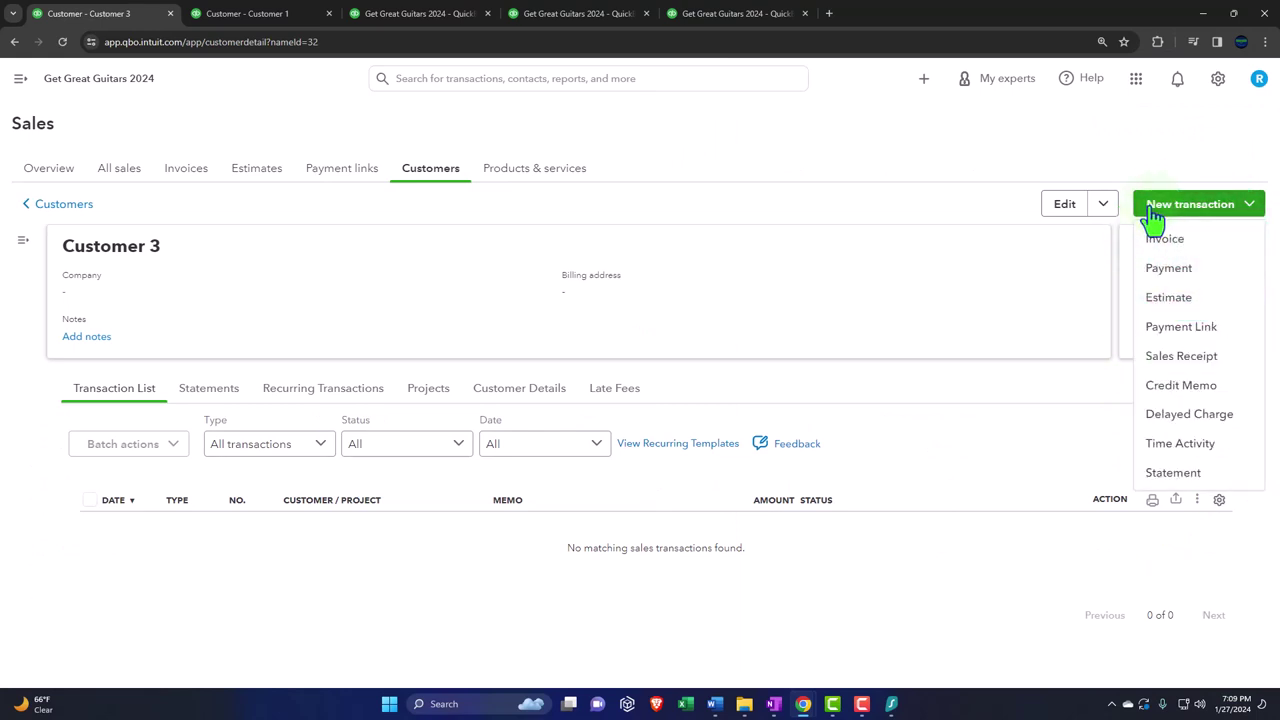
{"action": "left_click", "coordinate": [830, 320]}
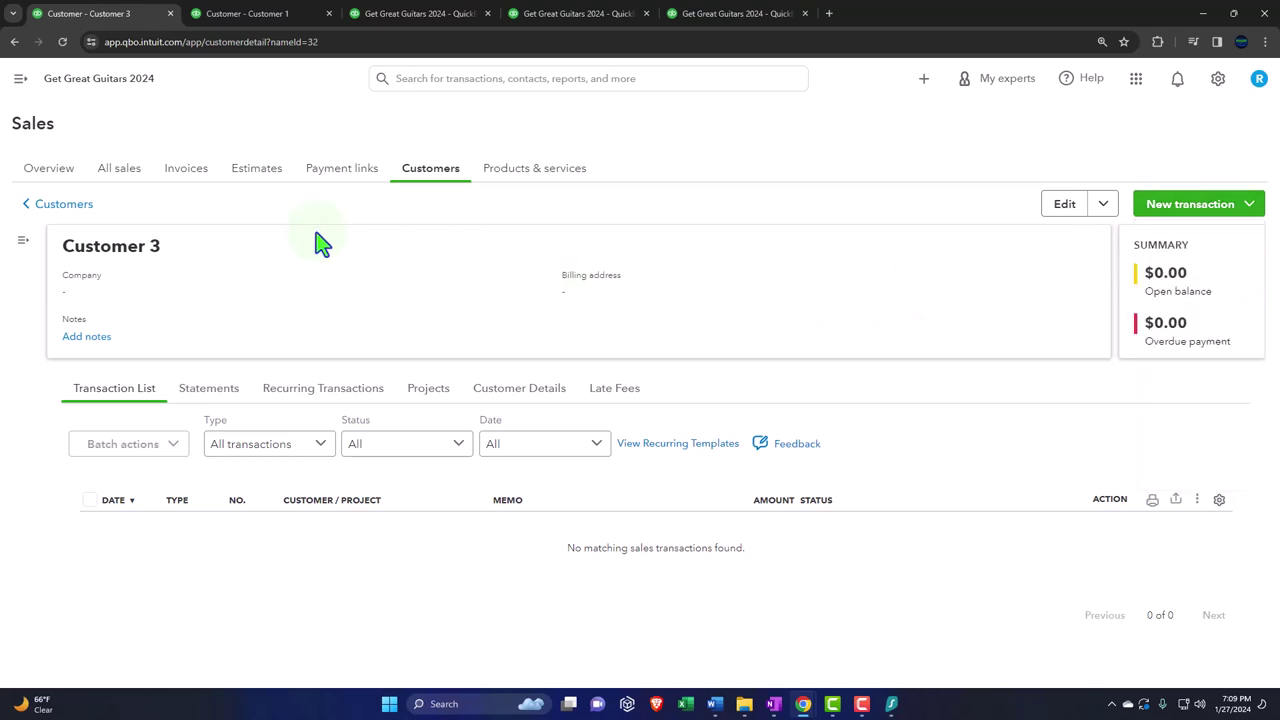
{"action": "left_click", "coordinate": [63, 206]}
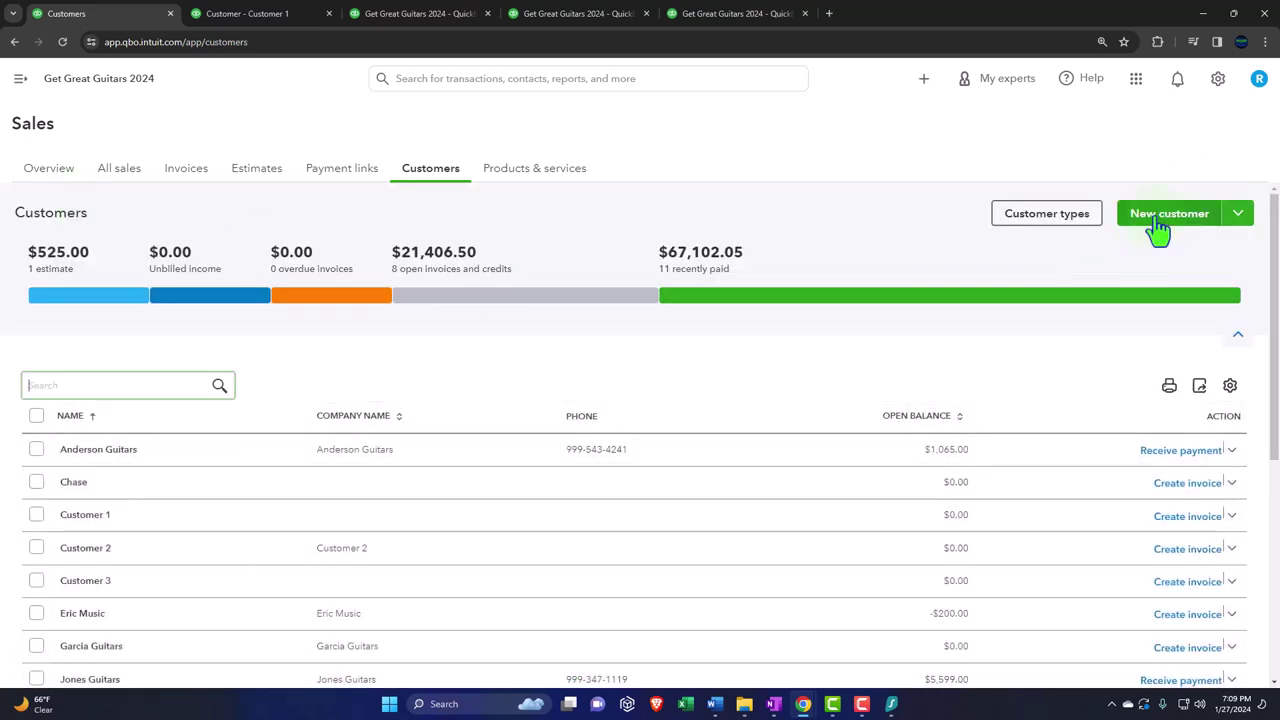
Add another new customer named 'Customer 4' and save it.
{"action": "left_click", "coordinate": [1165, 215]}
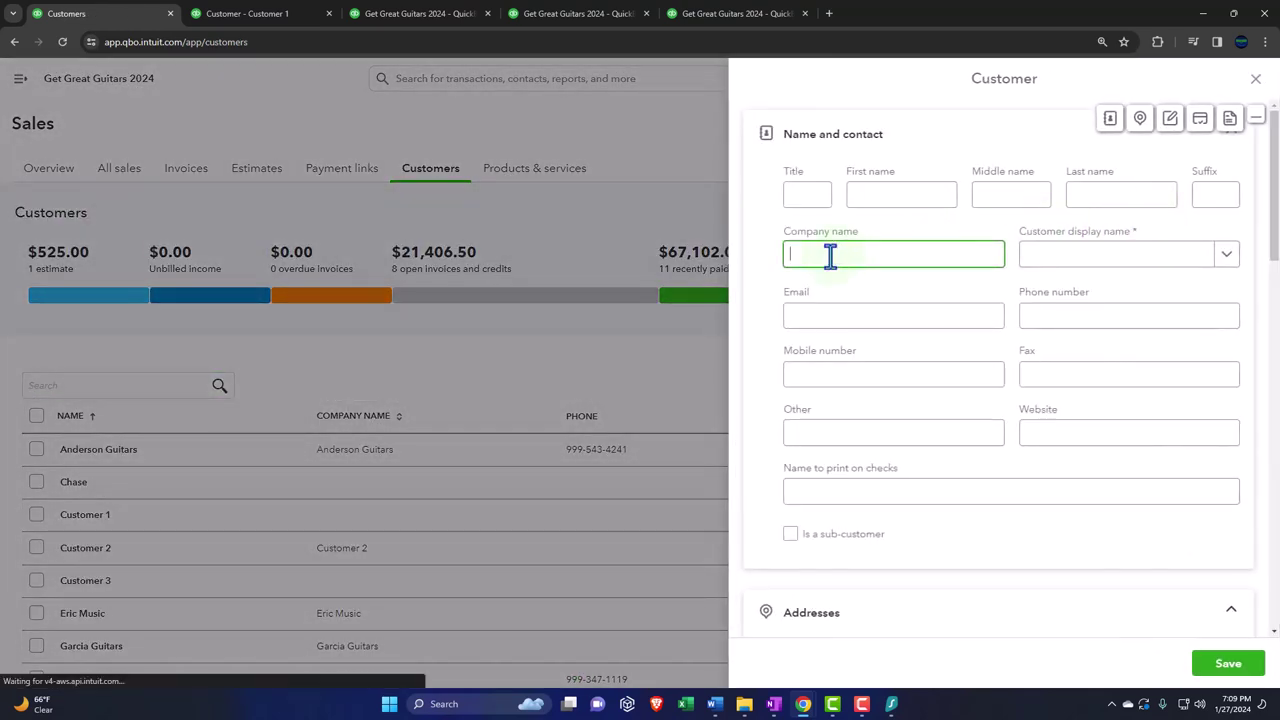
{"action": "type", "text": "Customer"}
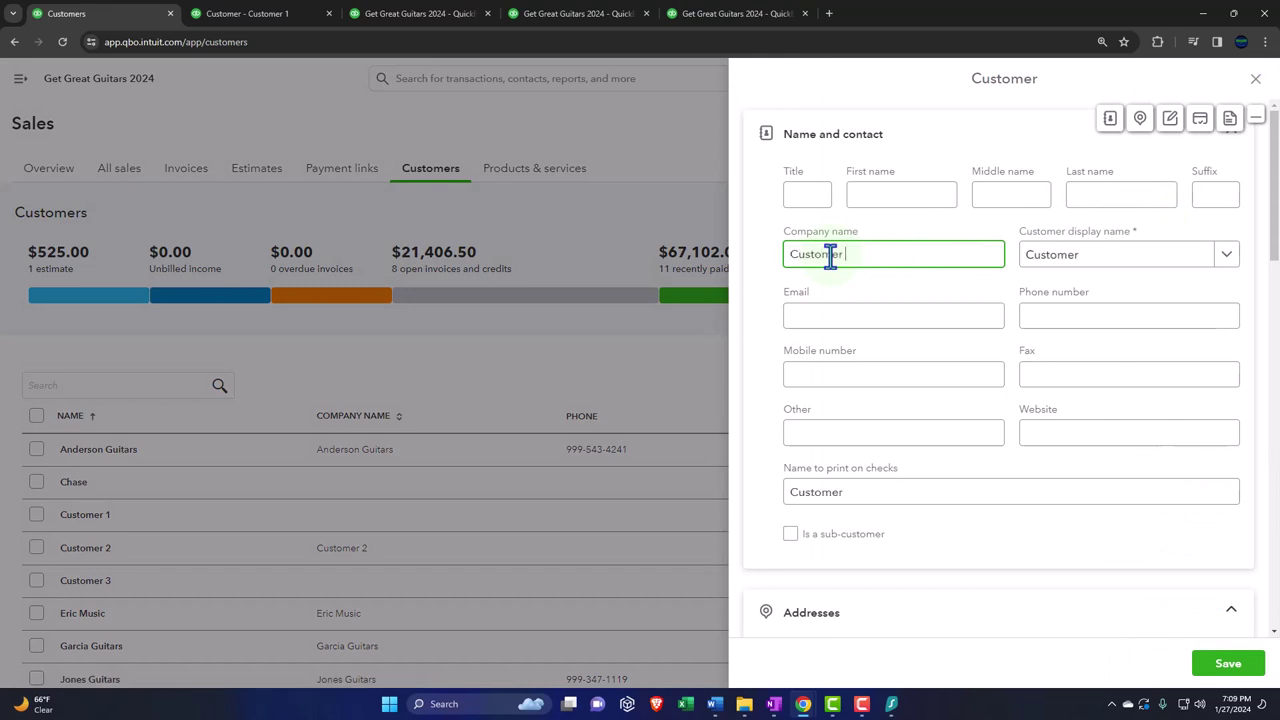
{"action": "type", "text": " 4"}
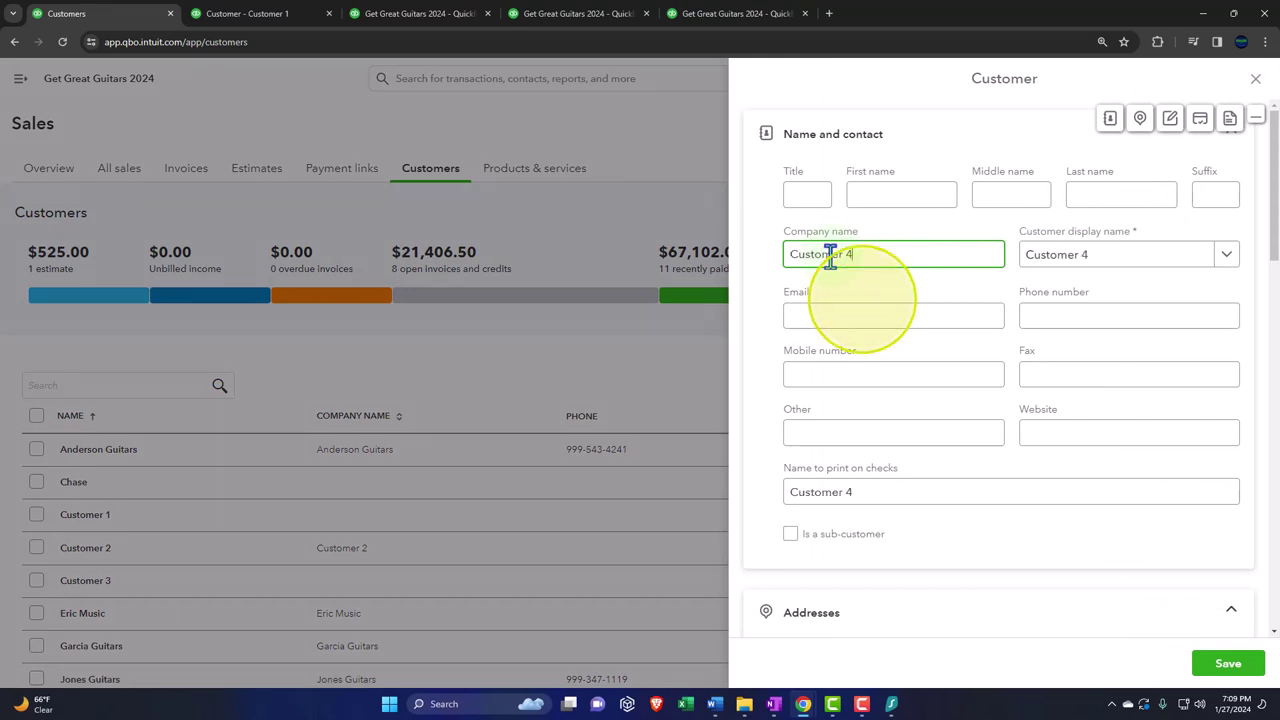
{"action": "left_click", "coordinate": [1228, 663]}
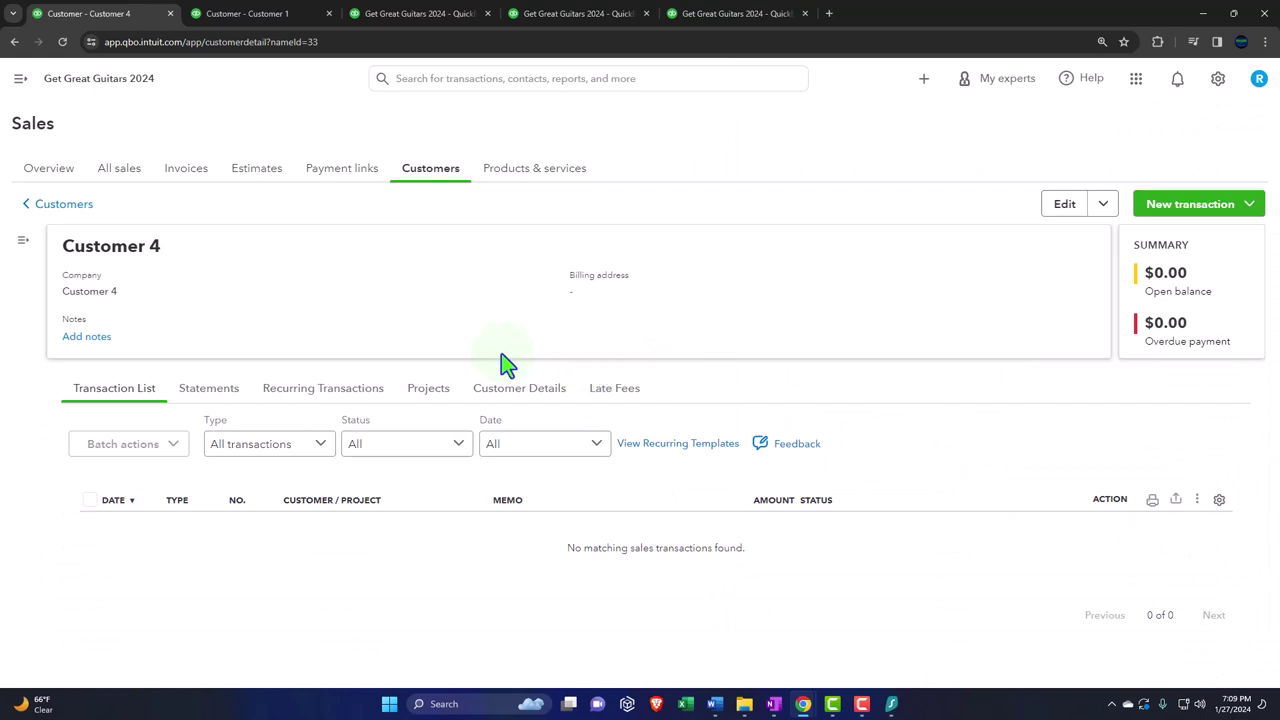
{"action": "left_click", "coordinate": [441, 193]}
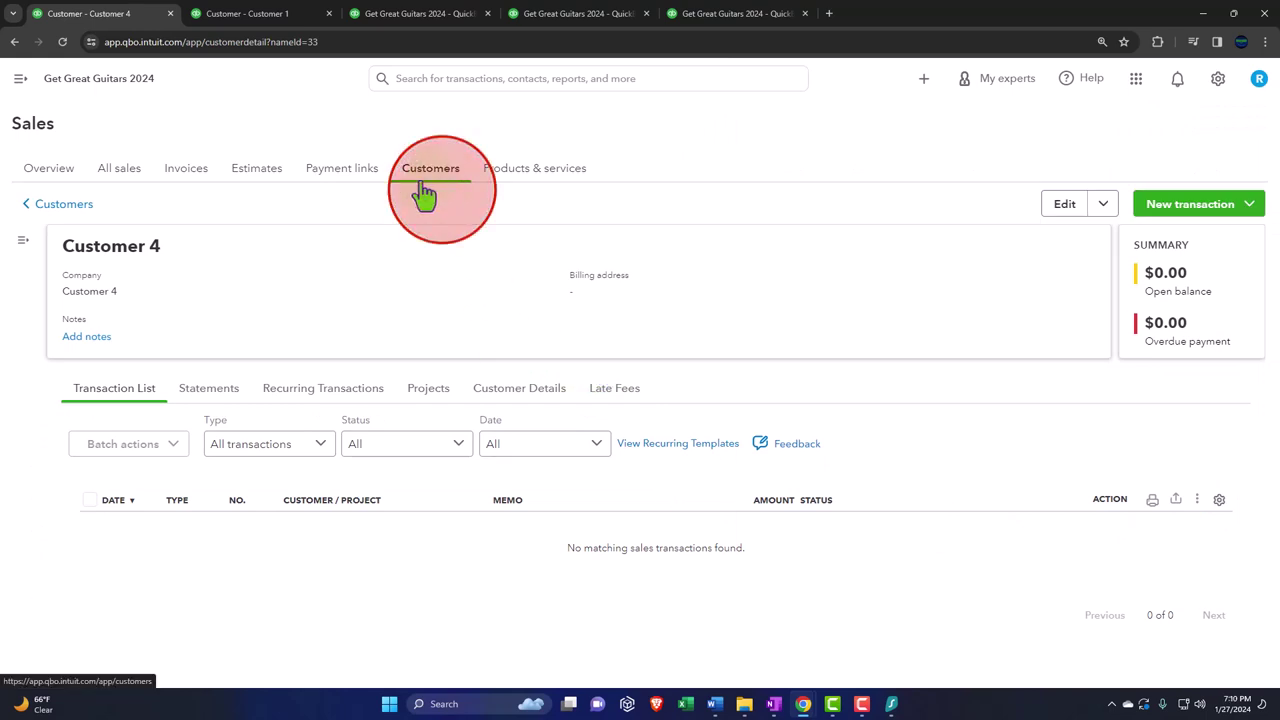
Start a weekly time entry in Time and switch the team member to the instructor.
{"action": "left_click", "coordinate": [20, 80]}
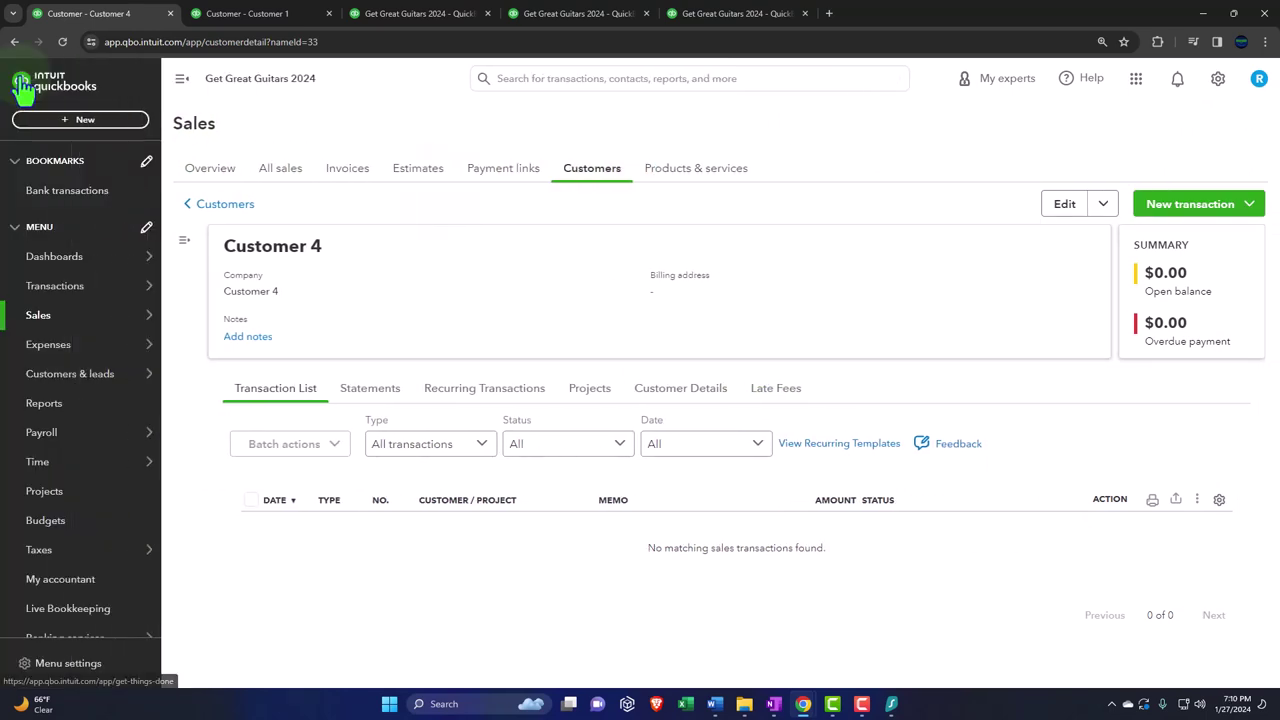
{"action": "left_click", "coordinate": [50, 470]}
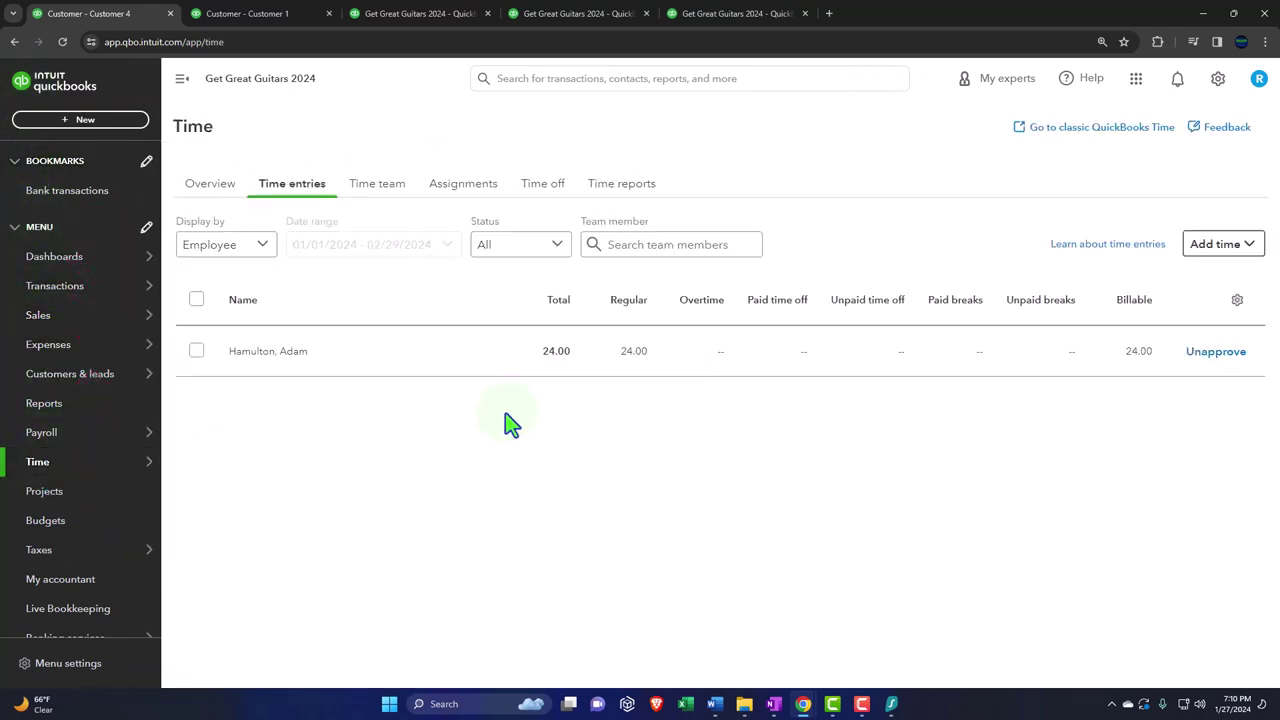
{"action": "left_click", "coordinate": [1228, 250]}
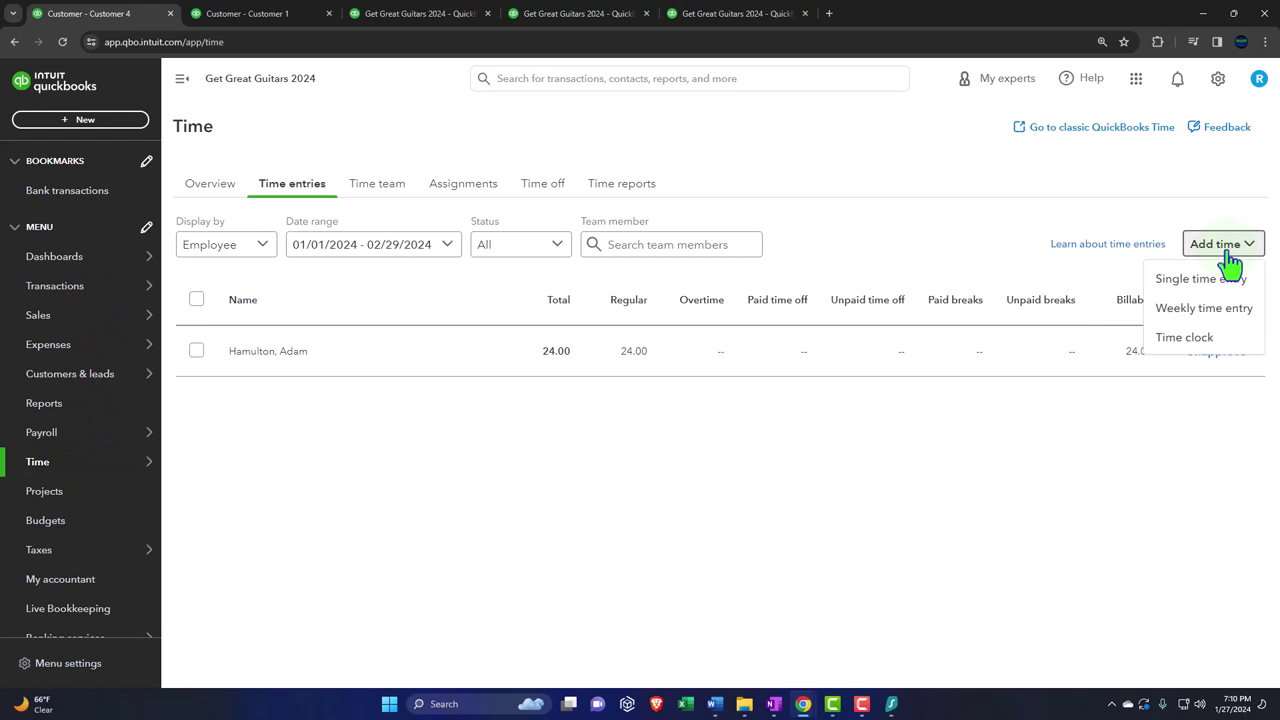
{"action": "left_click", "coordinate": [1233, 318]}
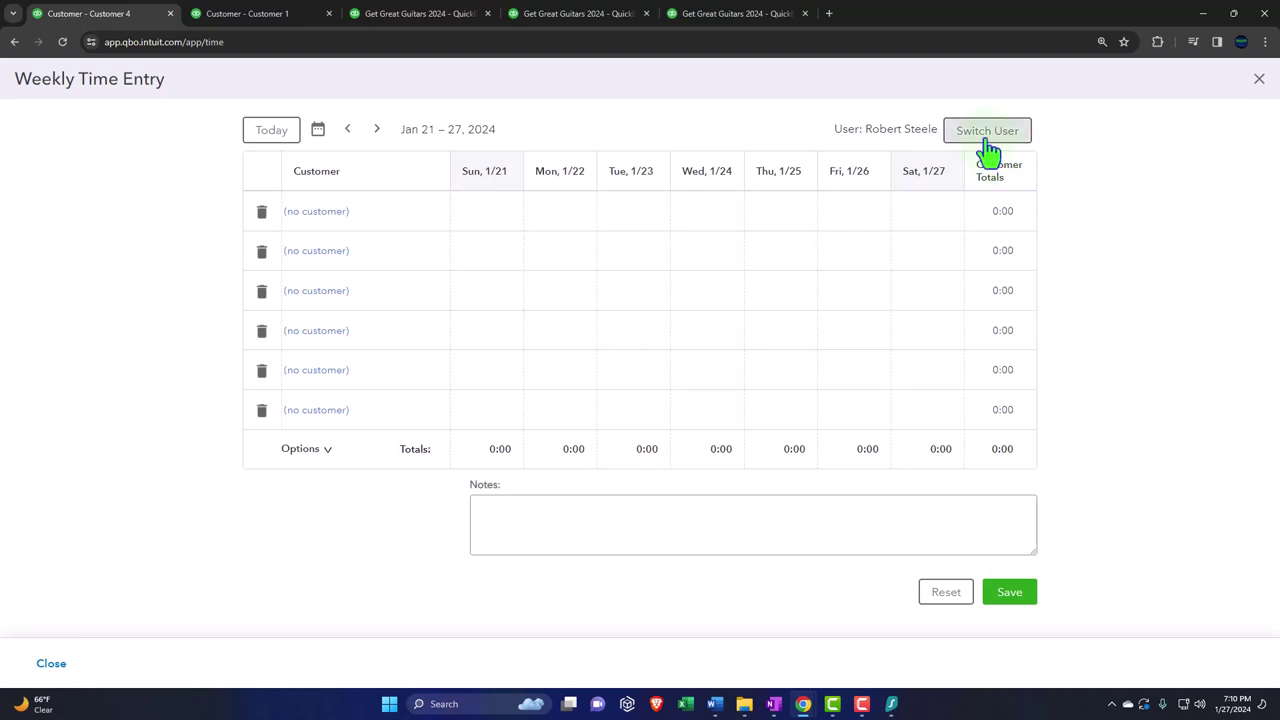
{"action": "left_click", "coordinate": [986, 138]}
{"action": "type", "text": "er"}
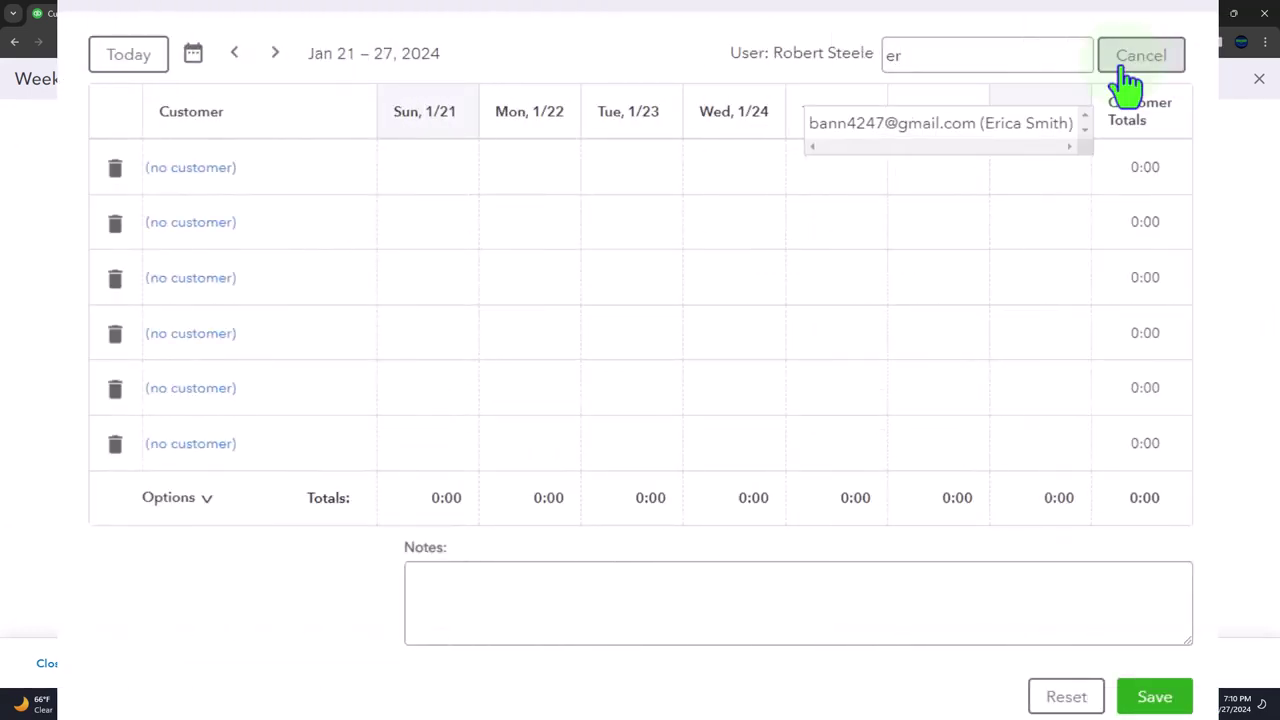
{"action": "key", "text": "Down"}
{"action": "key", "text": "Return"}
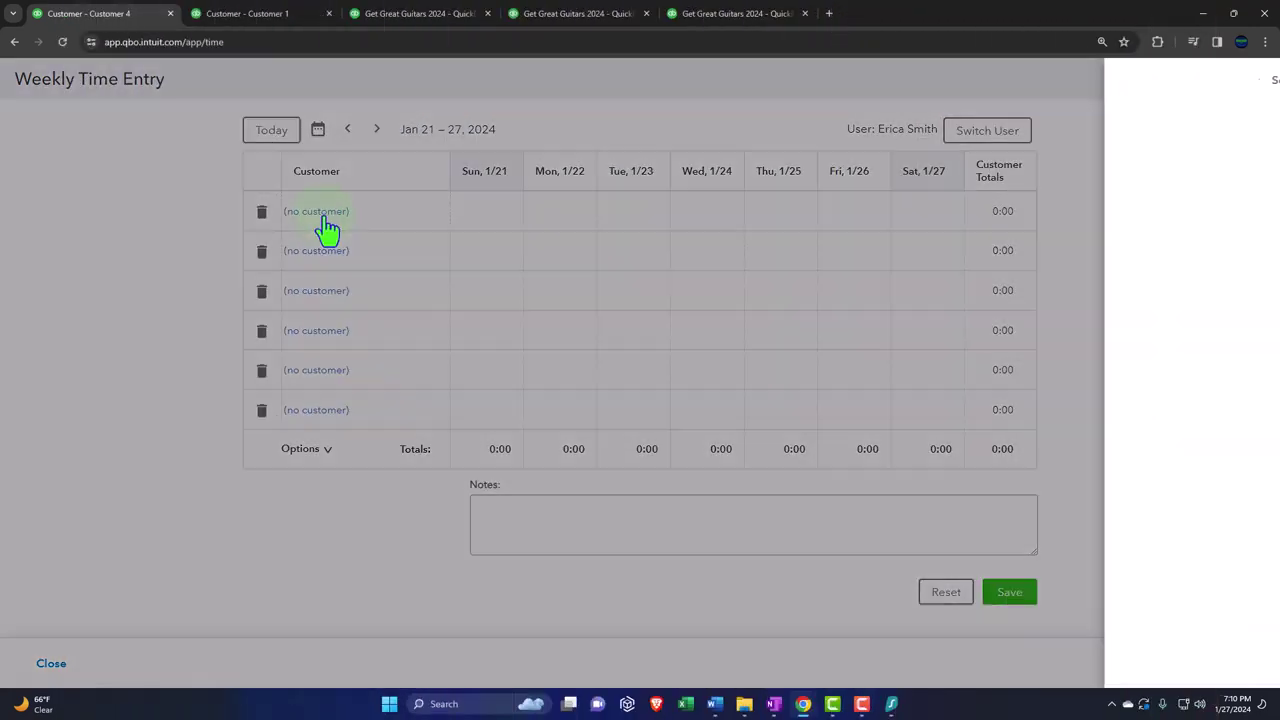
Log 2 hours for Customer 3 on Mon 1/22 and Wed 1/24.
{"action": "left_click", "coordinate": [325, 228]}
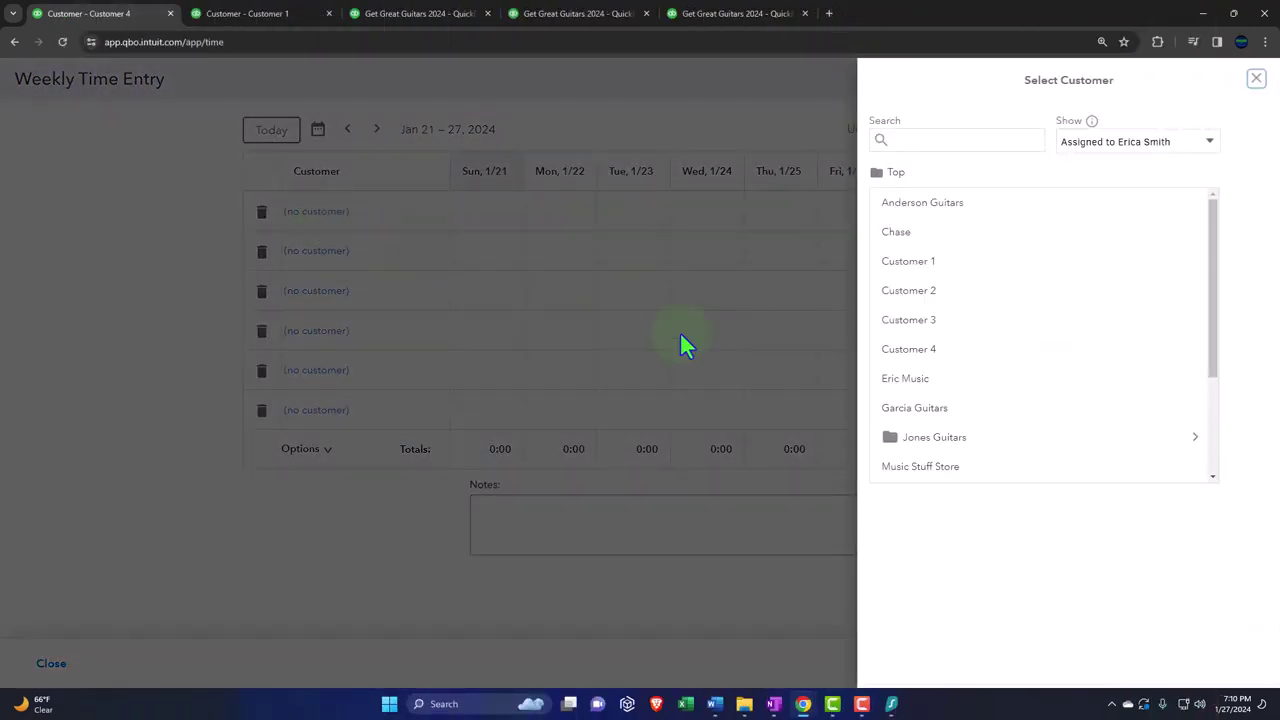
{"action": "left_click", "coordinate": [905, 322]}
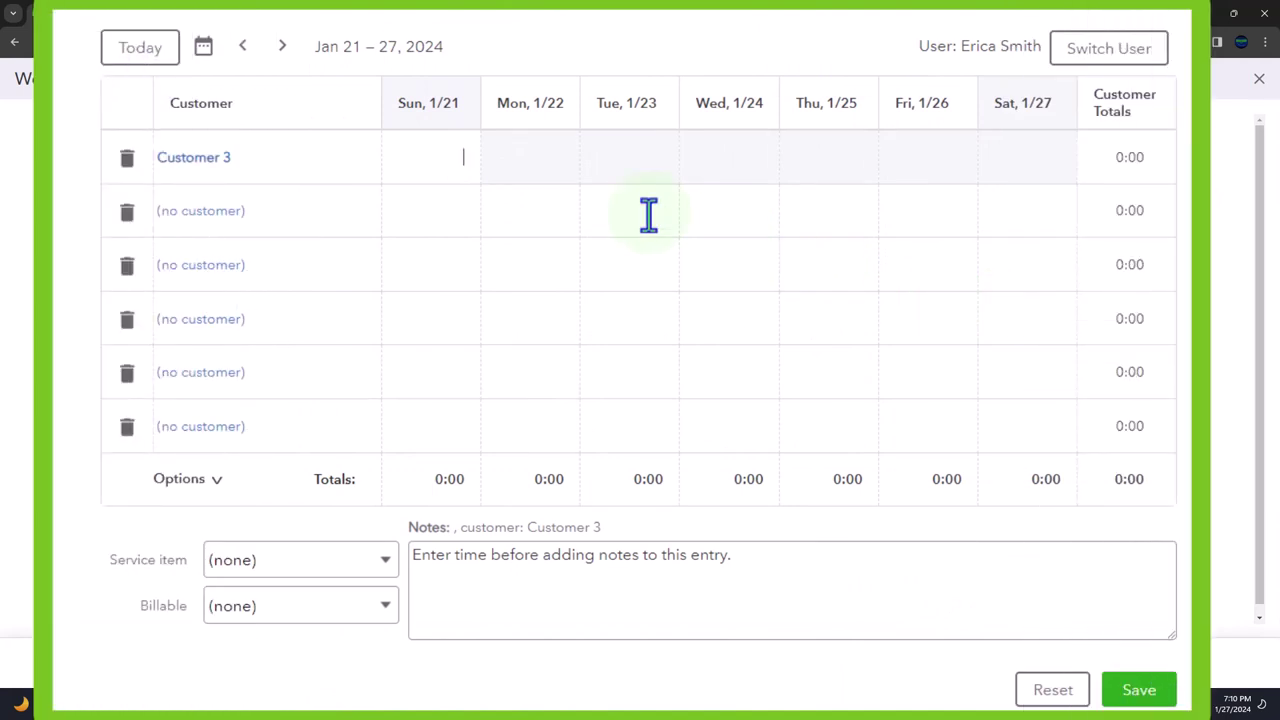
{"action": "left_click", "coordinate": [529, 162]}
{"action": "type", "text": "2"}
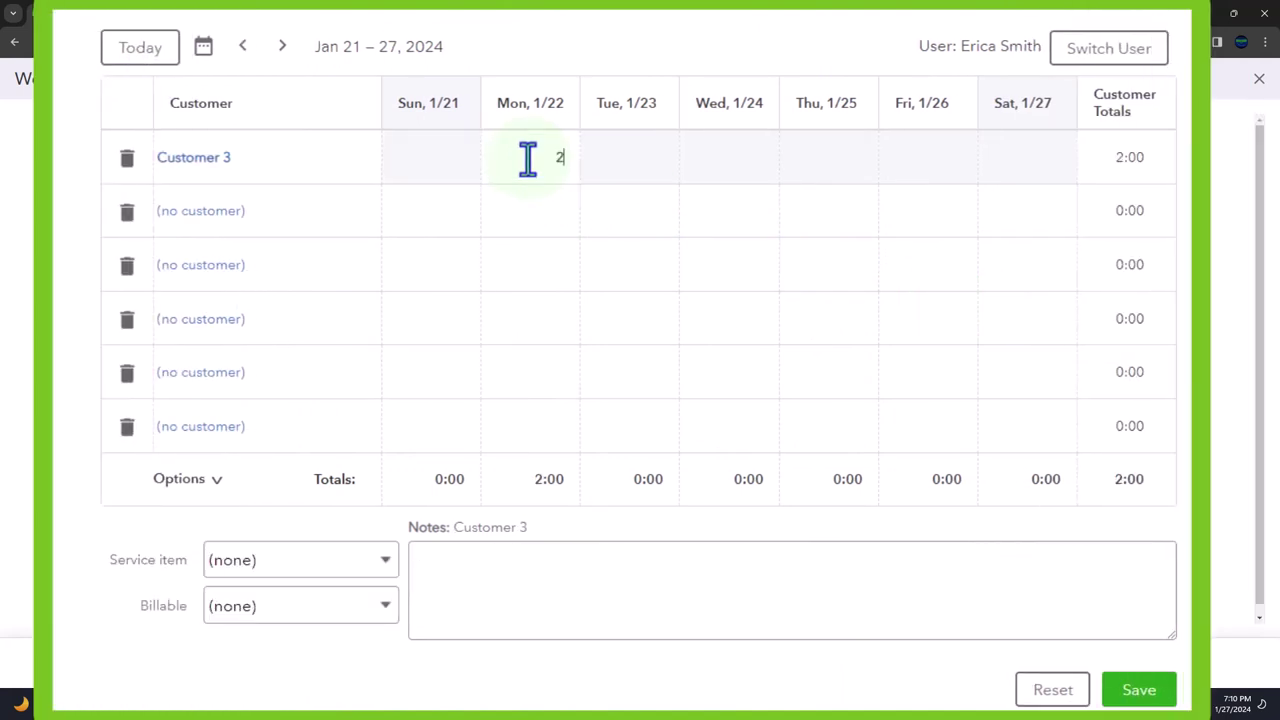
{"action": "left_click", "coordinate": [714, 166]}
{"action": "type", "text": "2"}
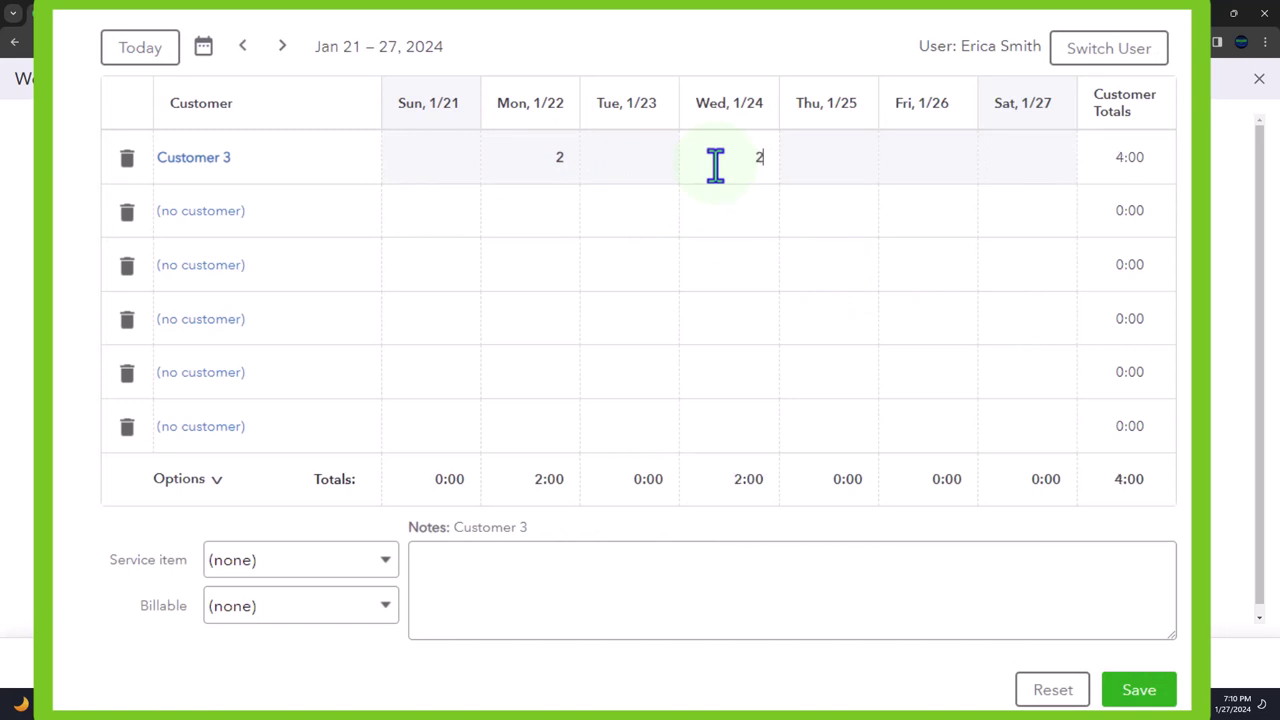
{"action": "left_click", "coordinate": [225, 218]}
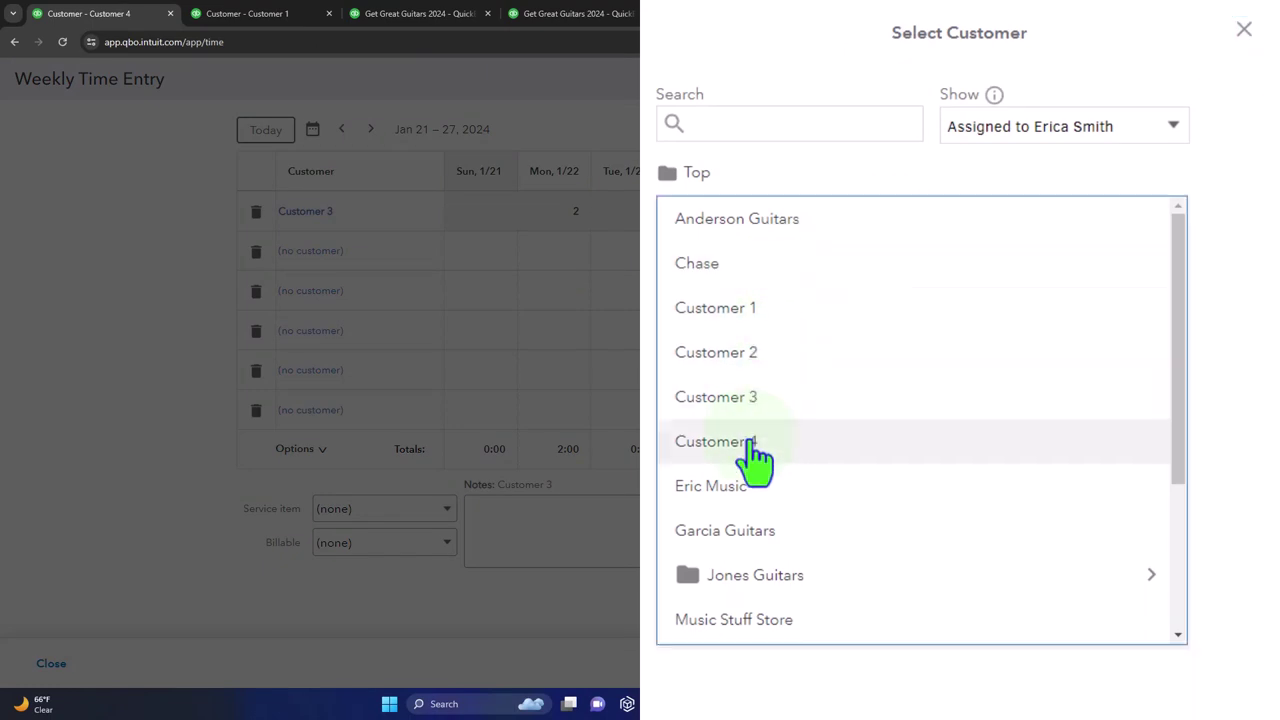
Log 2 hours for Customer 4 on Tue 1/23 and Thu 1/25.
{"action": "left_click", "coordinate": [755, 455]}
{"action": "left_click", "coordinate": [615, 252]}
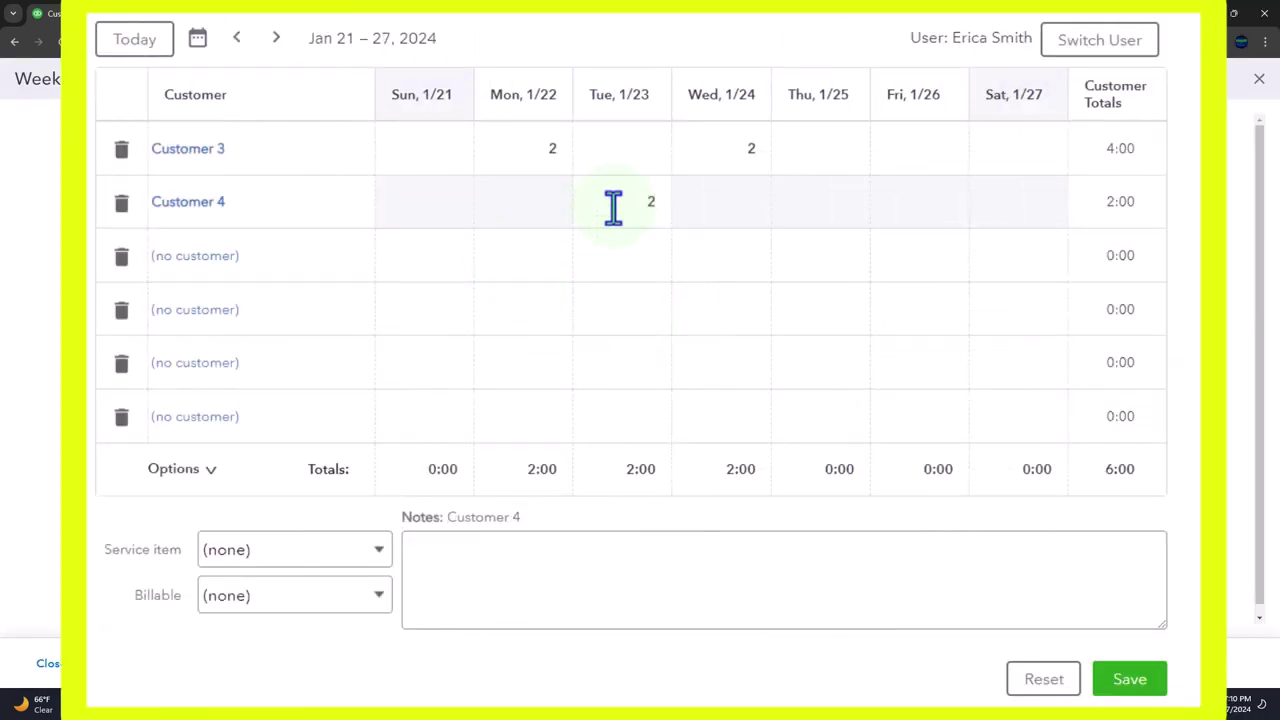
{"action": "left_click", "coordinate": [820, 210]}
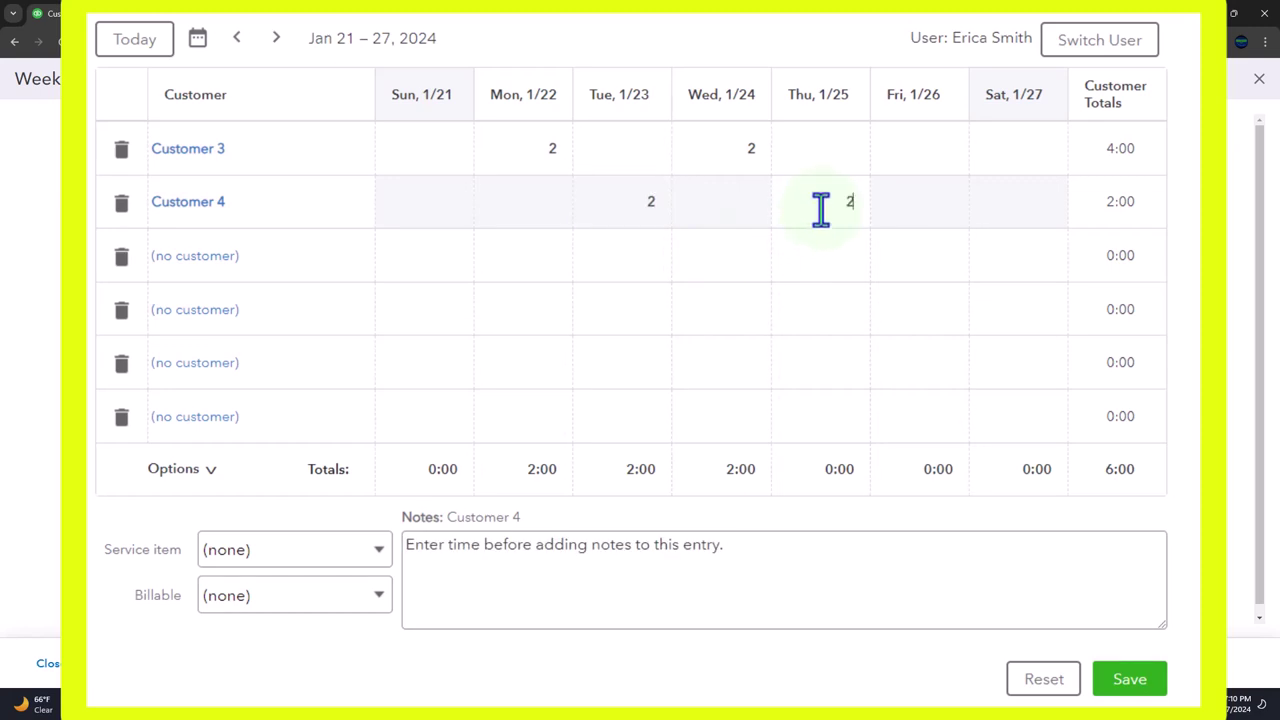
{"action": "type", "text": "2"}
{"action": "key", "text": "Tab"}
Mark Customer 4's time billable with the guitar-lessons service and a note, then save.
{"action": "left_click", "coordinate": [378, 603]}
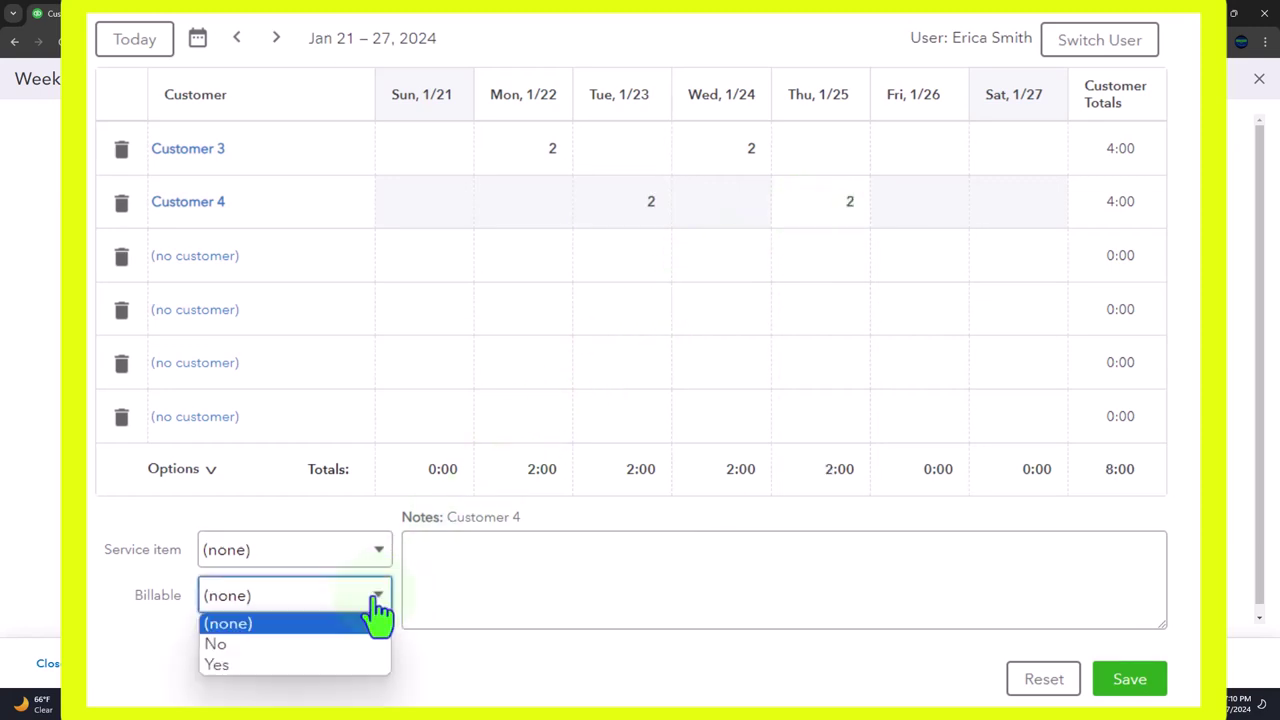
{"action": "left_click", "coordinate": [357, 664]}
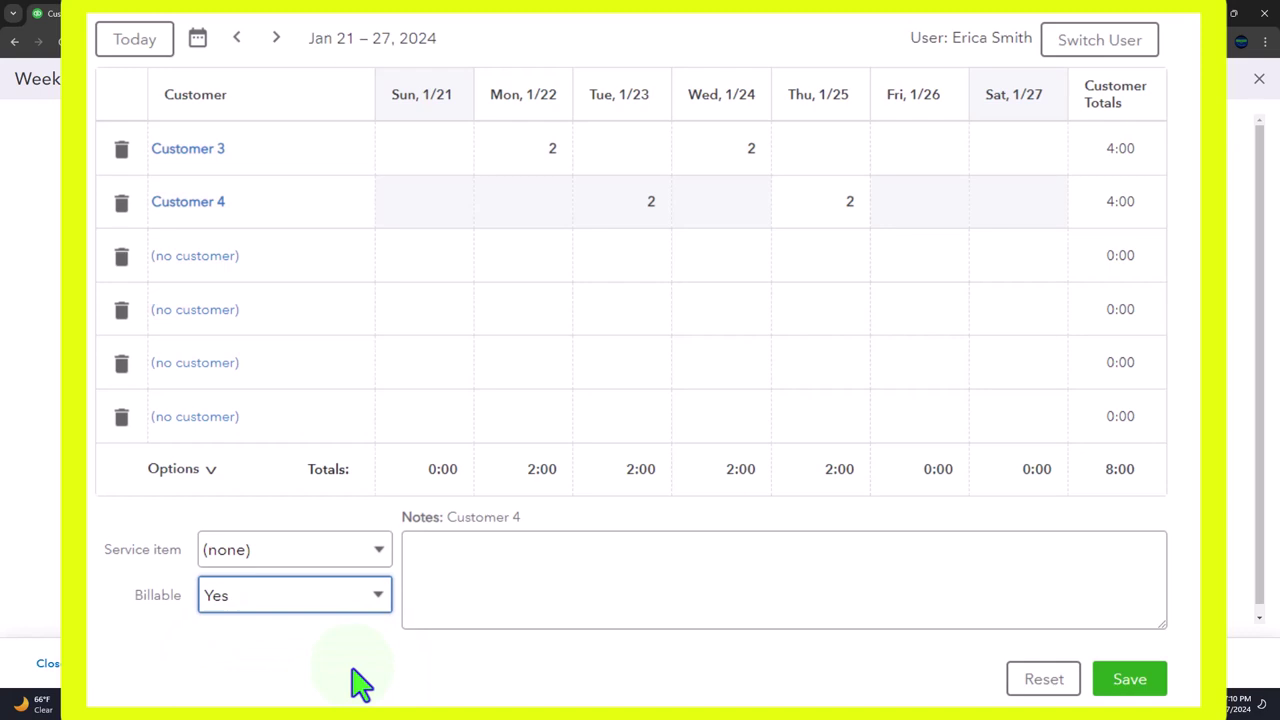
{"action": "left_click", "coordinate": [348, 560]}
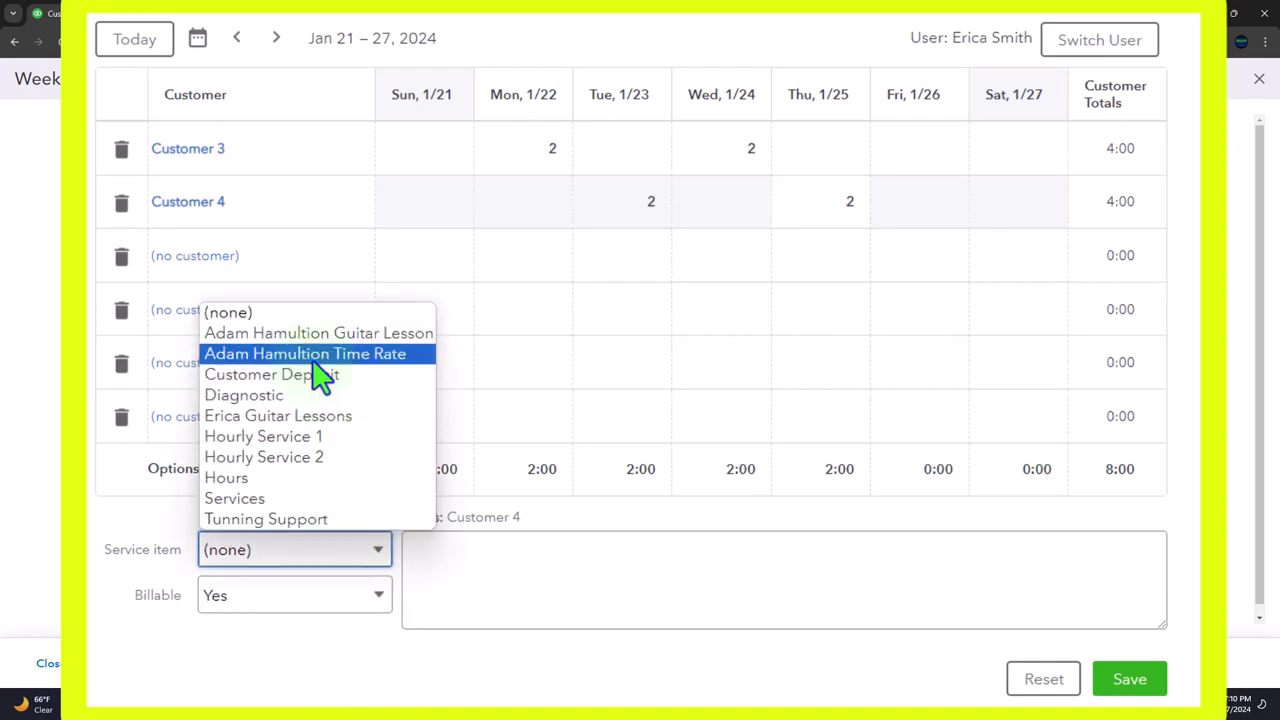
{"action": "left_click", "coordinate": [350, 418]}
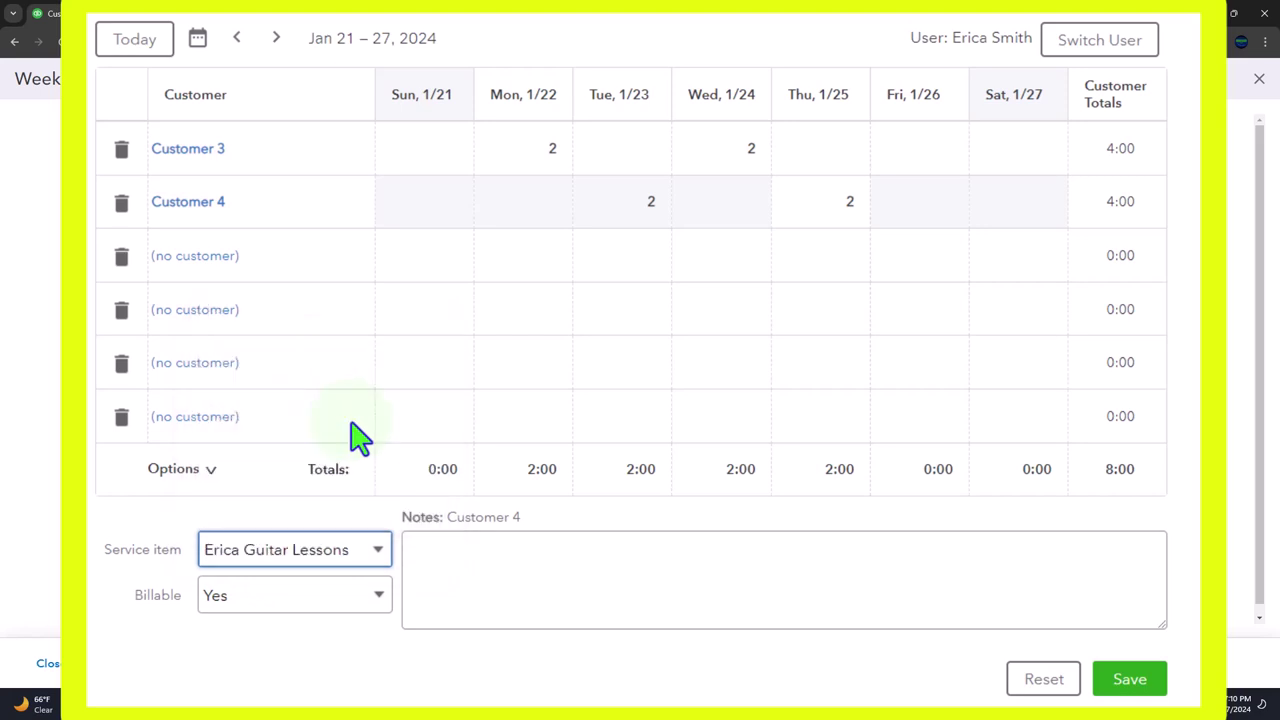
{"action": "left_click", "coordinate": [499, 585]}
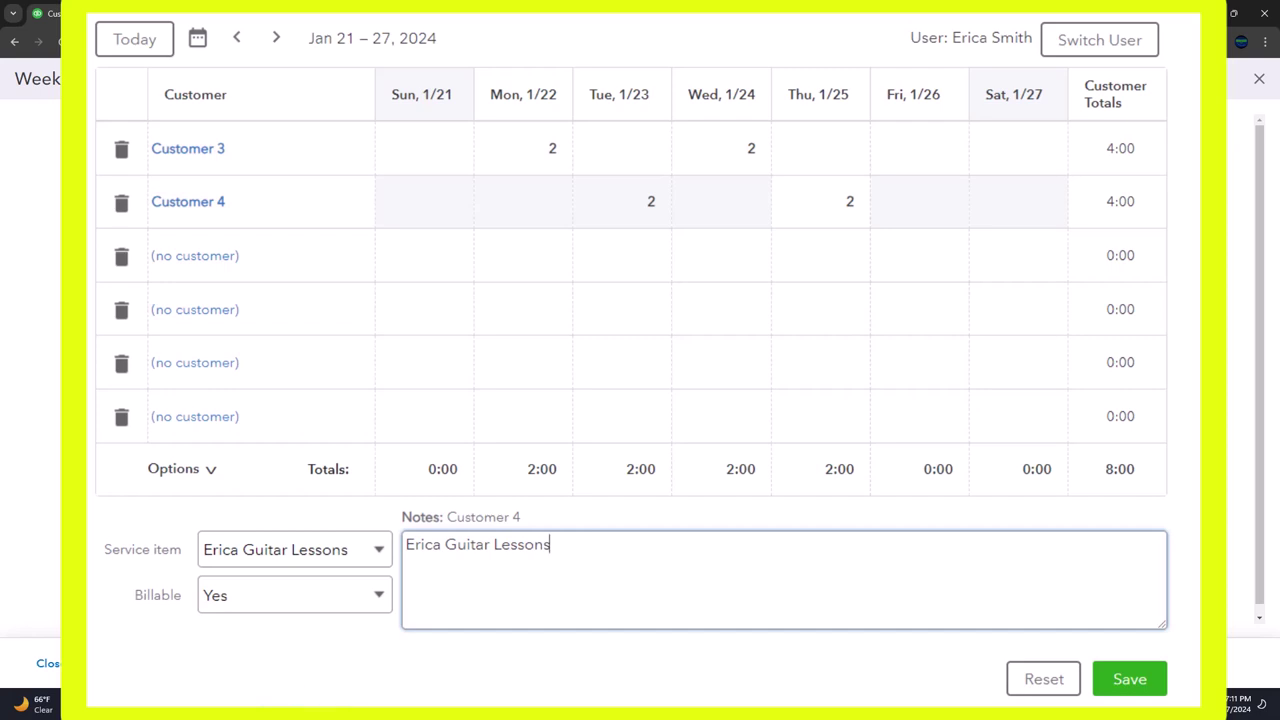
{"action": "left_click", "coordinate": [1148, 678]}
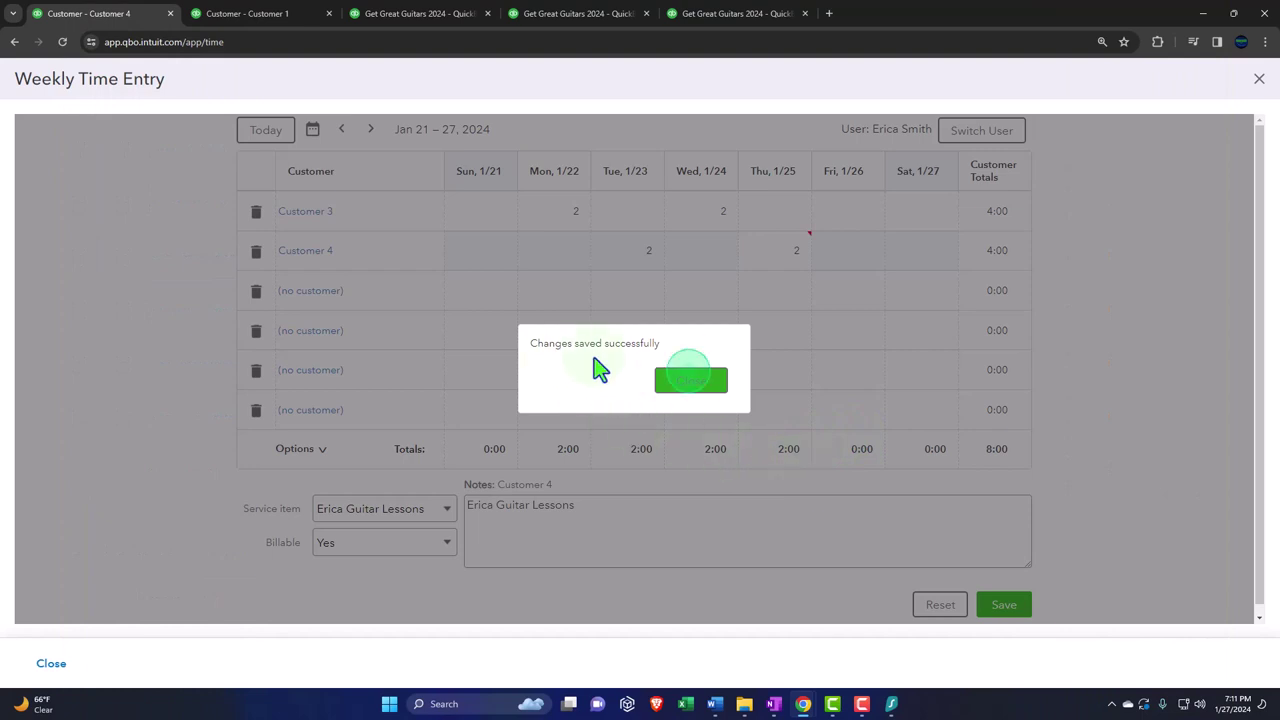
Close the weekly time entry and view the instructor's four 2-hour entries.
{"action": "left_click", "coordinate": [699, 384]}
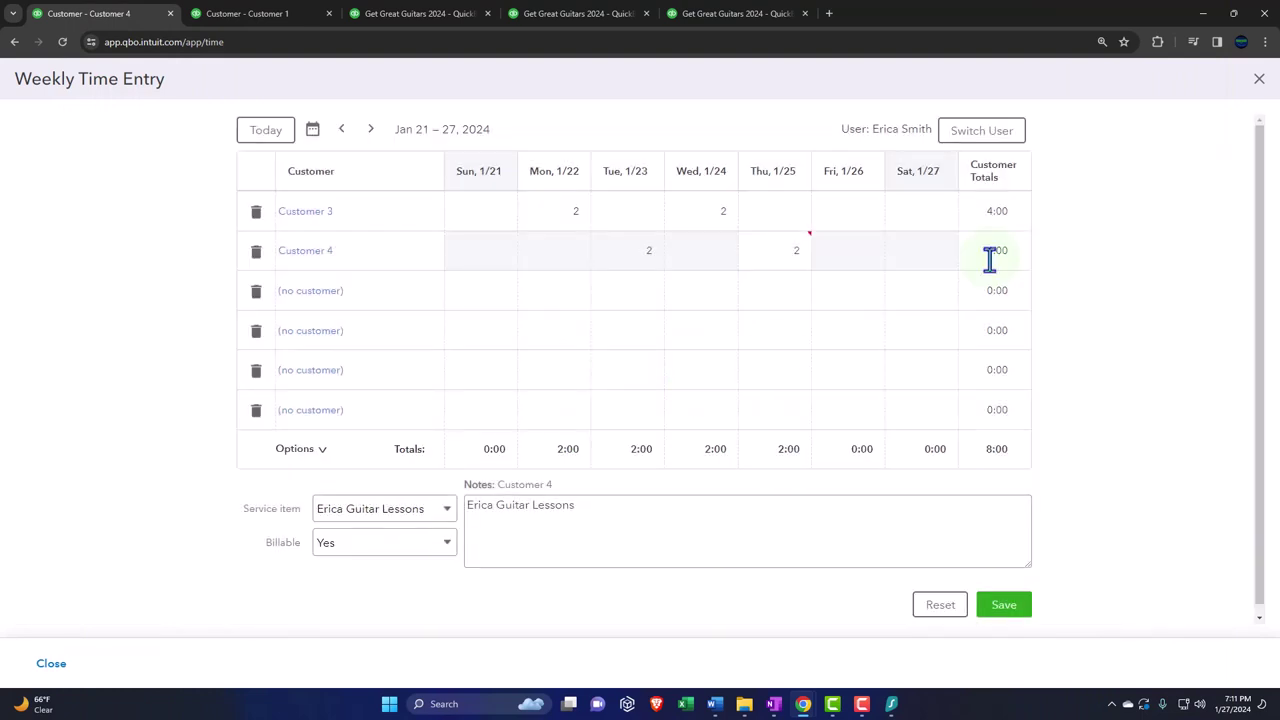
{"action": "left_click", "coordinate": [1260, 84]}
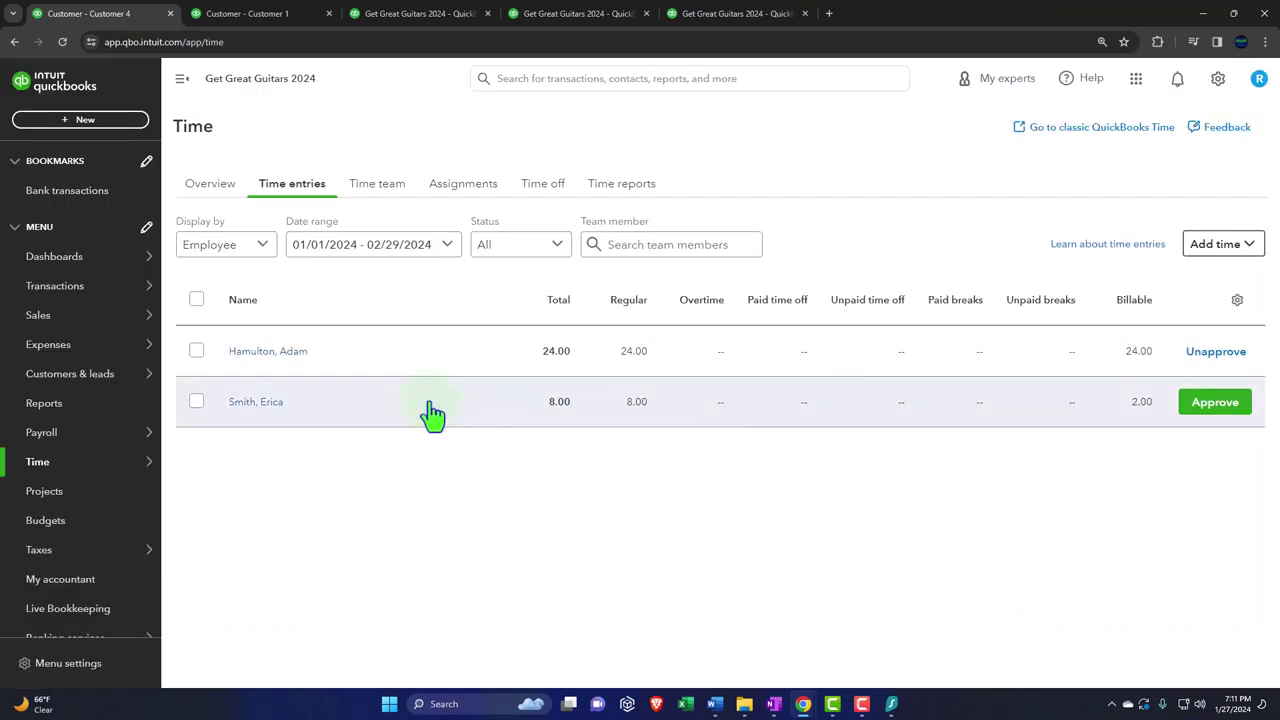
{"action": "left_click", "coordinate": [275, 402]}
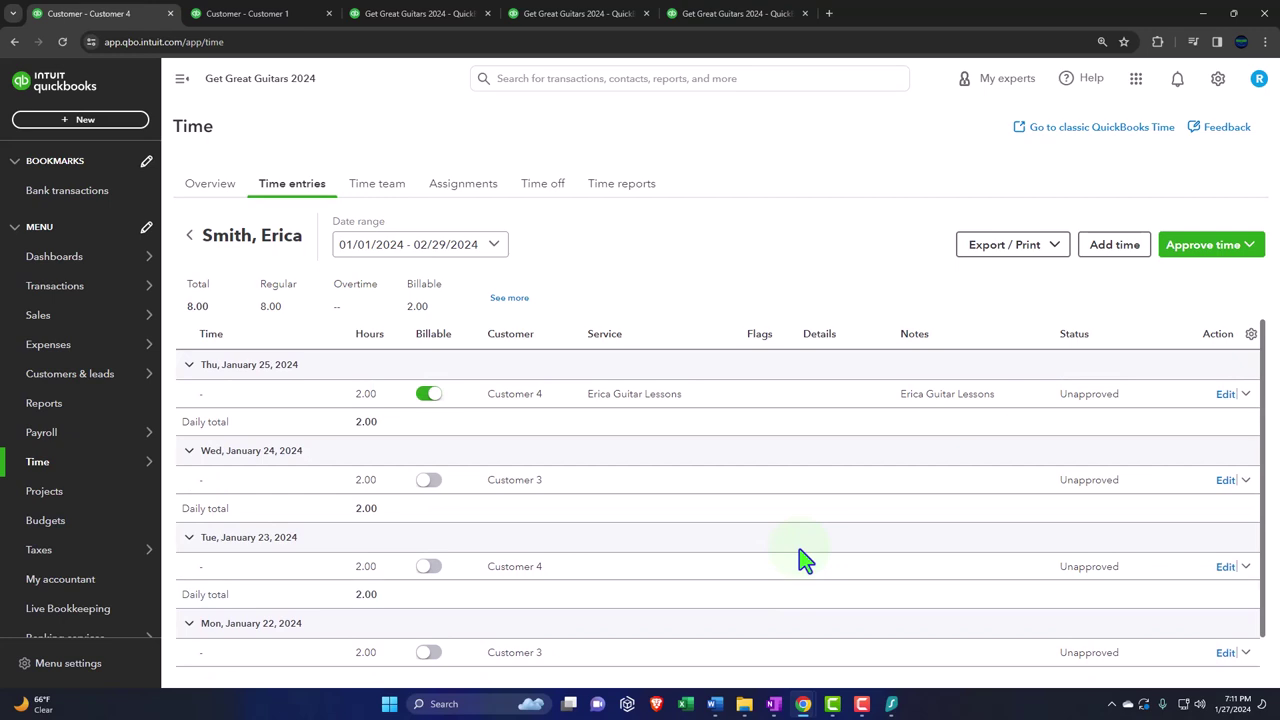
Reopen the Jan 21–27, 2024 weekly time card from the Jan 25 entry's Edit panel.
{"action": "left_click", "coordinate": [1225, 394]}
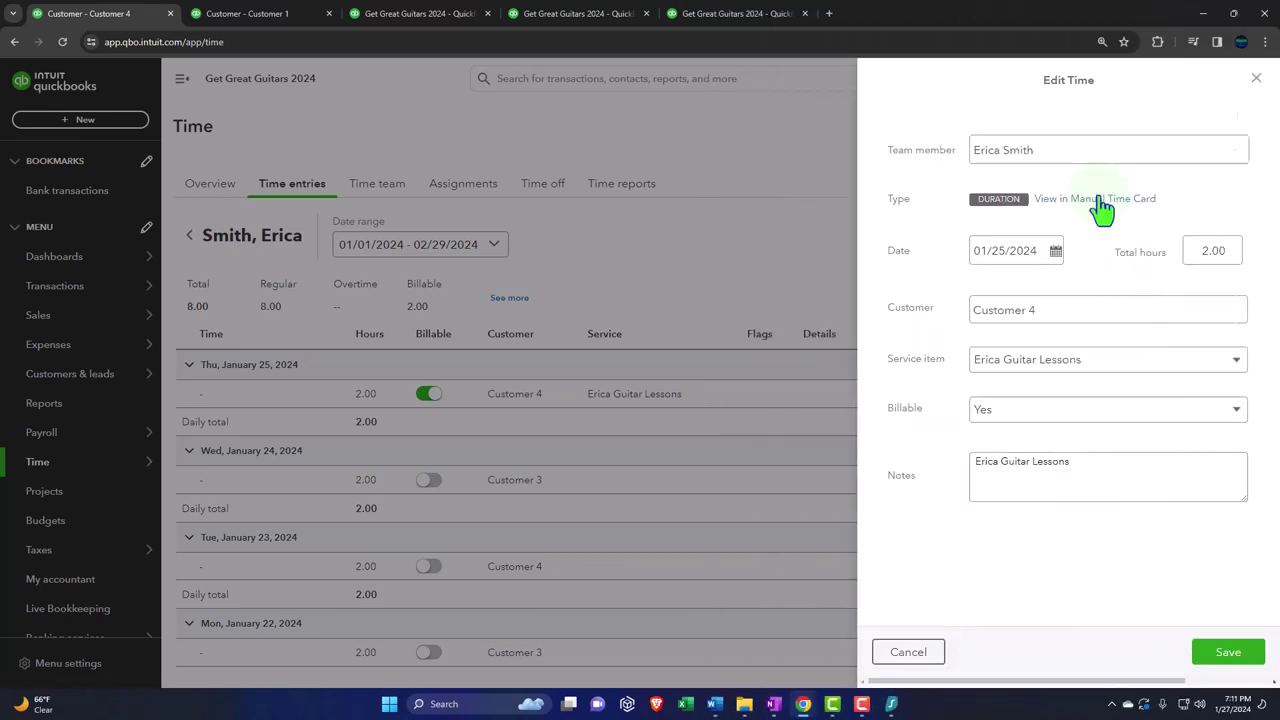
{"action": "left_click", "coordinate": [1100, 200]}
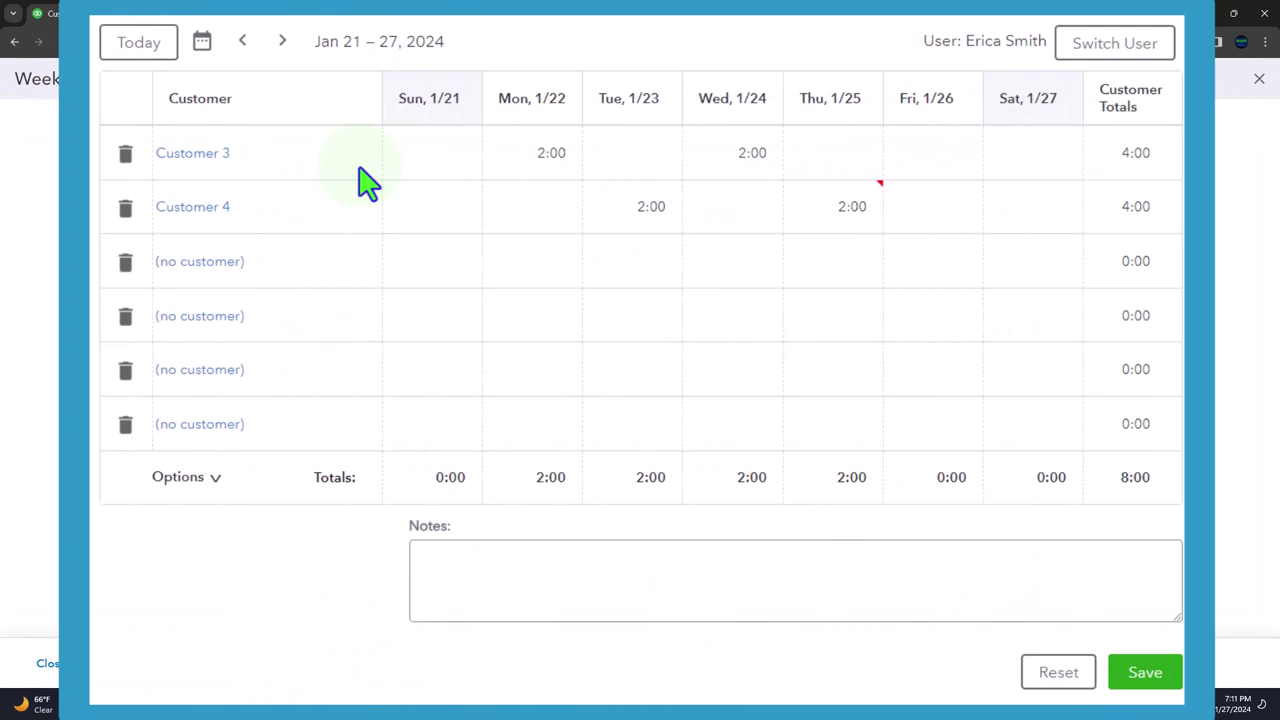
Set Customer 3's Monday 1/22 entry to the Erica Guitar Lessons service item.
{"action": "left_click", "coordinate": [517, 194]}
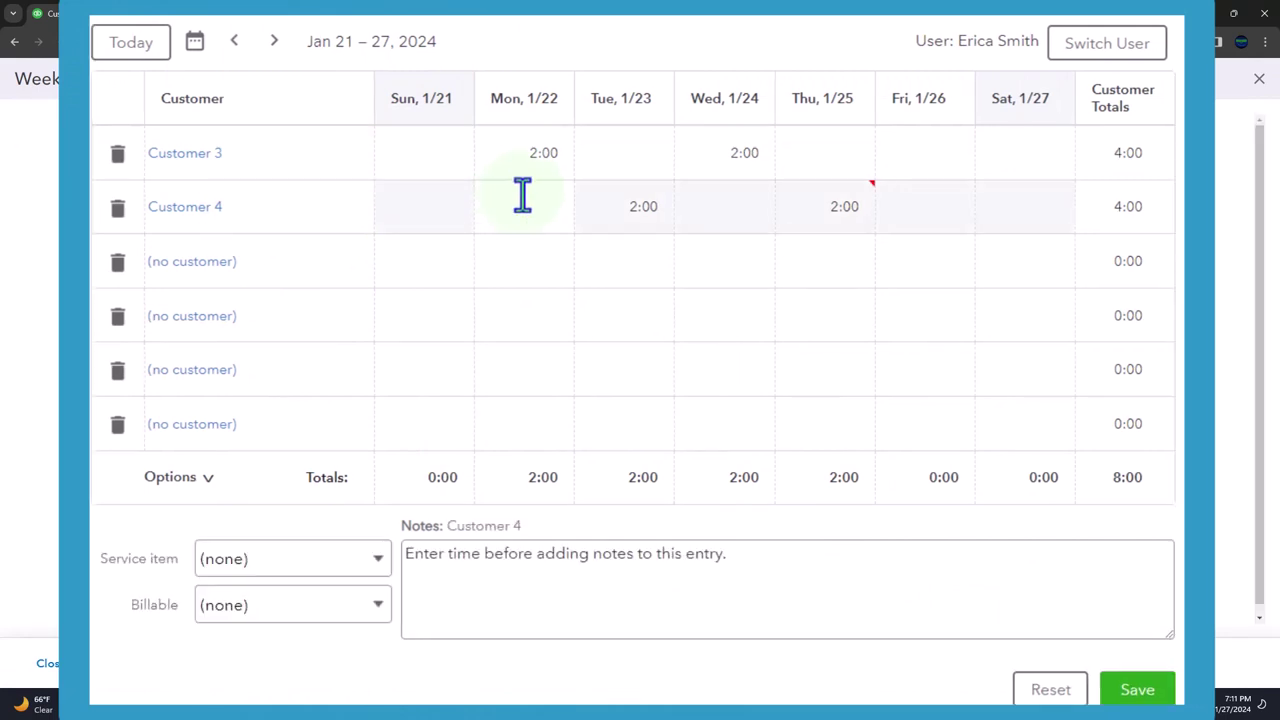
{"action": "left_click", "coordinate": [517, 151]}
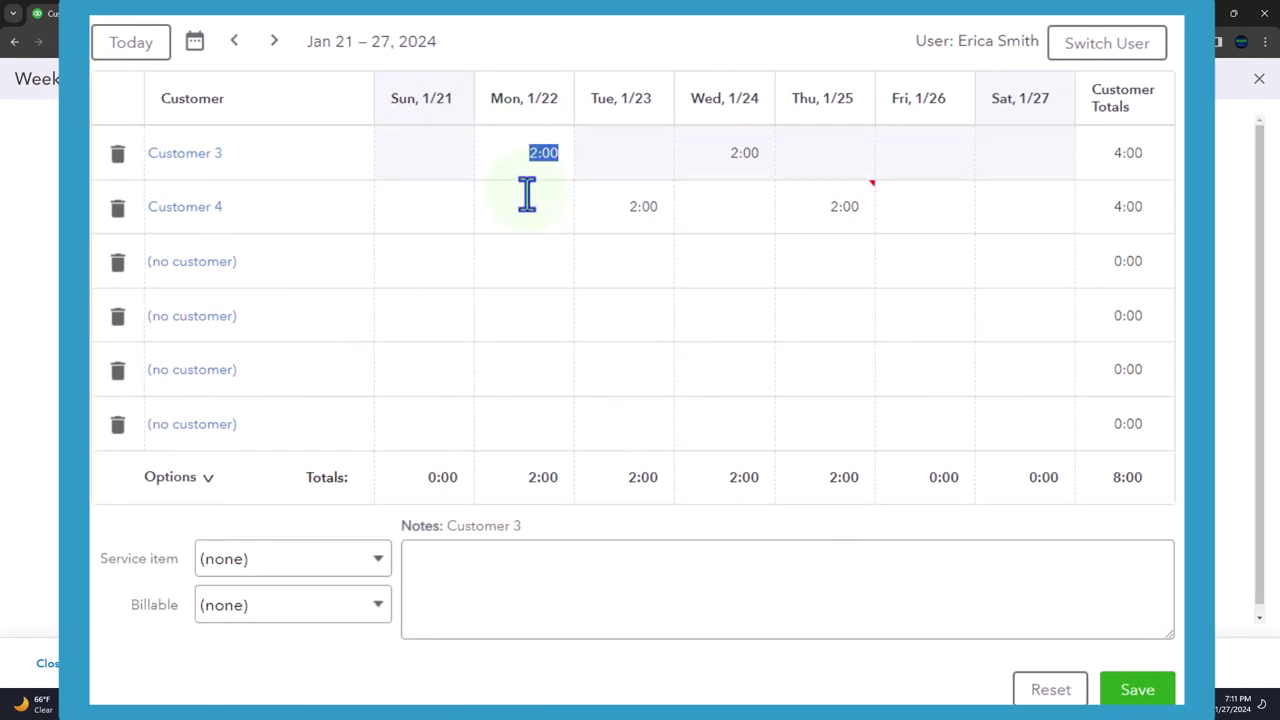
{"action": "left_click", "coordinate": [533, 209]}
{"action": "left_click", "coordinate": [505, 149]}
{"action": "left_click", "coordinate": [380, 570]}
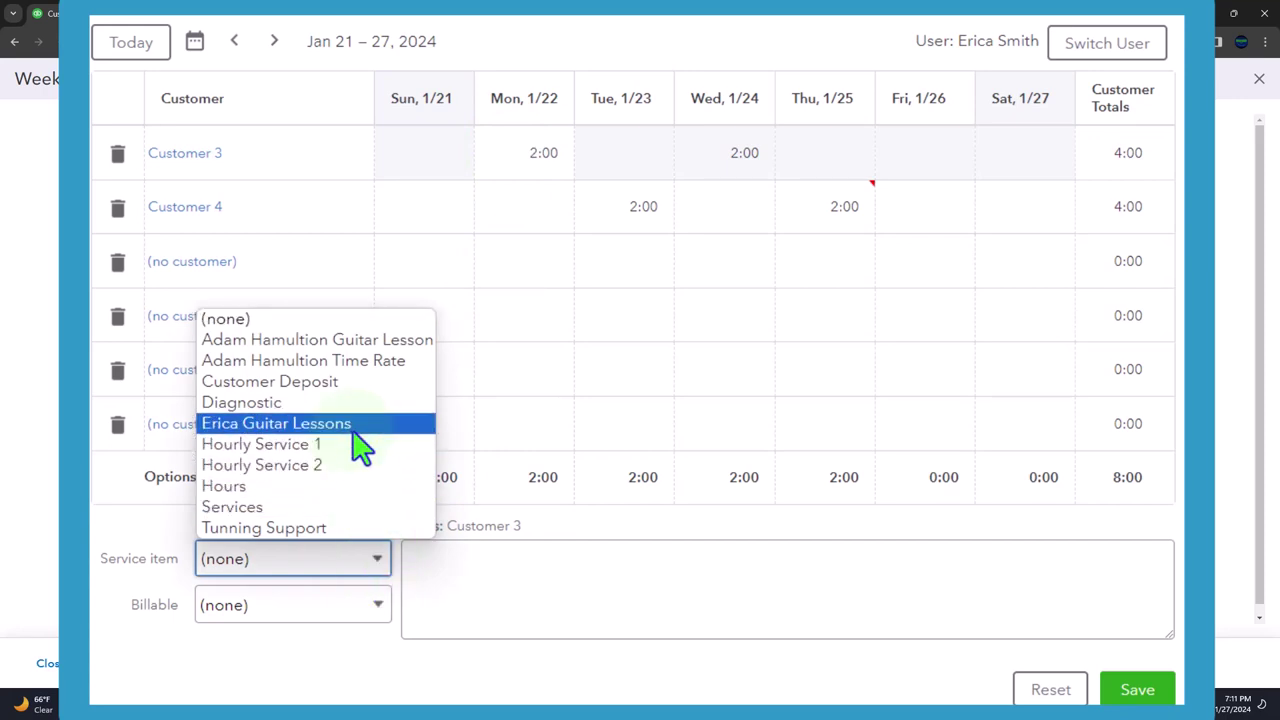
{"action": "left_click", "coordinate": [300, 424]}
Set Customer 3's Wednesday and Customer 4's Tuesday entries to Erica Guitar Lessons, marking Tuesday billable.
{"action": "left_click", "coordinate": [734, 153]}
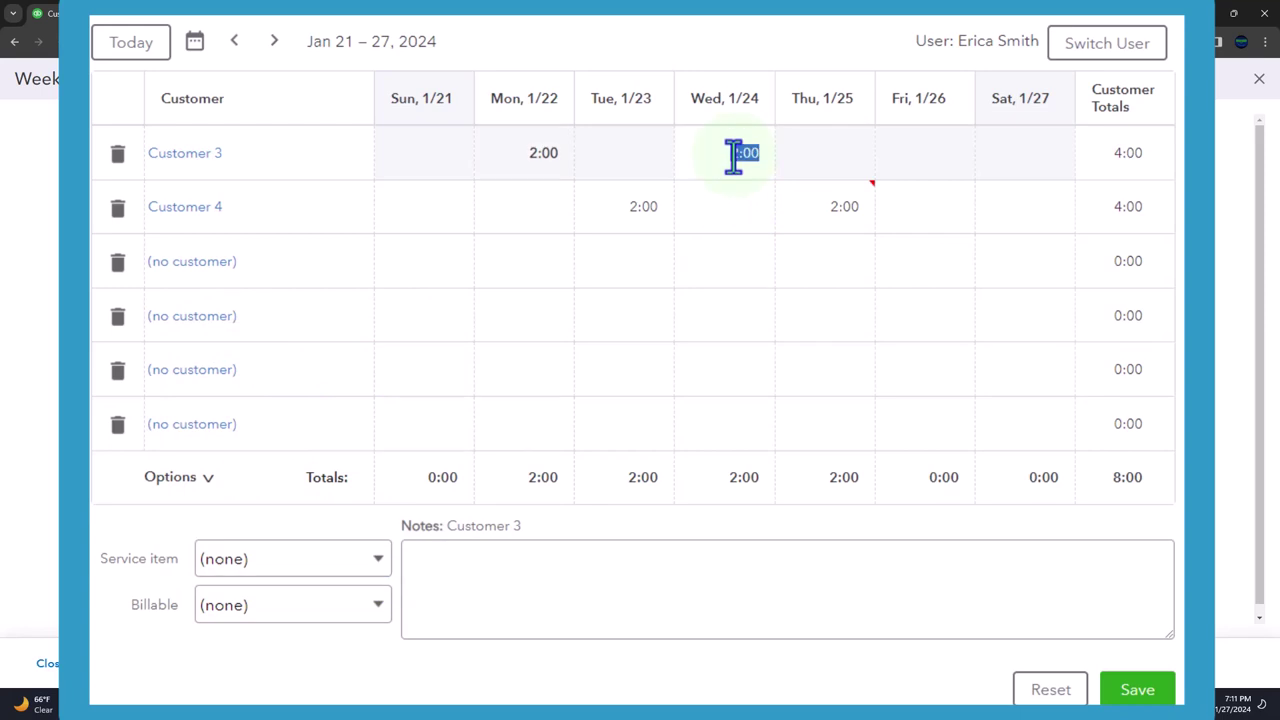
{"action": "left_click", "coordinate": [379, 566]}
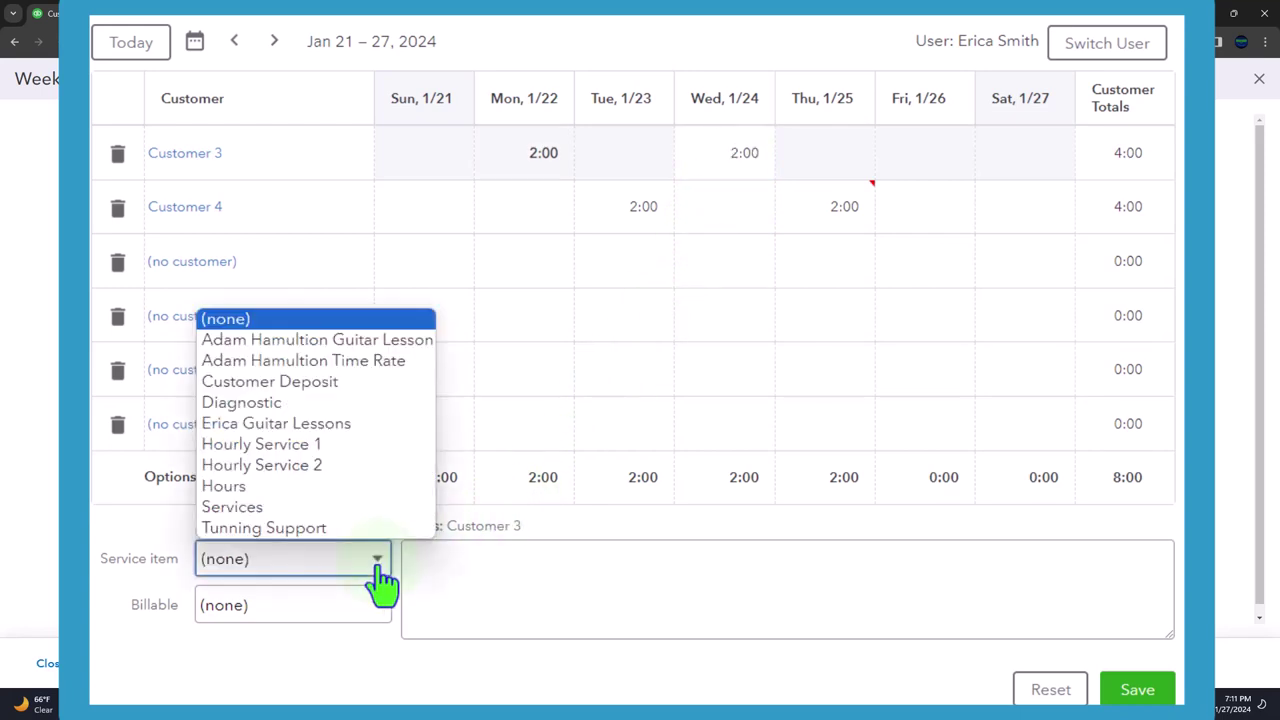
{"action": "left_click", "coordinate": [368, 428]}
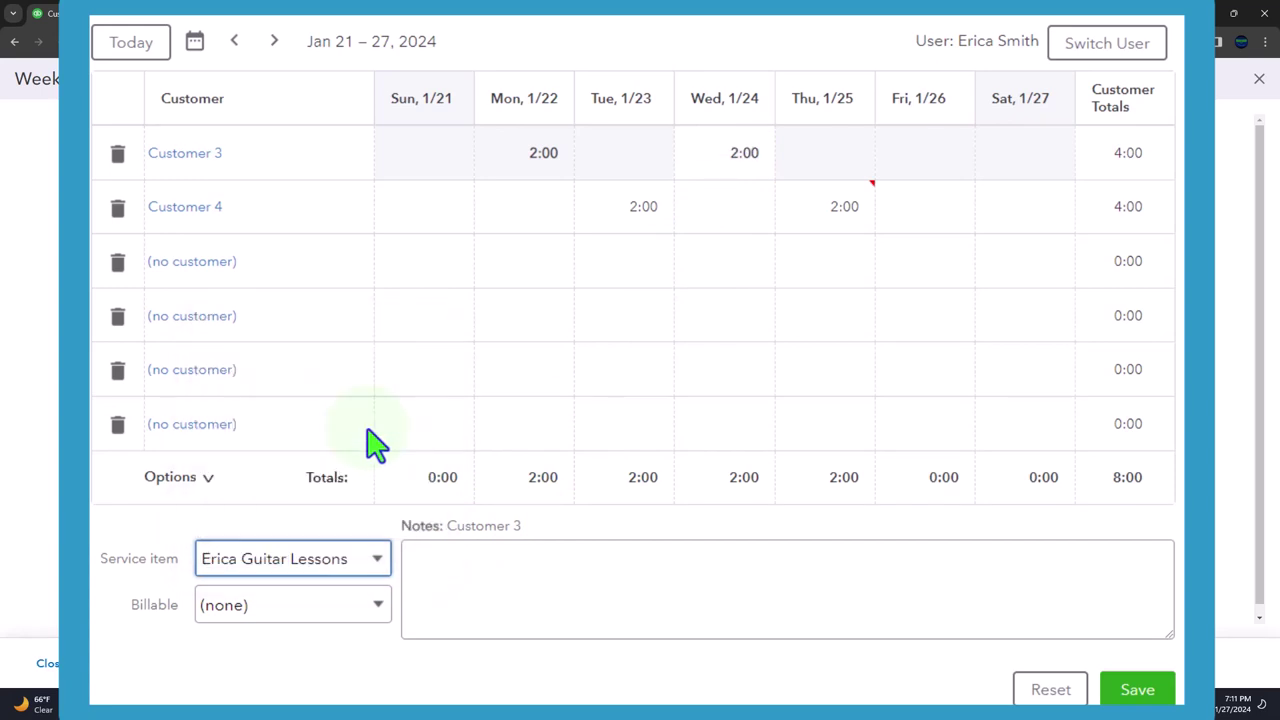
{"action": "left_click", "coordinate": [638, 206]}
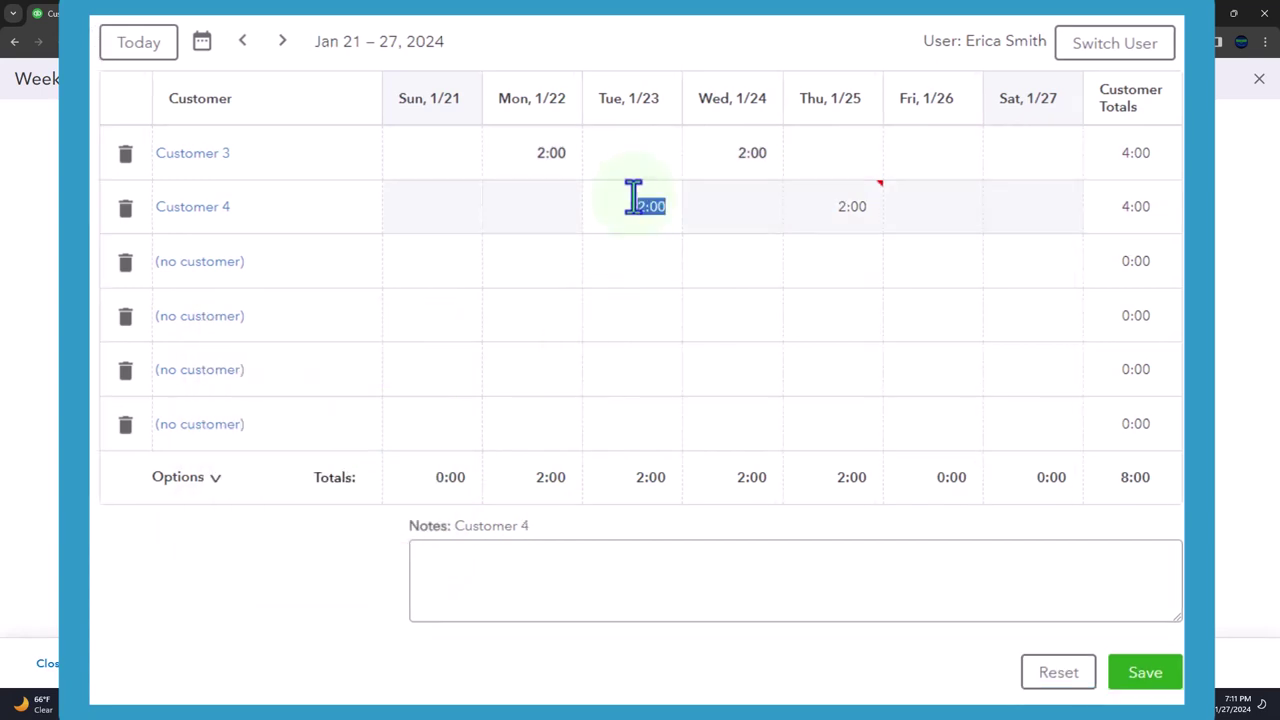
{"action": "left_click", "coordinate": [380, 568]}
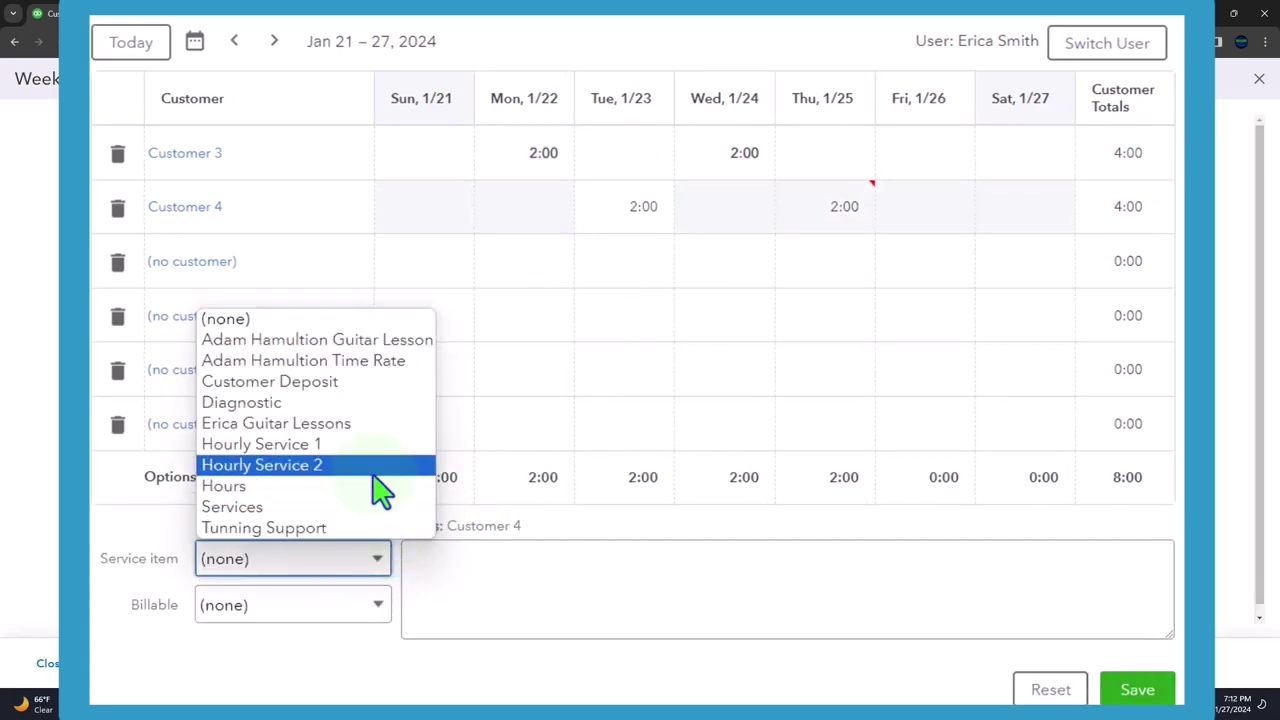
{"action": "left_click", "coordinate": [366, 426]}
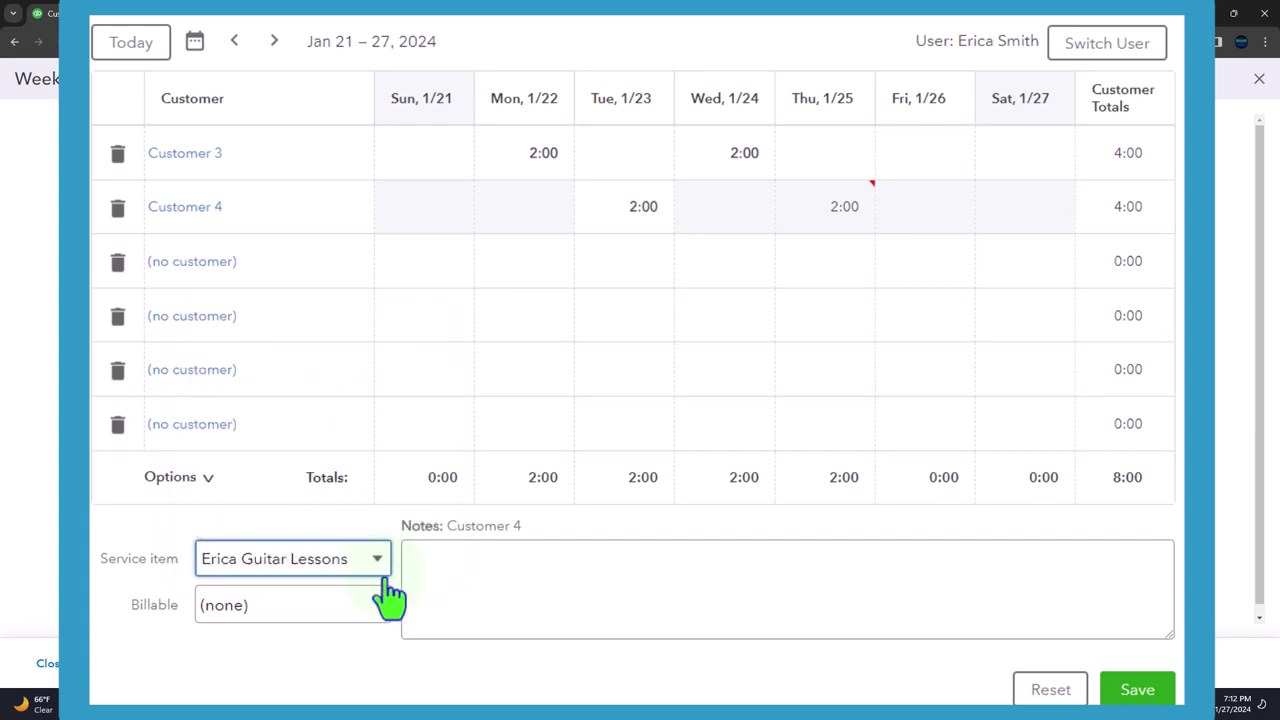
{"action": "left_click", "coordinate": [382, 612]}
{"action": "left_click", "coordinate": [371, 676]}
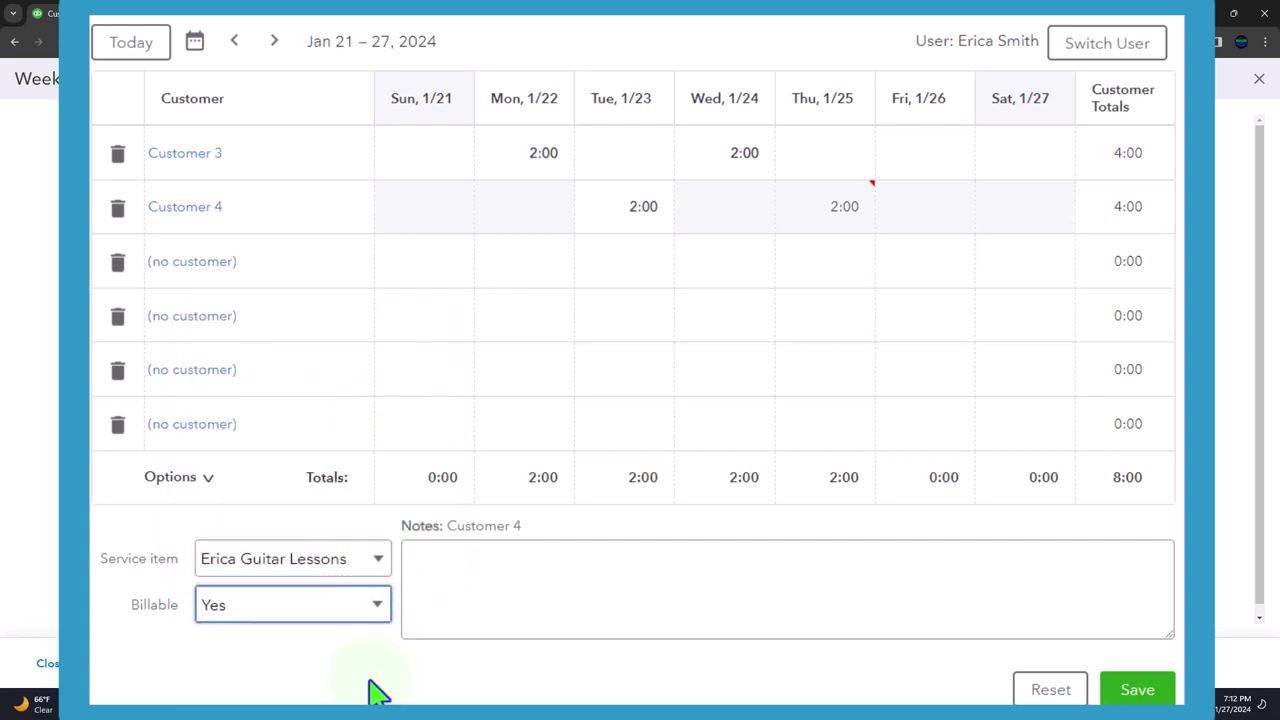
Make Customer 4's Thursday entry a billable Erica Guitar Lessons entry.
{"action": "left_click", "coordinate": [829, 208]}
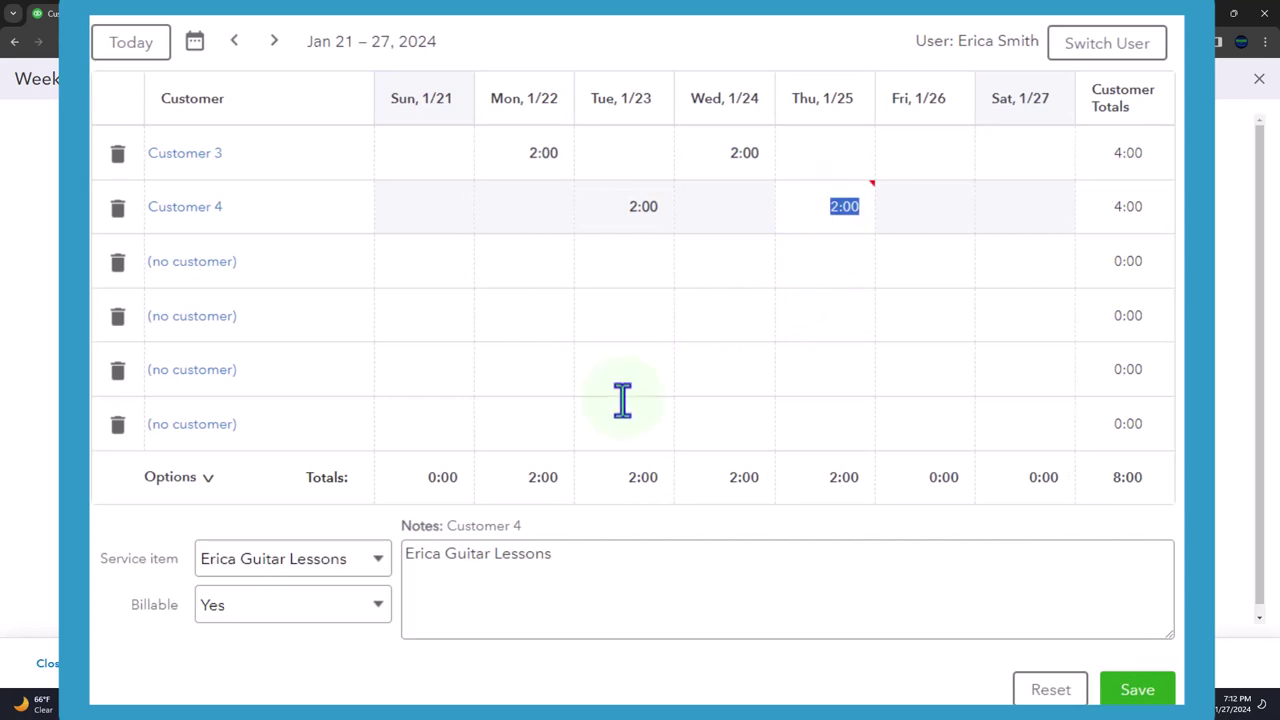
{"action": "left_click", "coordinate": [358, 578]}
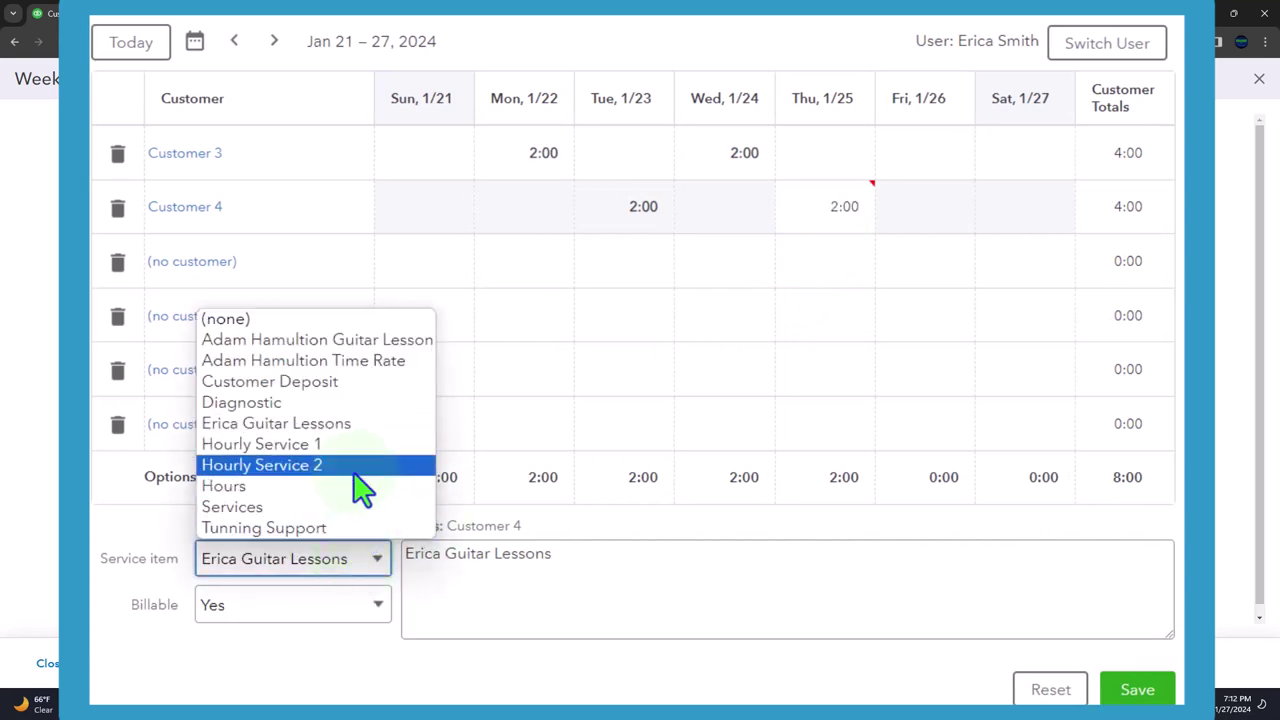
{"action": "left_click", "coordinate": [345, 428]}
{"action": "left_click", "coordinate": [379, 620]}
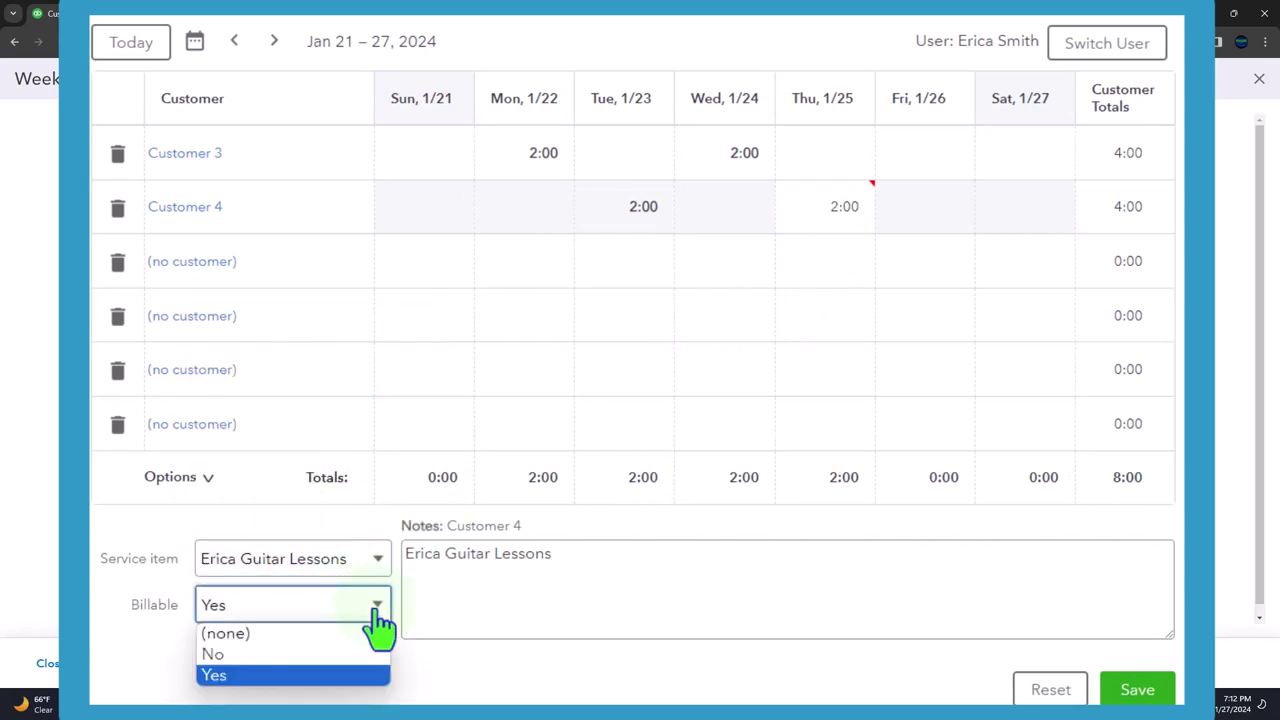
{"action": "left_click", "coordinate": [486, 629]}
Mark Customer 3's Wednesday 1/24 entry as billable.
{"action": "left_click", "coordinate": [525, 158]}
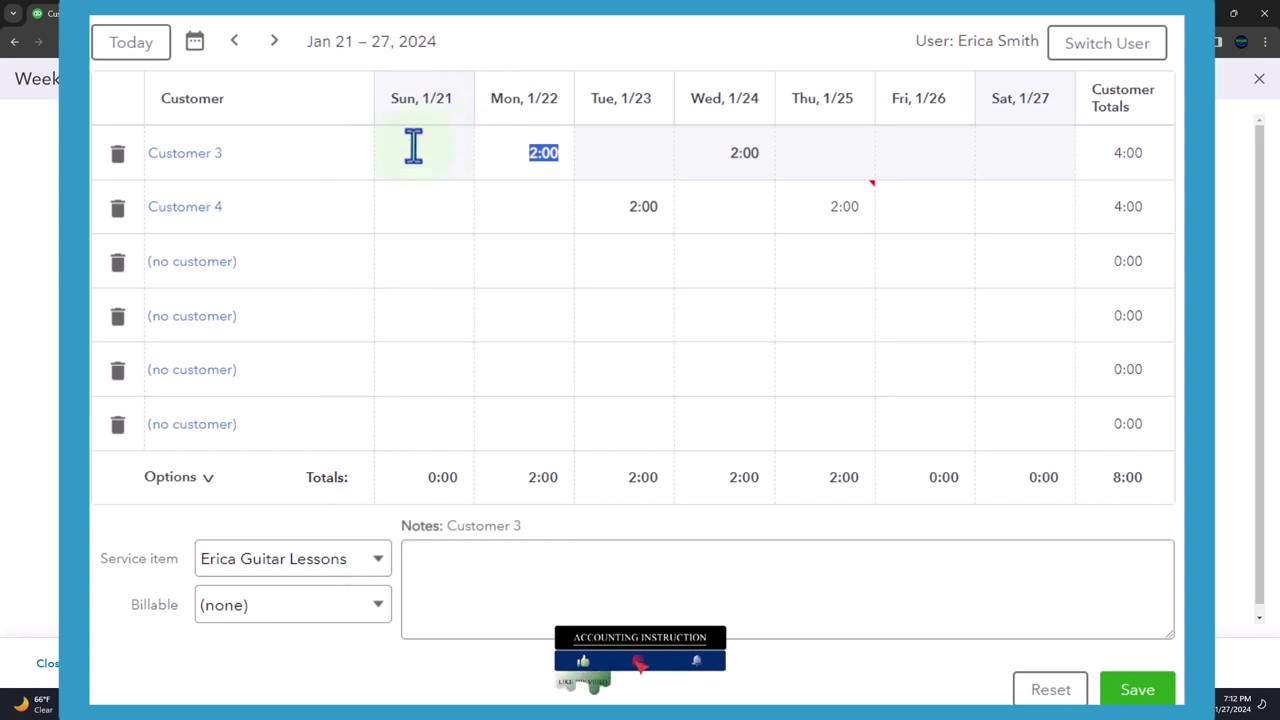
{"action": "left_click", "coordinate": [735, 160]}
{"action": "left_click", "coordinate": [378, 606]}
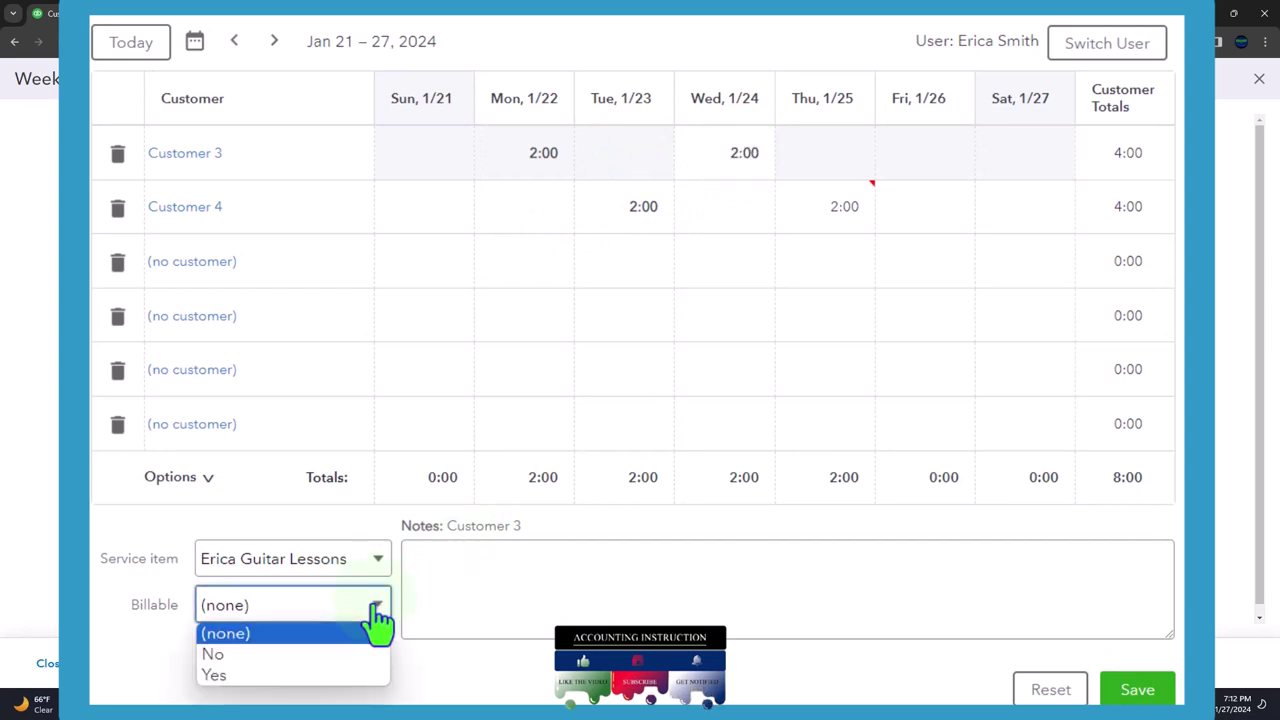
{"action": "left_click", "coordinate": [365, 680]}
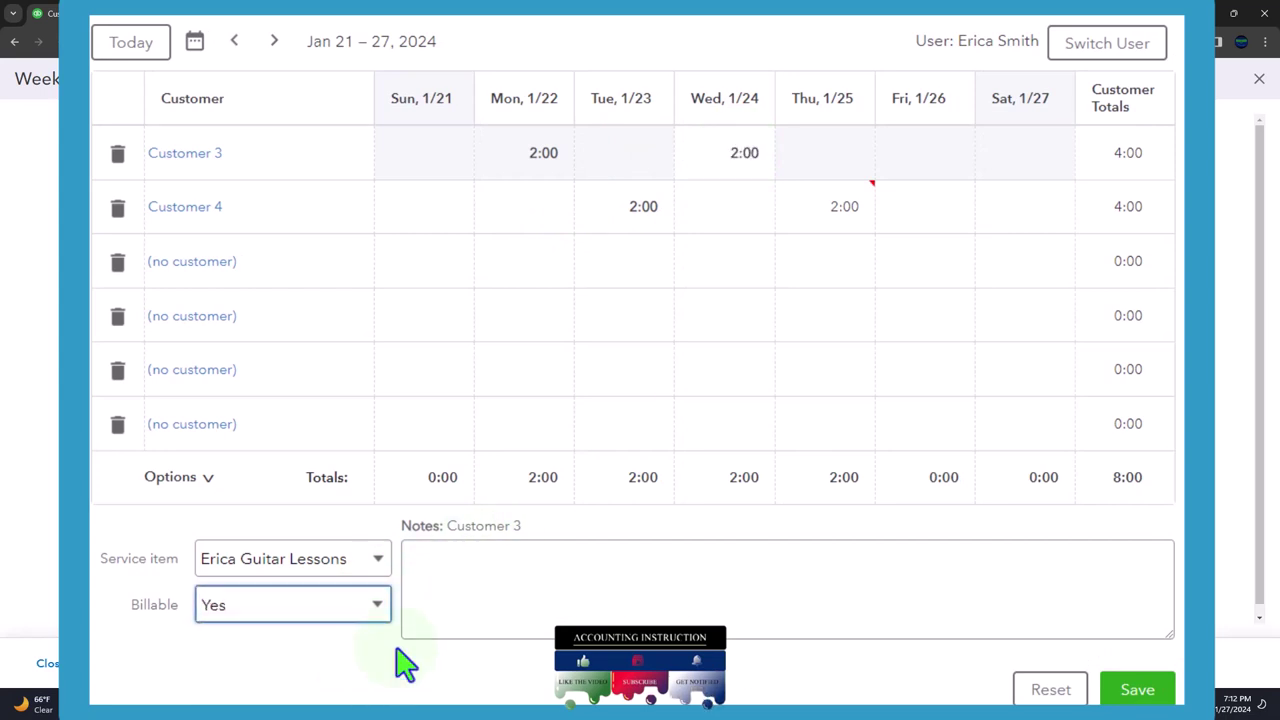
Review all four entries and mark Customer 3's Monday entry as billable.
{"action": "left_click", "coordinate": [540, 158]}
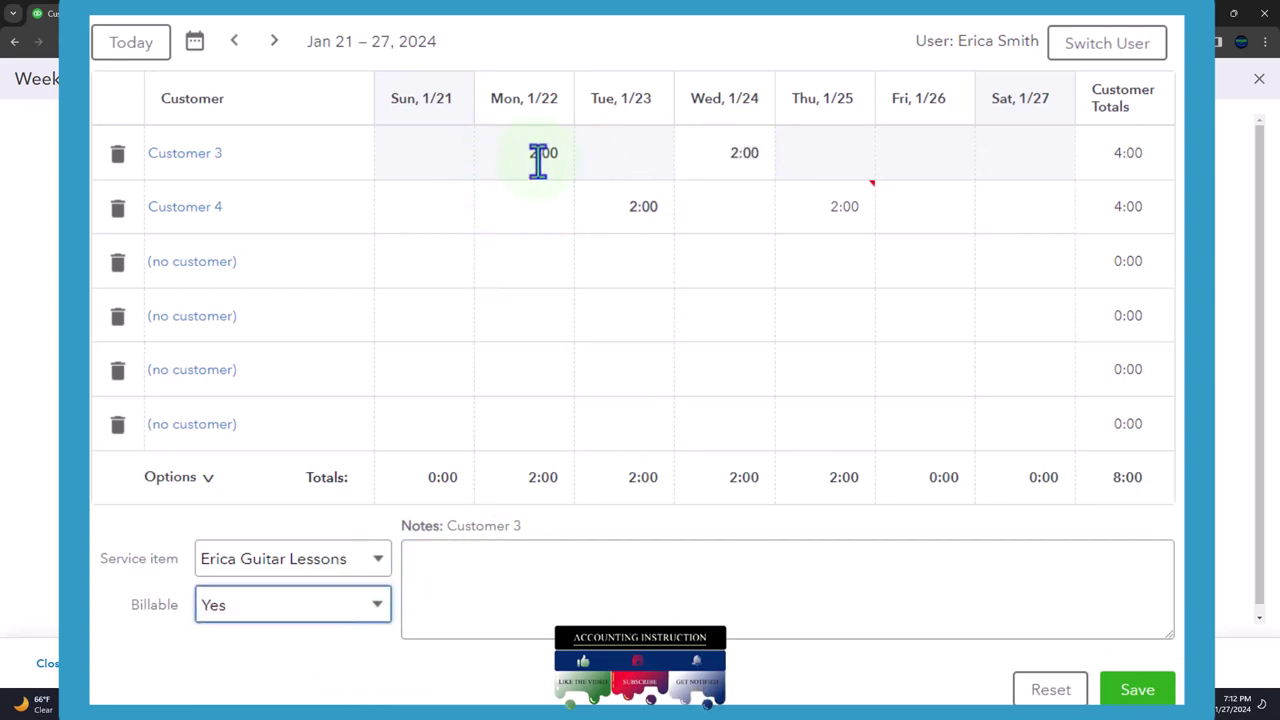
{"action": "left_click", "coordinate": [735, 152]}
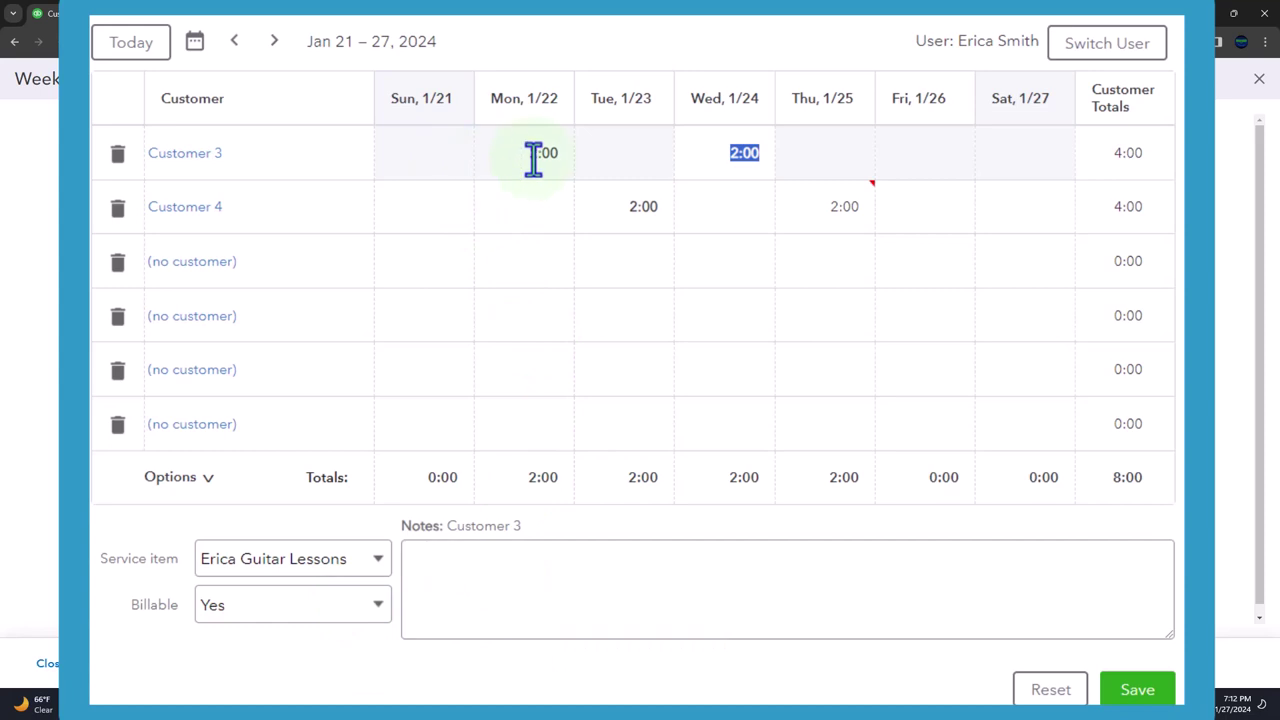
{"action": "left_click", "coordinate": [636, 211]}
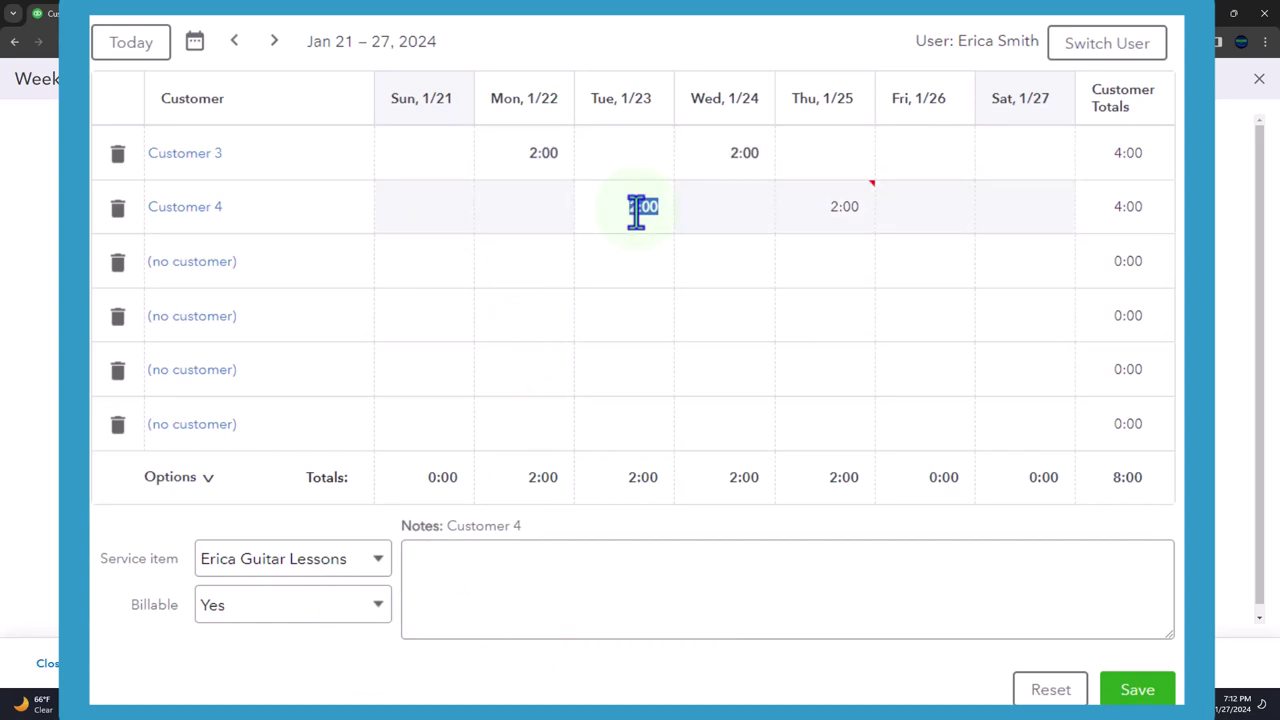
{"action": "left_click", "coordinate": [843, 208]}
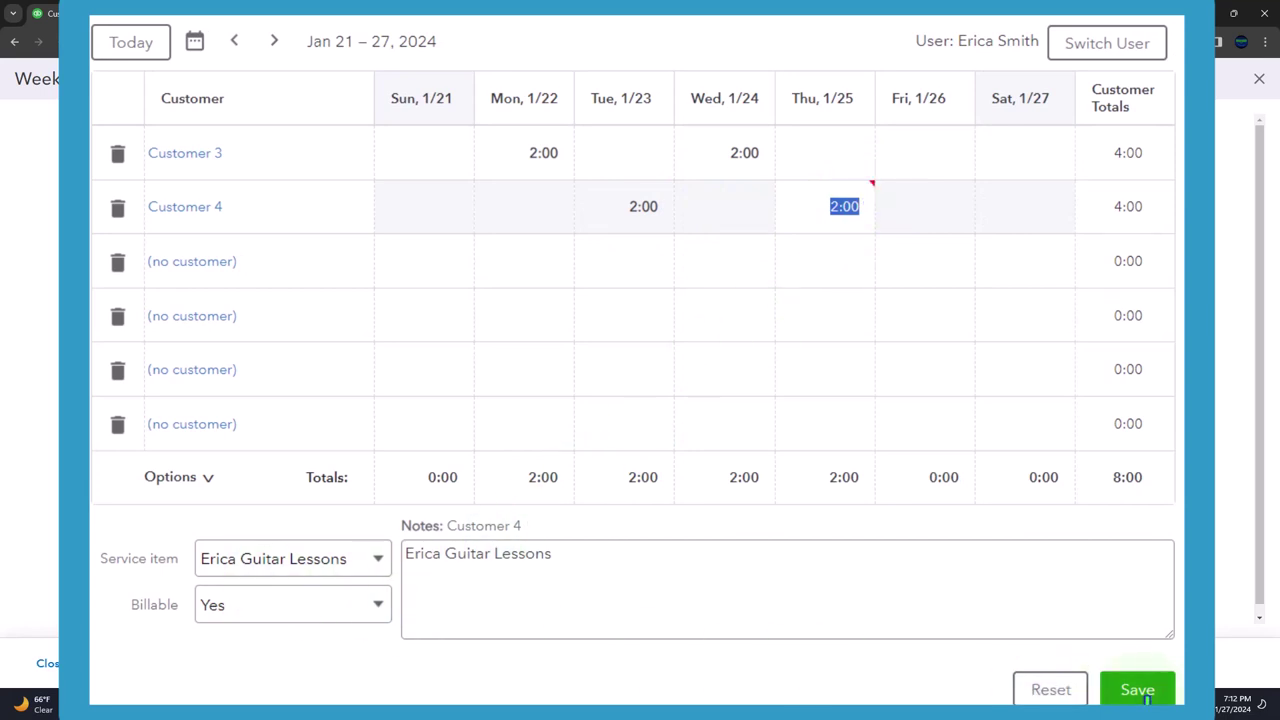
{"action": "left_click", "coordinate": [540, 152]}
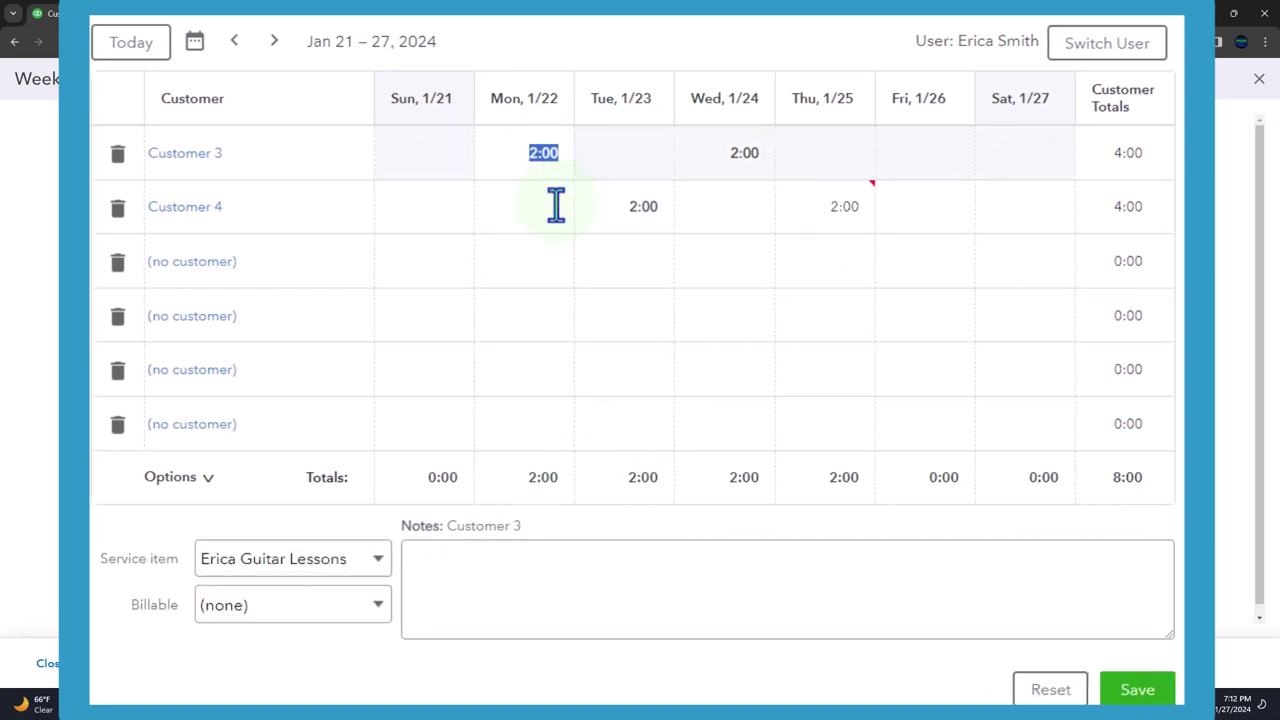
{"action": "left_click", "coordinate": [372, 606]}
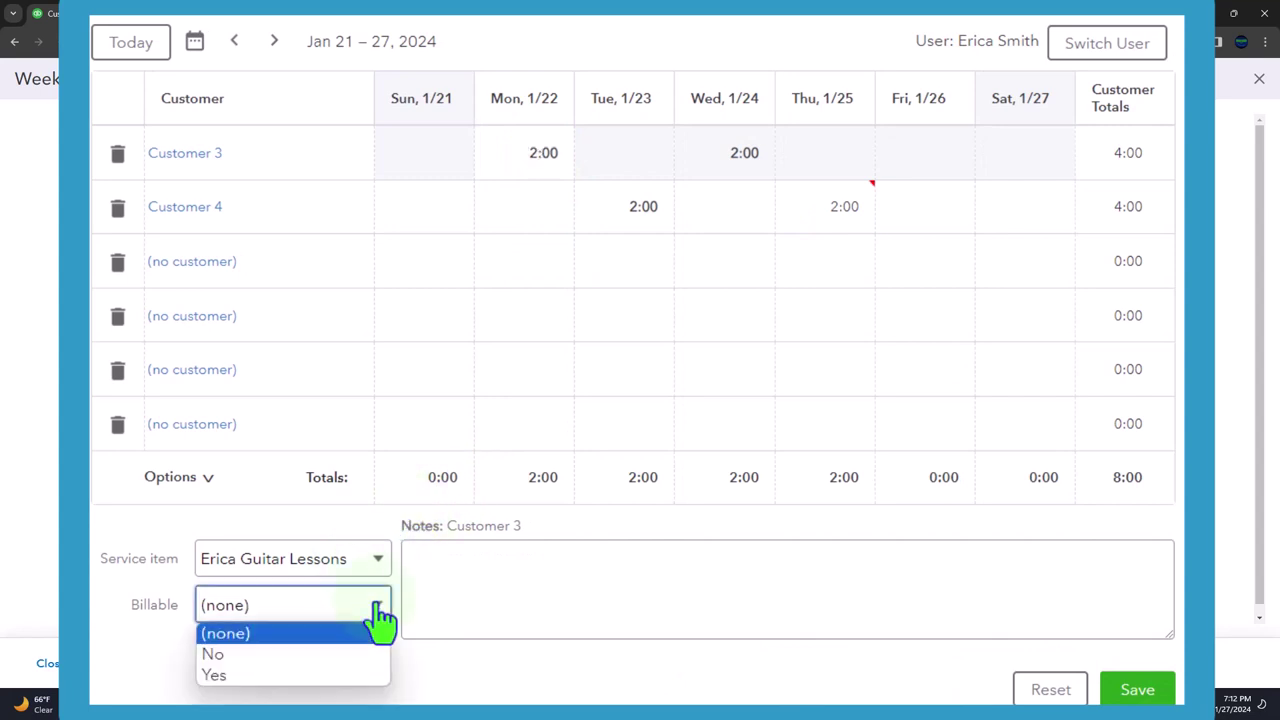
{"action": "left_click", "coordinate": [340, 680]}
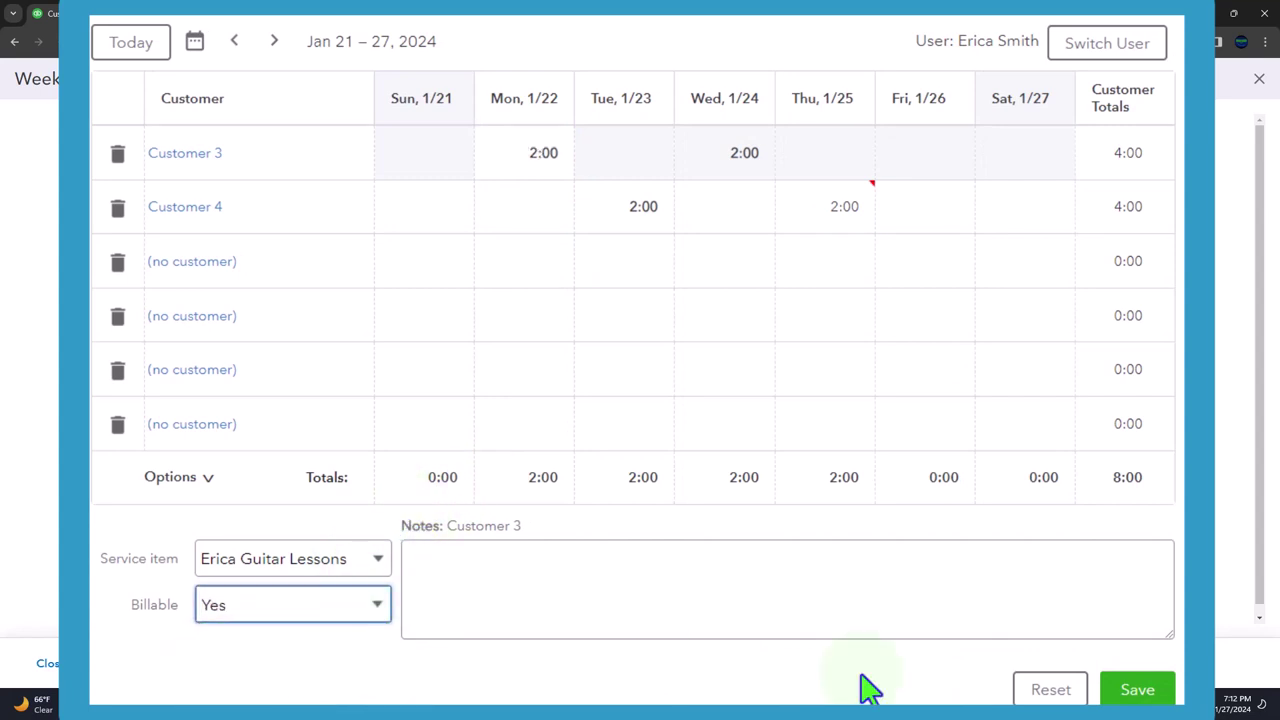
Copy the Erica Guitar Lessons note from Customer 4's Thursday entry into Tuesday's entry.
{"action": "left_click", "coordinate": [734, 150]}
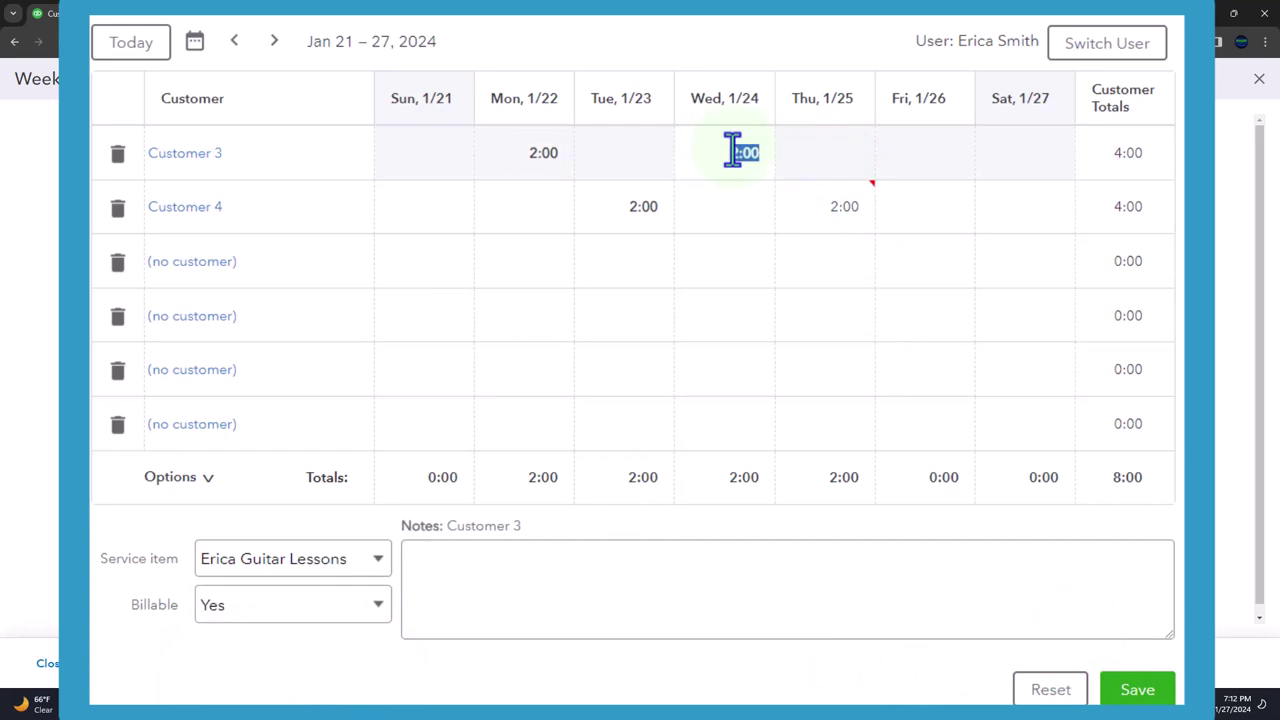
{"action": "left_click", "coordinate": [653, 204]}
{"action": "left_click", "coordinate": [815, 206]}
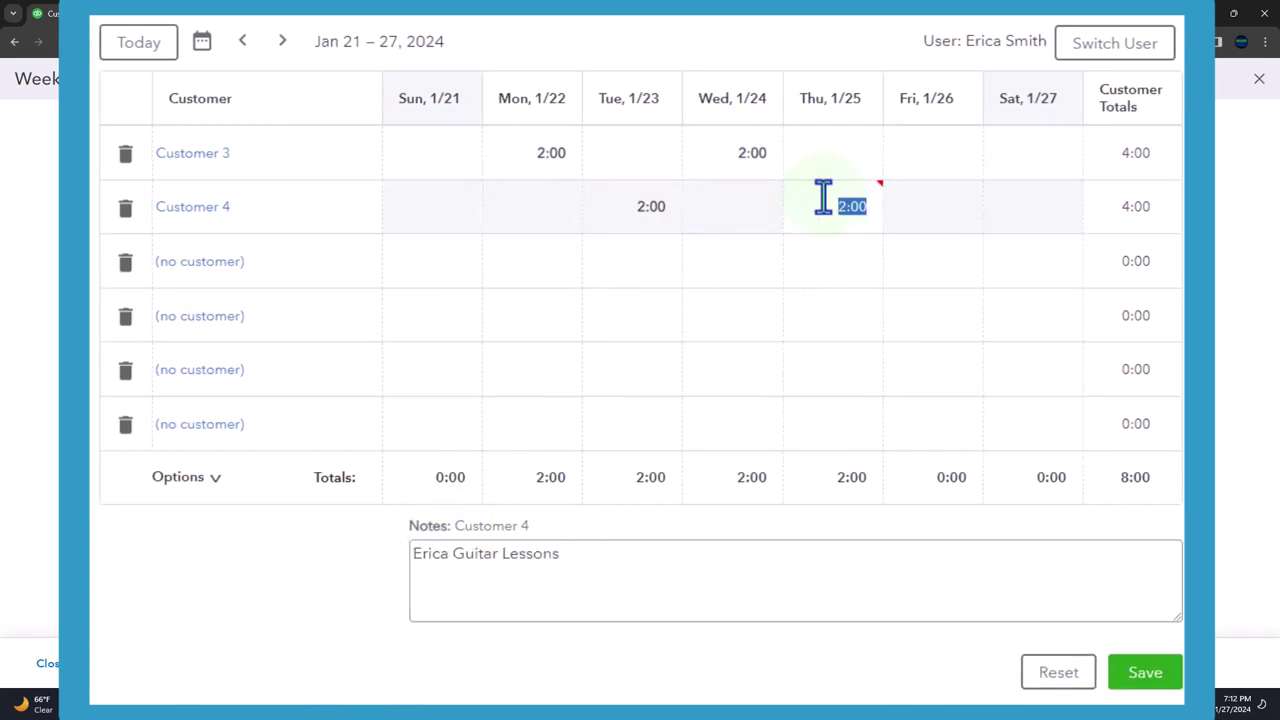
{"action": "left_click_drag", "start_coordinate": [562, 556], "coordinate": [391, 552]}
{"action": "key", "text": "ctrl+c"}
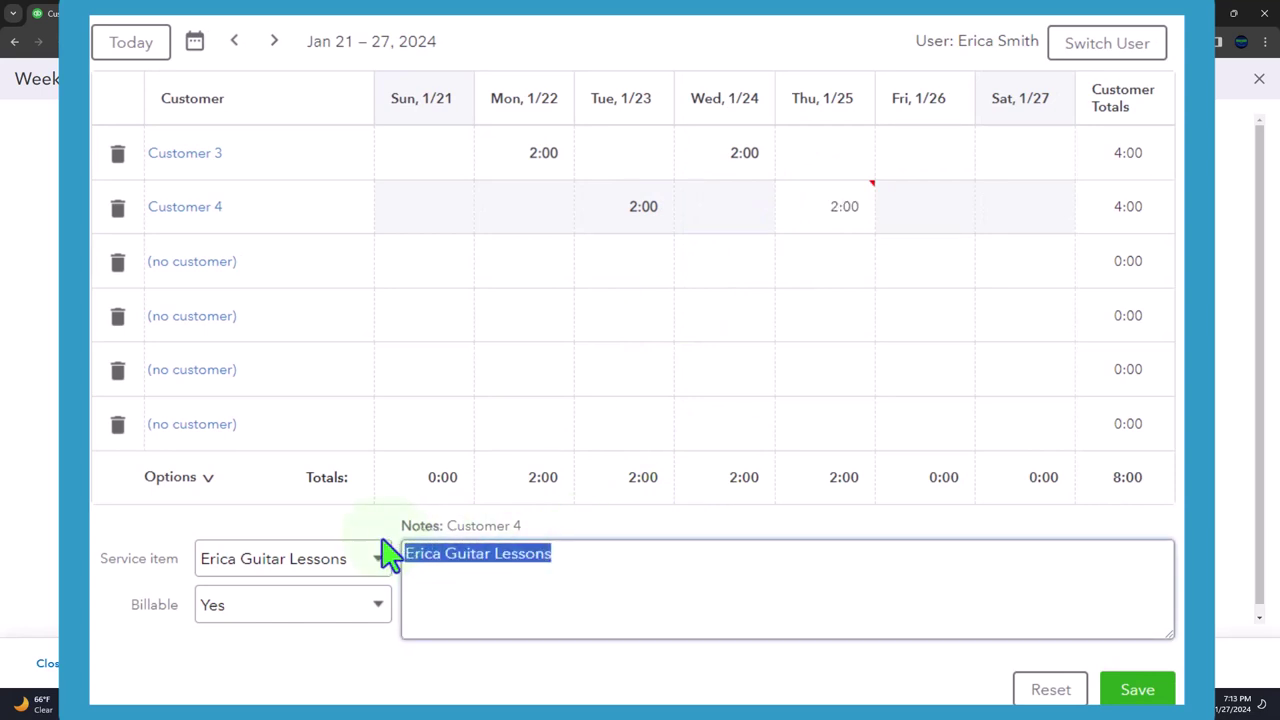
{"action": "left_click", "coordinate": [636, 220]}
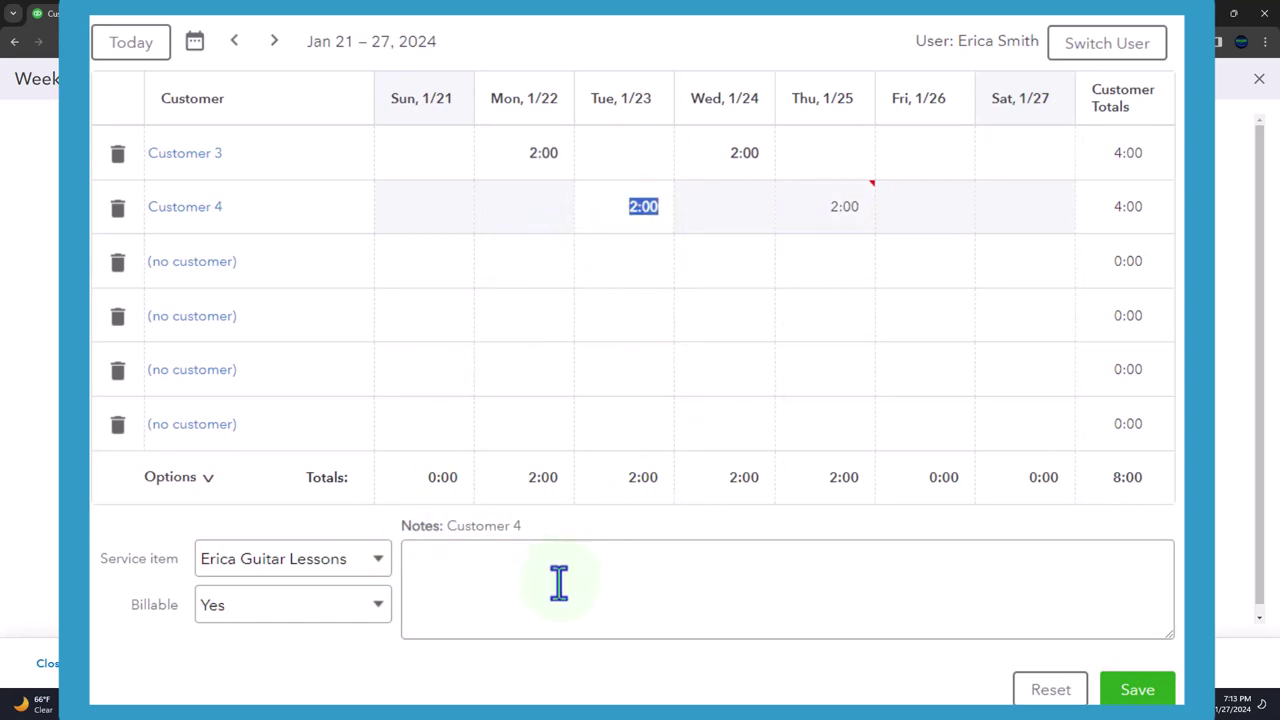
{"action": "left_click", "coordinate": [557, 585]}
{"action": "key", "text": "ctrl+v"}
Paste the same lesson note into Customer 3's Wednesday and Monday entries.
{"action": "left_click", "coordinate": [755, 158]}
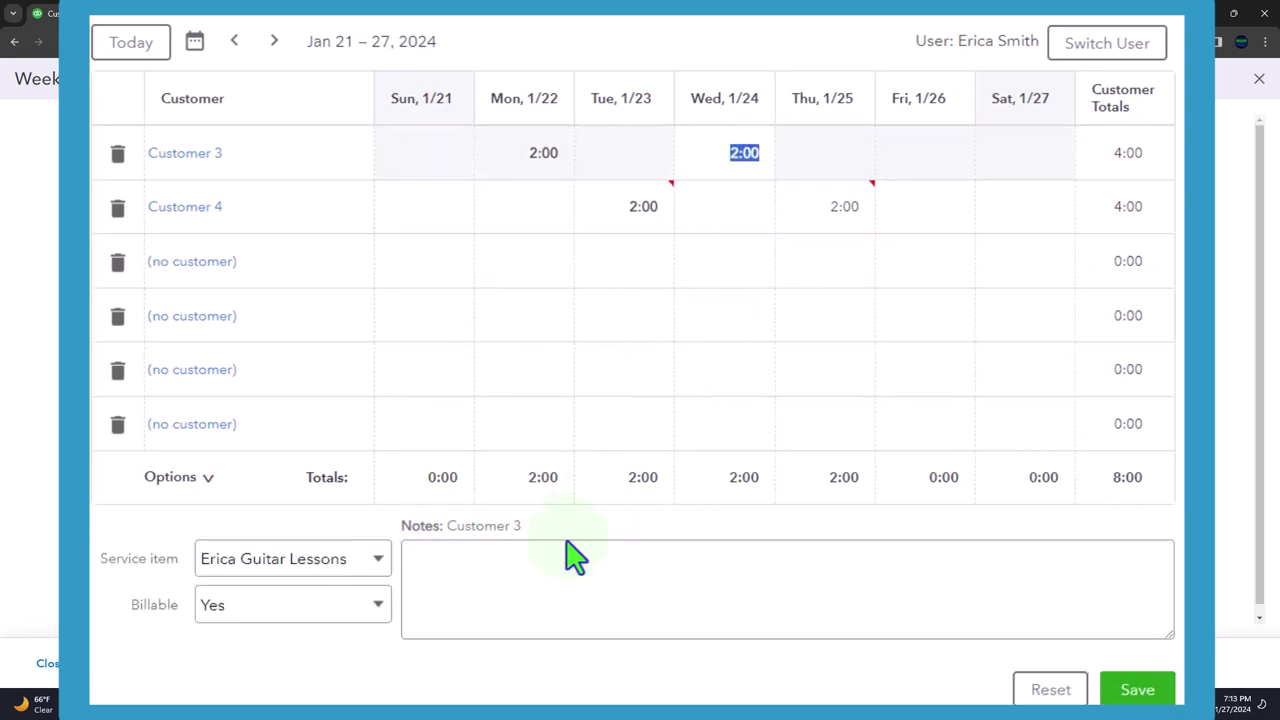
{"action": "left_click", "coordinate": [486, 586]}
{"action": "key", "text": "ctrl+v"}
{"action": "left_click", "coordinate": [558, 155]}
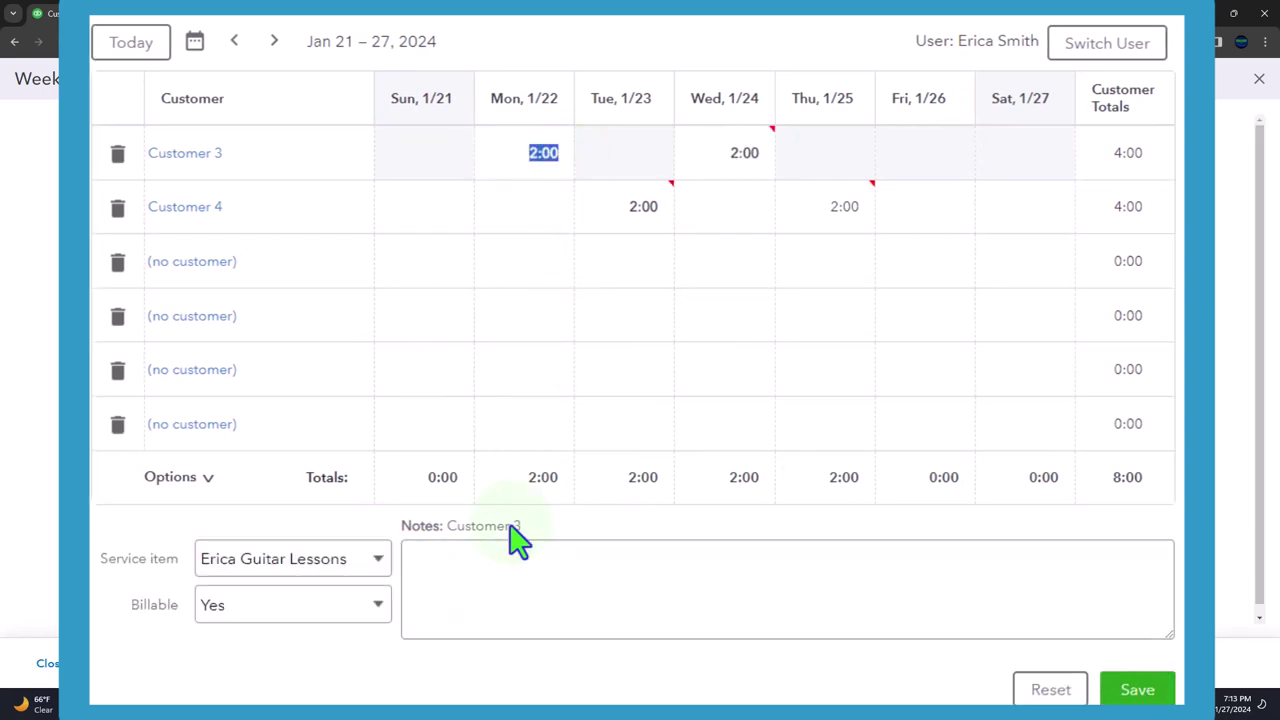
{"action": "left_click", "coordinate": [486, 578]}
{"action": "key", "text": "ctrl+v"}
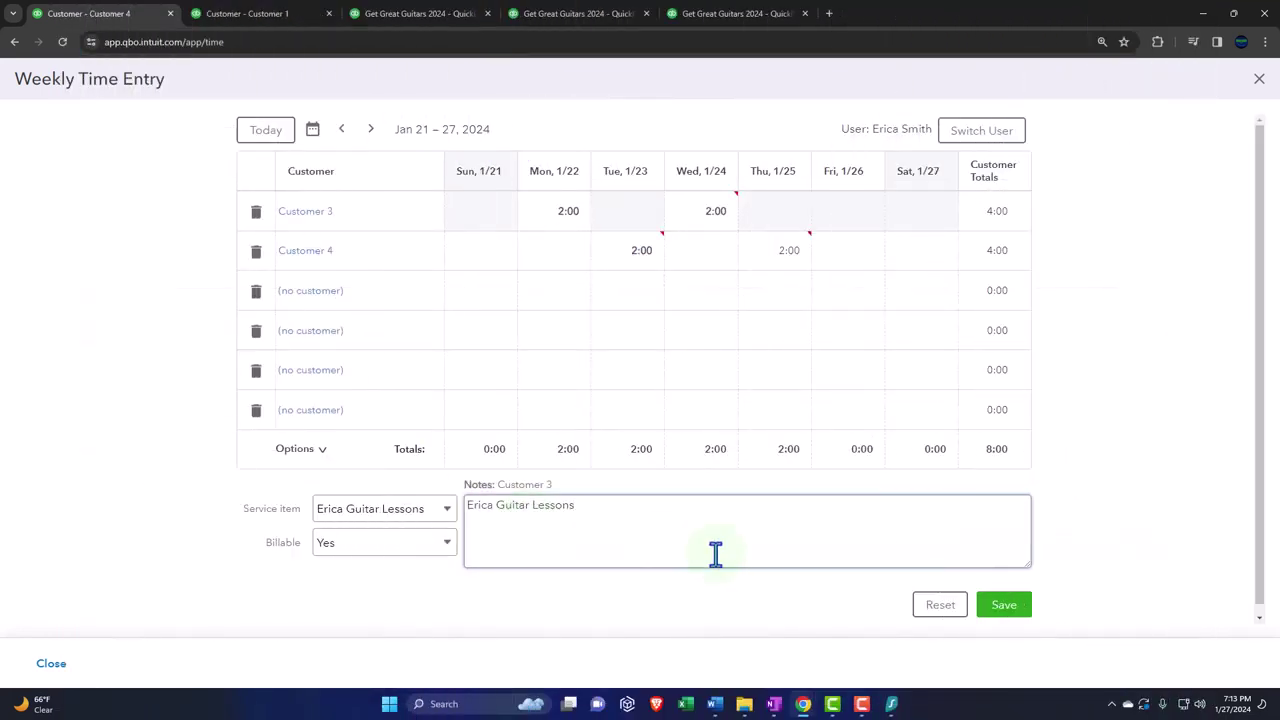
Save the week's time entries and close the Weekly Time Entry grid.
{"action": "left_click", "coordinate": [1003, 605]}
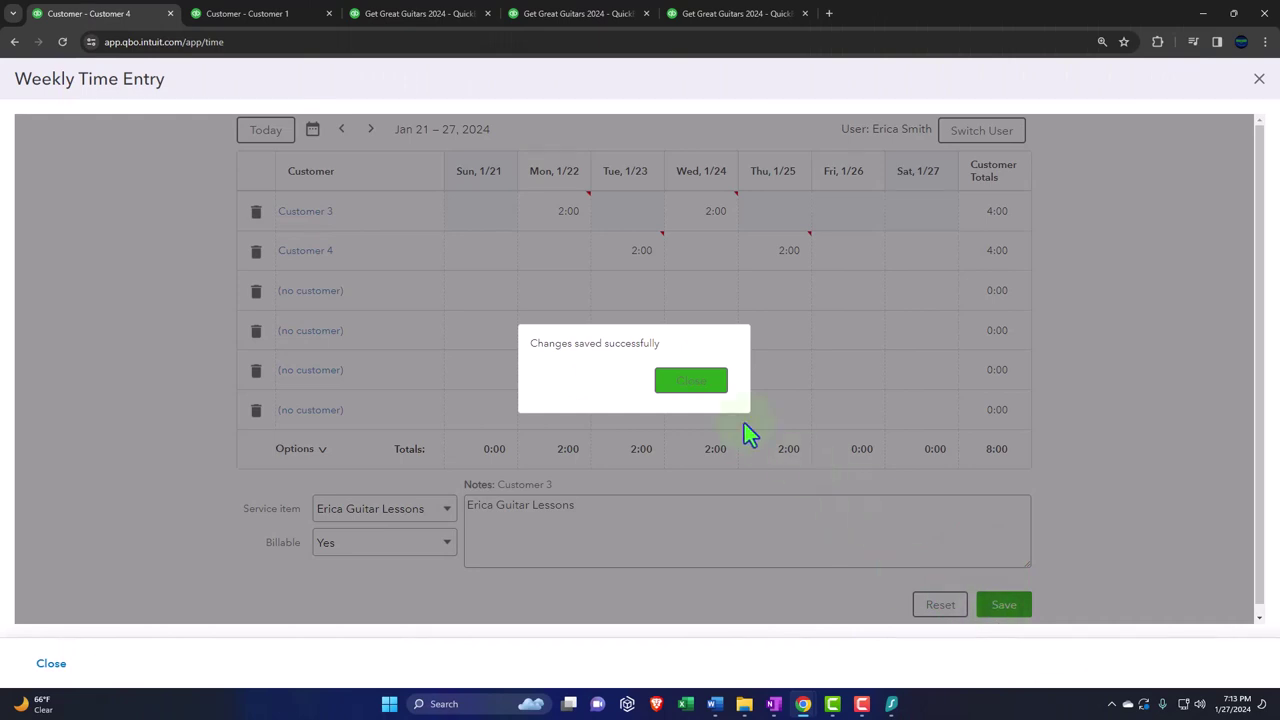
{"action": "left_click", "coordinate": [670, 379]}
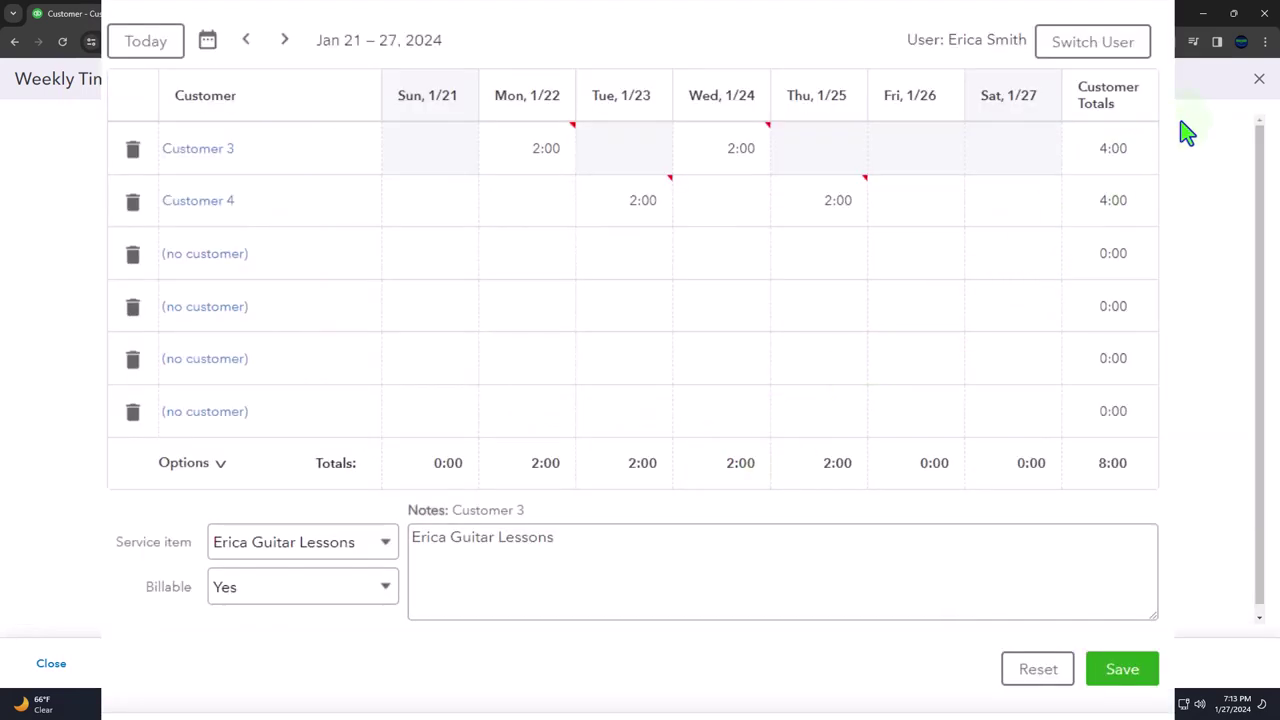
{"action": "left_click", "coordinate": [1258, 80]}
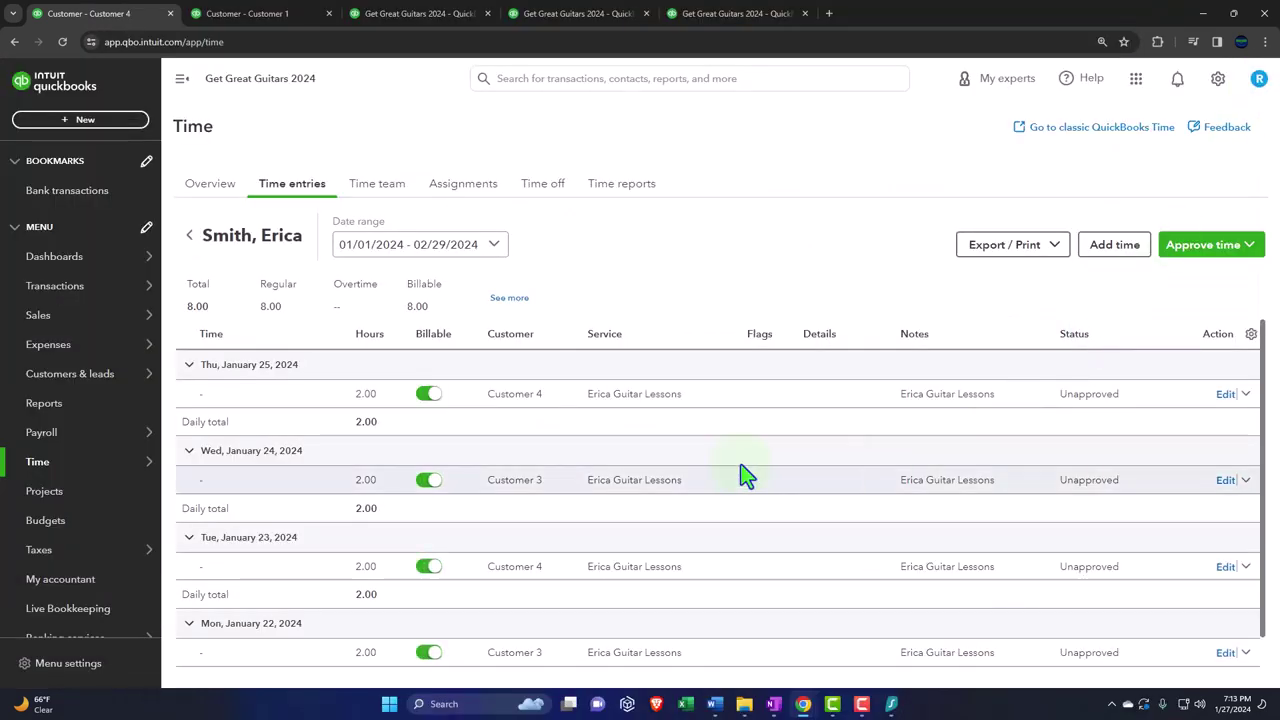
Approve Erica's four 2.00-hour lesson entries and lock time through 02/29/2024.
{"action": "scroll", "coordinate": [325, 470], "scroll_direction": "down", "scroll_amount": 1}
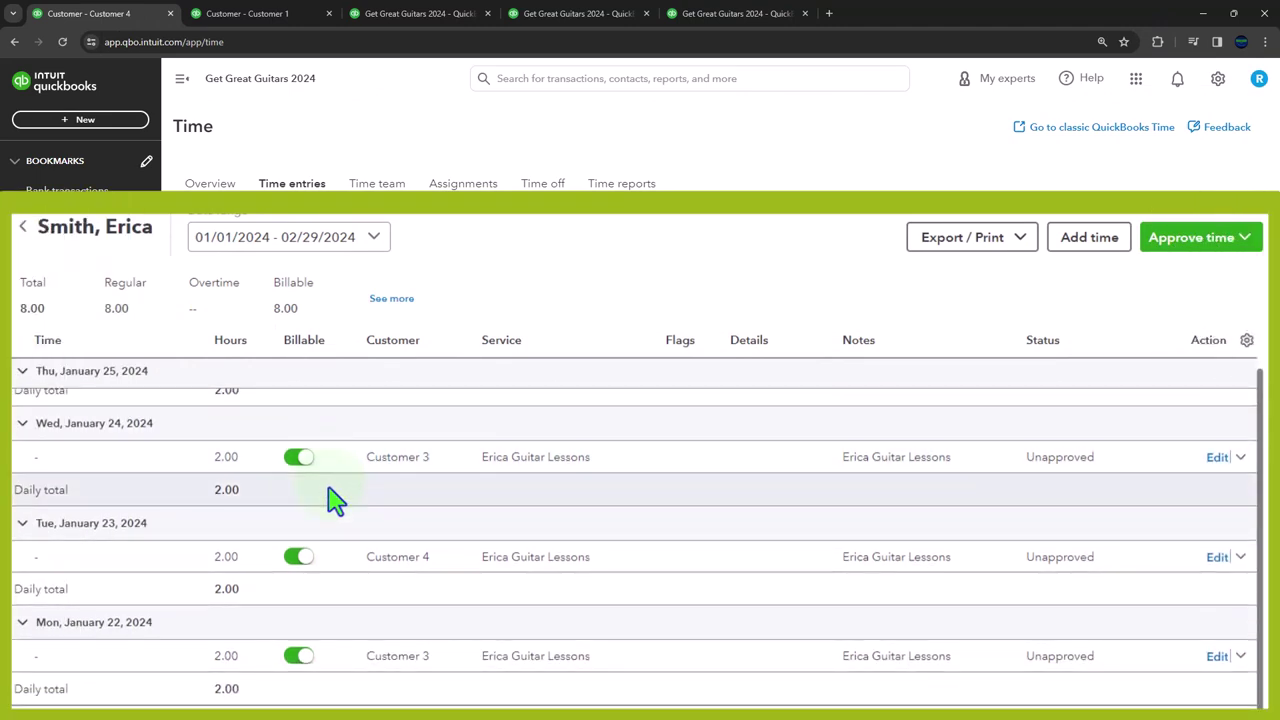
{"action": "scroll", "coordinate": [355, 553], "scroll_direction": "up", "scroll_amount": 1}
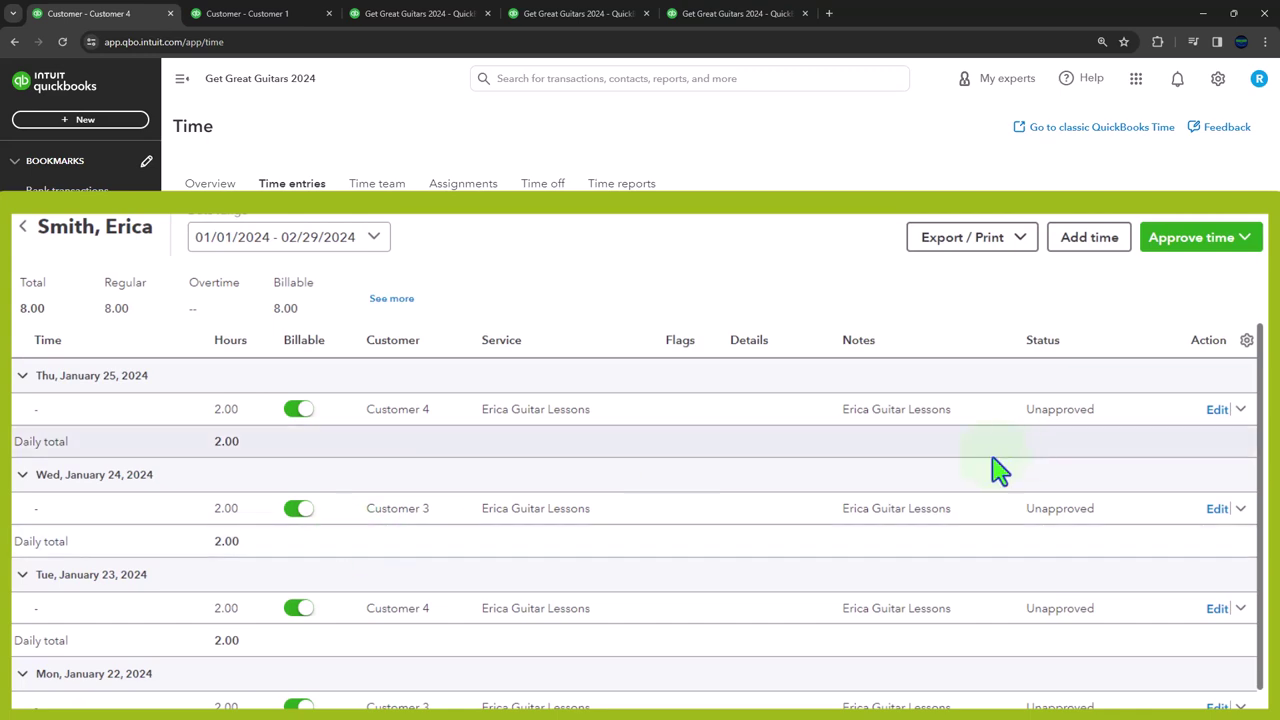
{"action": "left_click", "coordinate": [1250, 250]}
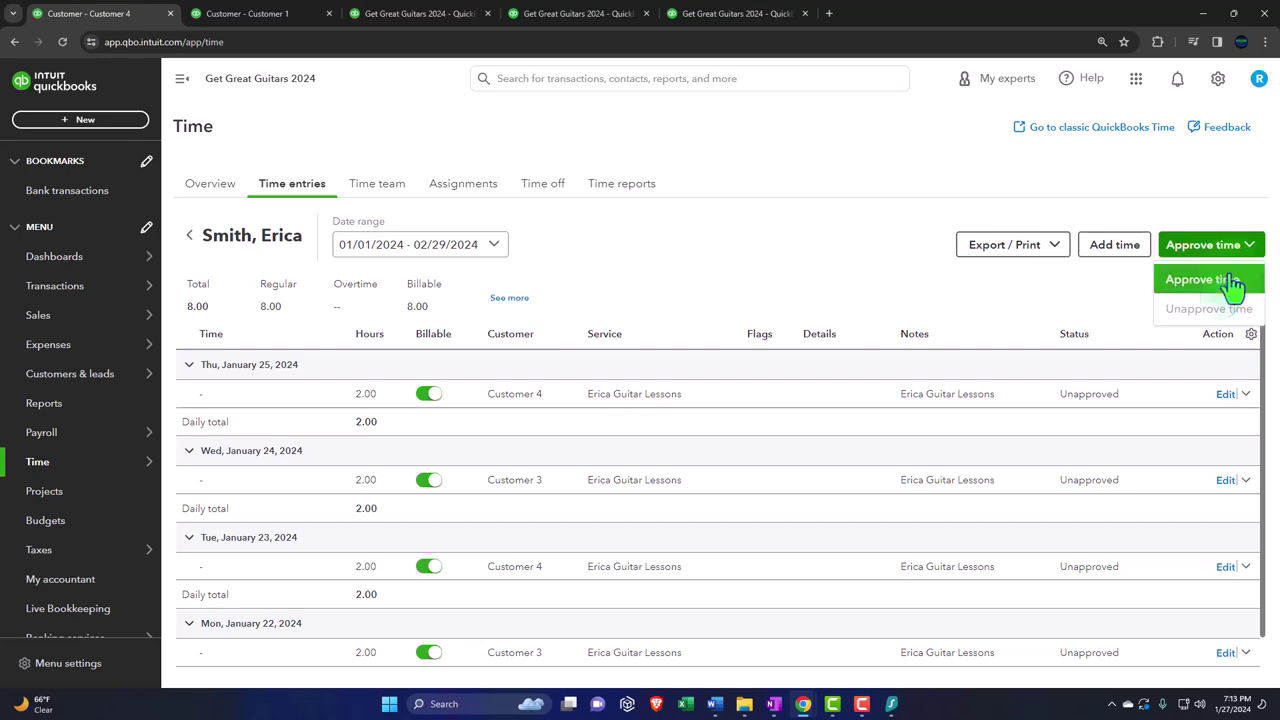
{"action": "left_click", "coordinate": [1230, 283]}
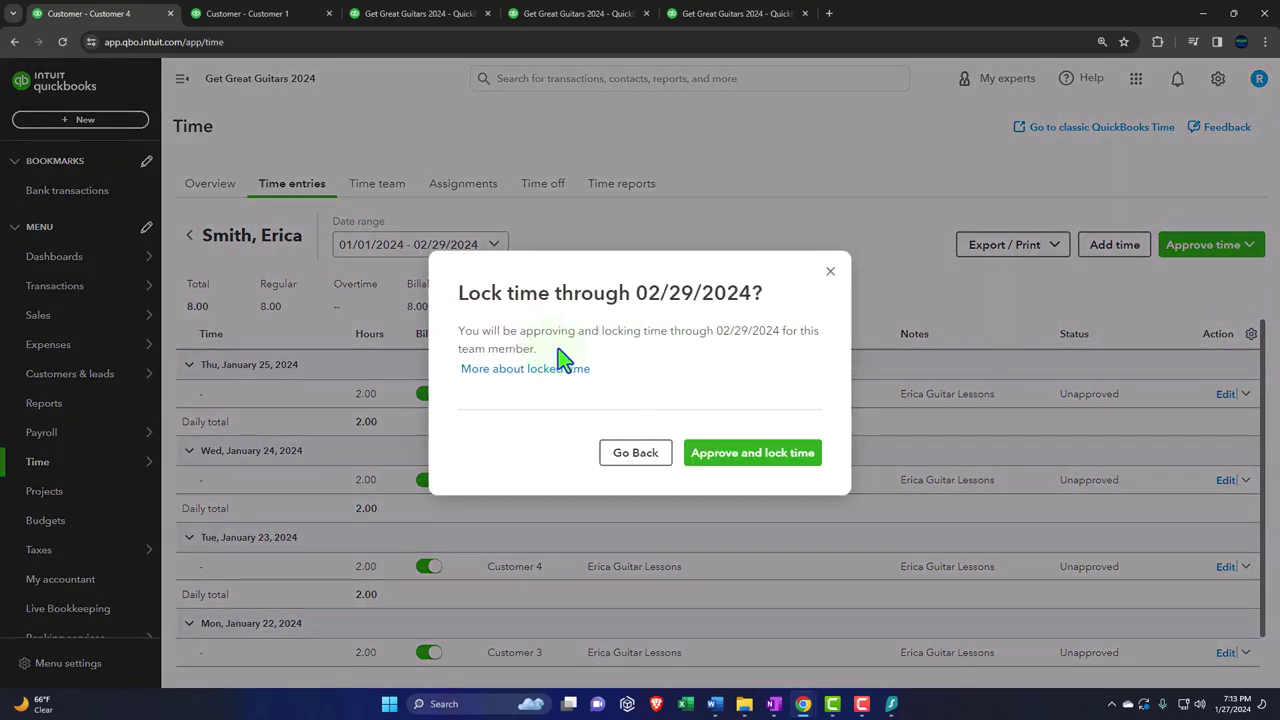
{"action": "left_click", "coordinate": [724, 455]}
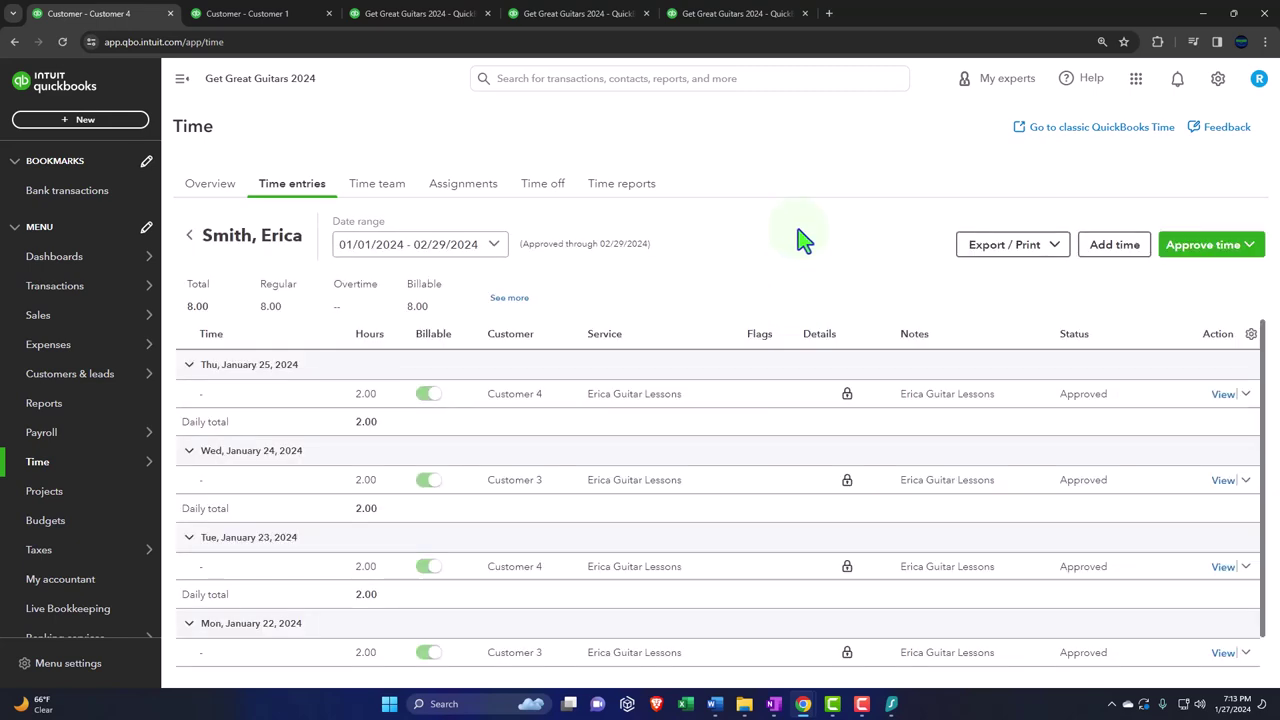
{"action": "left_click", "coordinate": [189, 235]}
{"action": "left_click", "coordinate": [286, 353]}
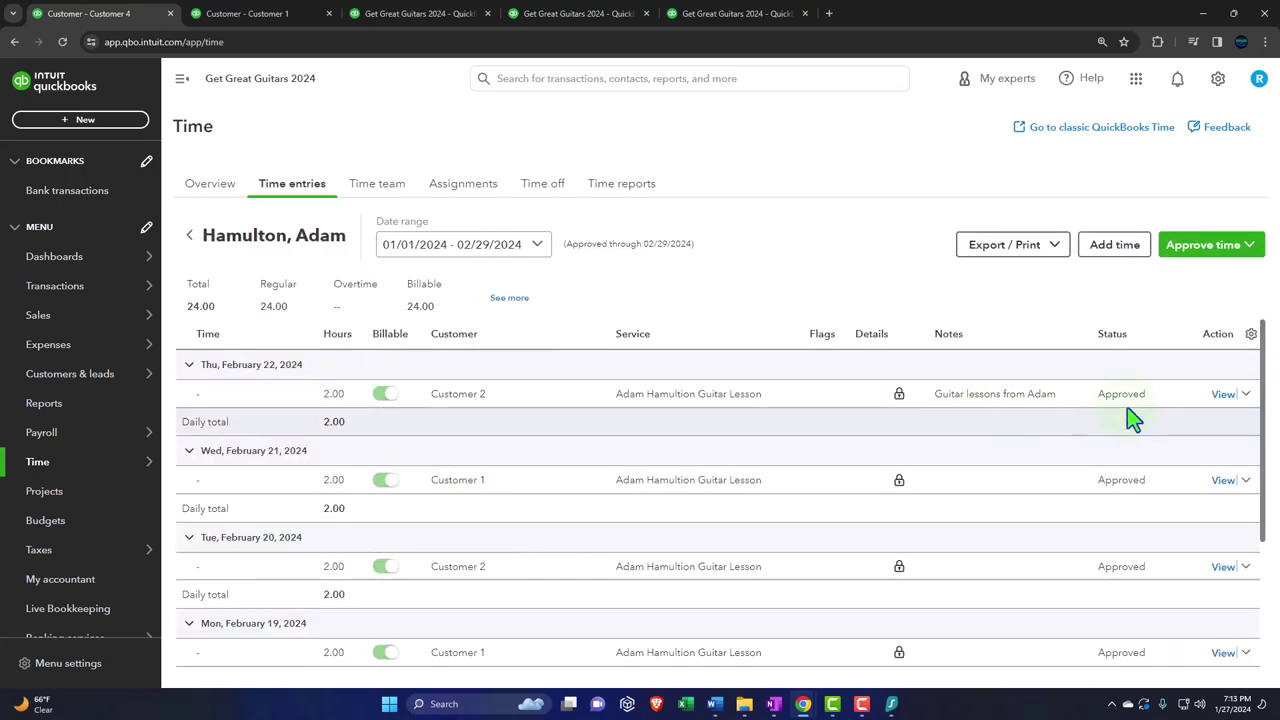
{"action": "left_click", "coordinate": [1222, 395]}
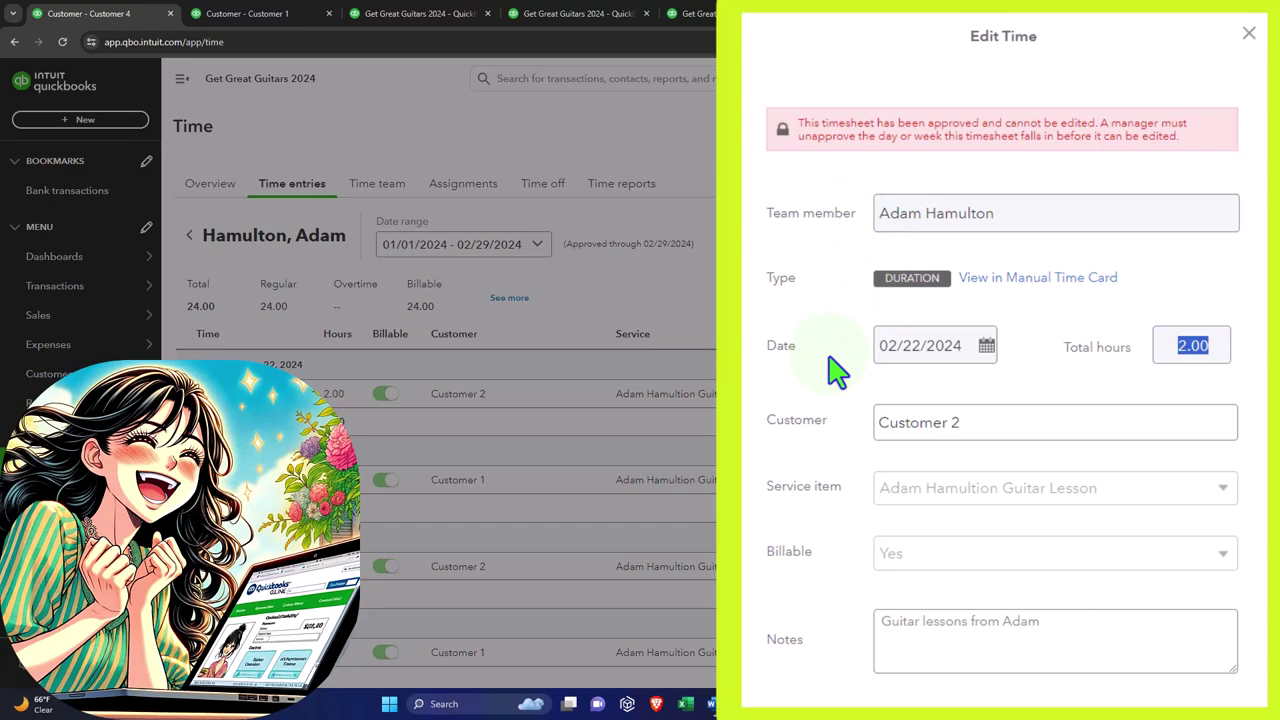
{"action": "left_click", "coordinate": [1040, 280]}
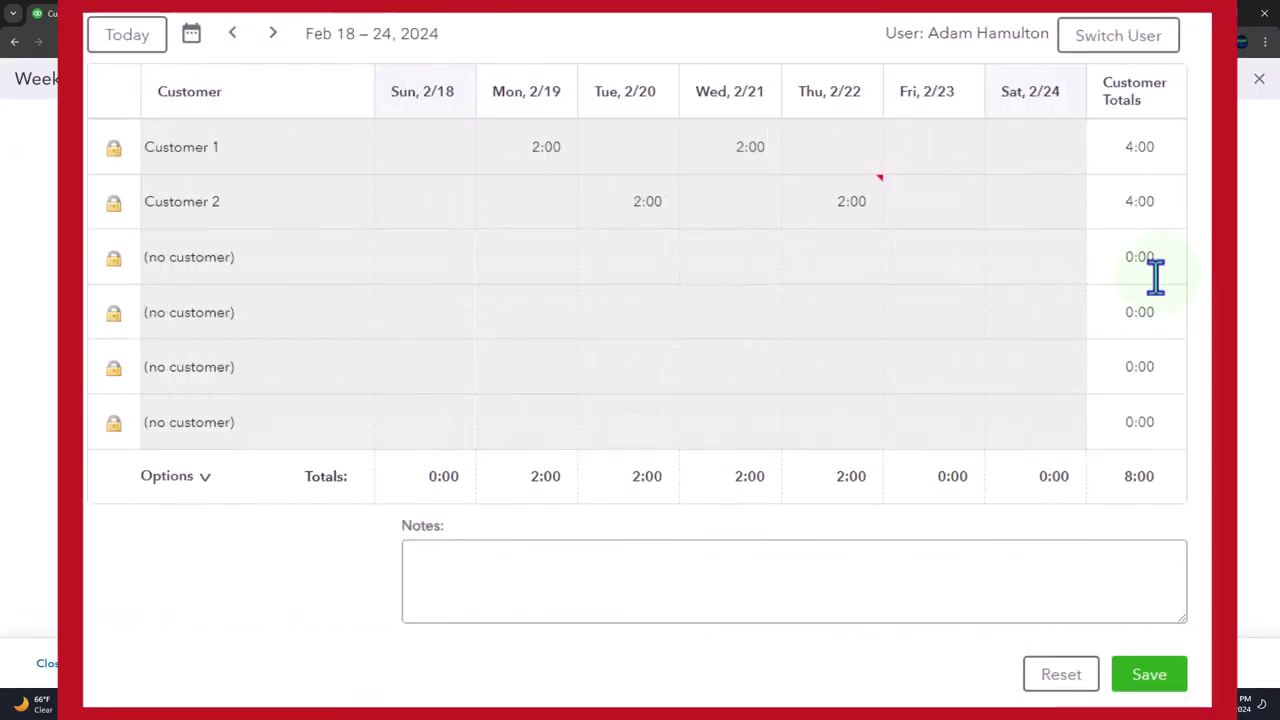
{"action": "left_click", "coordinate": [635, 202]}
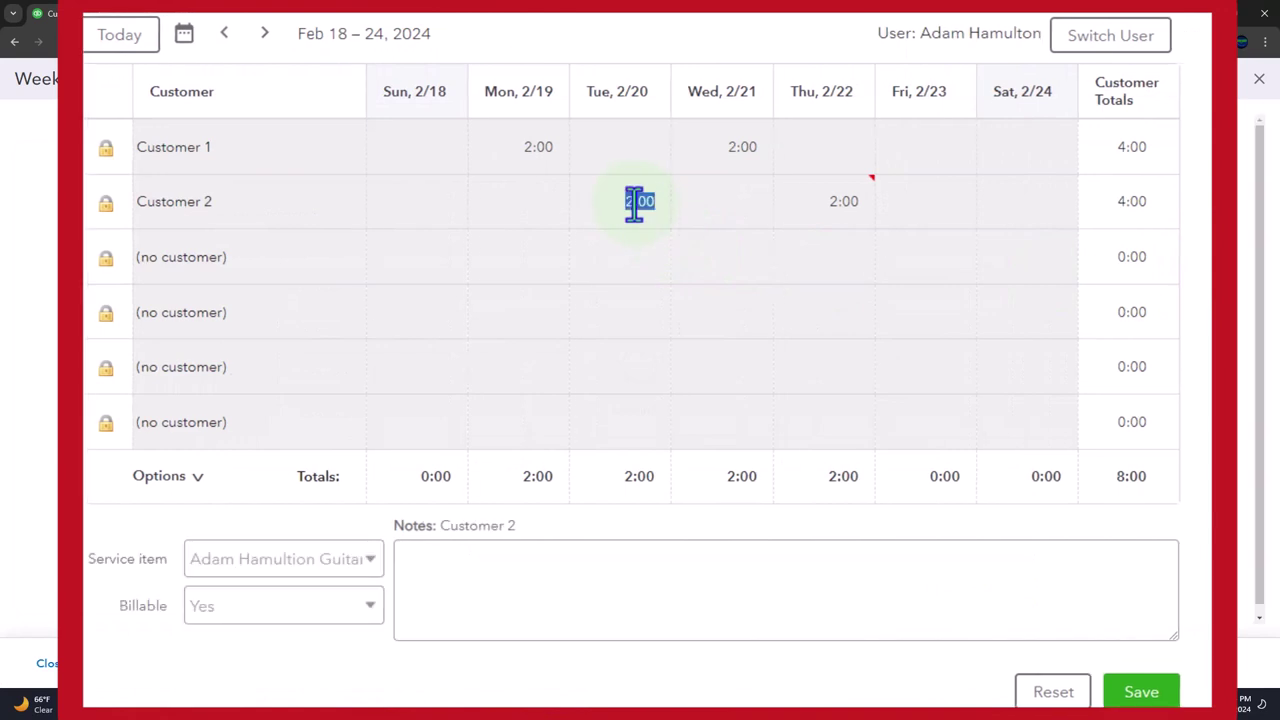
{"action": "left_click", "coordinate": [845, 201]}
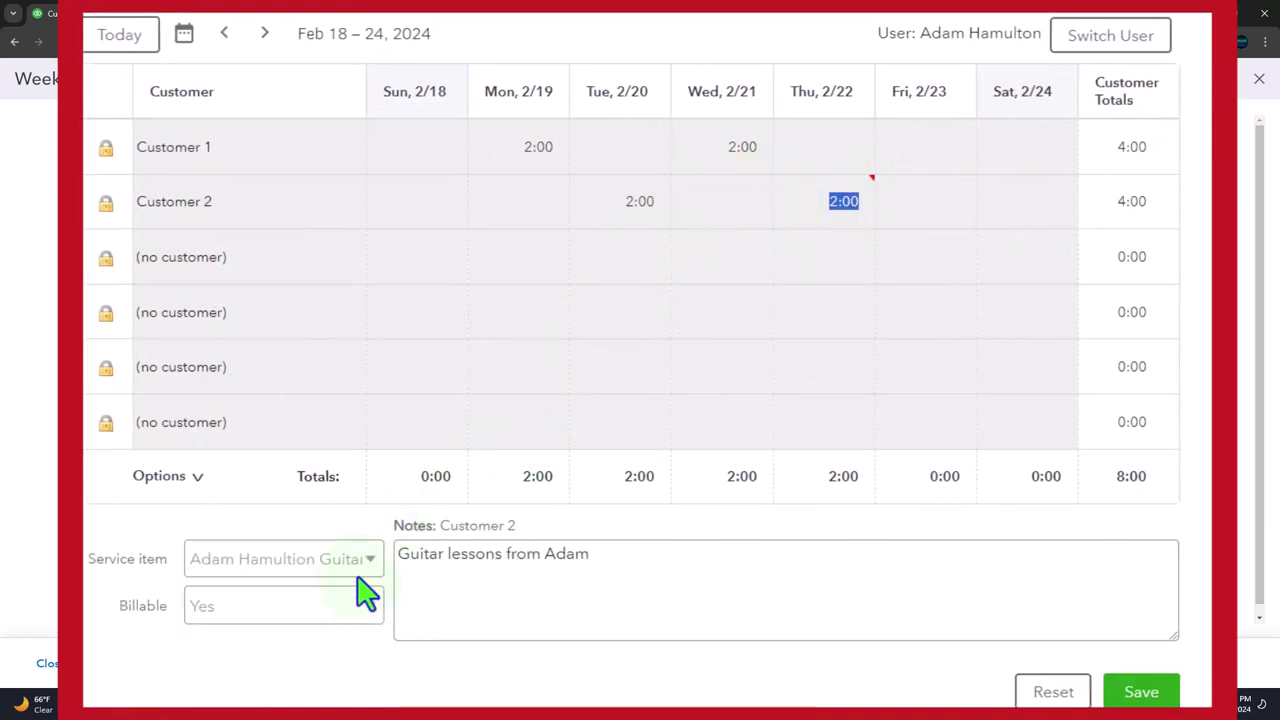
{"action": "left_click", "coordinate": [518, 140]}
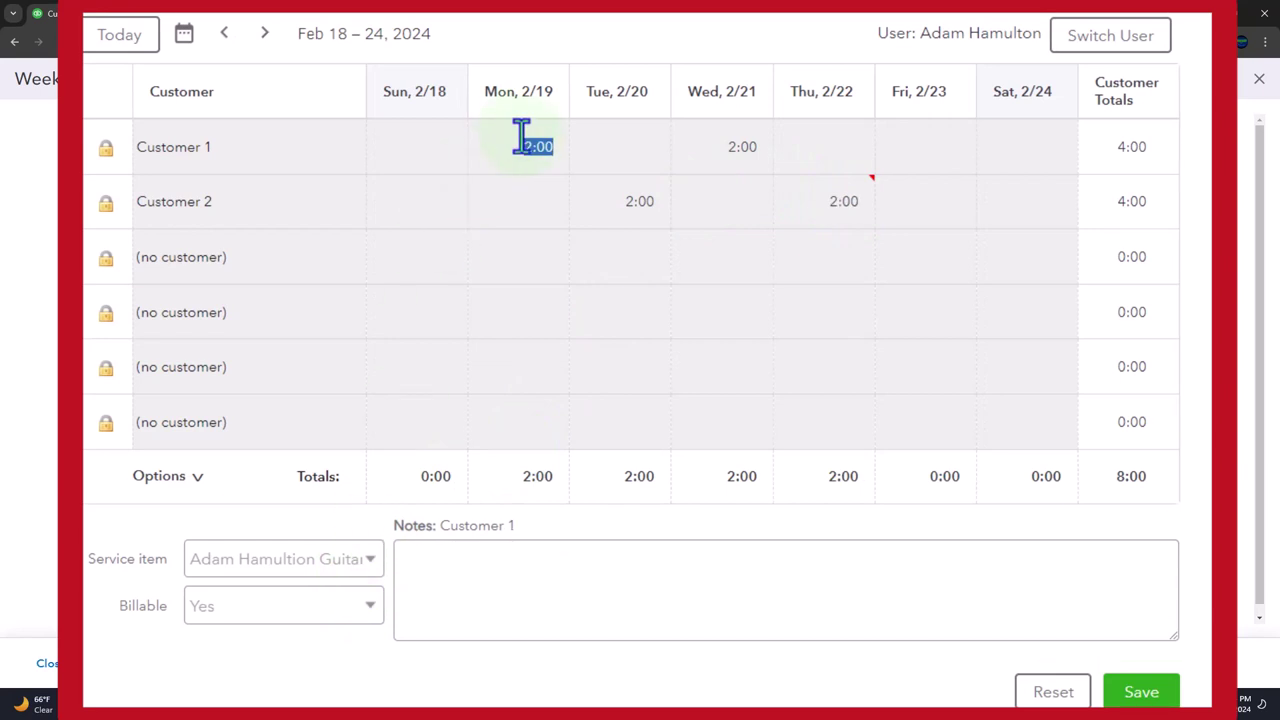
{"action": "left_click", "coordinate": [717, 152]}
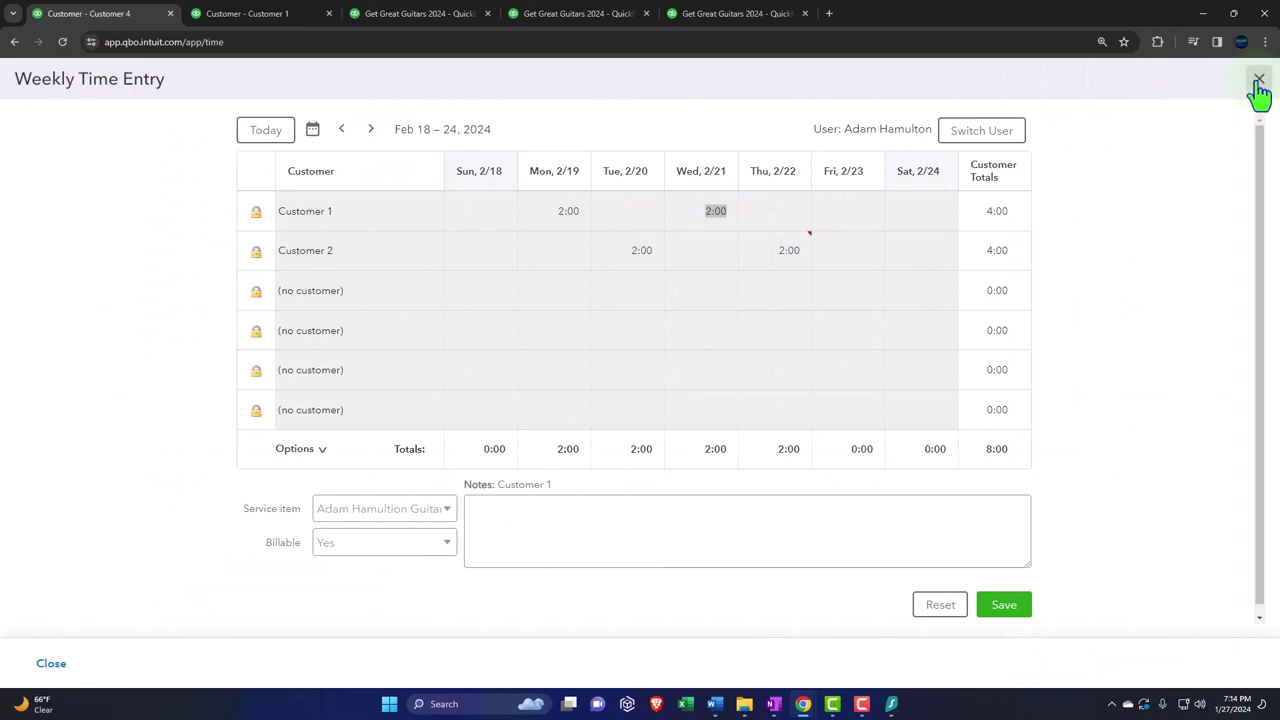
{"action": "left_click", "coordinate": [1258, 82]}
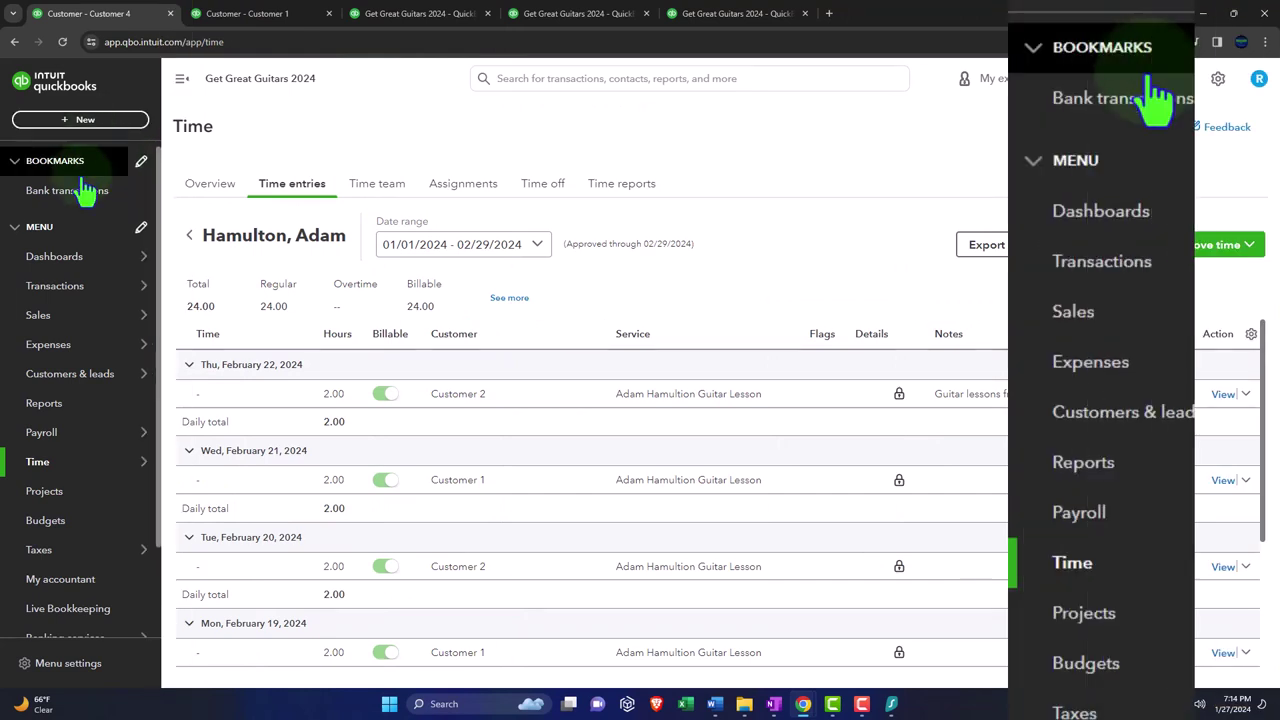
Filter All sales, then the Customers list, to unbilled income.
{"action": "left_click", "coordinate": [52, 322]}
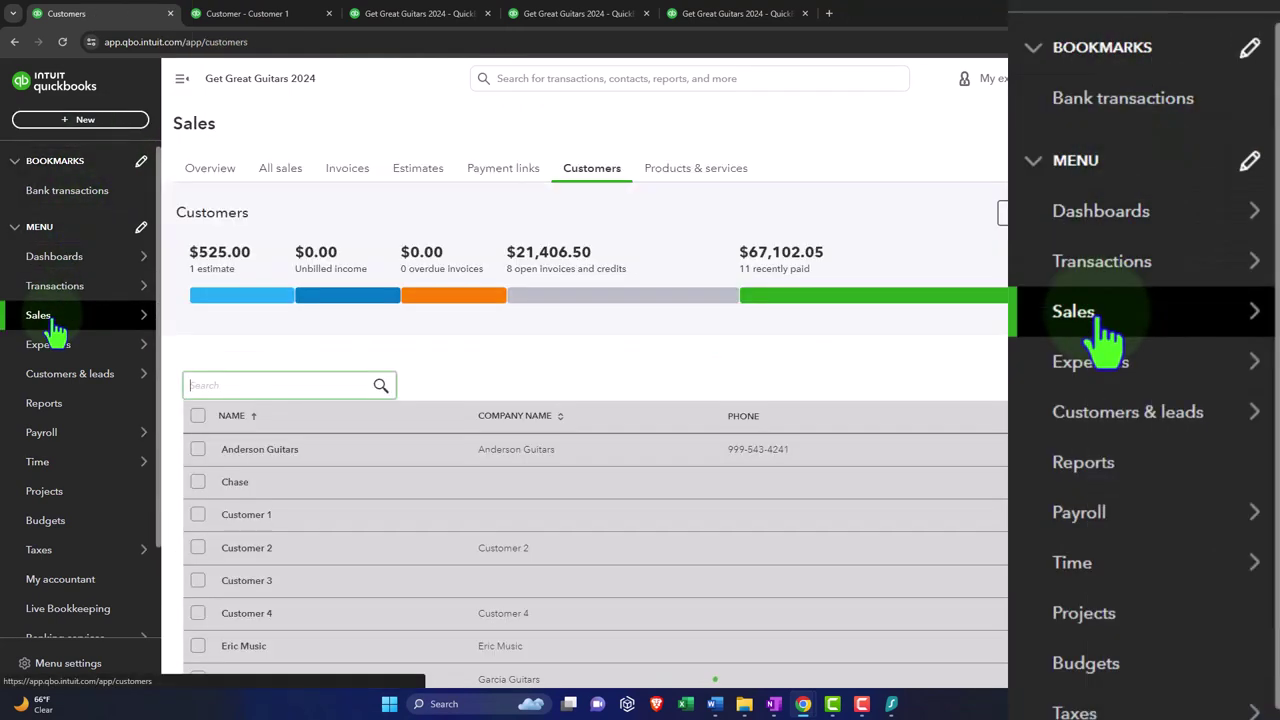
{"action": "left_click", "coordinate": [261, 170]}
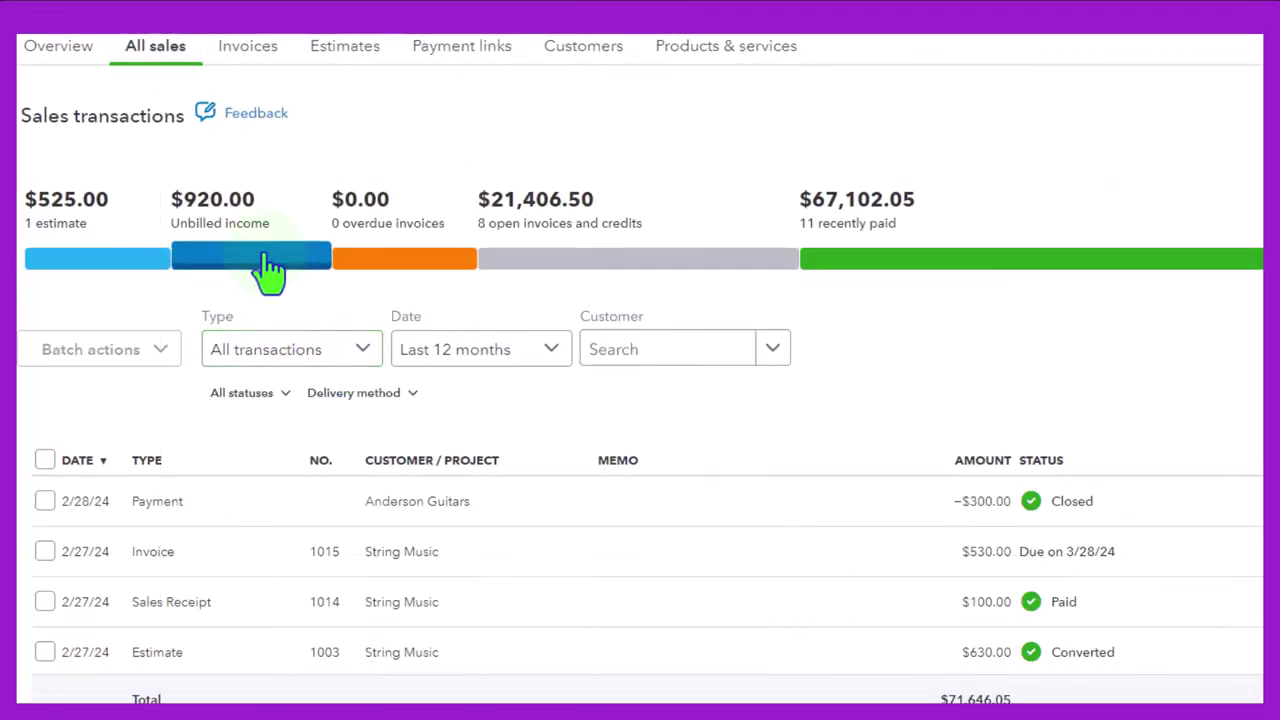
{"action": "left_click", "coordinate": [268, 262]}
{"action": "scroll", "coordinate": [280, 337], "scroll_direction": "down", "scroll_amount": 5}
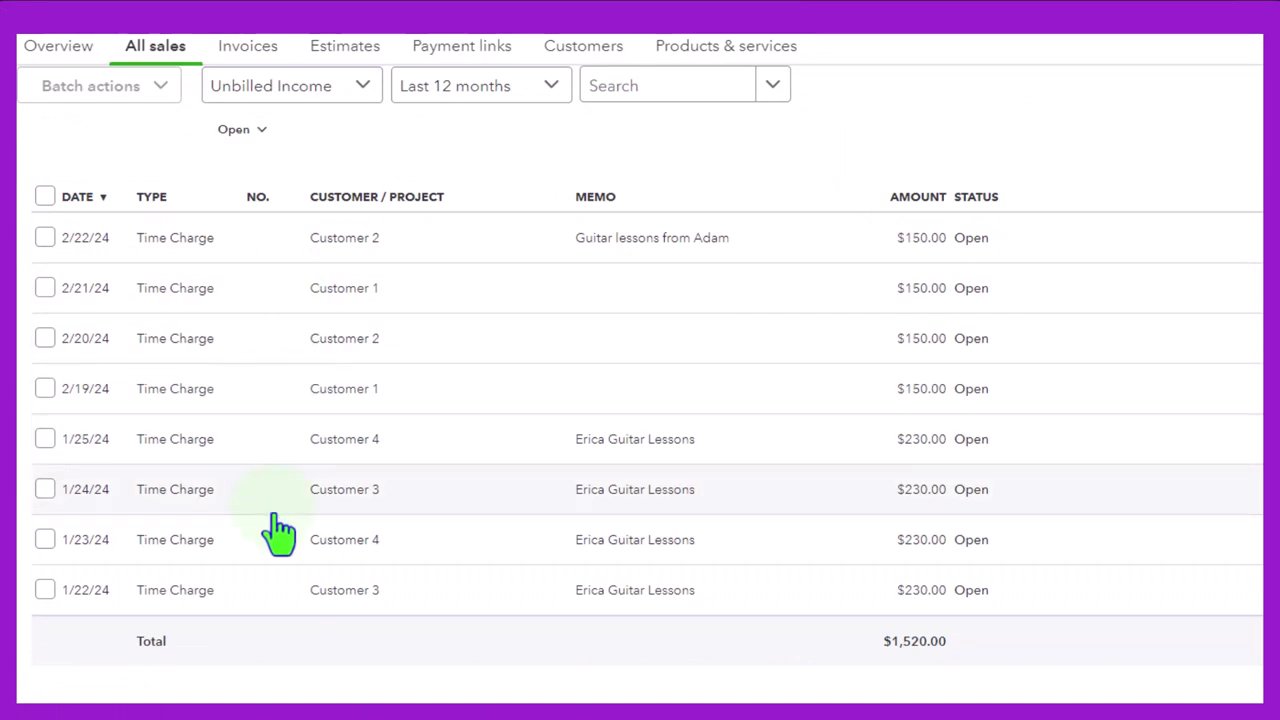
{"action": "scroll", "coordinate": [280, 533], "scroll_direction": "up", "scroll_amount": 1}
{"action": "scroll", "coordinate": [272, 530], "scroll_direction": "up", "scroll_amount": 3}
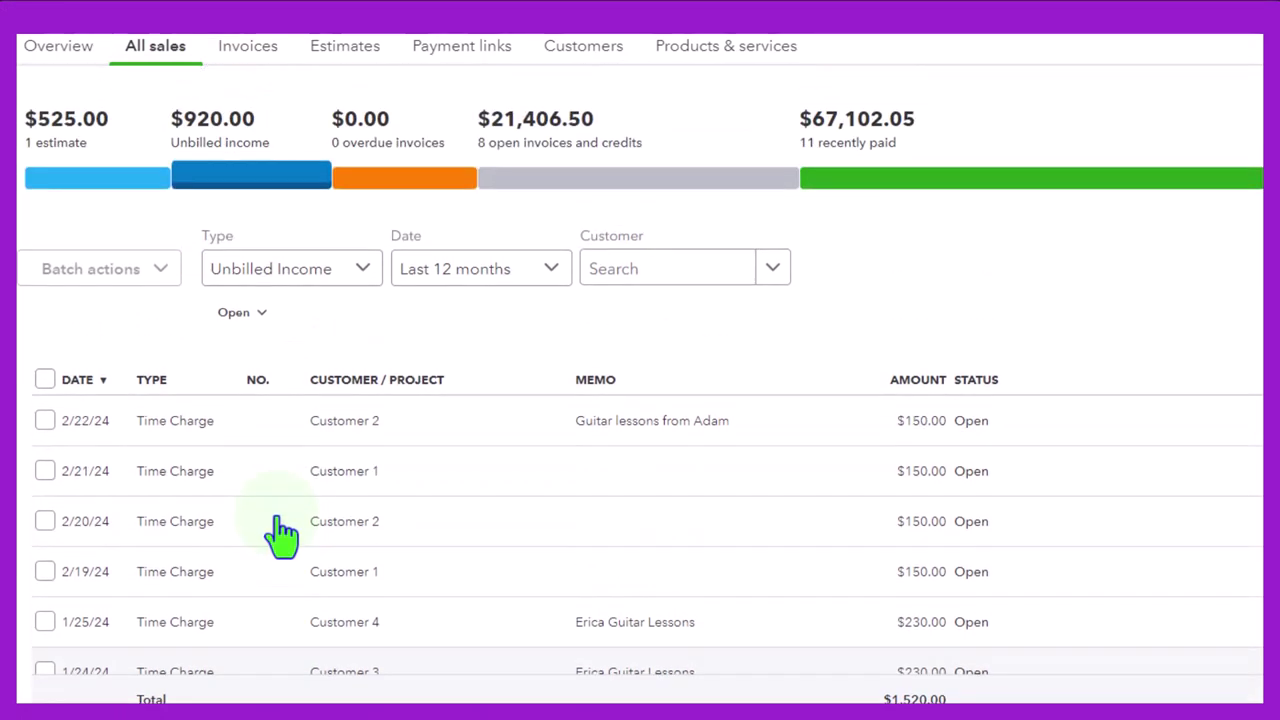
{"action": "left_click", "coordinate": [583, 46]}
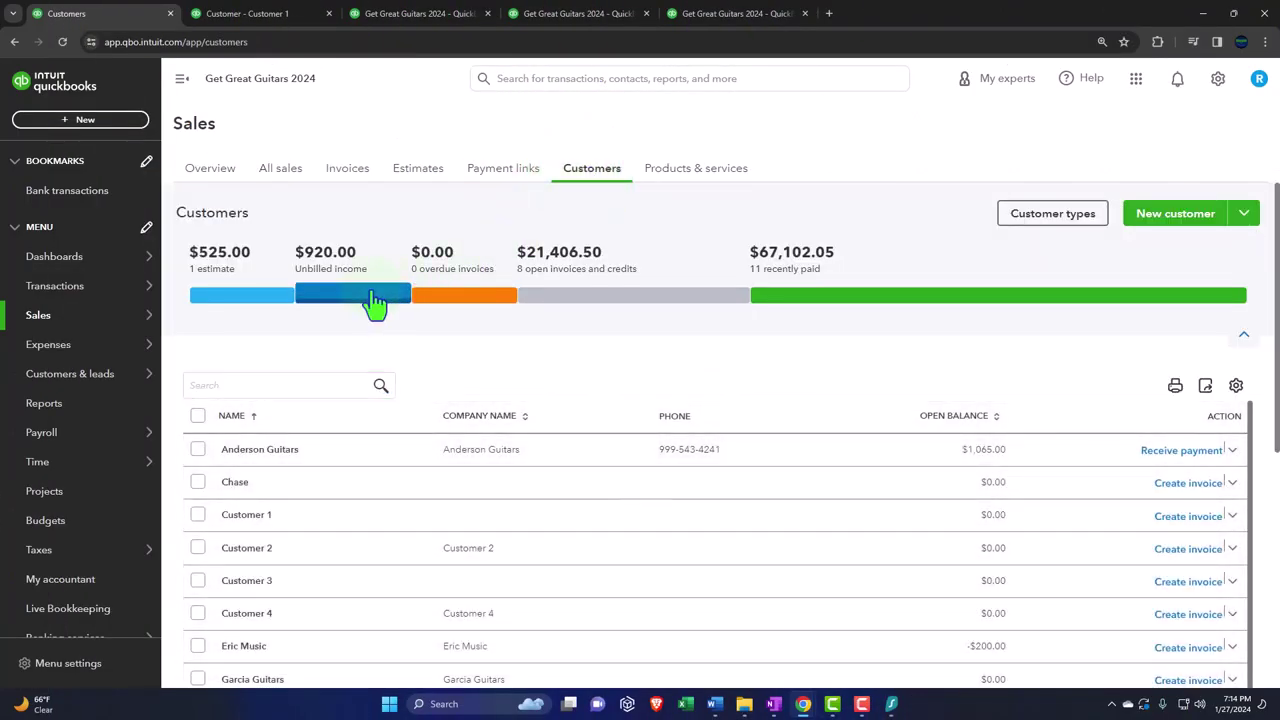
{"action": "left_click", "coordinate": [374, 298]}
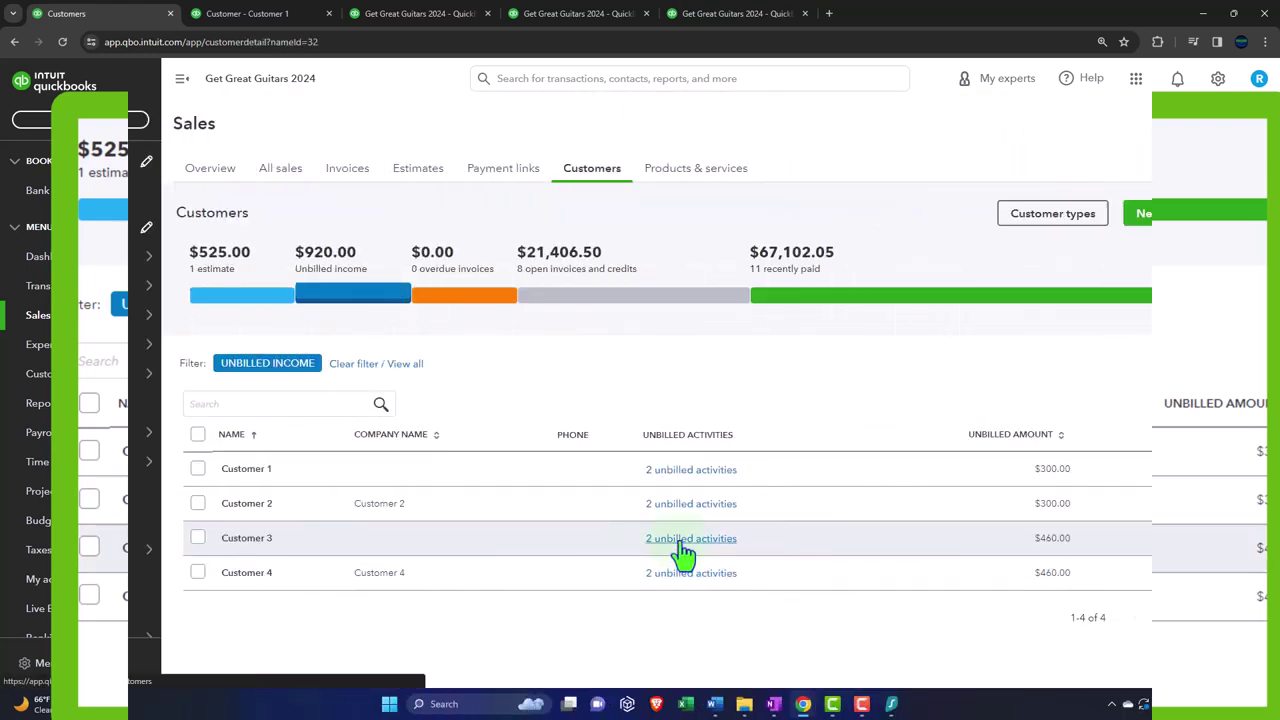
Review Customer 3's two unbilled activities, then go to Time entries for 01/01–02/29/2024.
{"action": "left_click", "coordinate": [683, 551]}
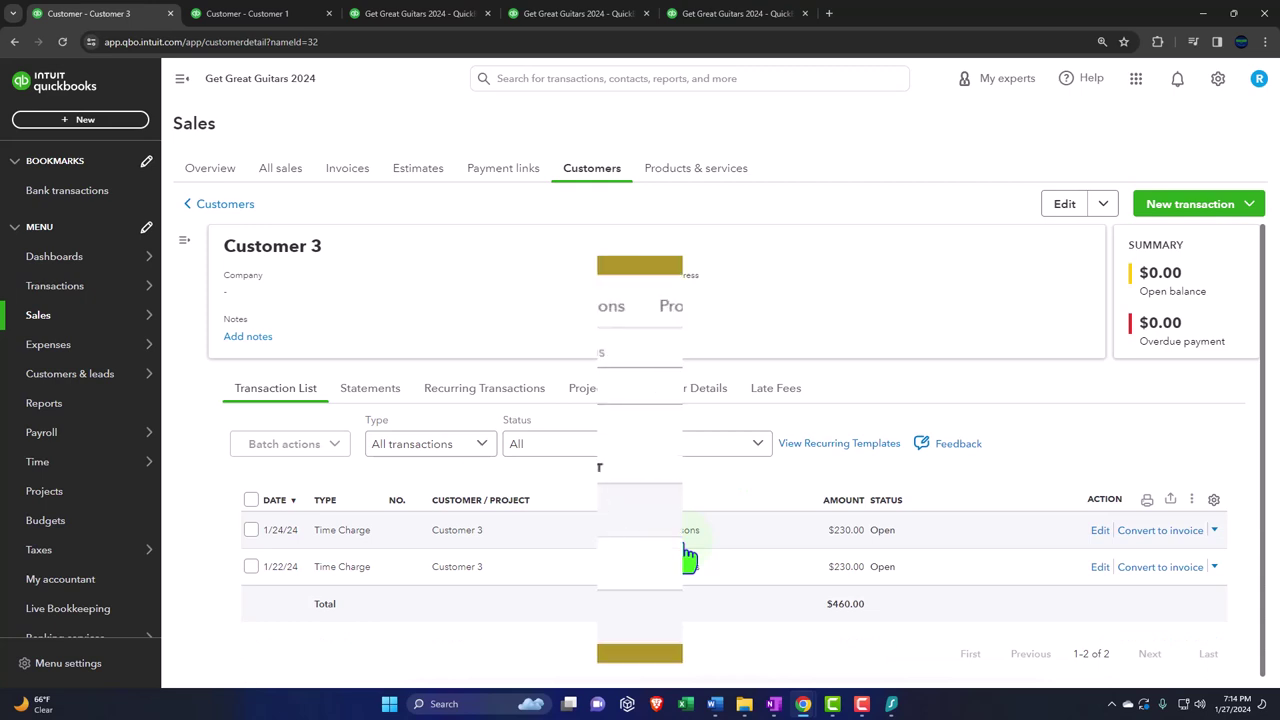
{"action": "scroll", "coordinate": [828, 545], "scroll_direction": "down", "scroll_amount": 1}
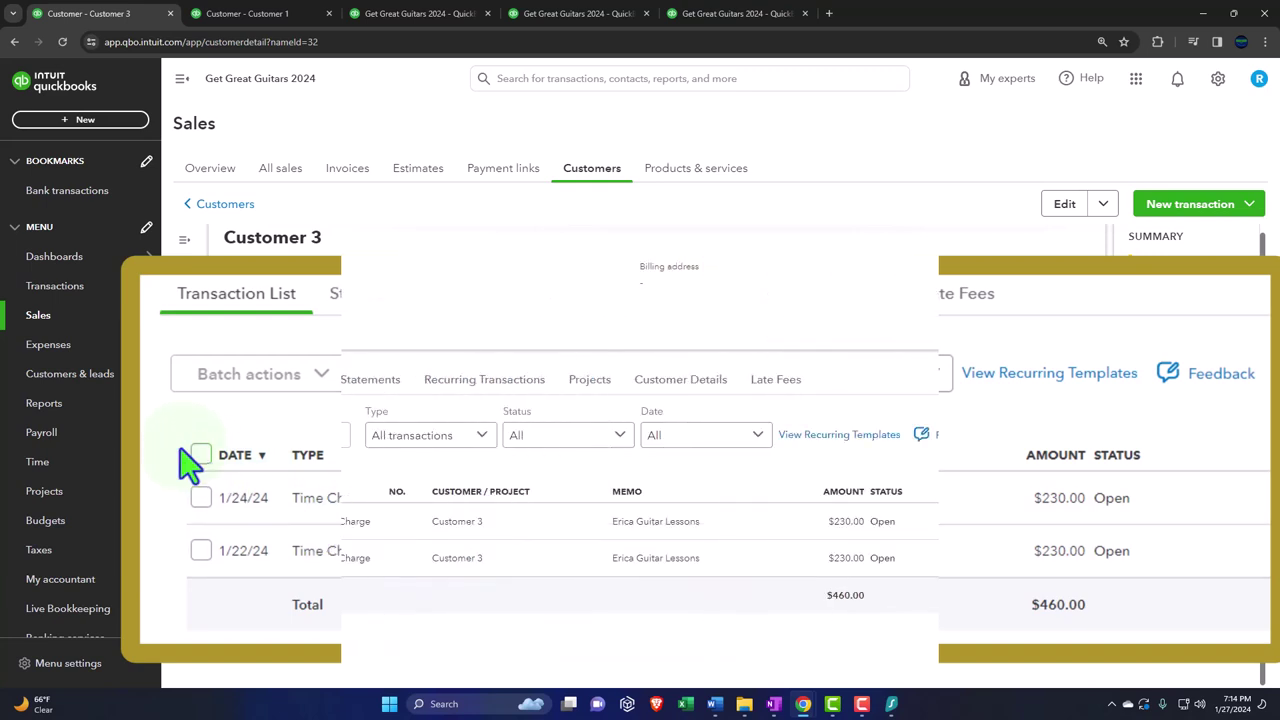
{"action": "mouse_move", "coordinate": [150, 472]}
{"action": "mouse_move", "coordinate": [92, 382]}
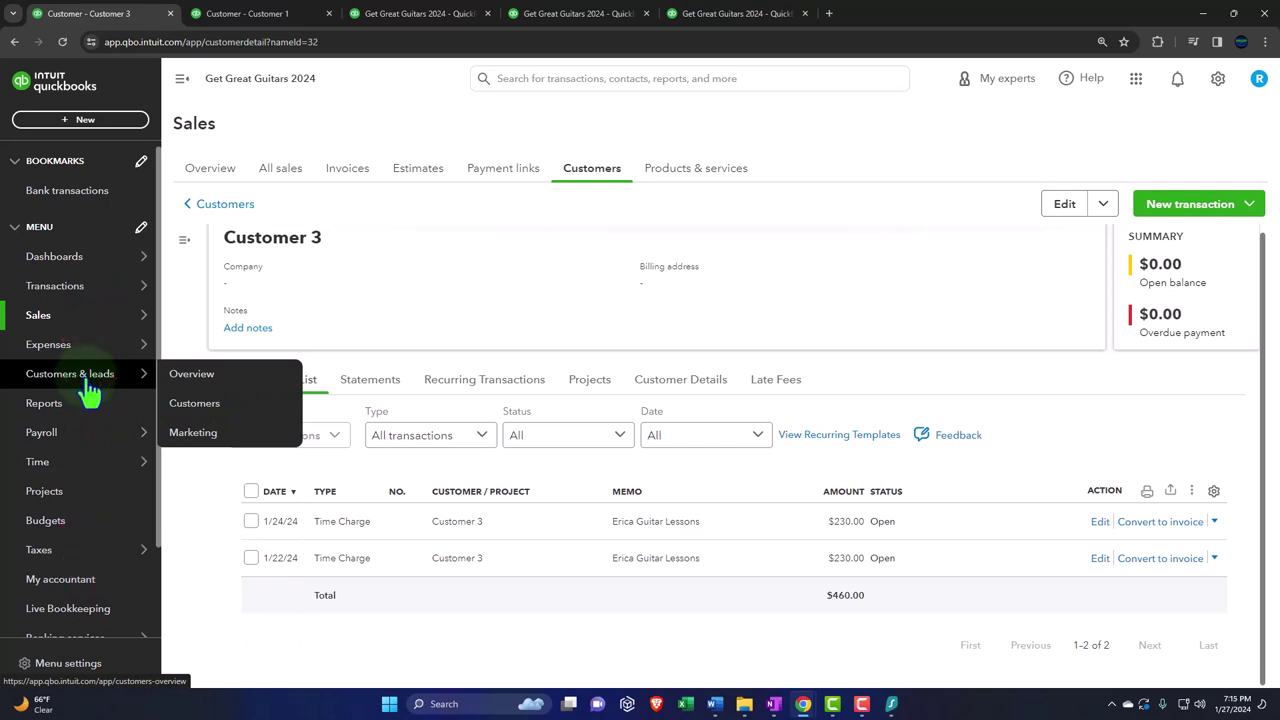
{"action": "mouse_move", "coordinate": [70, 355]}
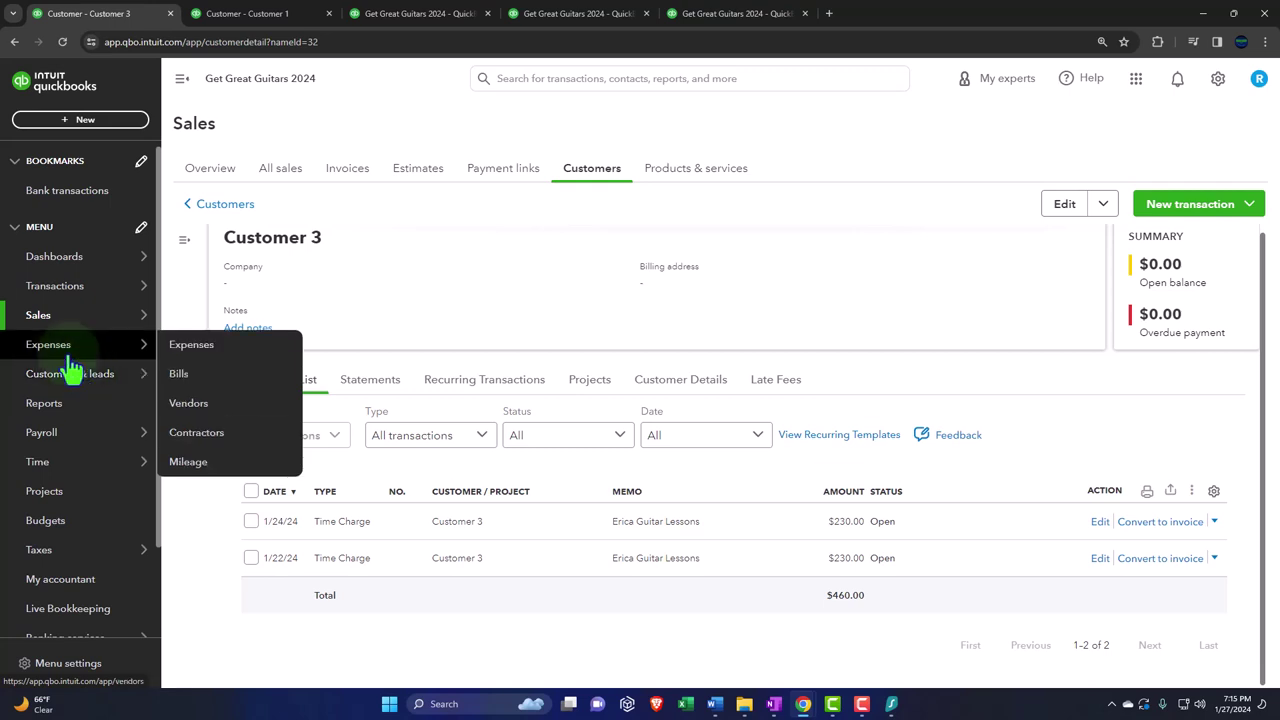
{"action": "left_click", "coordinate": [60, 463]}
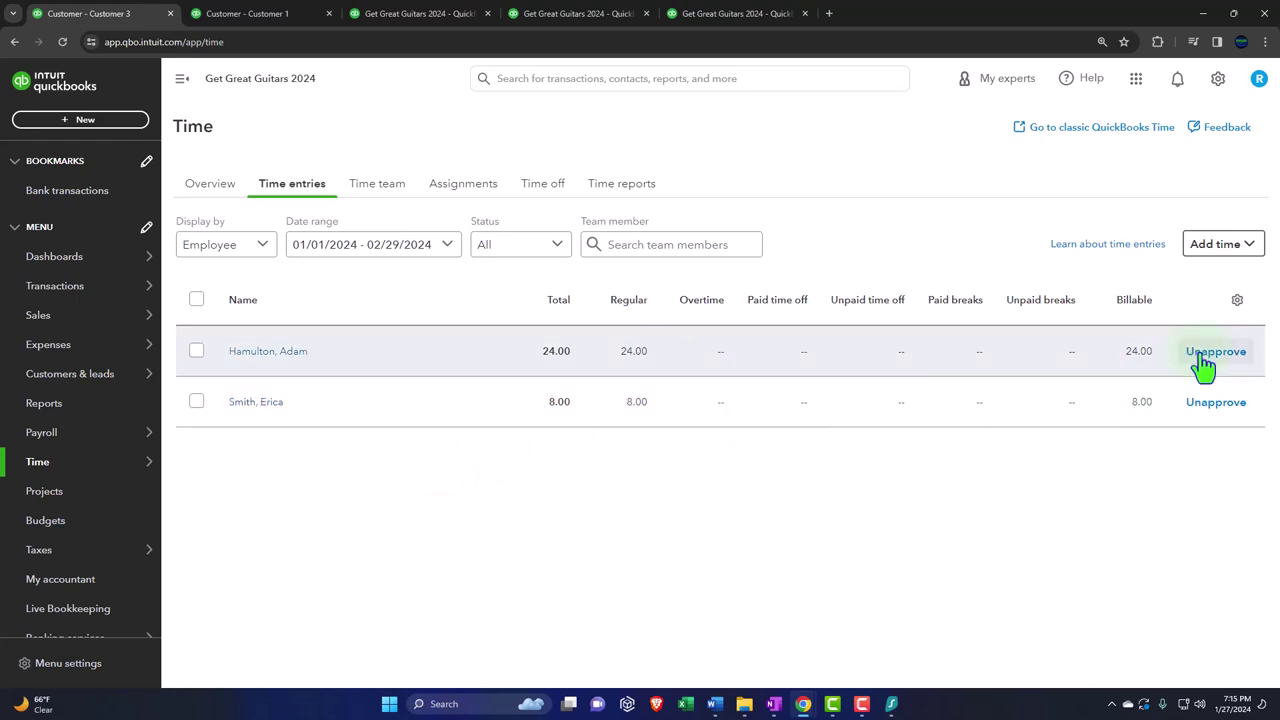
Go back from Time entries to the unbilled-income customer list totalling $920.00.
{"action": "left_click", "coordinate": [1203, 366]}
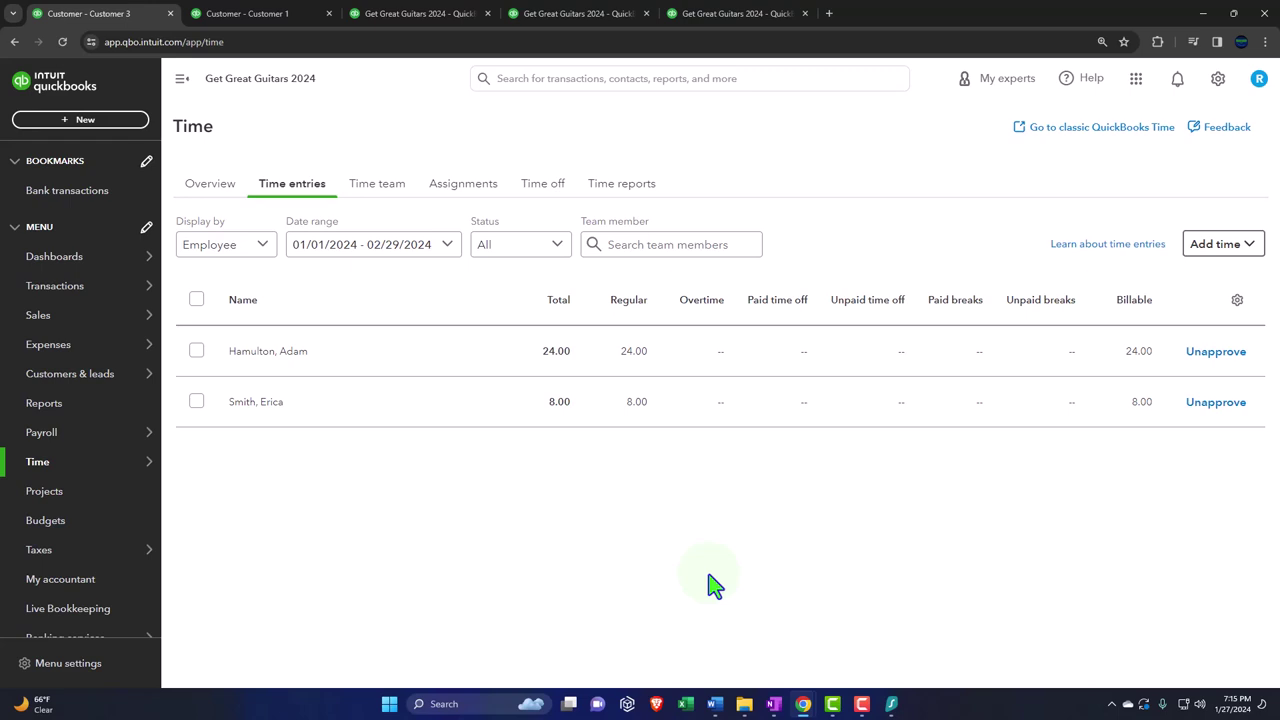
{"action": "key", "text": "alt+Left"}
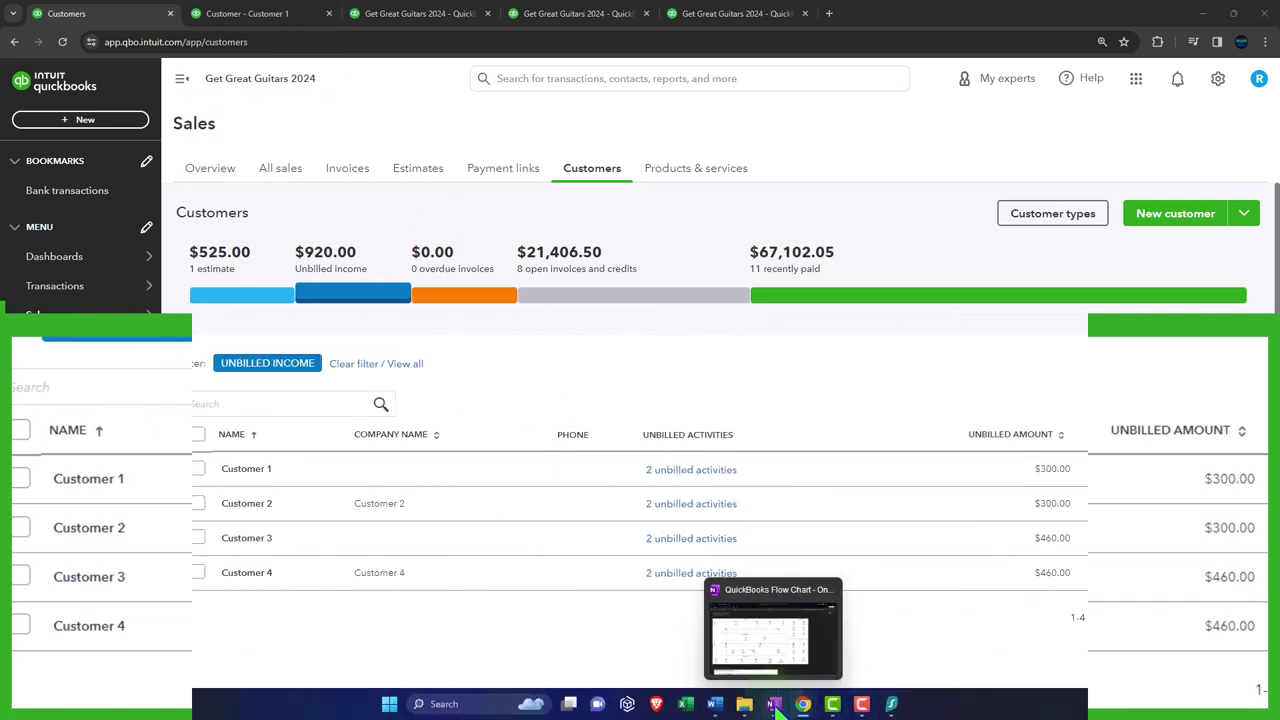
{"action": "left_click", "coordinate": [776, 706]}
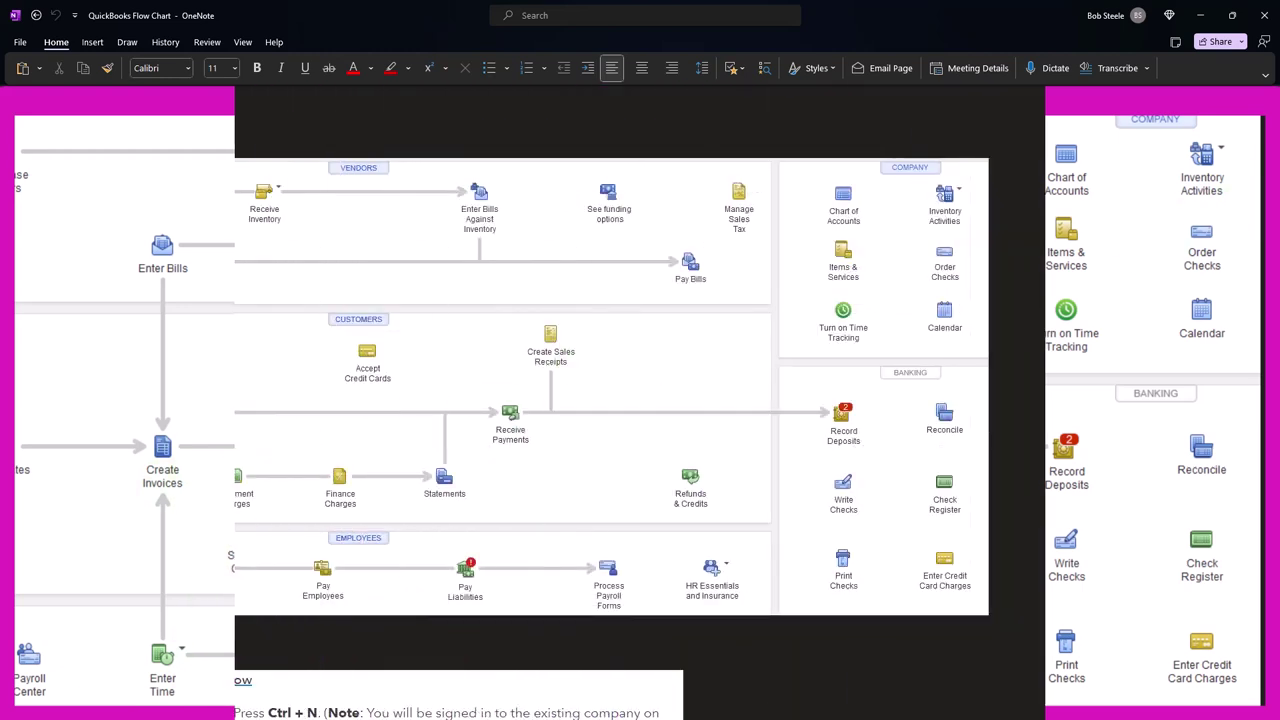
{"action": "left_click", "coordinate": [1201, 20]}
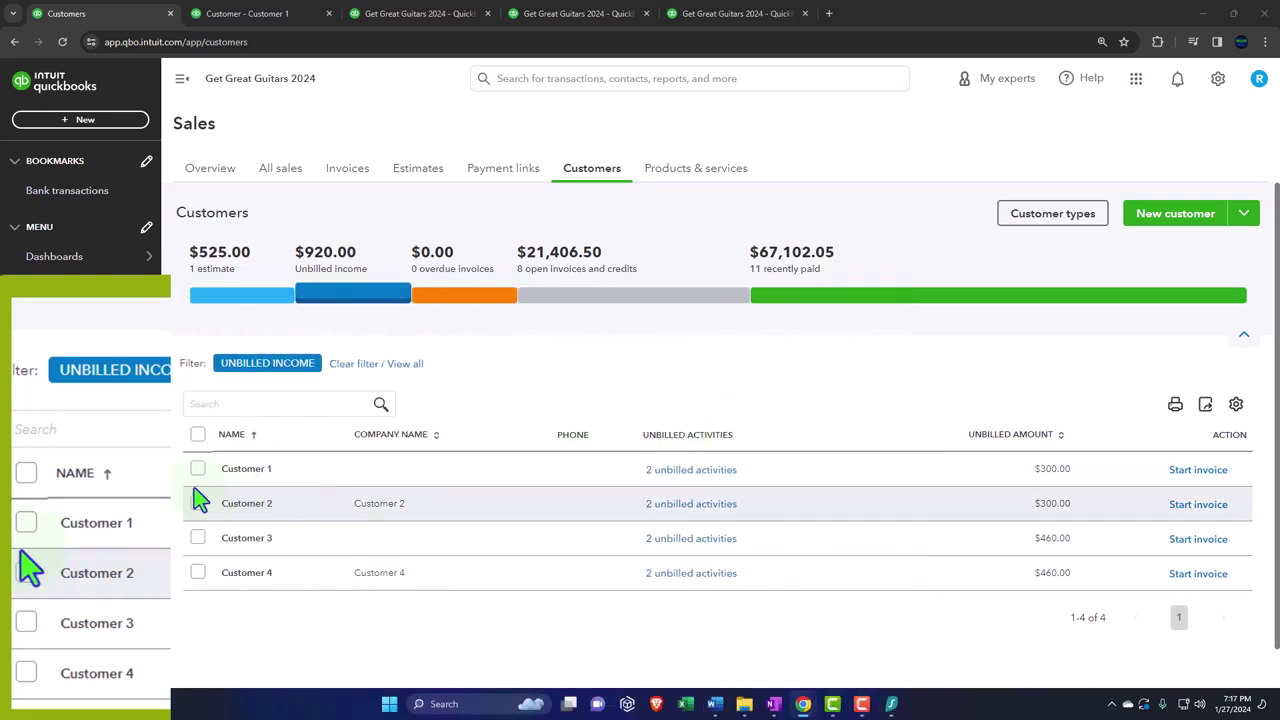
Open the Time entries page showing 24.00 and 8.00 billable hours.
{"action": "mouse_move", "coordinate": [76, 447]}
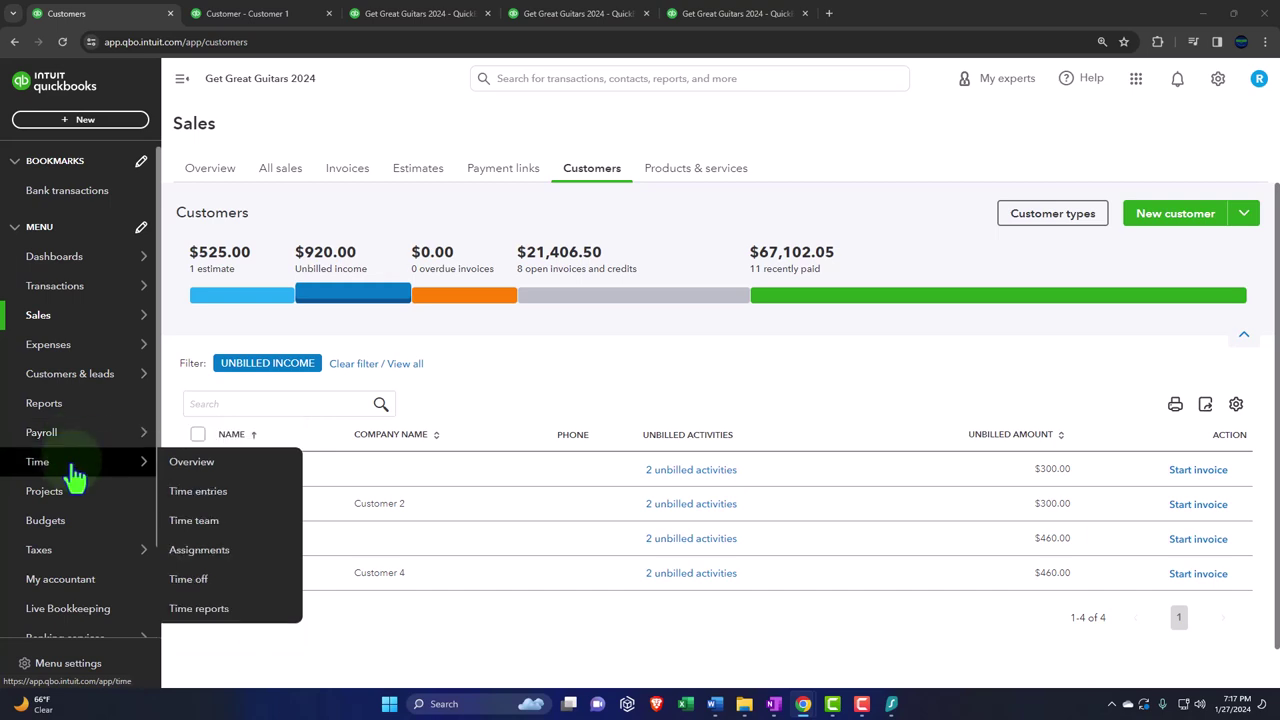
{"action": "left_click", "coordinate": [75, 466]}
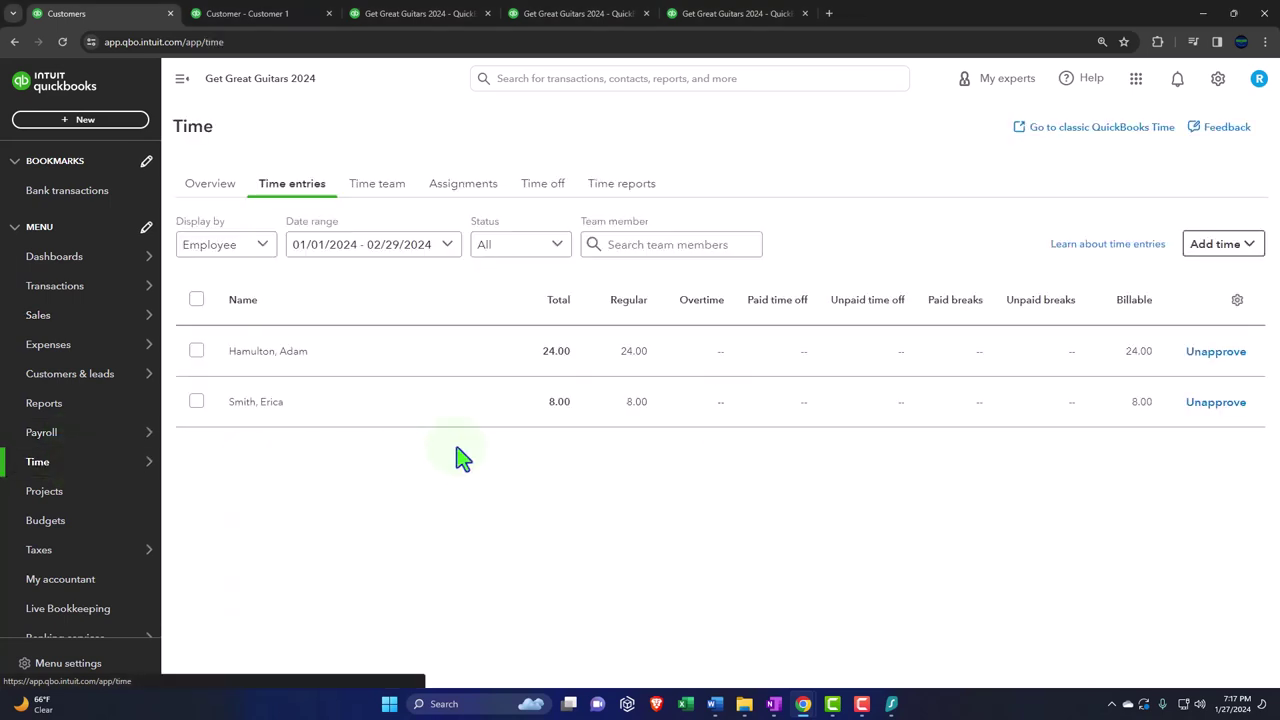